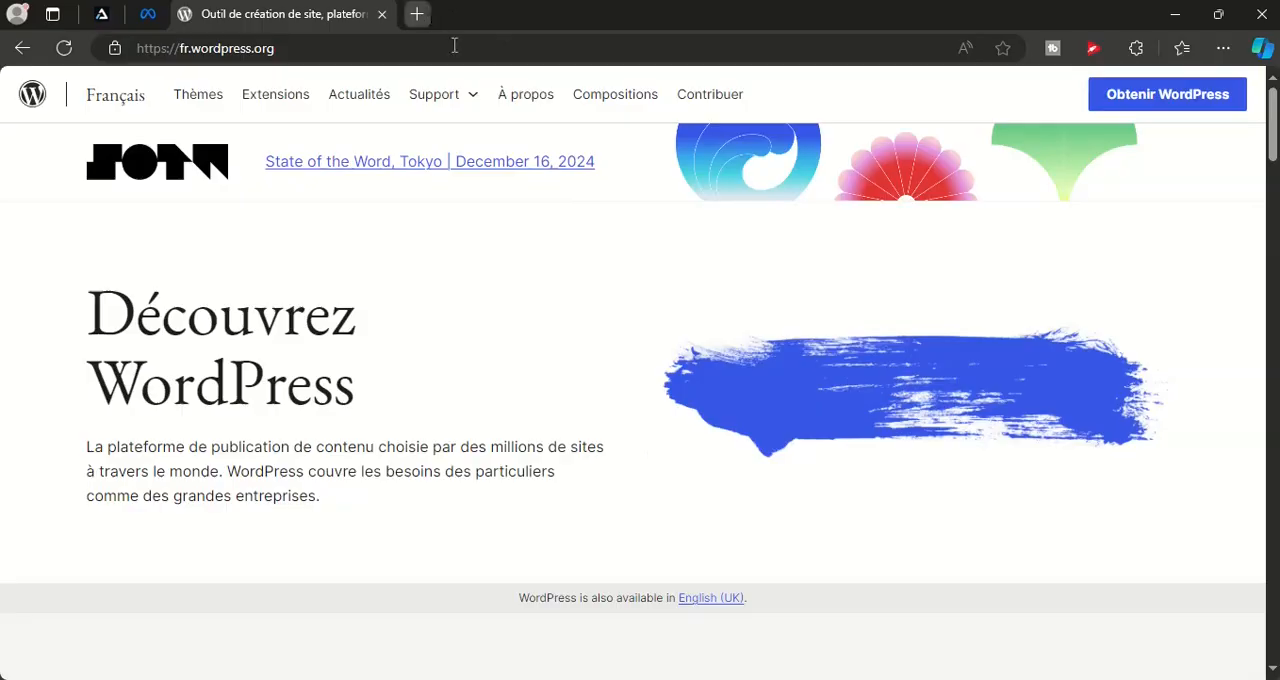
# Search the web for xampp in a new tab and open the Apache Friends XAMPP download page
pyautogui.click(420, 14)
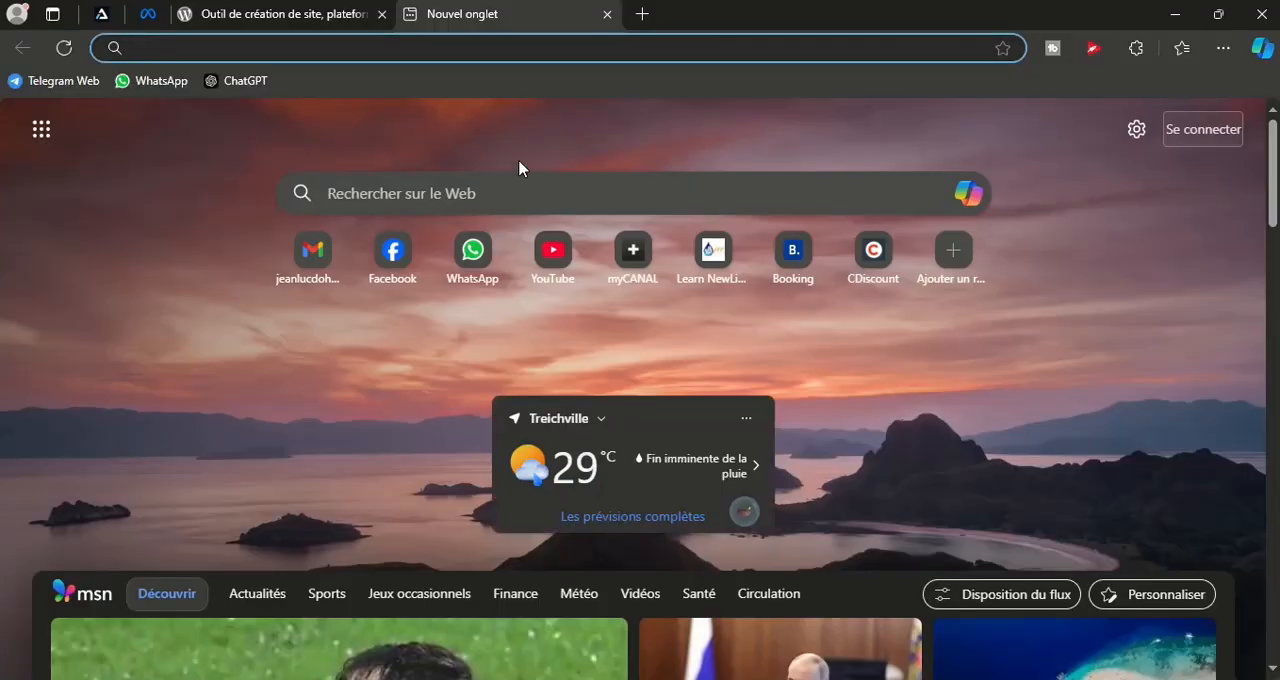
pyautogui.write('xampp')
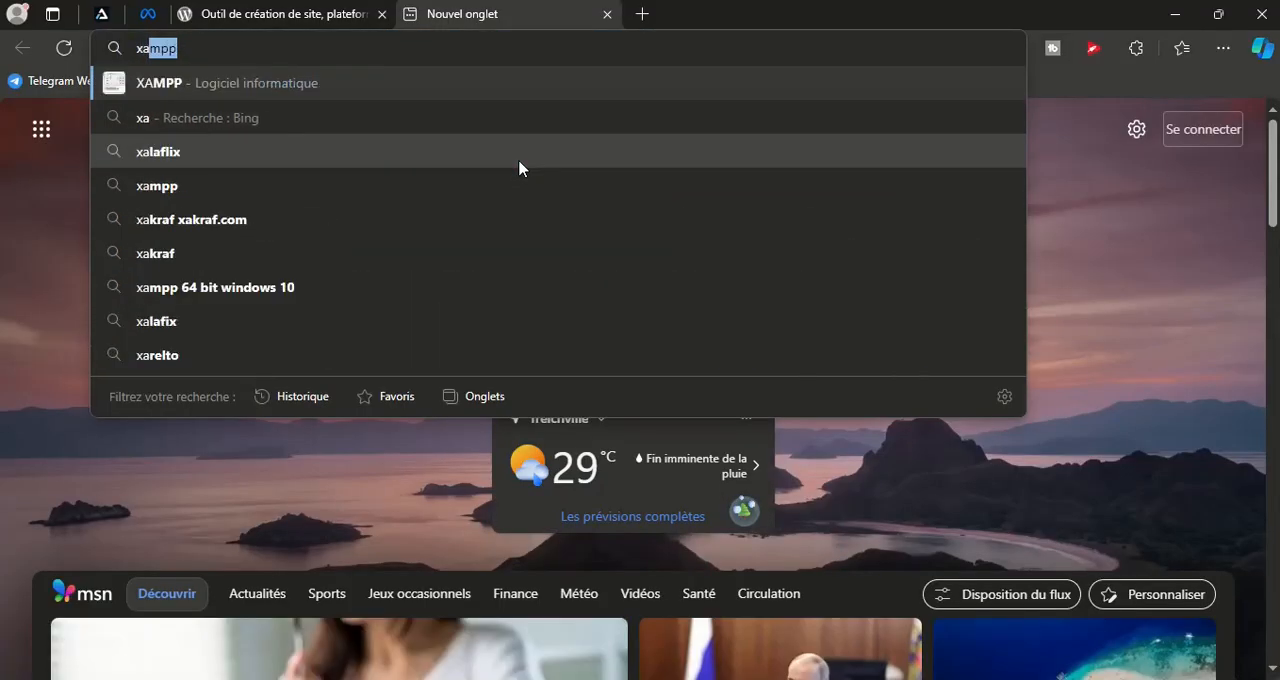
pyautogui.press('Return')
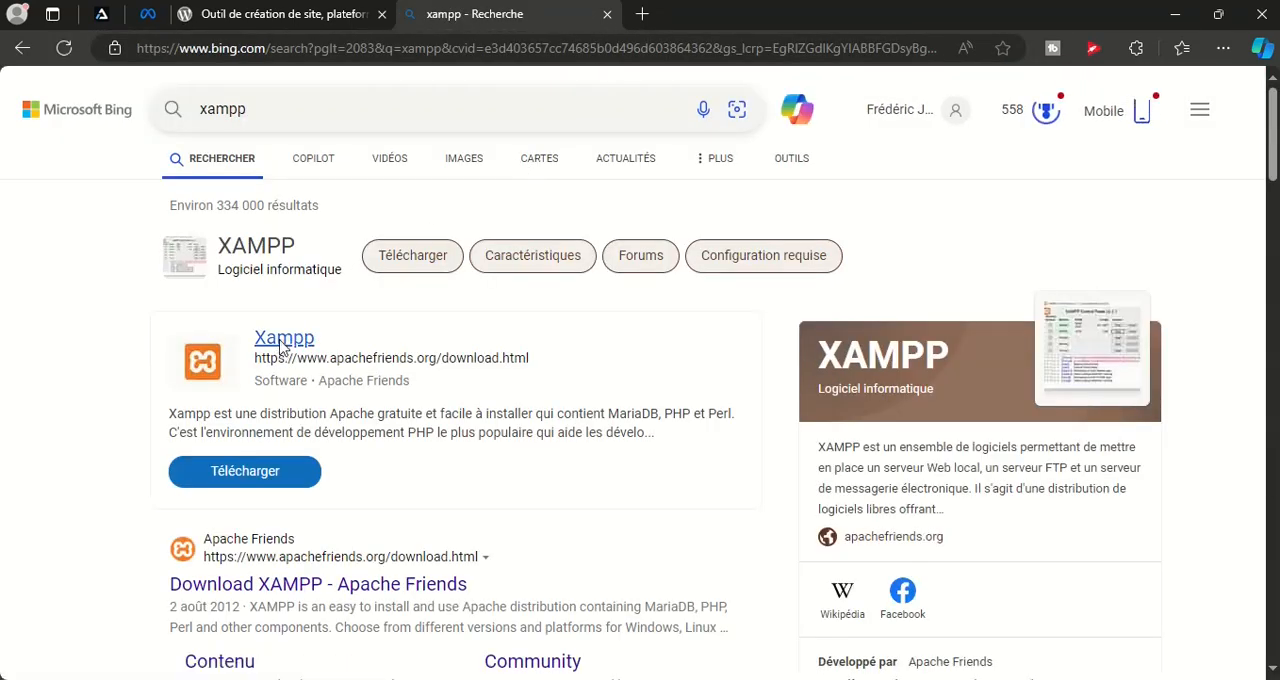
pyautogui.click(282, 338)
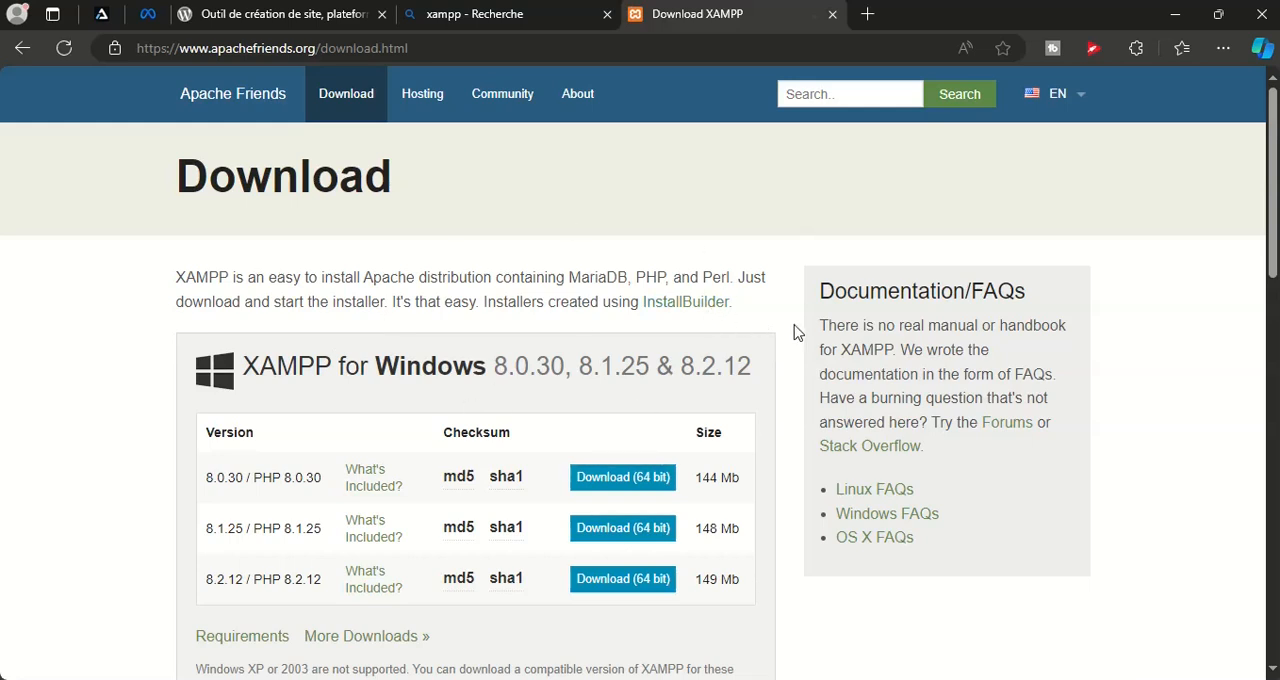
# Examine the XAMPP for Windows versions offered for download, highlighting PHP version 8.2.12
pyautogui.scroll(-1, 797, 332)
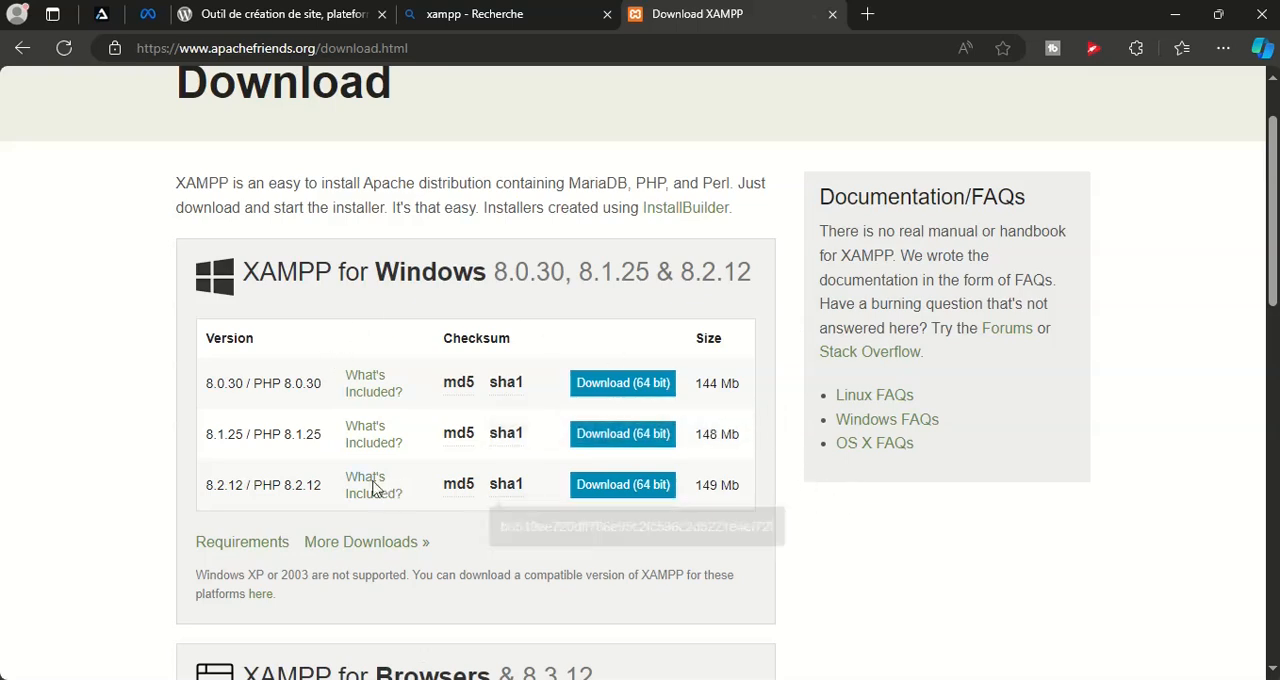
pyautogui.scroll(-2, 803, 497)
pyautogui.scroll(1, 400, 460)
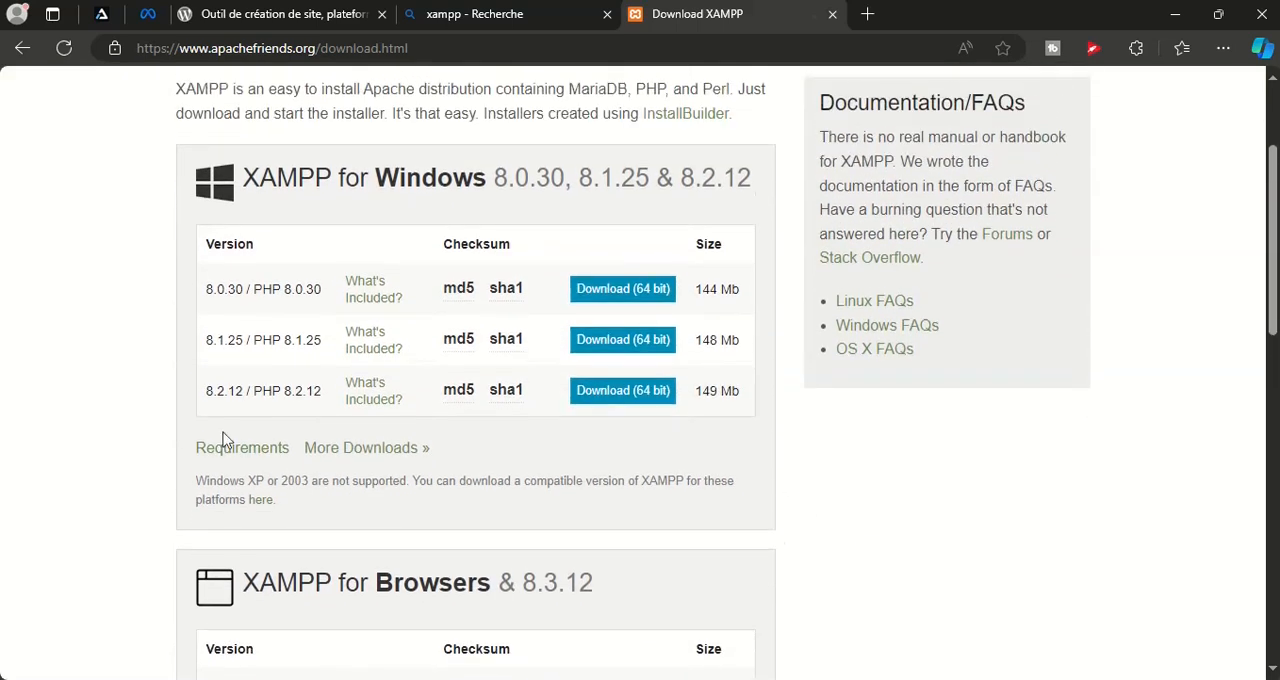
pyautogui.moveTo(206, 396); pyautogui.dragTo(324, 396)
pyautogui.scroll(-1, 737, 429)
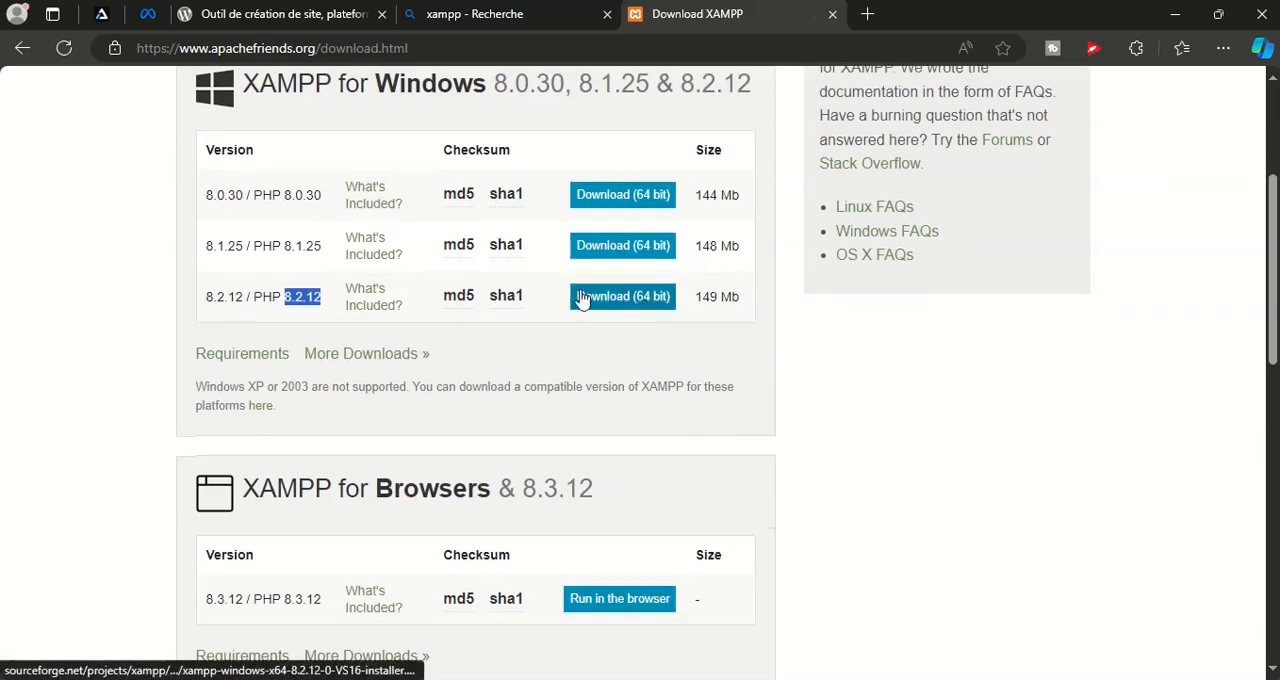
pyautogui.scroll(-1, 797, 393)
pyautogui.scroll(4, 800, 395)
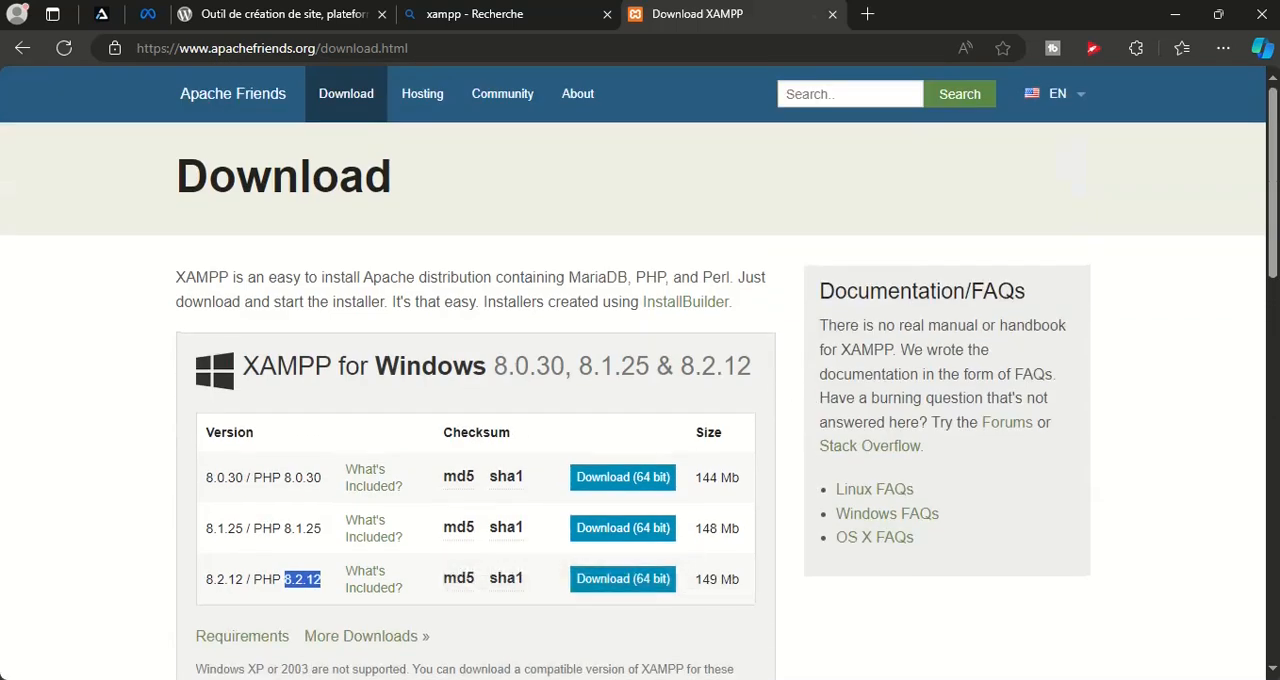
pyautogui.scroll(-2, 974, 491)
# Find the installed XAMPP Control Panel through the Windows search and launch it
pyautogui.press('super')
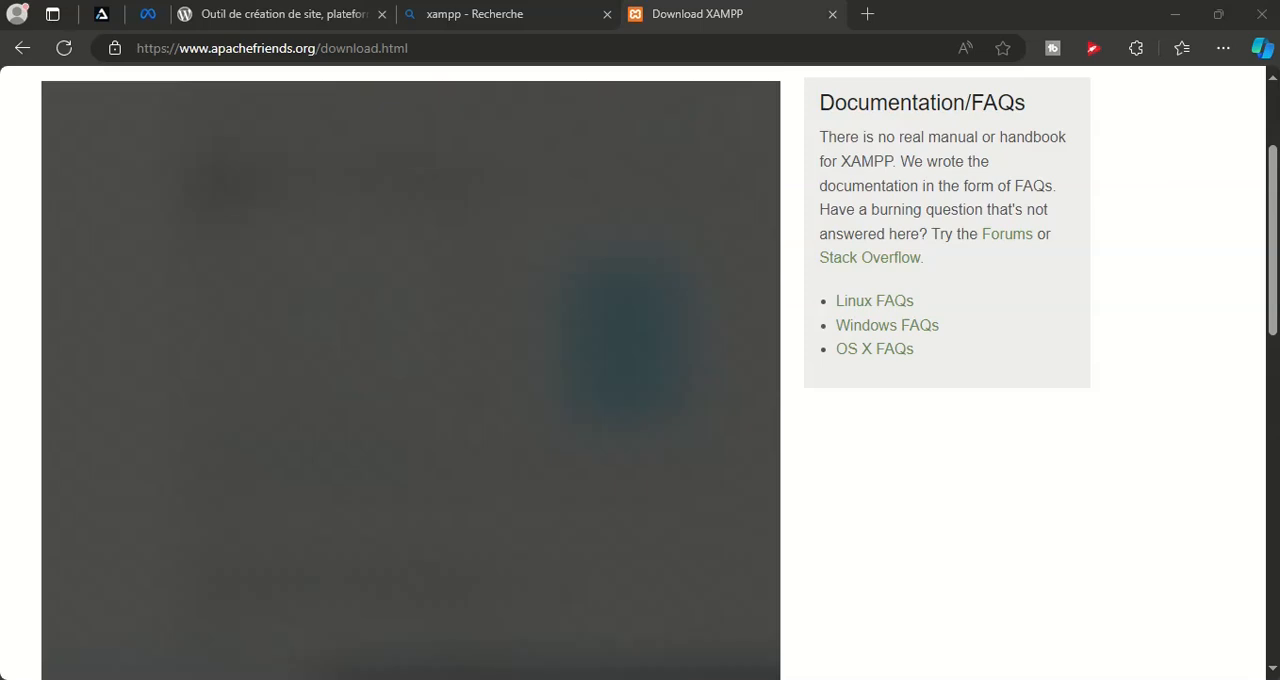
pyautogui.write('xamp')
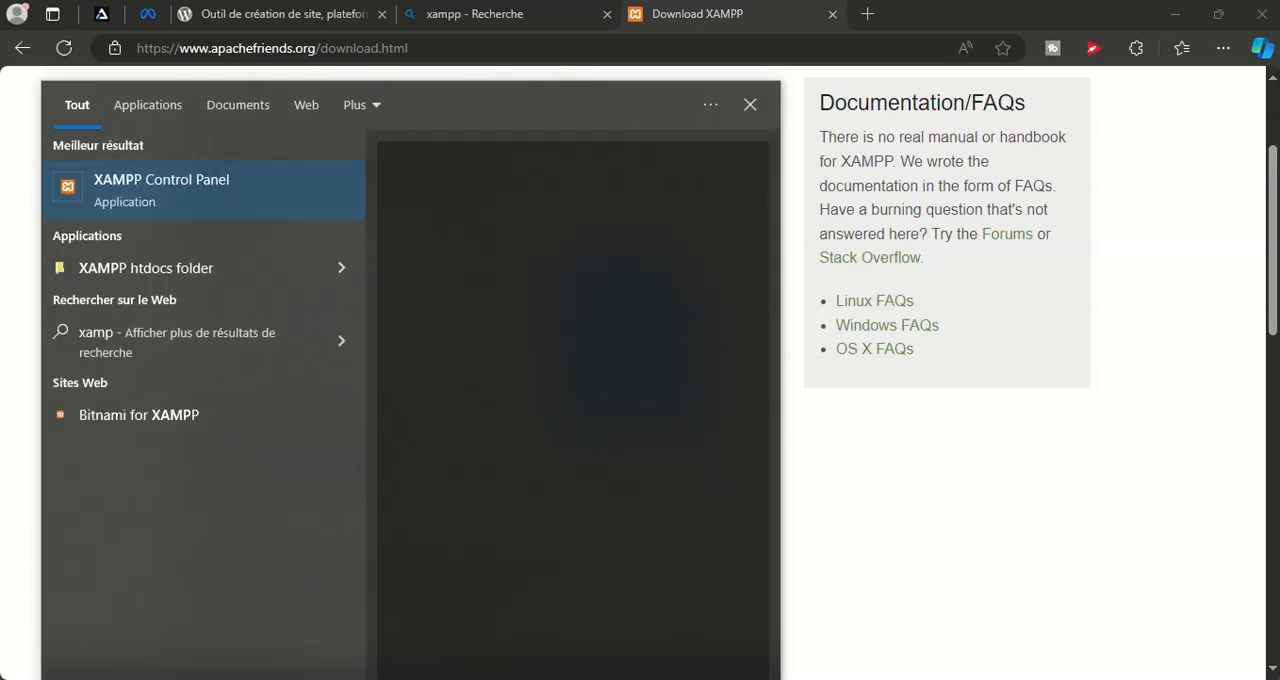
pyautogui.click(163, 180)
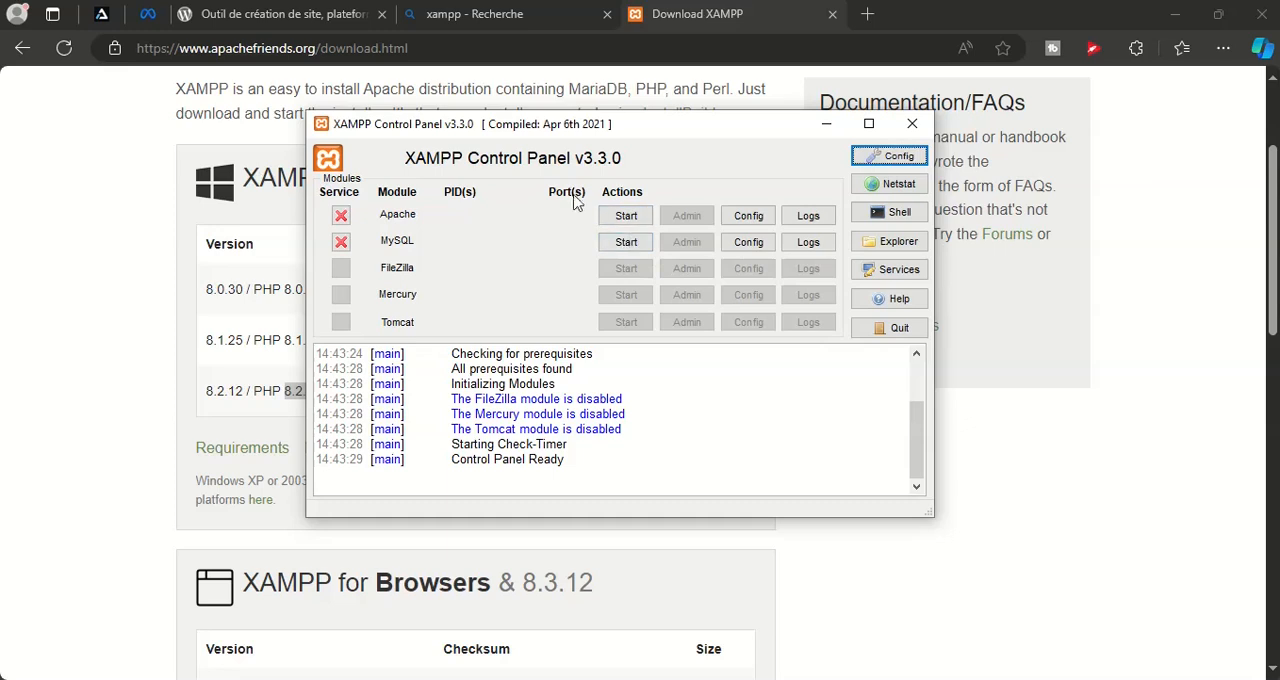
# Start the Apache and MySQL modules in XAMPP, and minimize the control panel
pyautogui.click(641, 219)
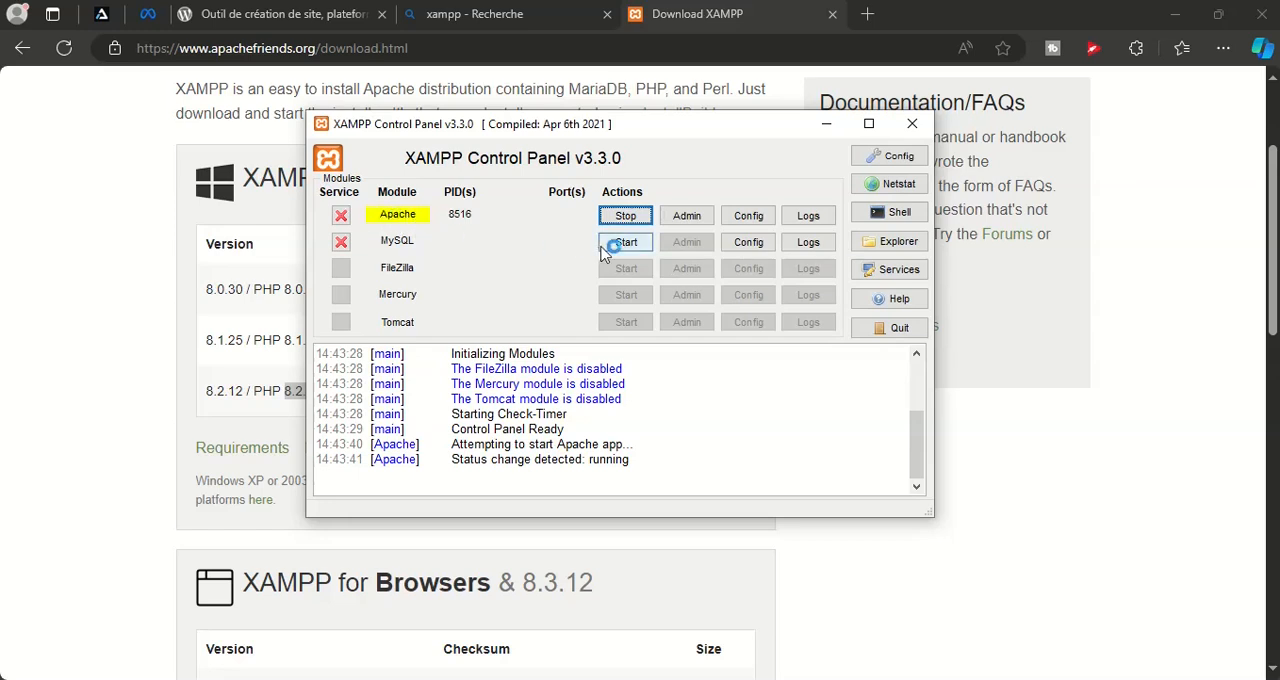
pyautogui.click(645, 246)
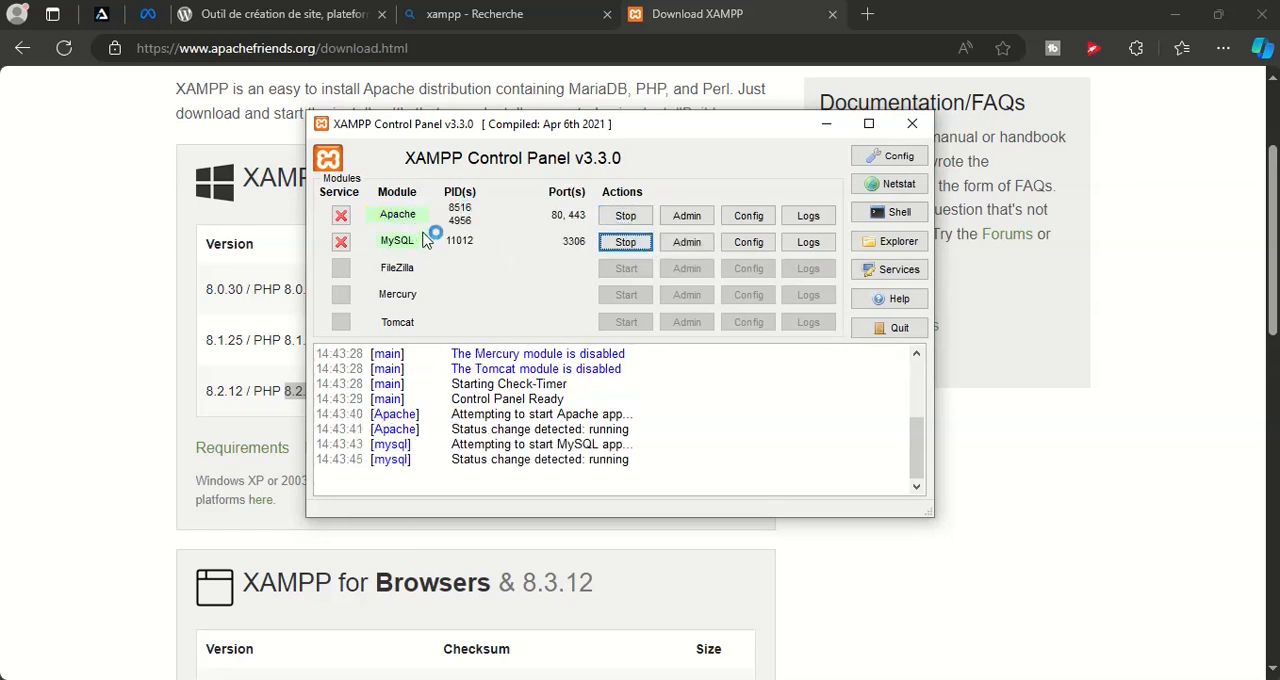
pyautogui.click(746, 527)
pyautogui.click(826, 124)
# Load localhost/phpmyadmin in the browser tab that holds the xampp search results
pyautogui.click(510, 24)
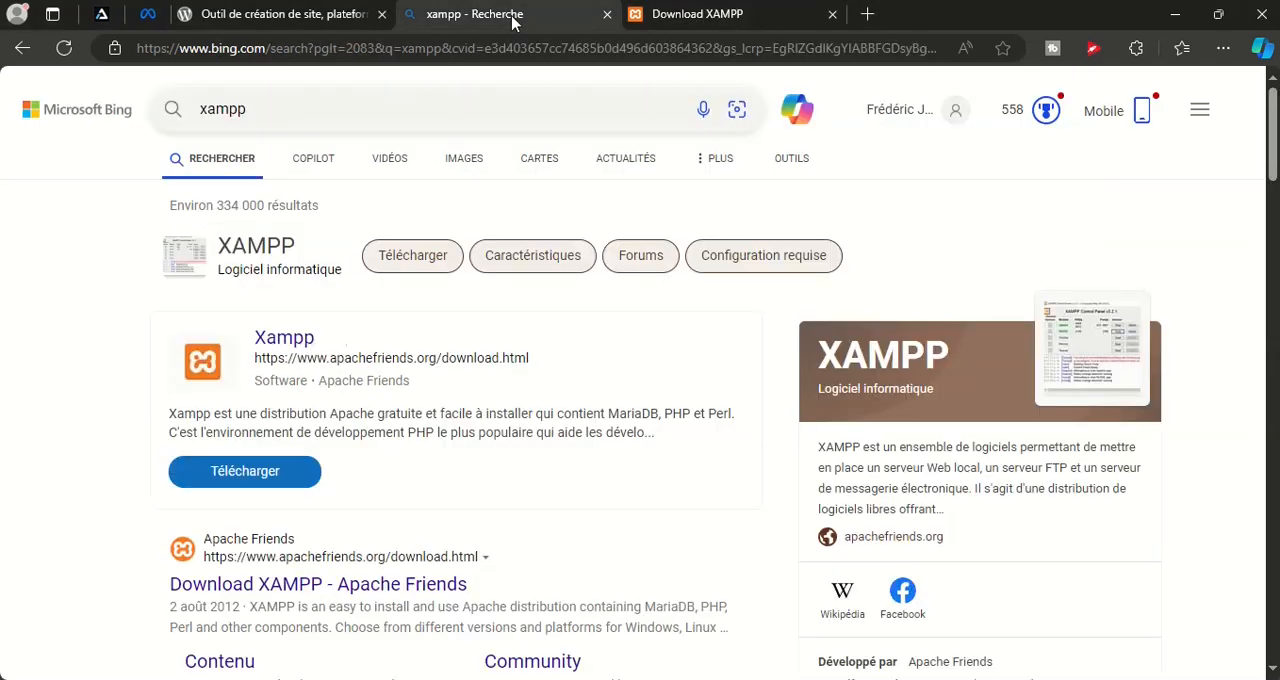
pyautogui.click(508, 49)
pyautogui.write('l')
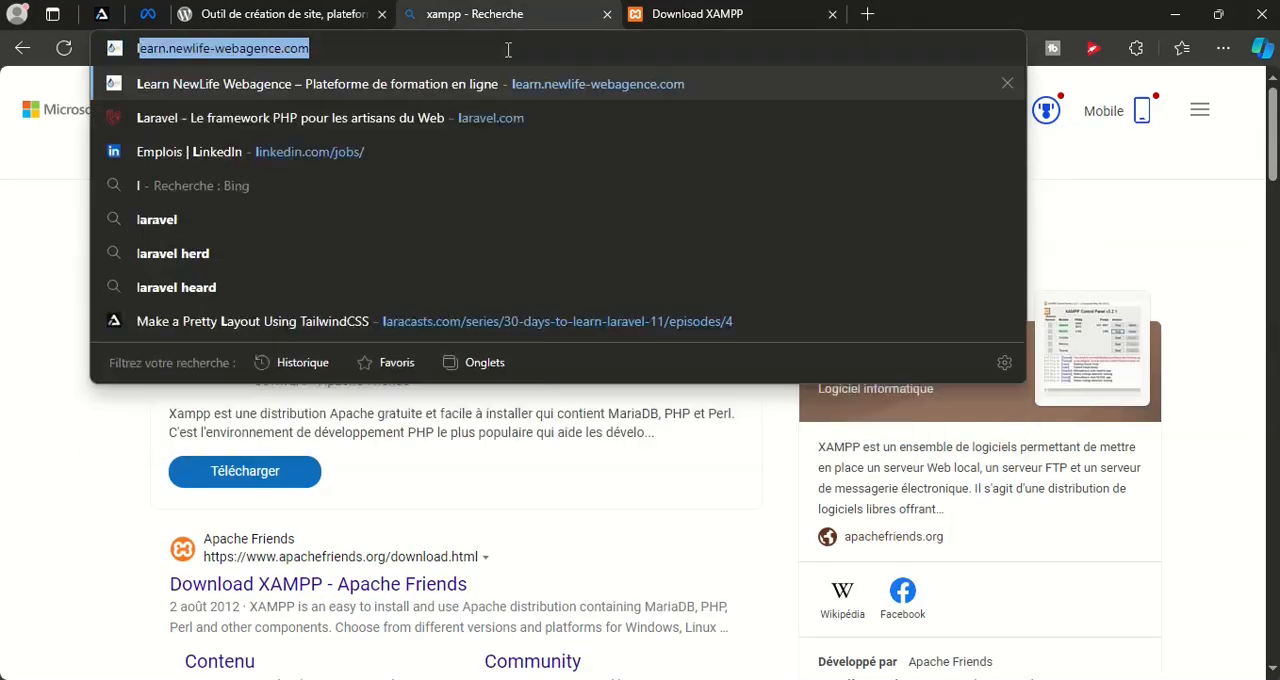
pyautogui.write('oca')
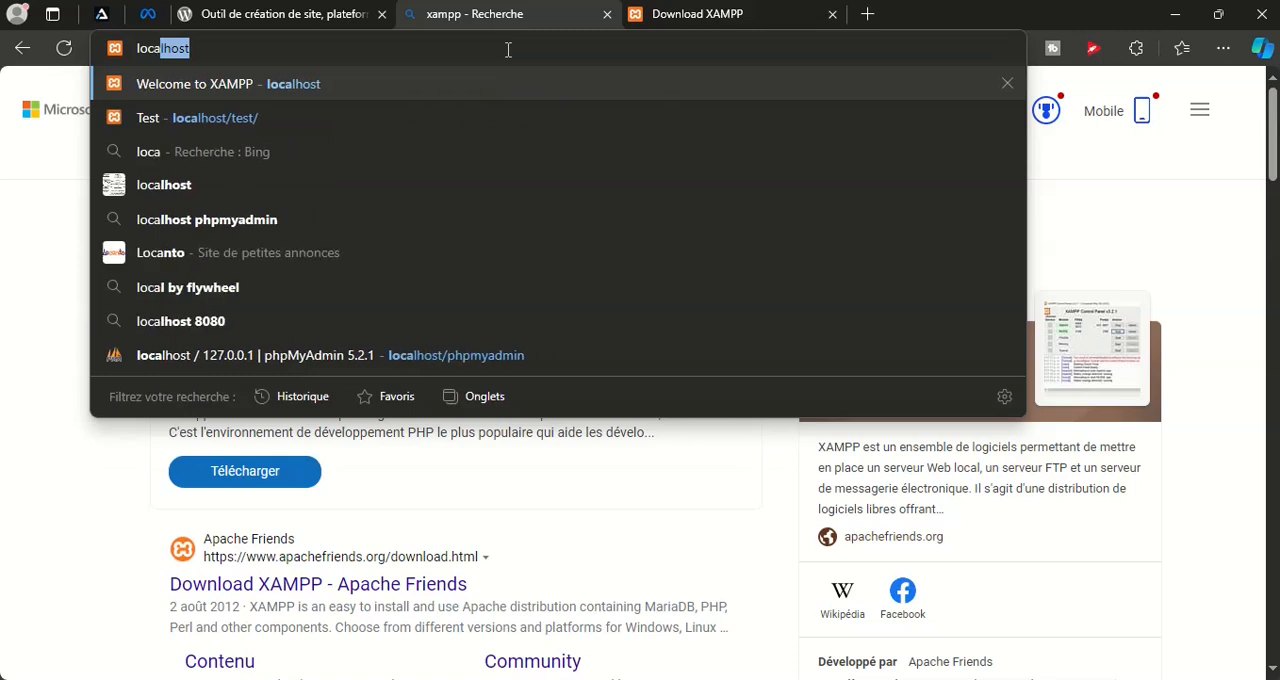
pyautogui.write('lhost/')
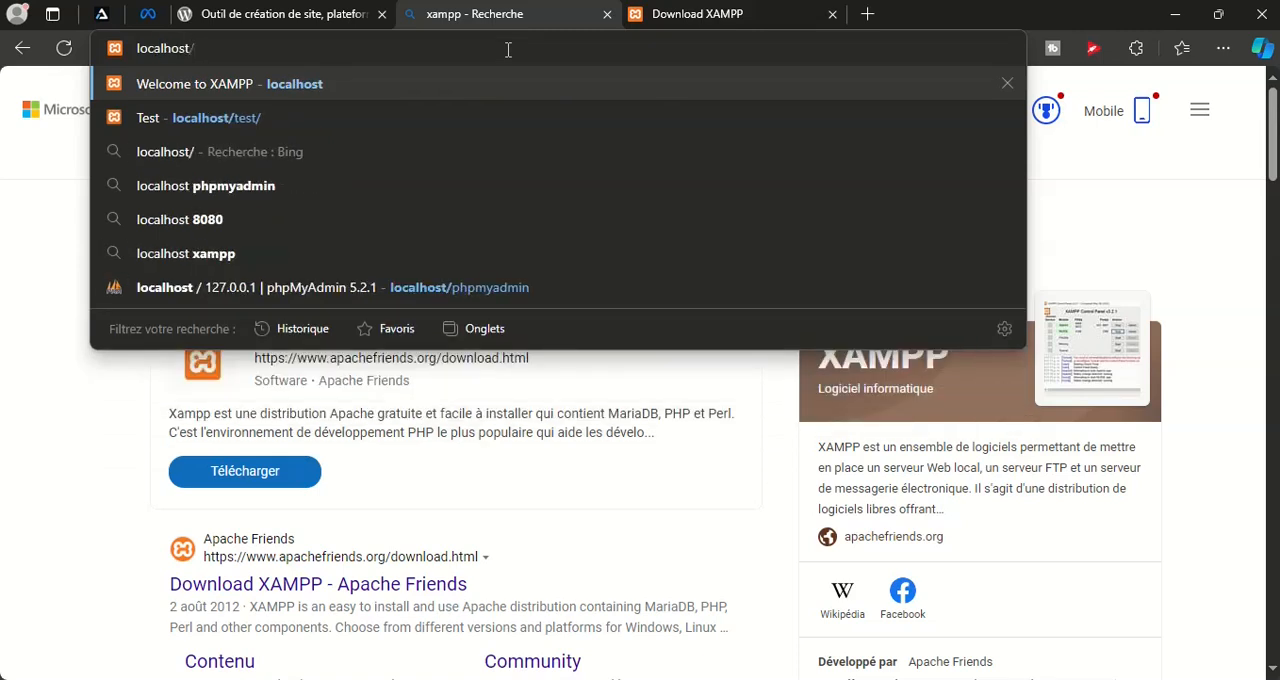
pyautogui.write('phpm')
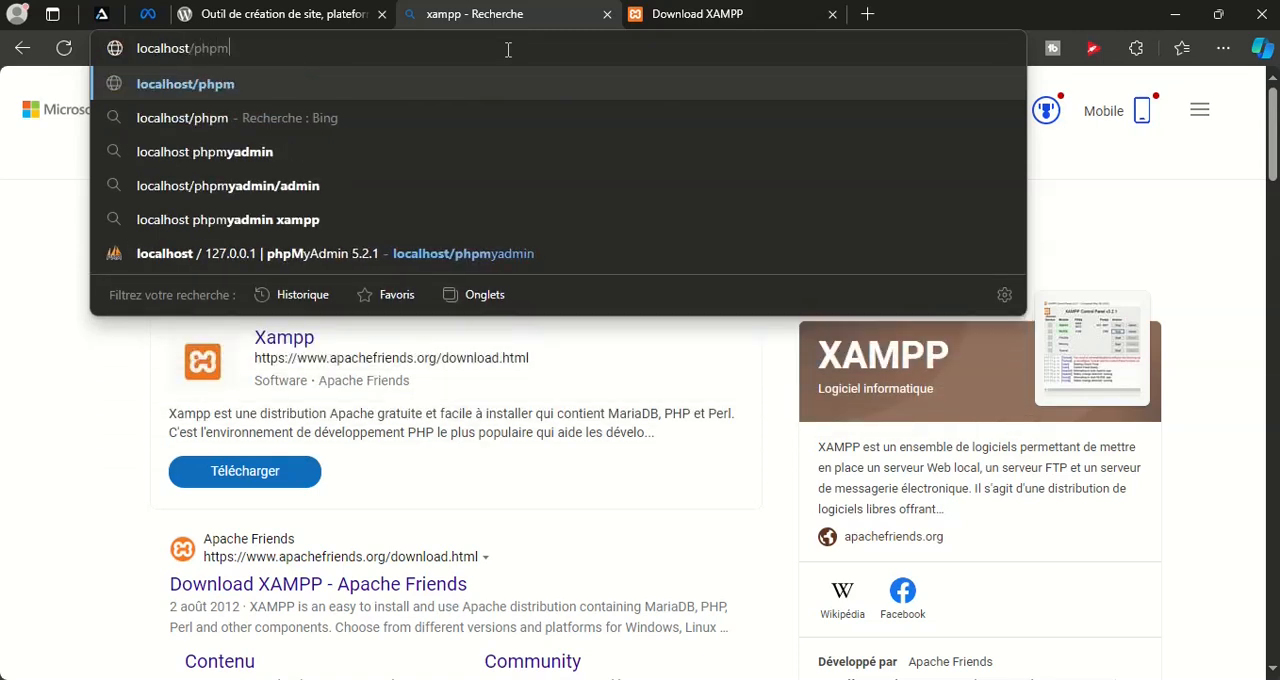
pyautogui.write('yadmin')
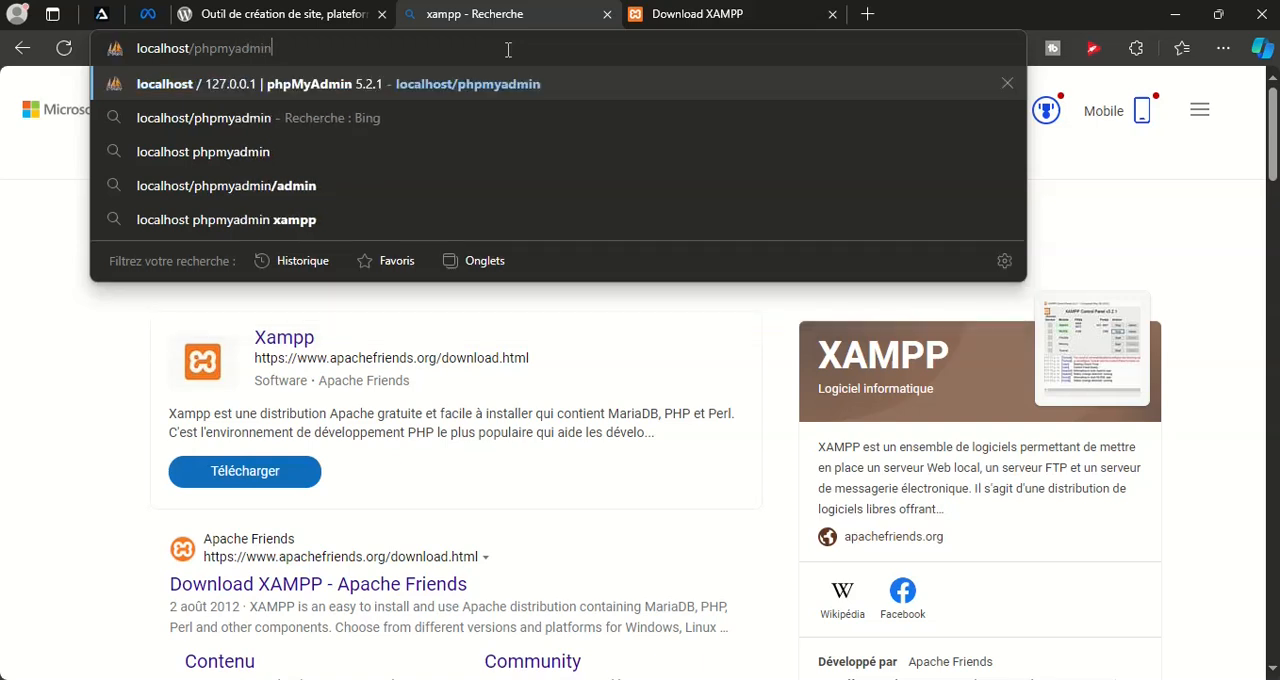
pyautogui.press('Return')
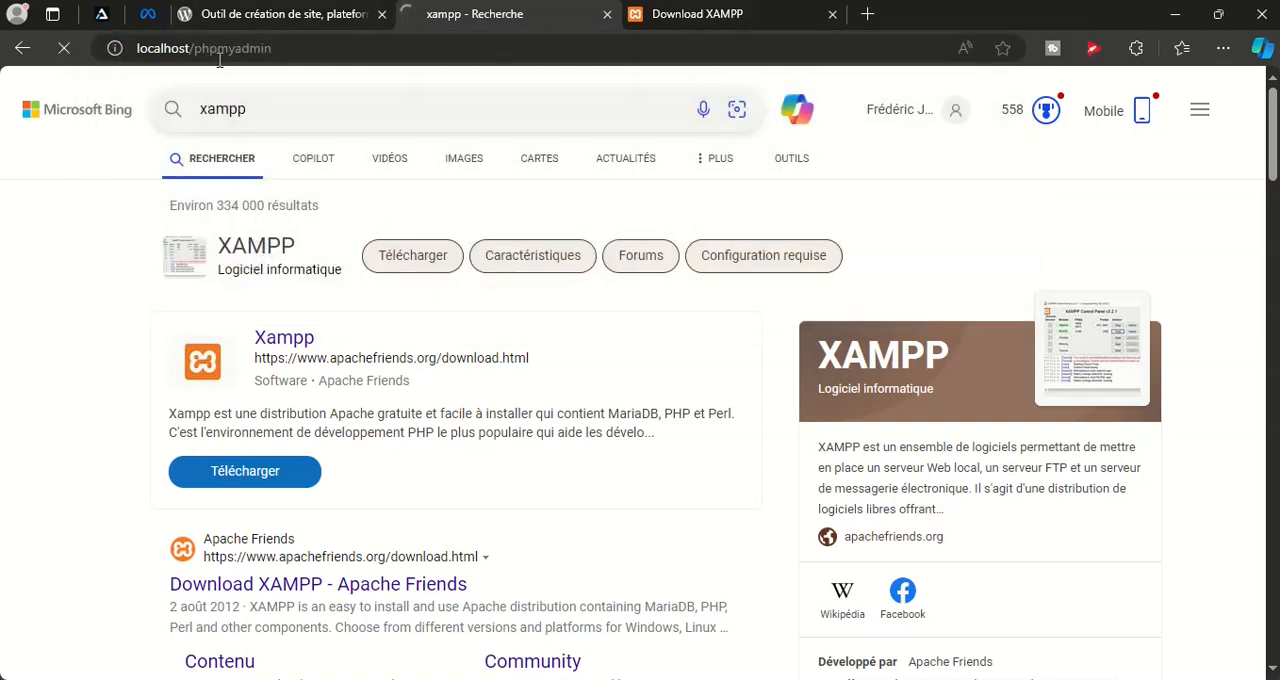
# Return to the French WordPress site and open its download page at the self-install option
pyautogui.click(260, 17)
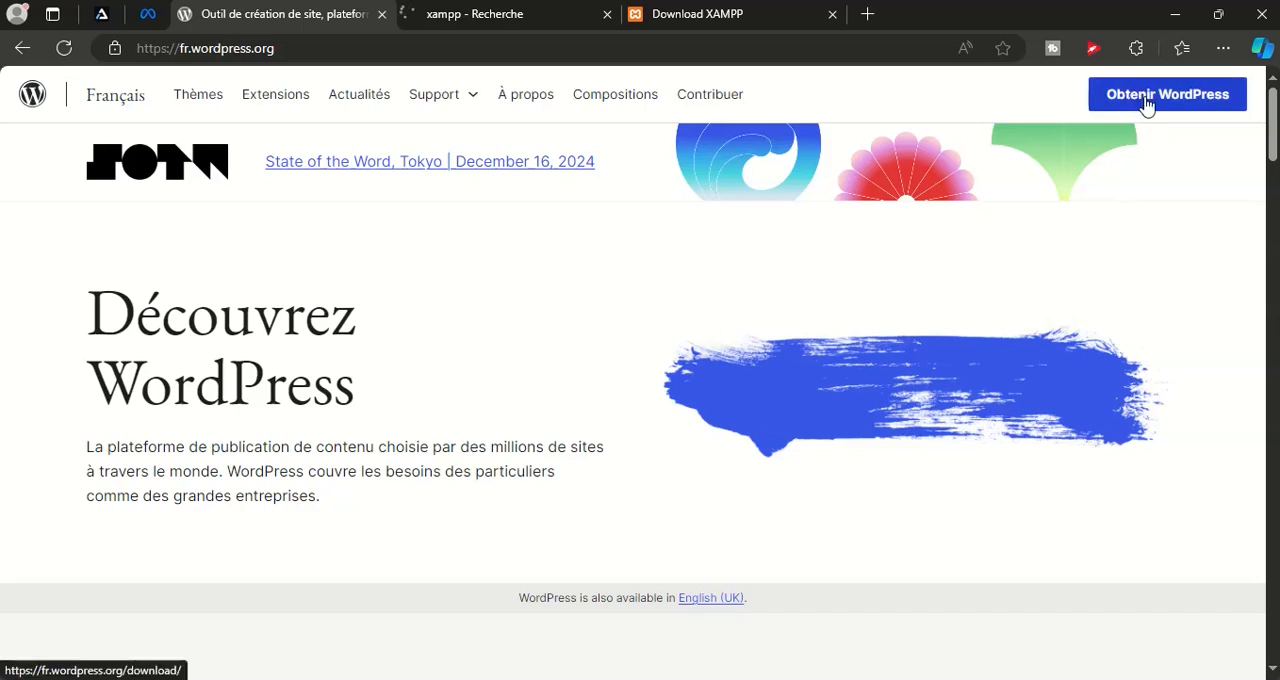
pyautogui.click(1147, 104)
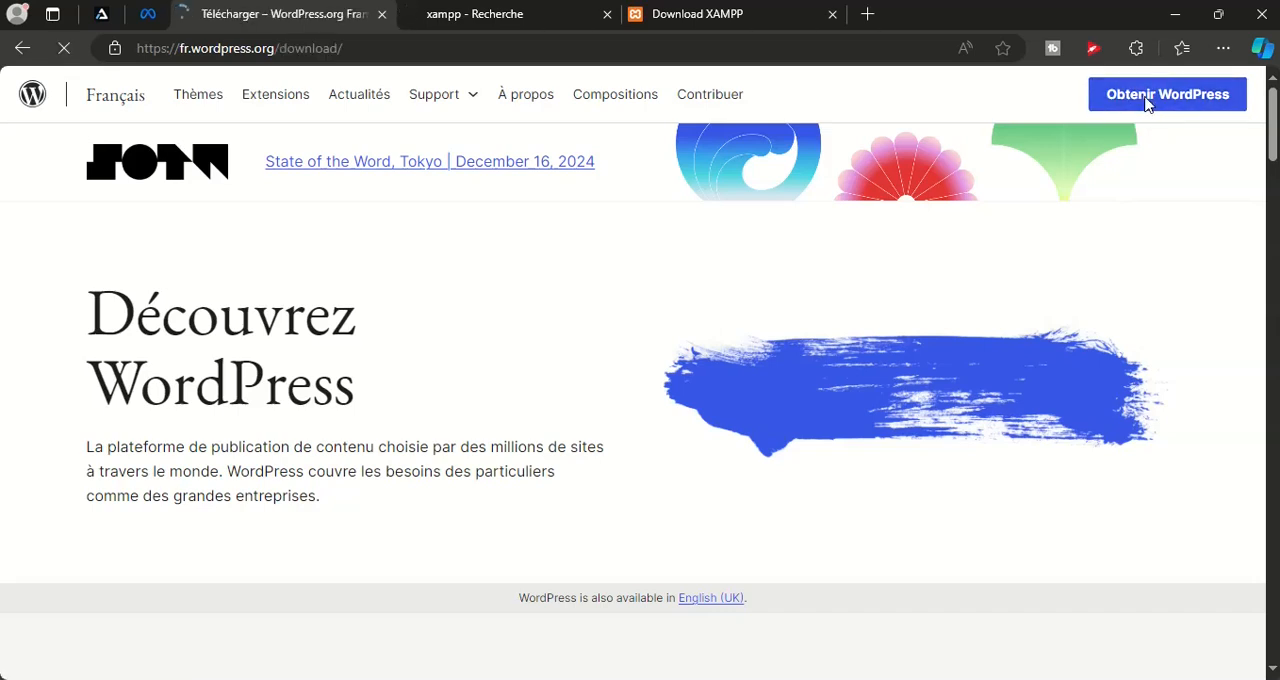
pyautogui.scroll(-2, 1065, 165)
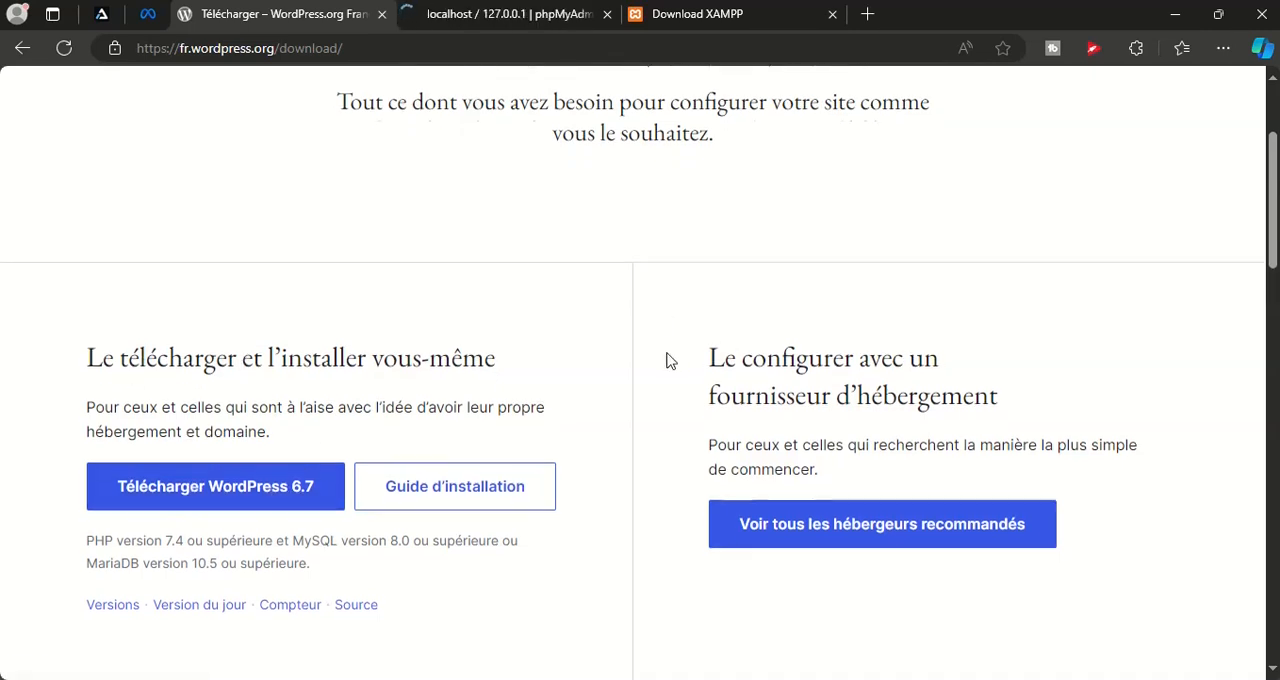
pyautogui.scroll(-3, 666, 360)
pyautogui.scroll(3, 668, 360)
pyautogui.scroll(-2, 723, 289)
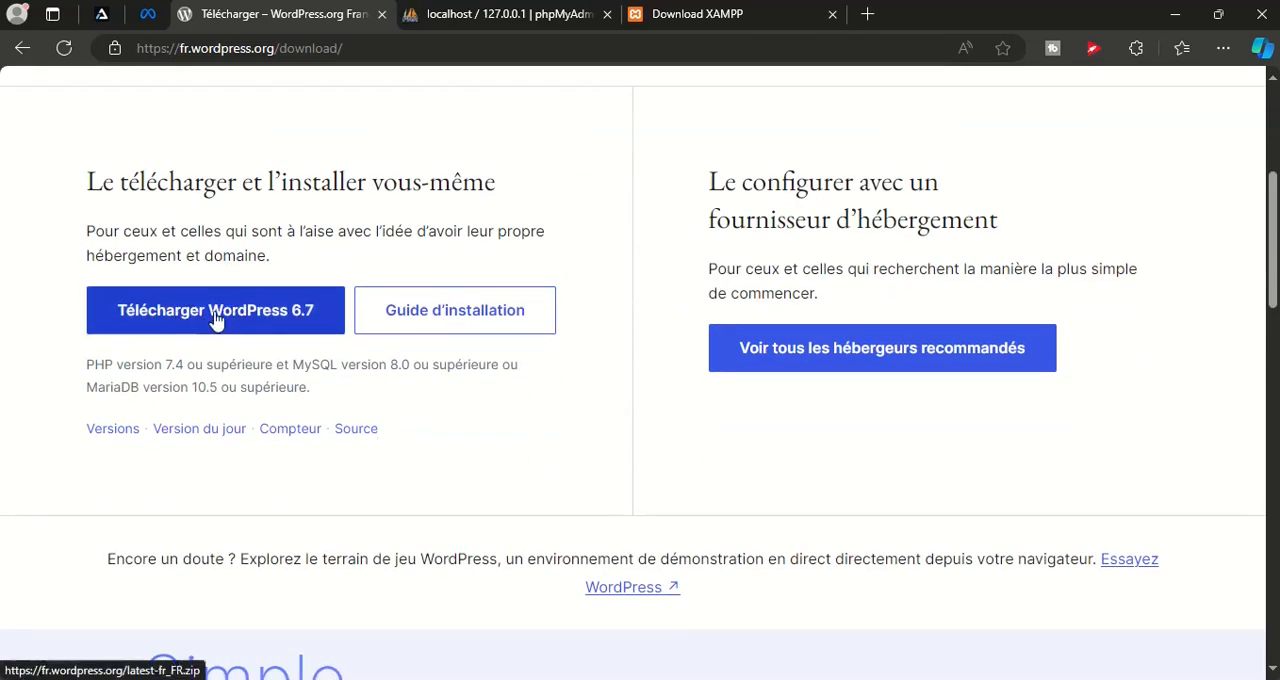
# Download WordPress 6.7 and save wordpress-6.7-fr_FR.zip in the Downloads folder
pyautogui.click(216, 320)
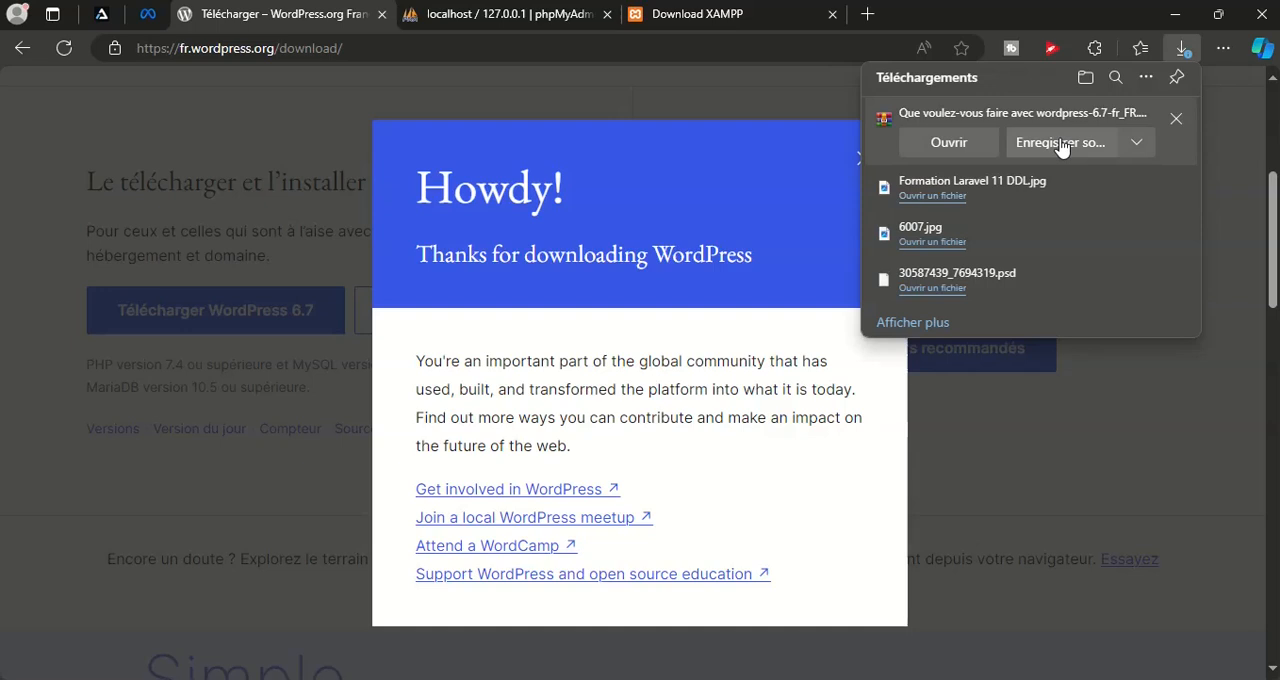
pyautogui.click(1062, 143)
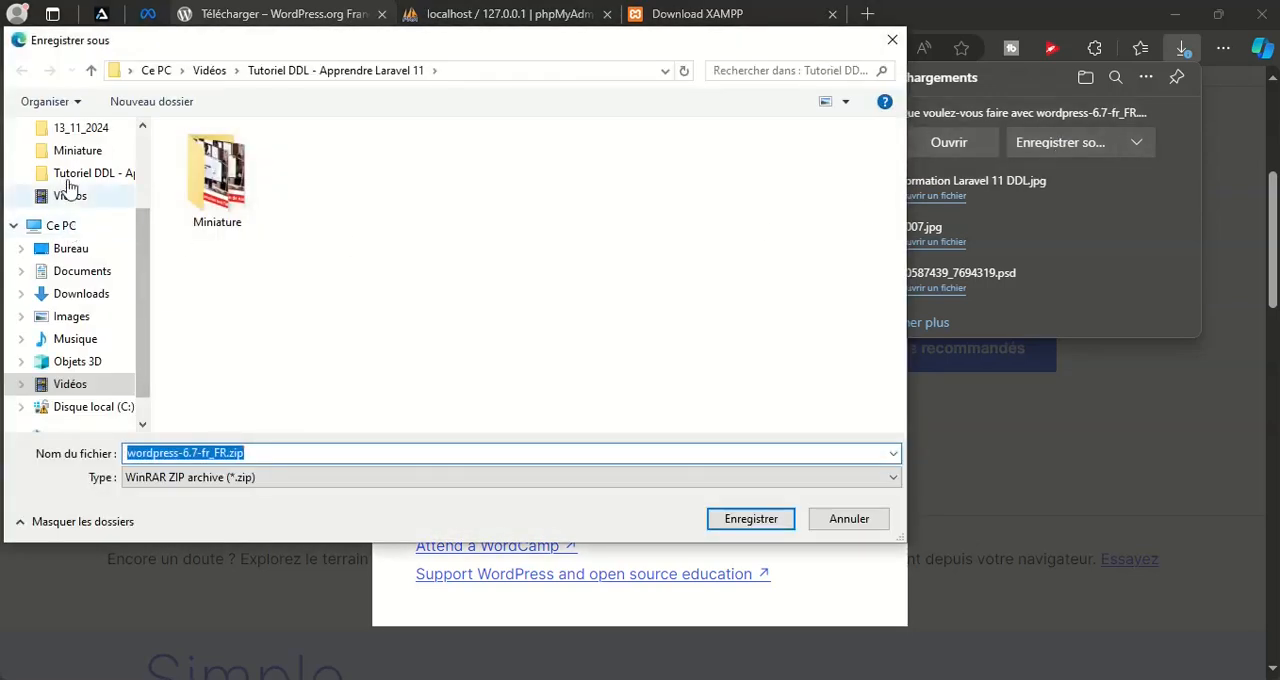
pyautogui.click(78, 274)
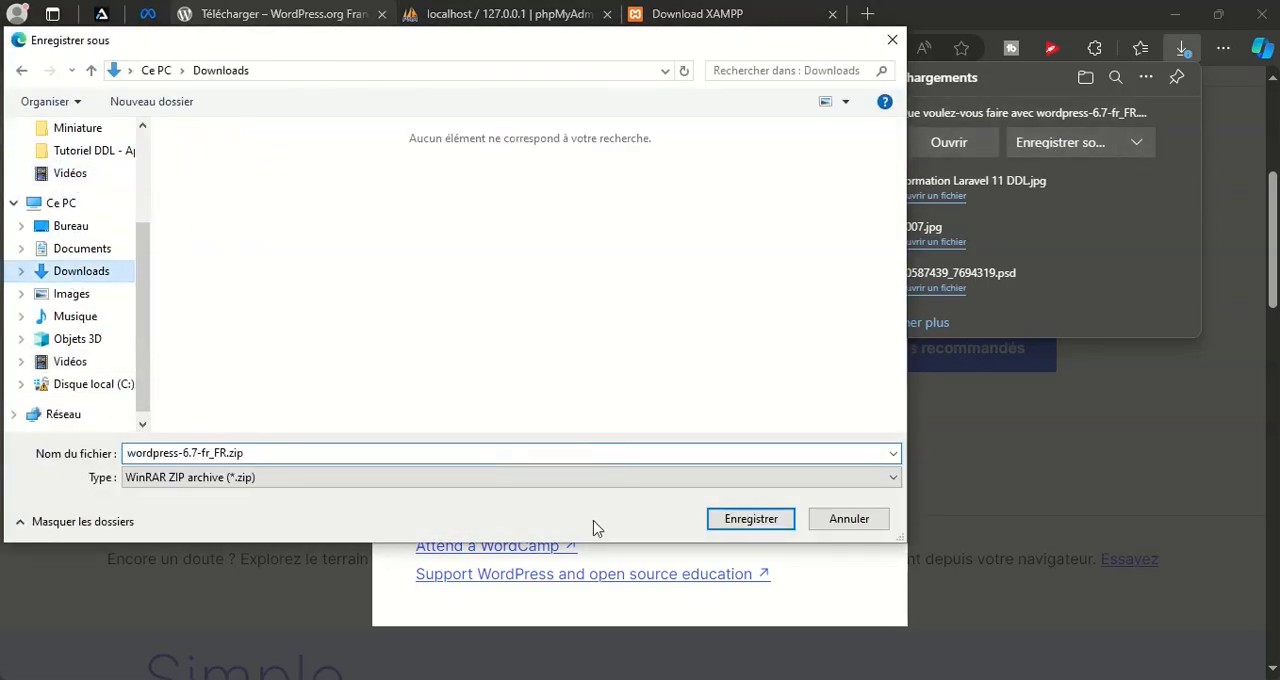
pyautogui.click(752, 520)
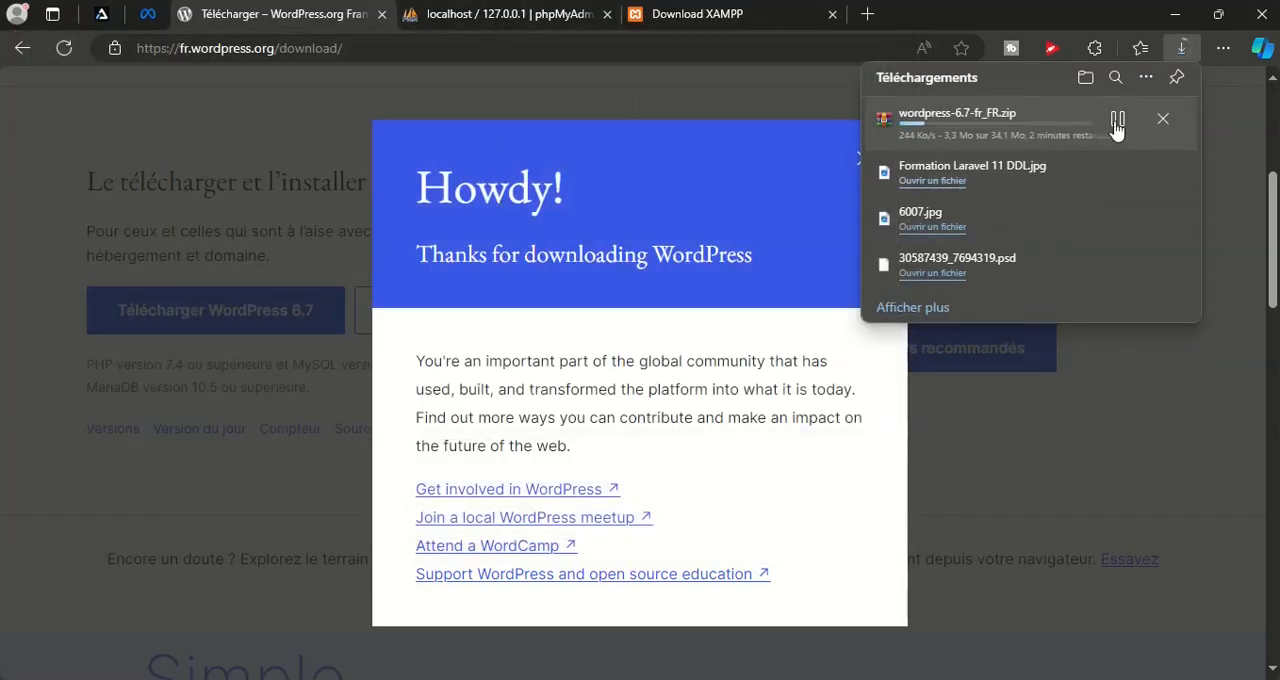
# Begin a new database in phpMyAdmin and enter projet_wordpress_db as its name
pyautogui.click(440, 20)
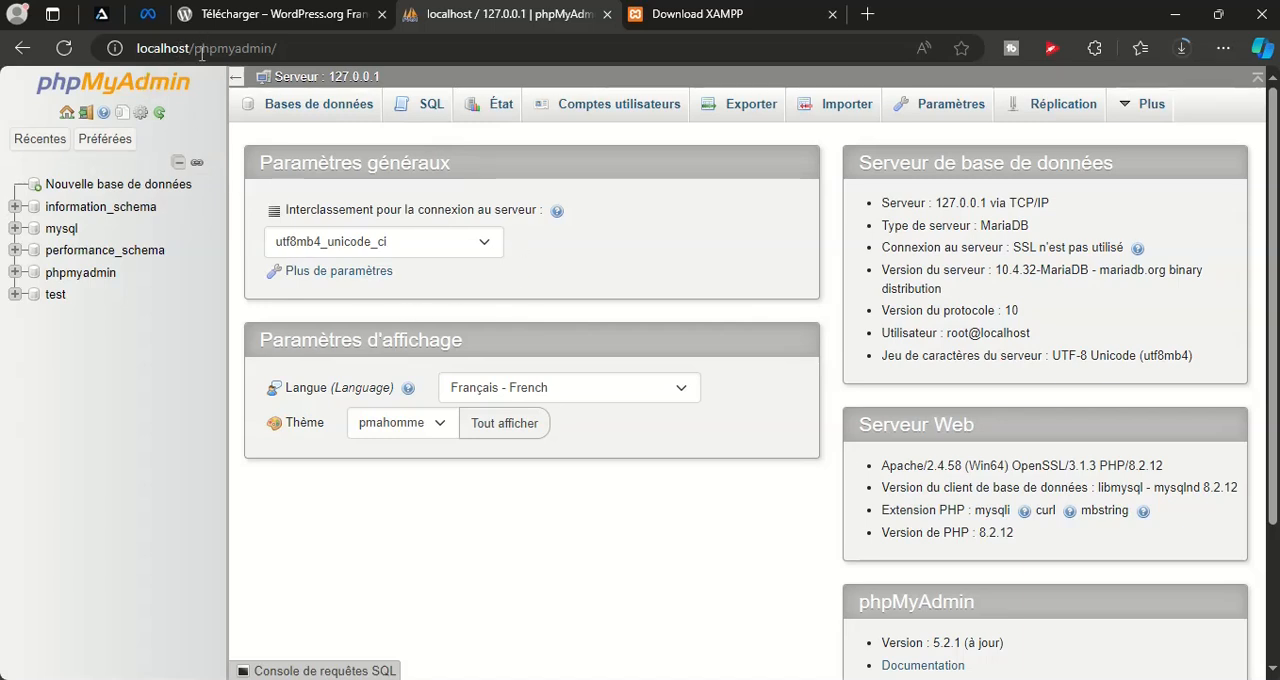
pyautogui.click(87, 186)
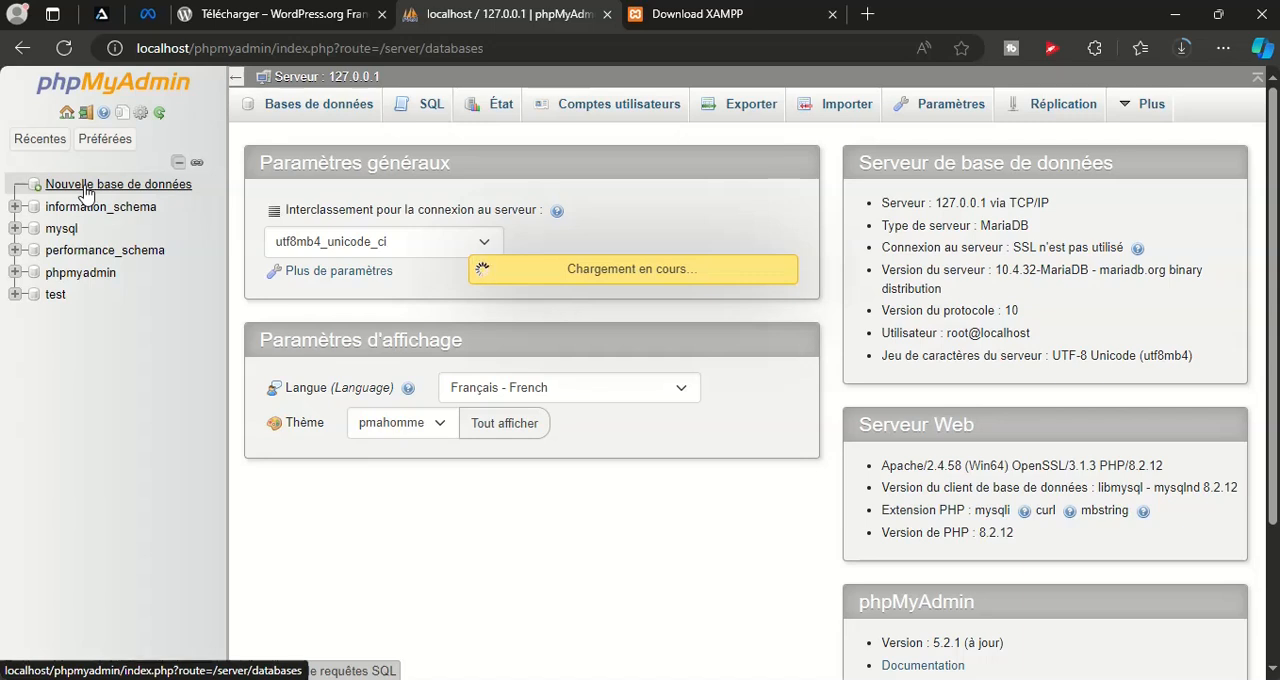
pyautogui.click(358, 260)
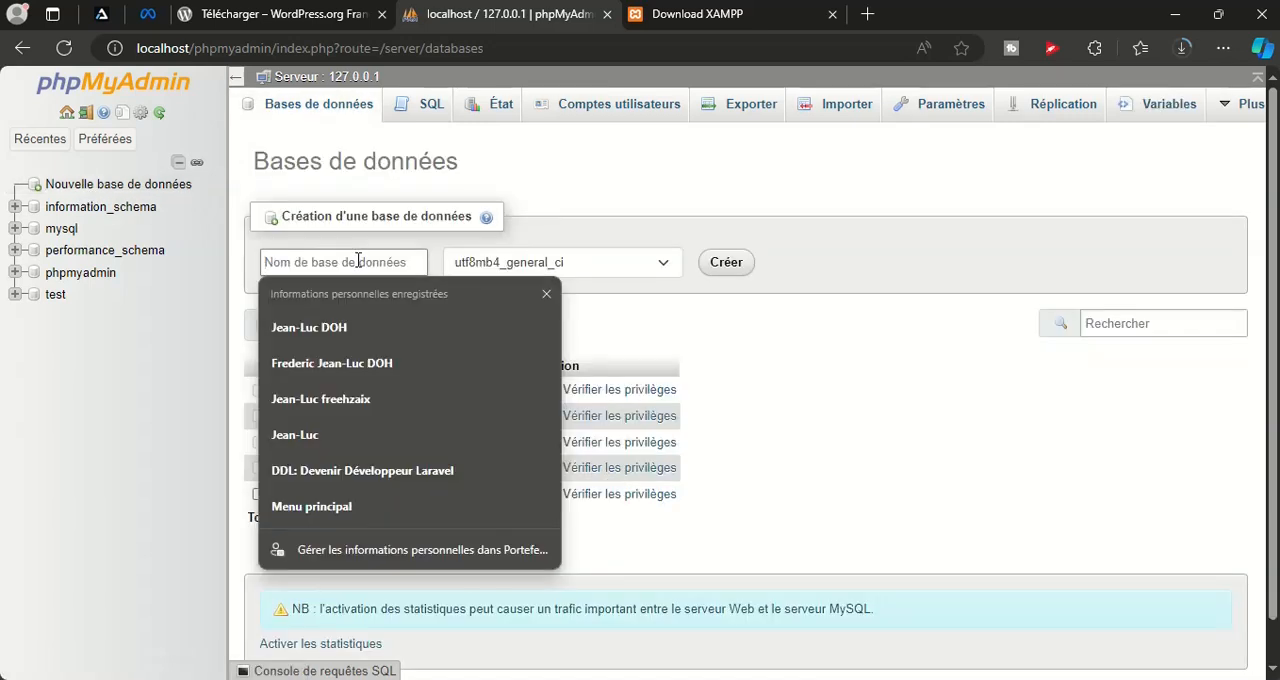
pyautogui.write('projet')
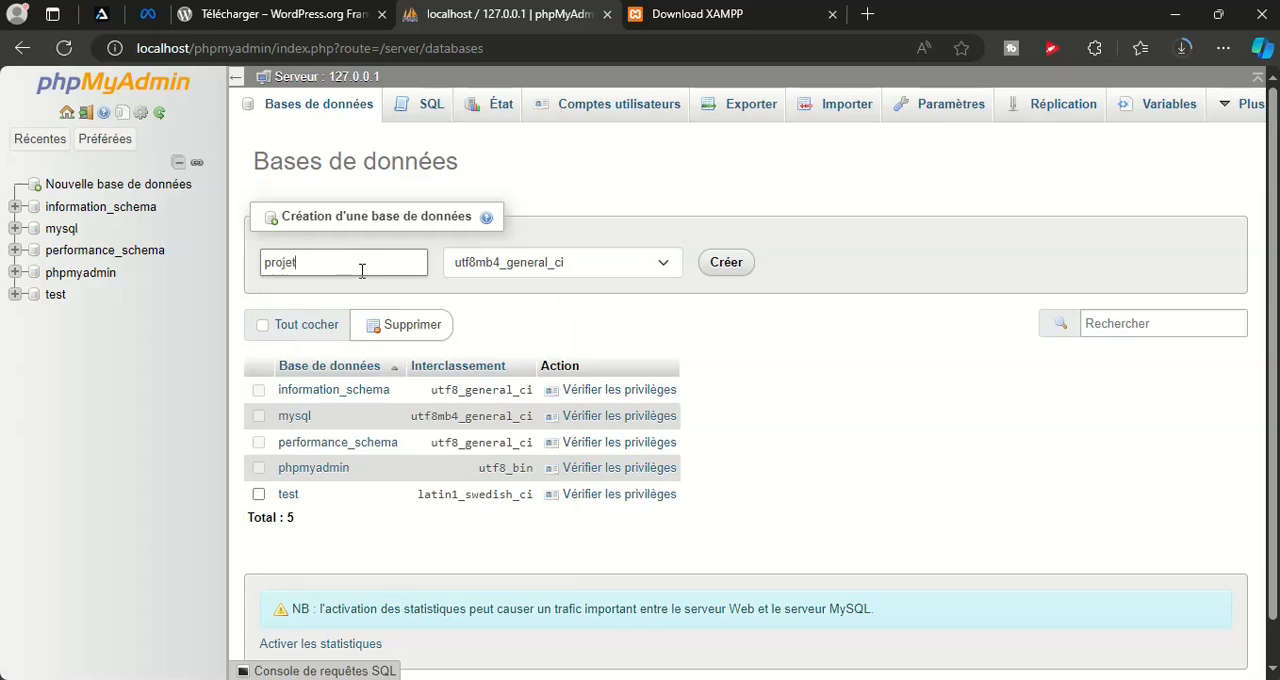
pyautogui.write('_wordpress_db')
# Copy the whole database name projet_wordpress_db from the creation form
pyautogui.moveTo(404, 268); pyautogui.dragTo(262, 263)
pyautogui.rightClick(300, 263)
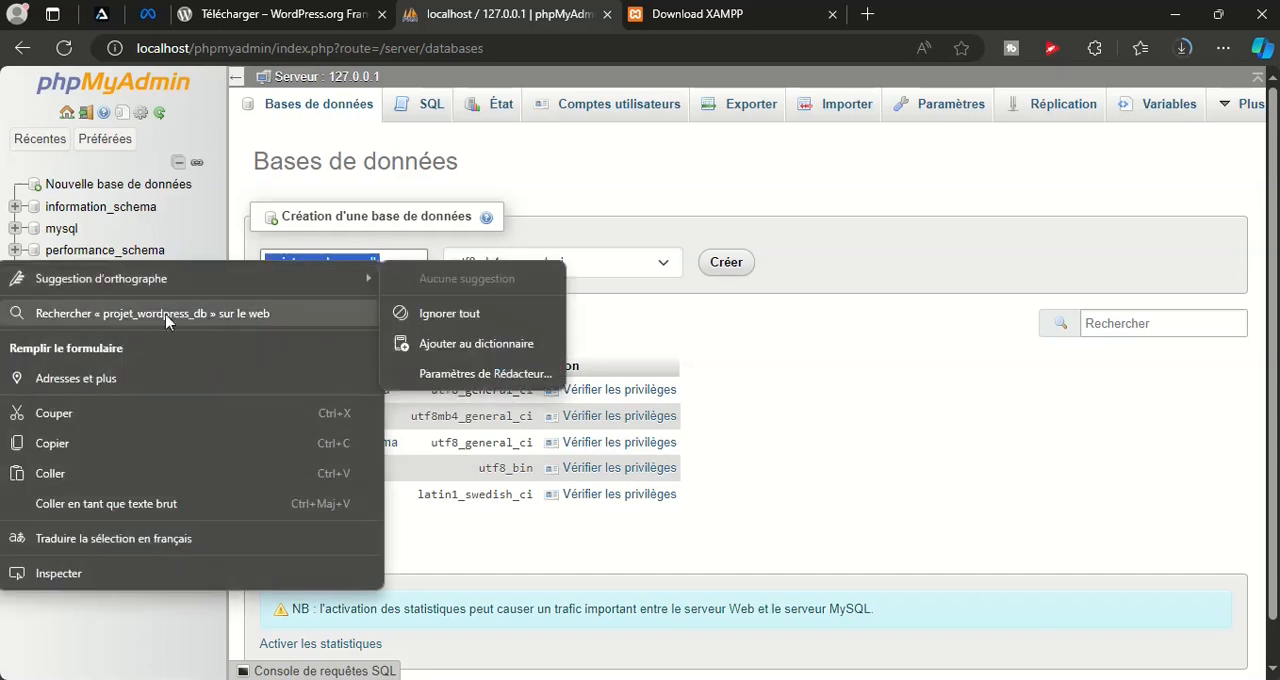
pyautogui.click(66, 450)
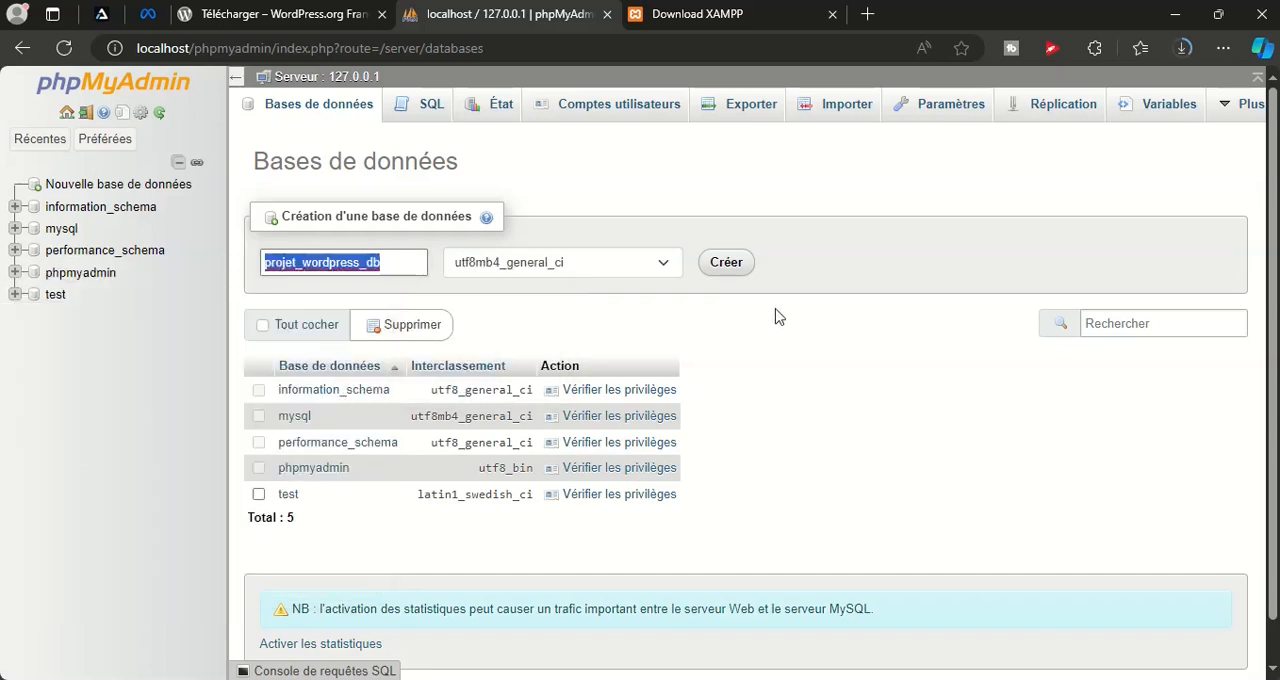
# Create the projet_wordpress_db database with the utf8mb4_general_ci collation
pyautogui.click(714, 264)
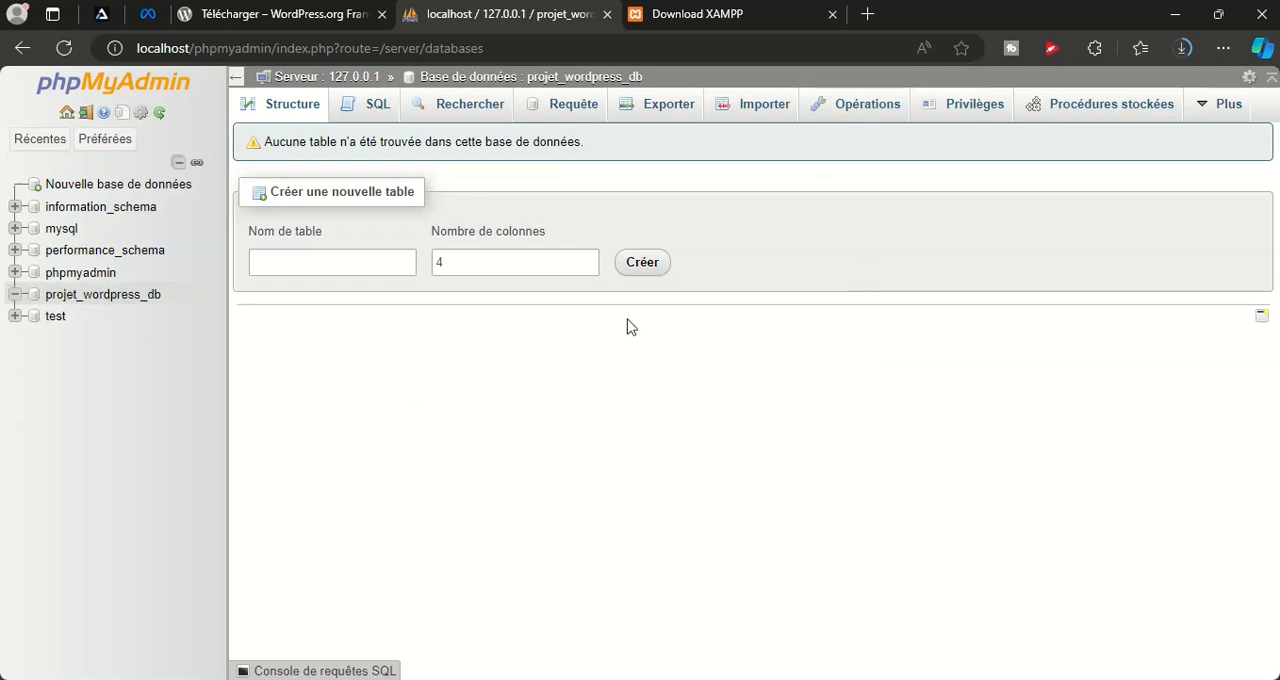
# Locate the downloaded wordpress-6.7-fr_FR.zip in Downloads and extract it into its own wordpress-6.7-fr_FR folder
pyautogui.click(1183, 48)
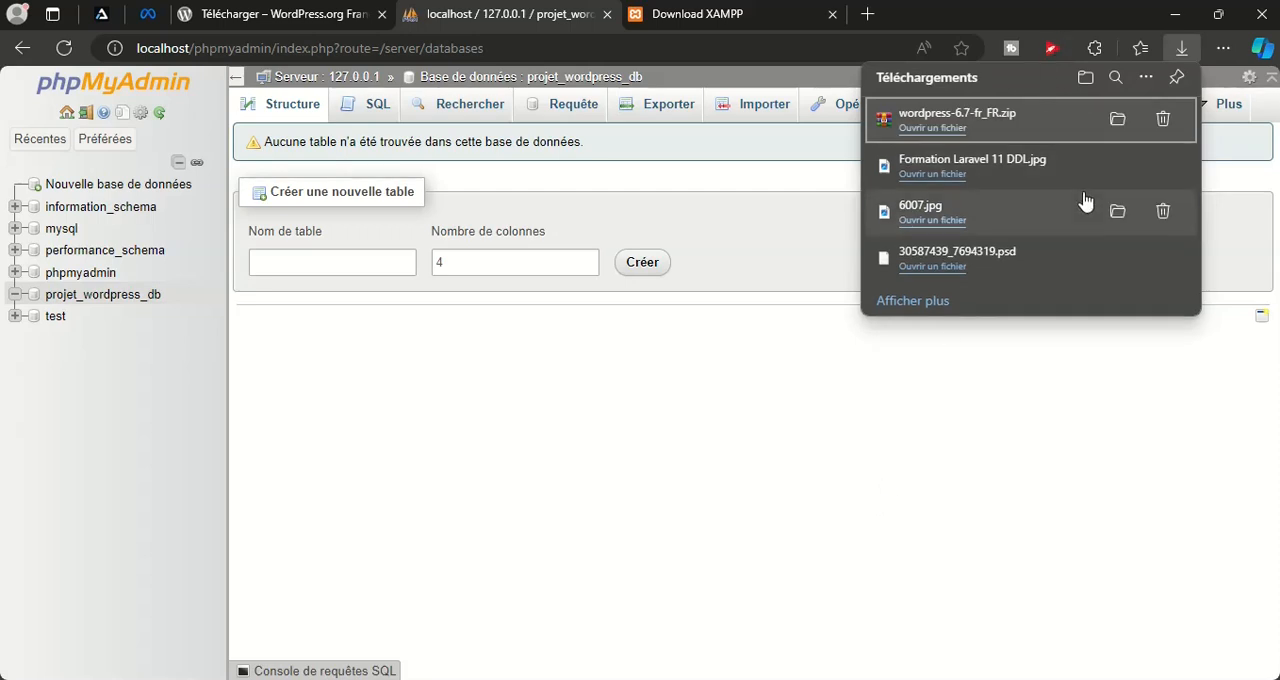
pyautogui.click(1117, 119)
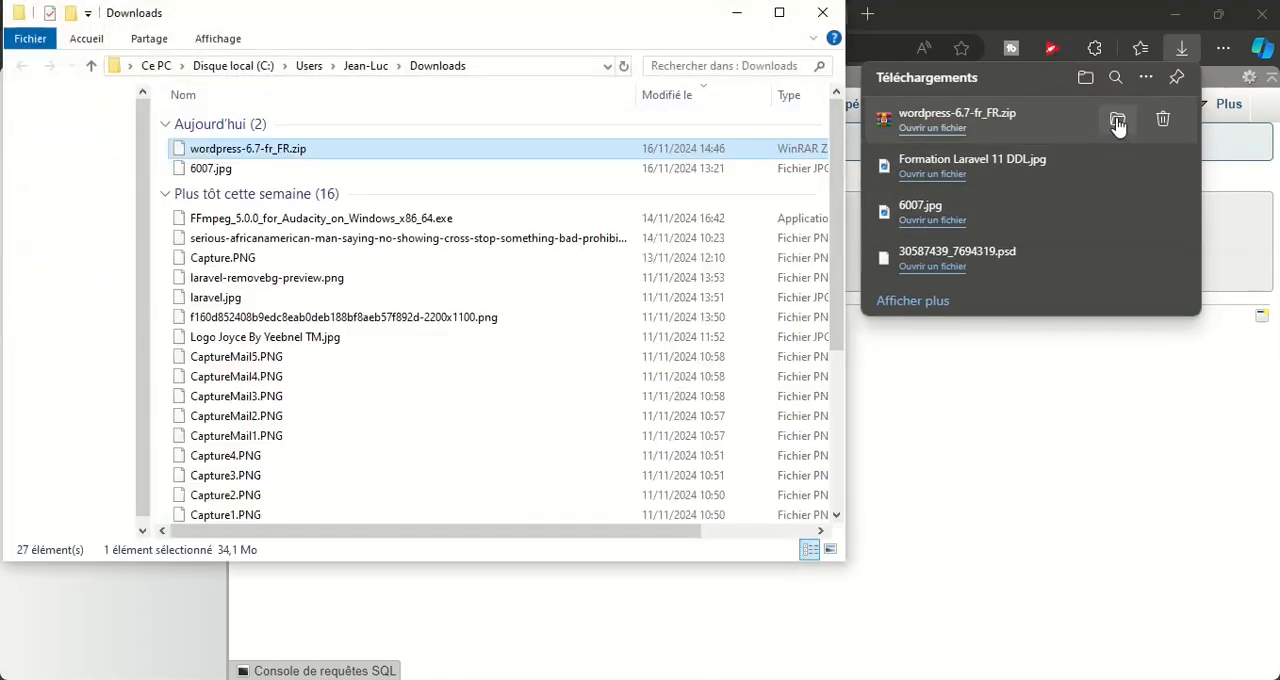
pyautogui.moveTo(560, 18); pyautogui.dragTo(582, 25)
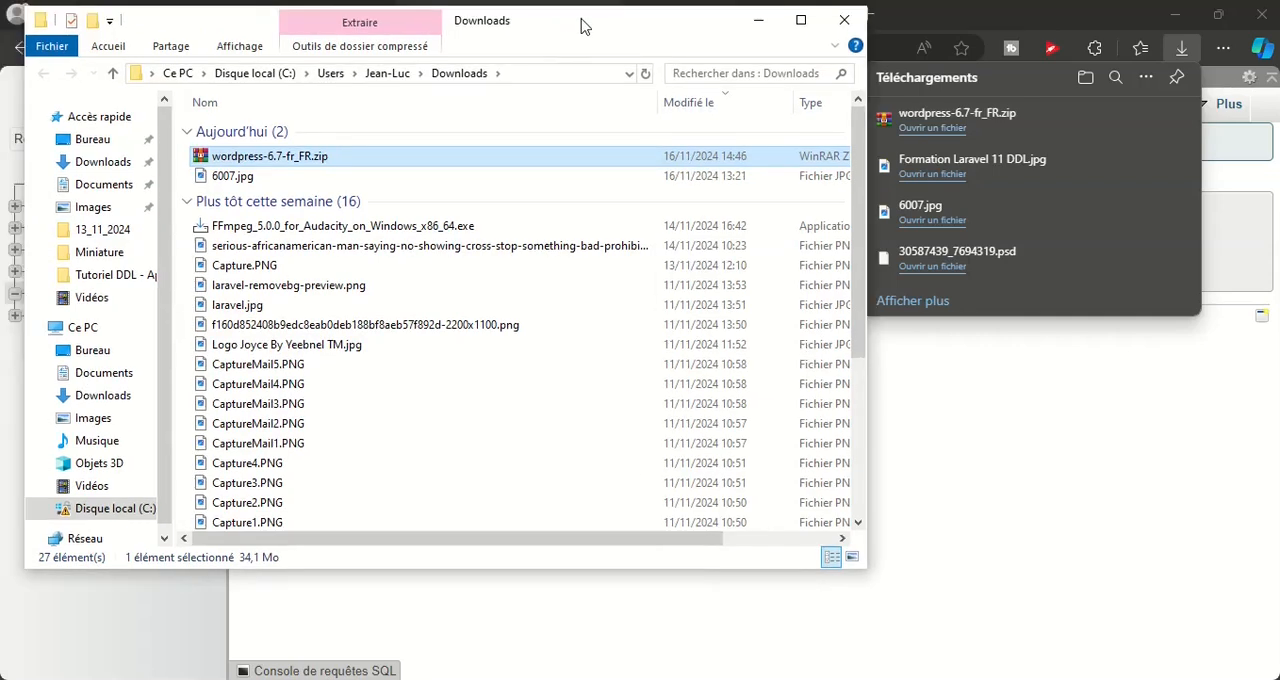
pyautogui.doubleClick(255, 157)
pyautogui.rightClick(255, 157)
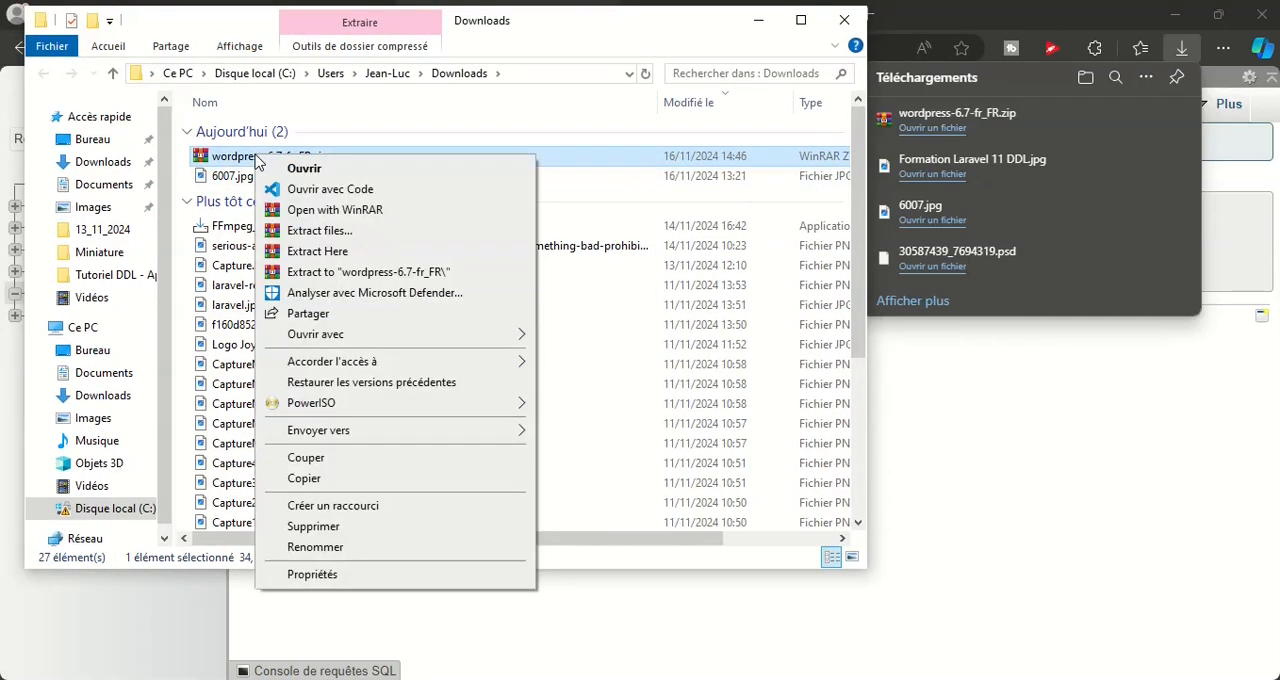
pyautogui.click(368, 272)
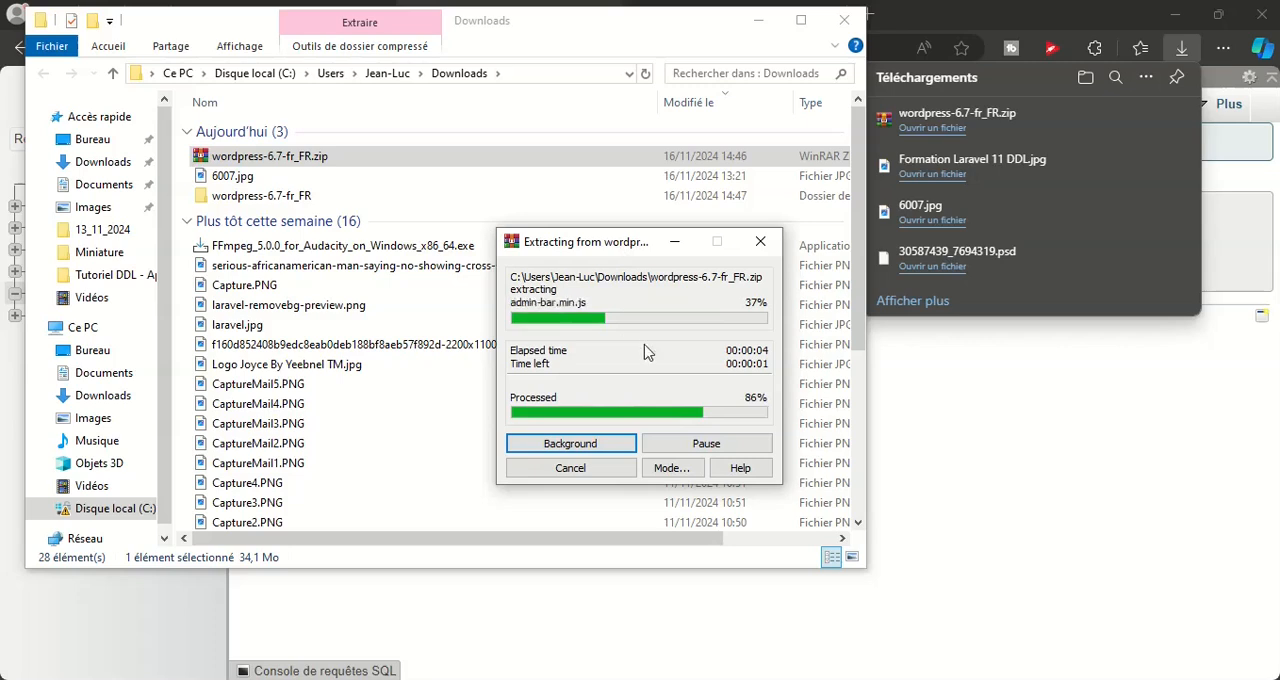
# Open the extracted wordpress-6.7-fr_FR folder and copy the wordpress folder inside it
pyautogui.click(214, 198)
pyautogui.doubleClick(331, 202)
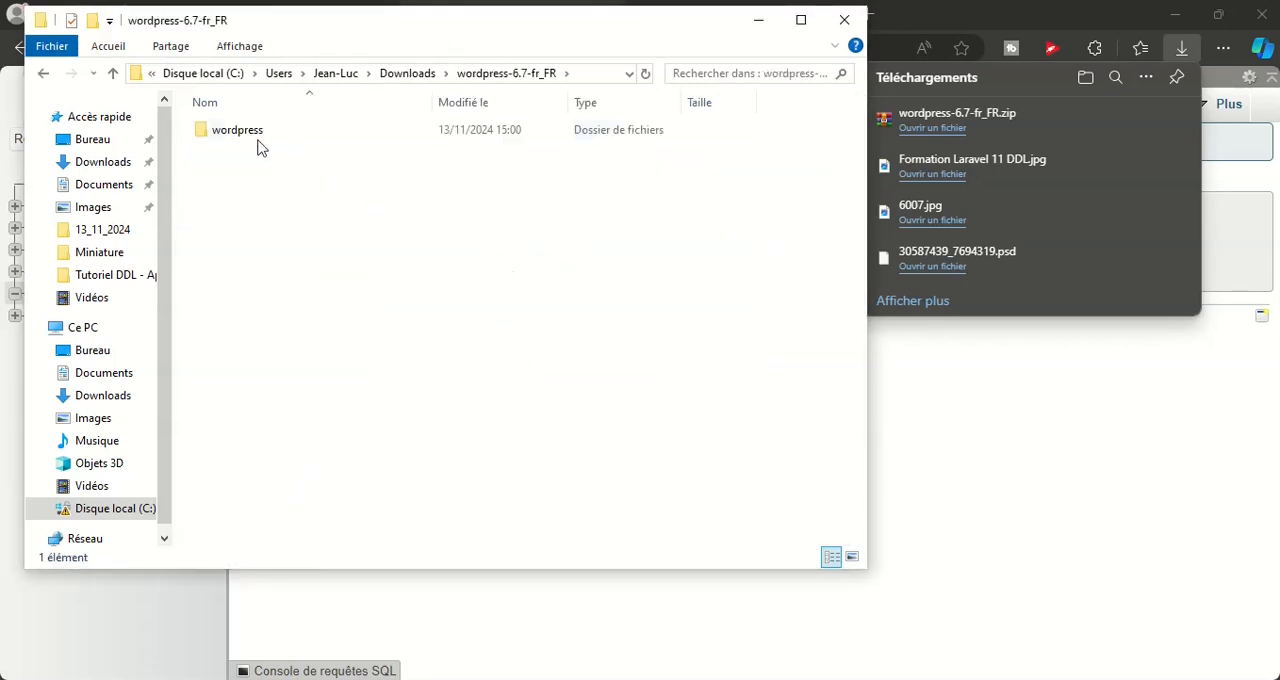
pyautogui.moveTo(371, 22); pyautogui.dragTo(412, 29)
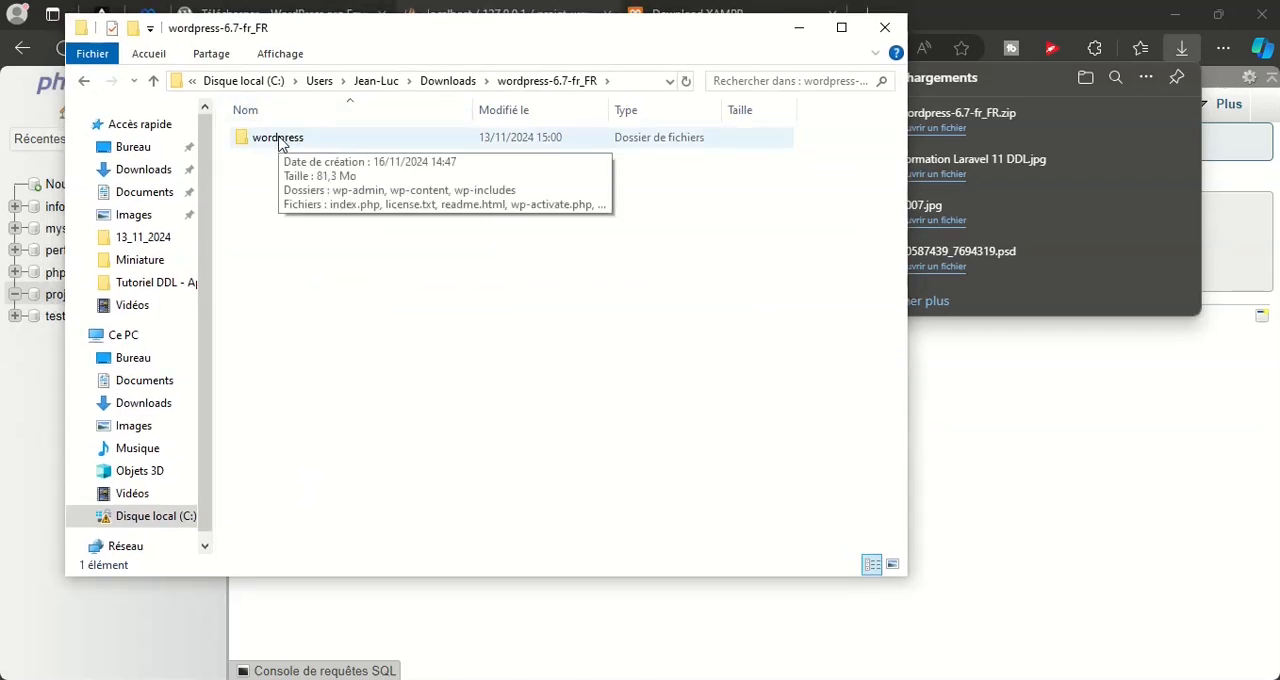
pyautogui.rightClick(280, 140)
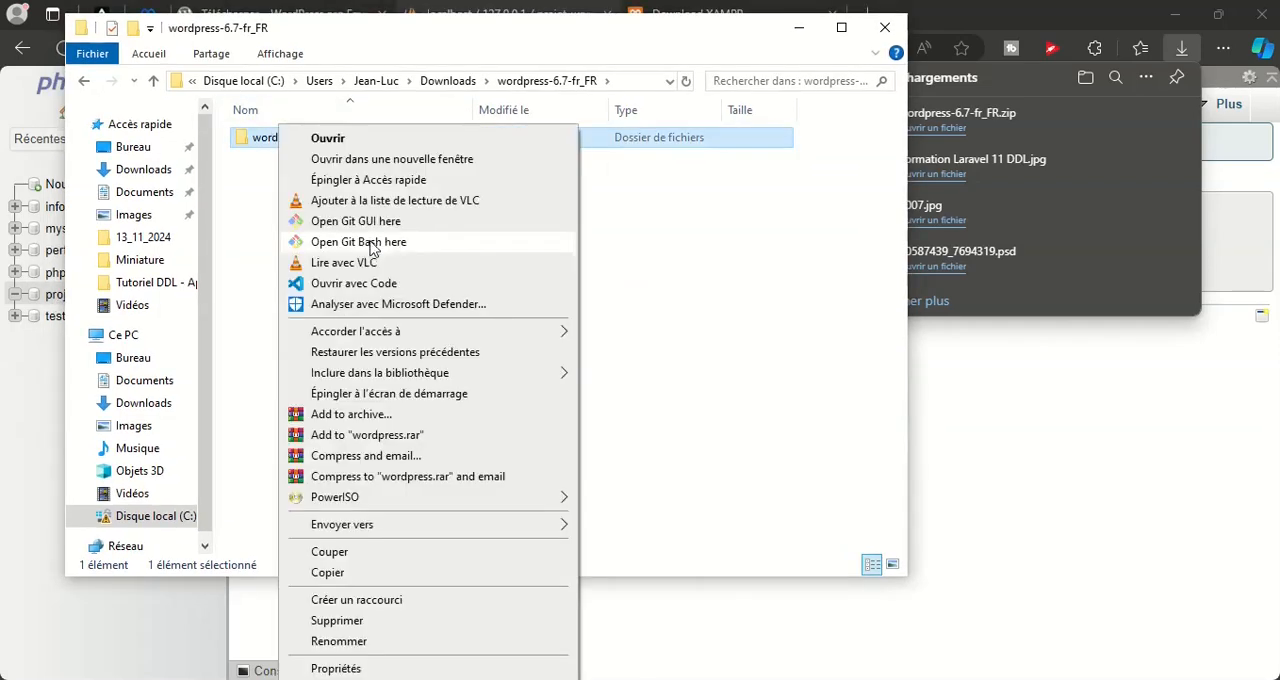
pyautogui.click(333, 574)
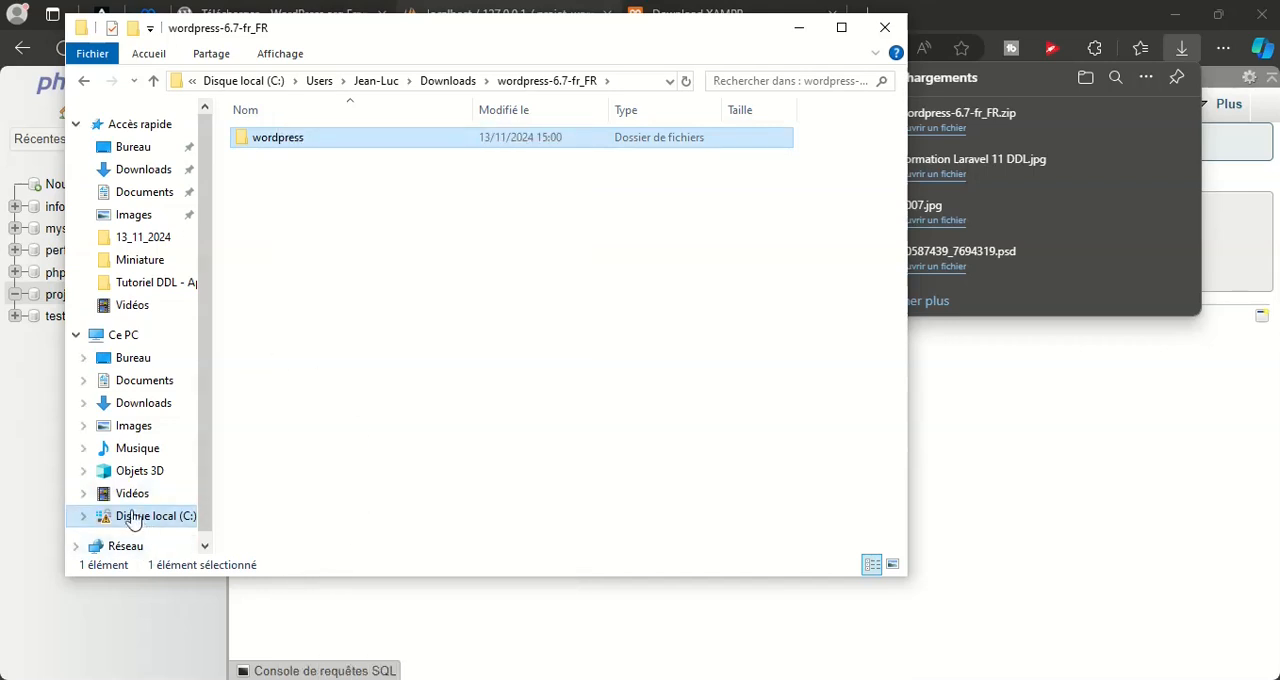
# Paste the copied wordpress folder into the htdocs folder of C:\xampp
pyautogui.scroll(-1, 133, 510)
pyautogui.click(135, 480)
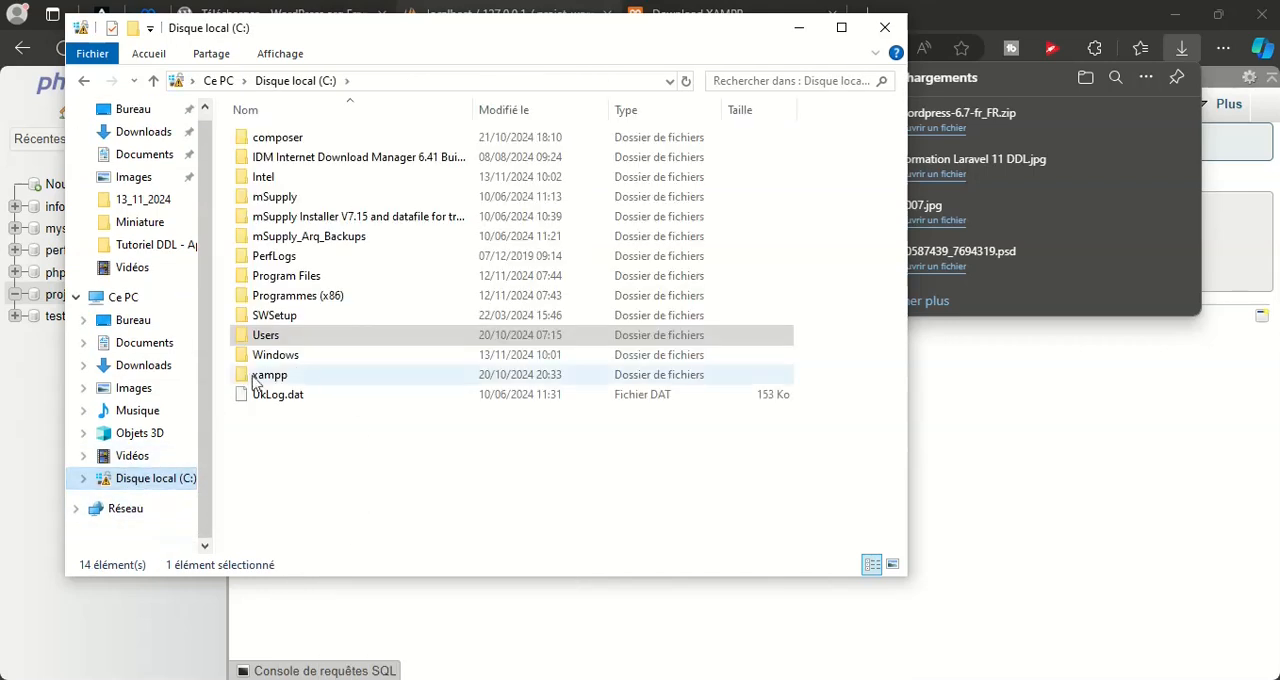
pyautogui.doubleClick(294, 374)
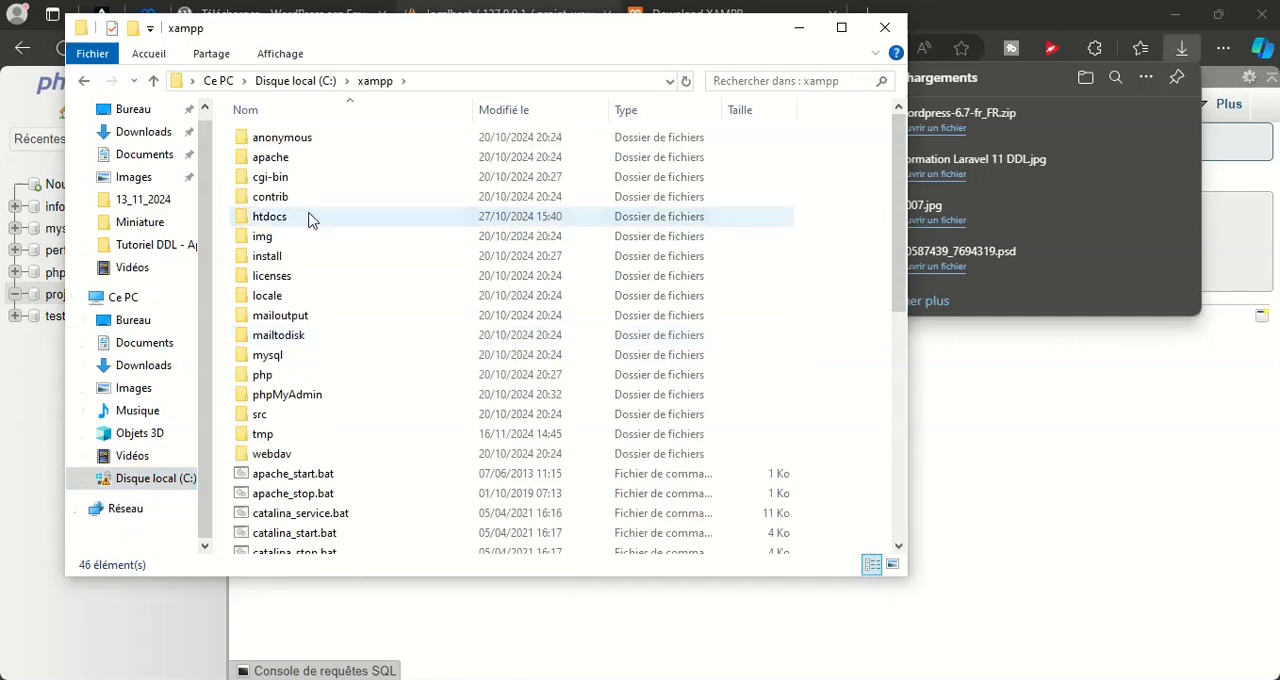
pyautogui.doubleClick(310, 220)
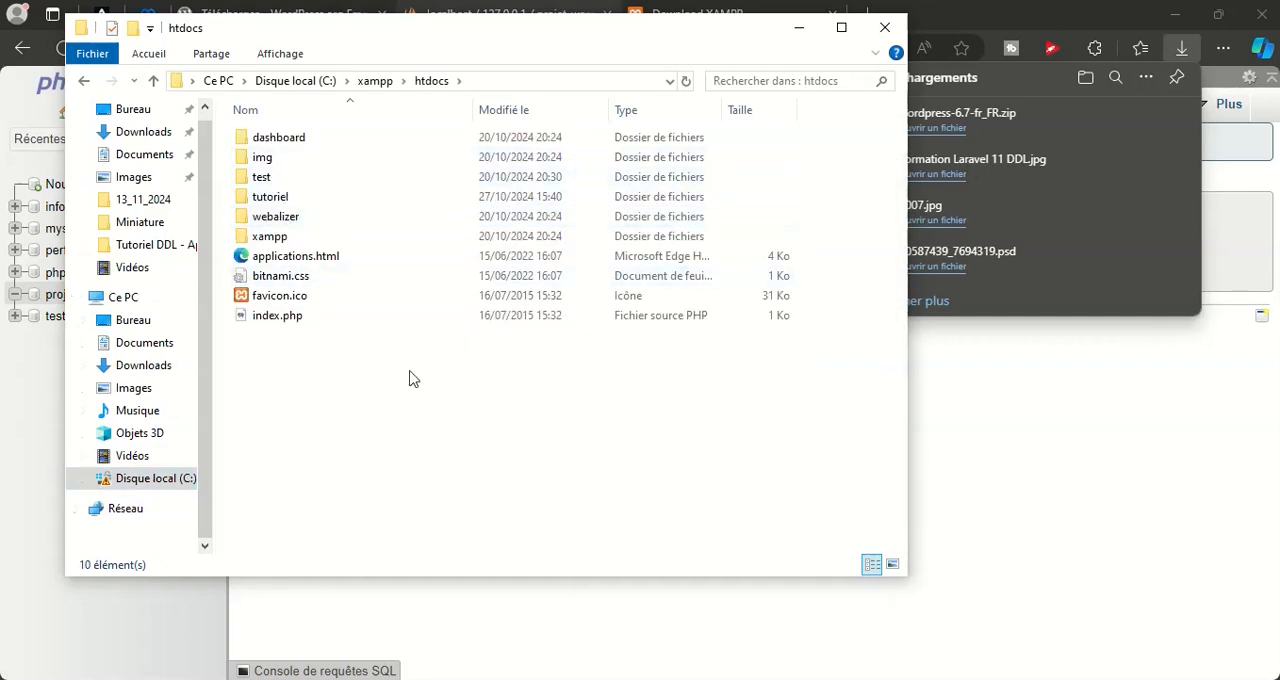
pyautogui.rightClick(360, 383)
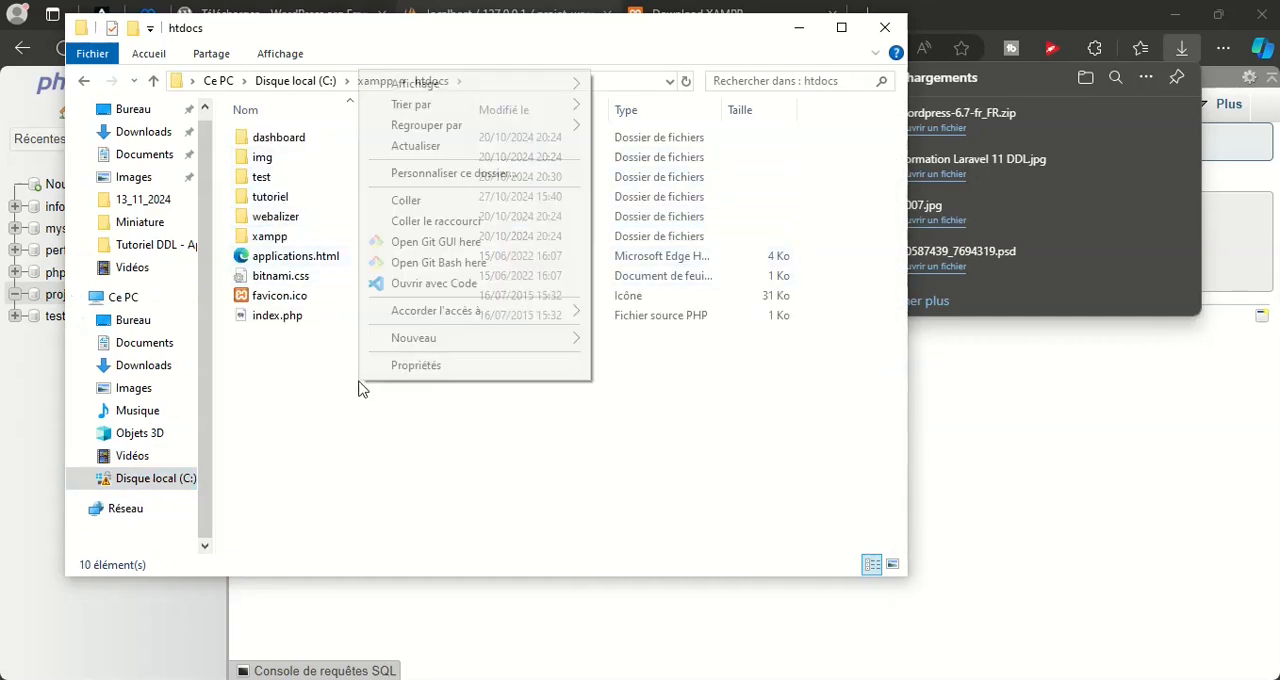
pyautogui.click(407, 201)
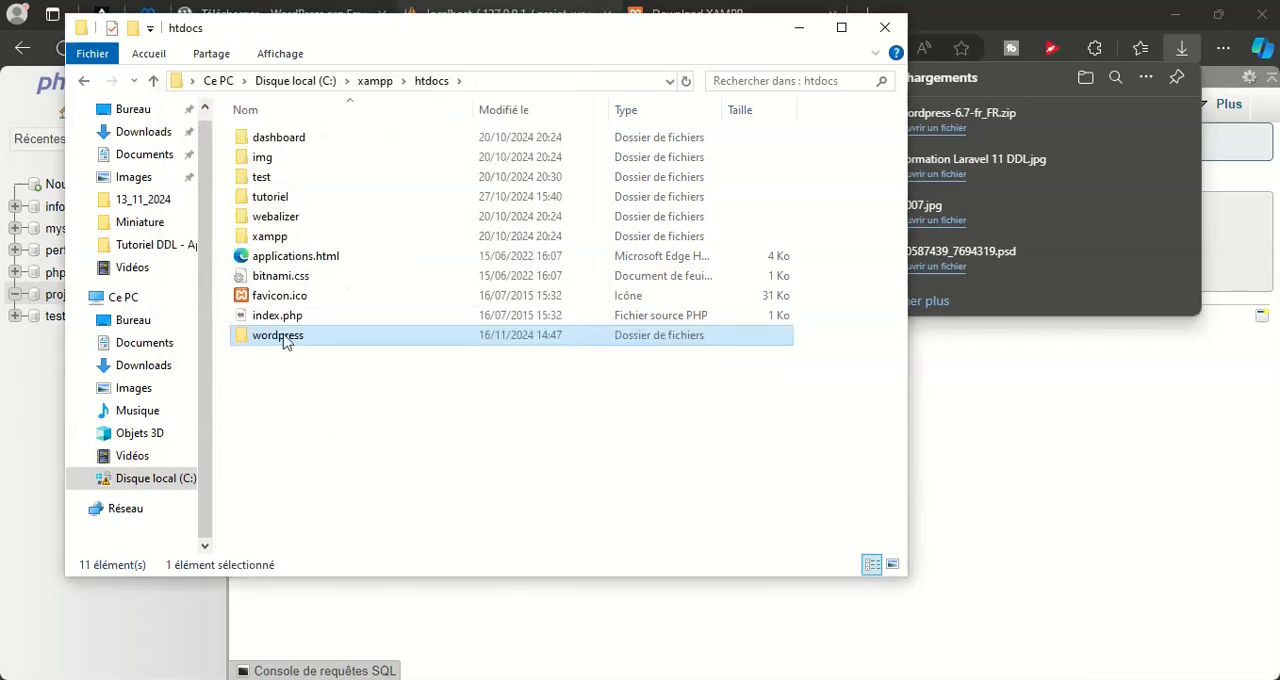
# Rename the wordpress folder in htdocs as projet_wordpress
pyautogui.rightClick(285, 340)
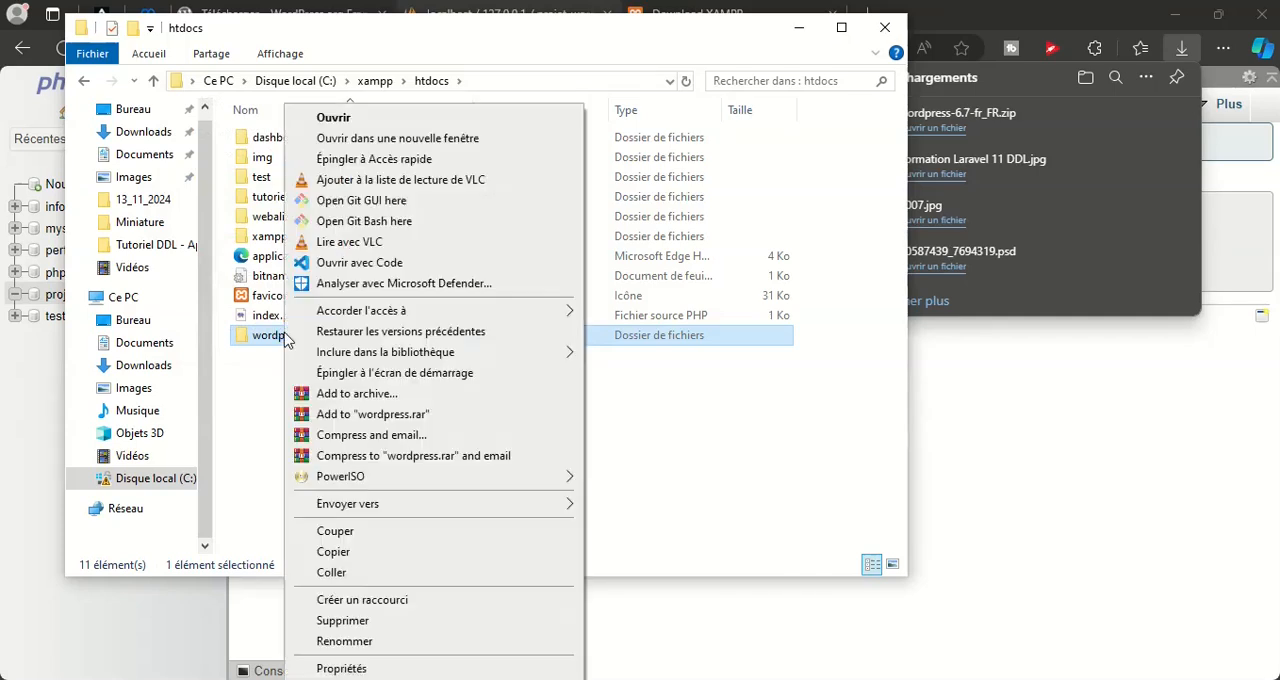
pyautogui.click(342, 641)
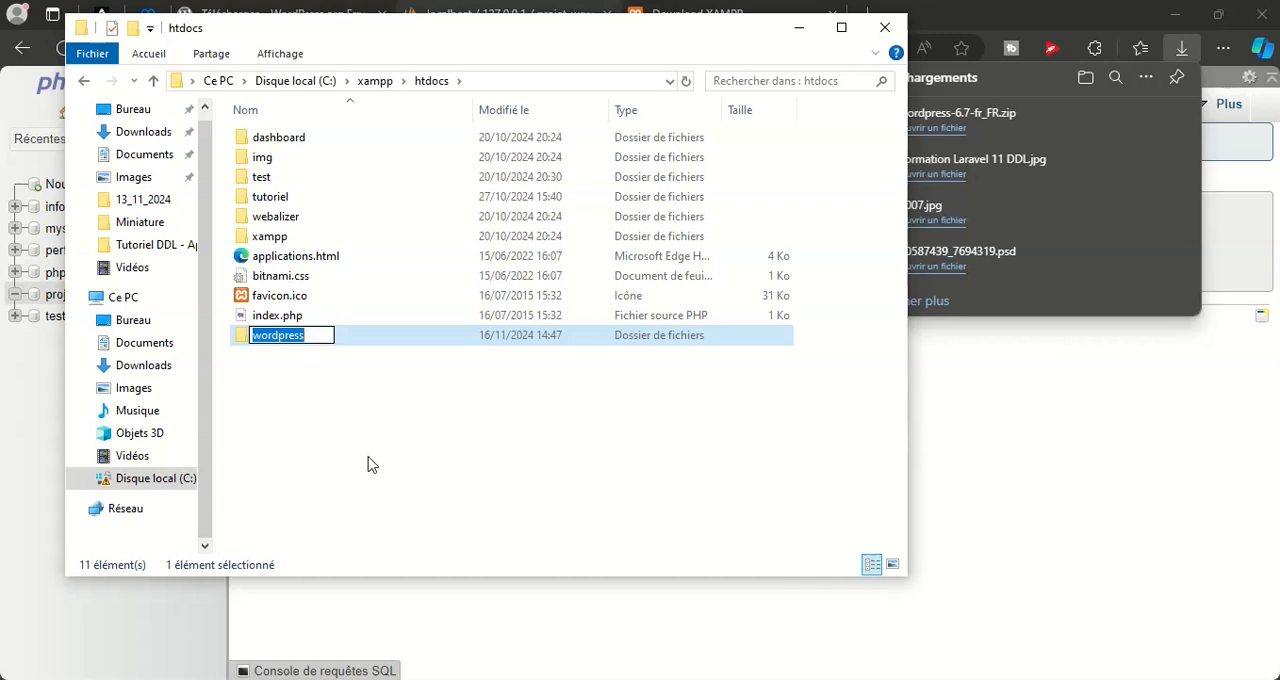
pyautogui.write('proj')
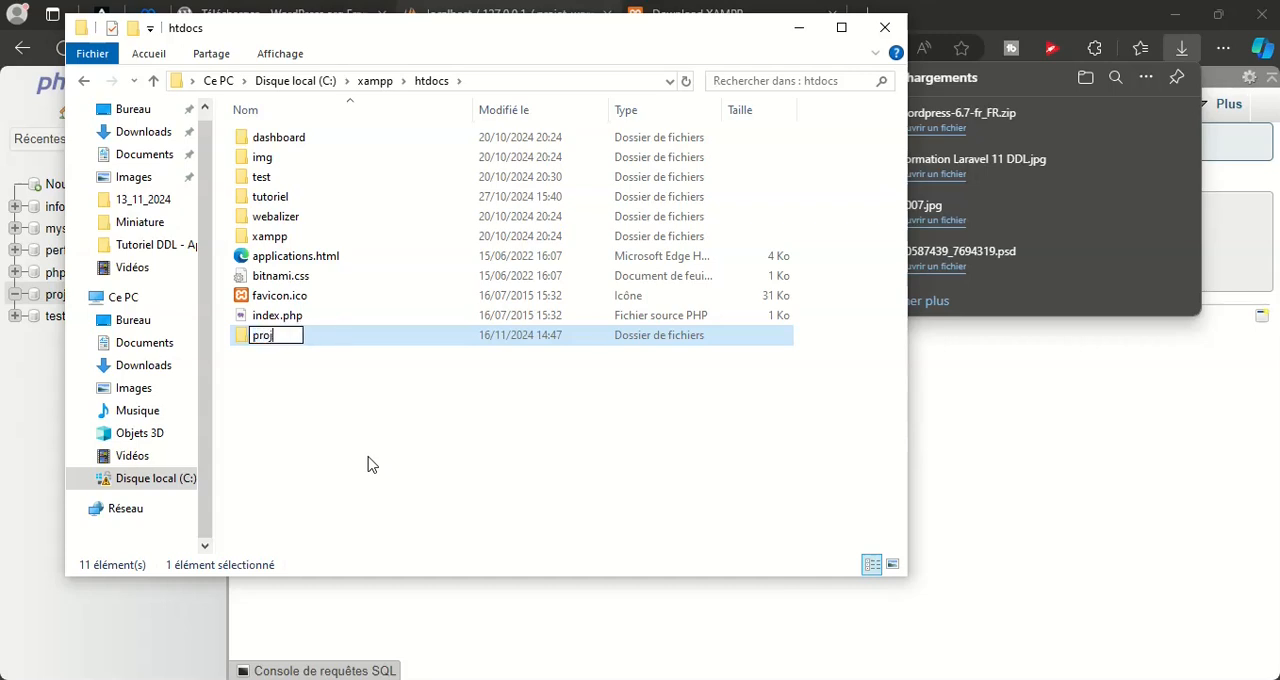
pyautogui.write('et_wordpress')
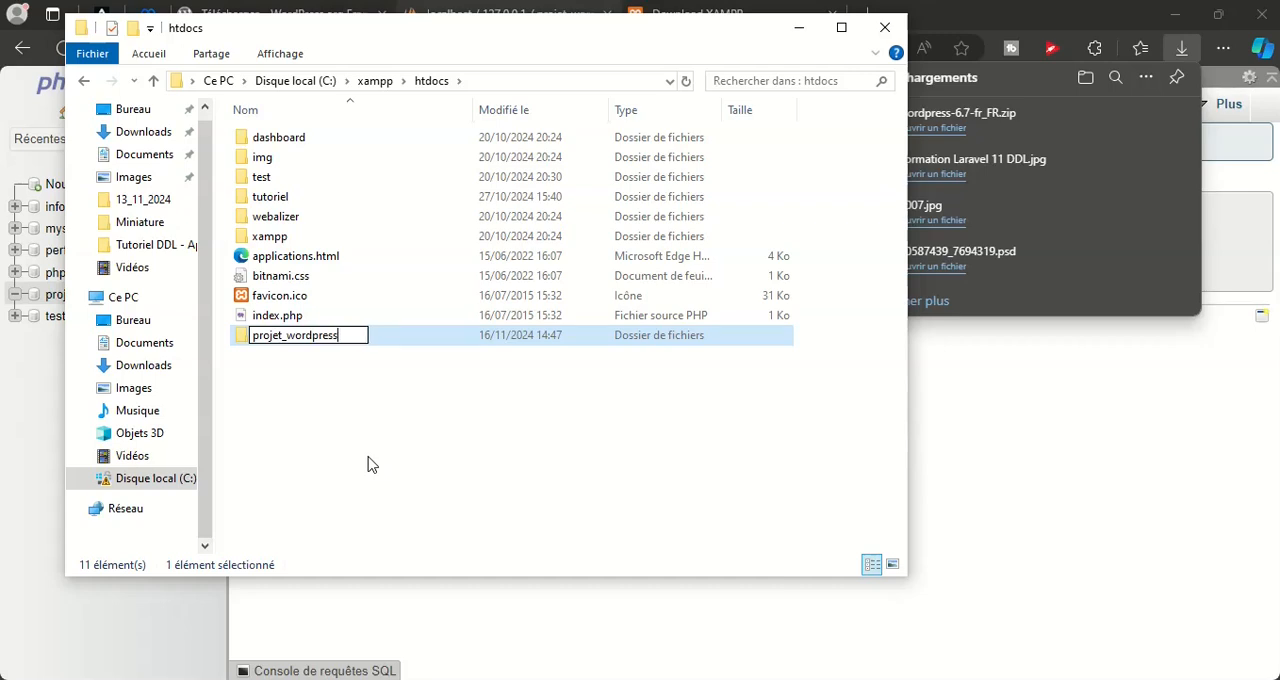
pyautogui.press('Return')
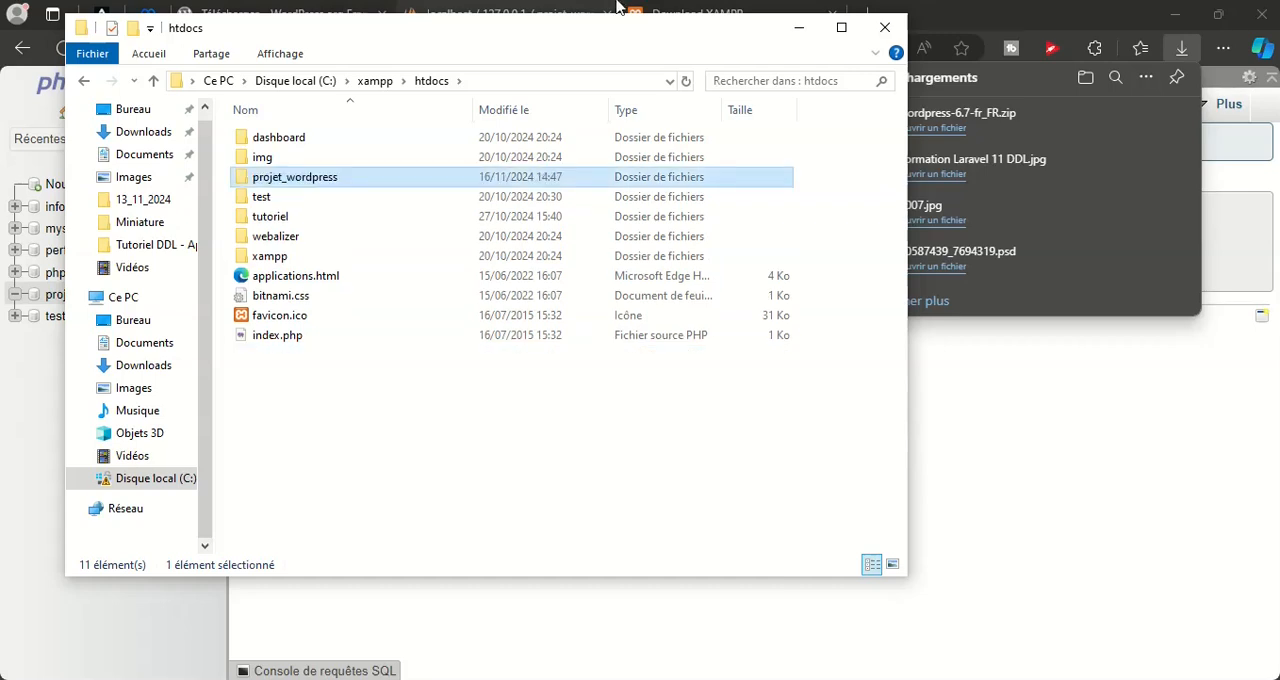
# Close the htdocs and Vidéos folder windows and return to phpMyAdmin in the browser
pyautogui.click(884, 27)
pyautogui.click(656, 453)
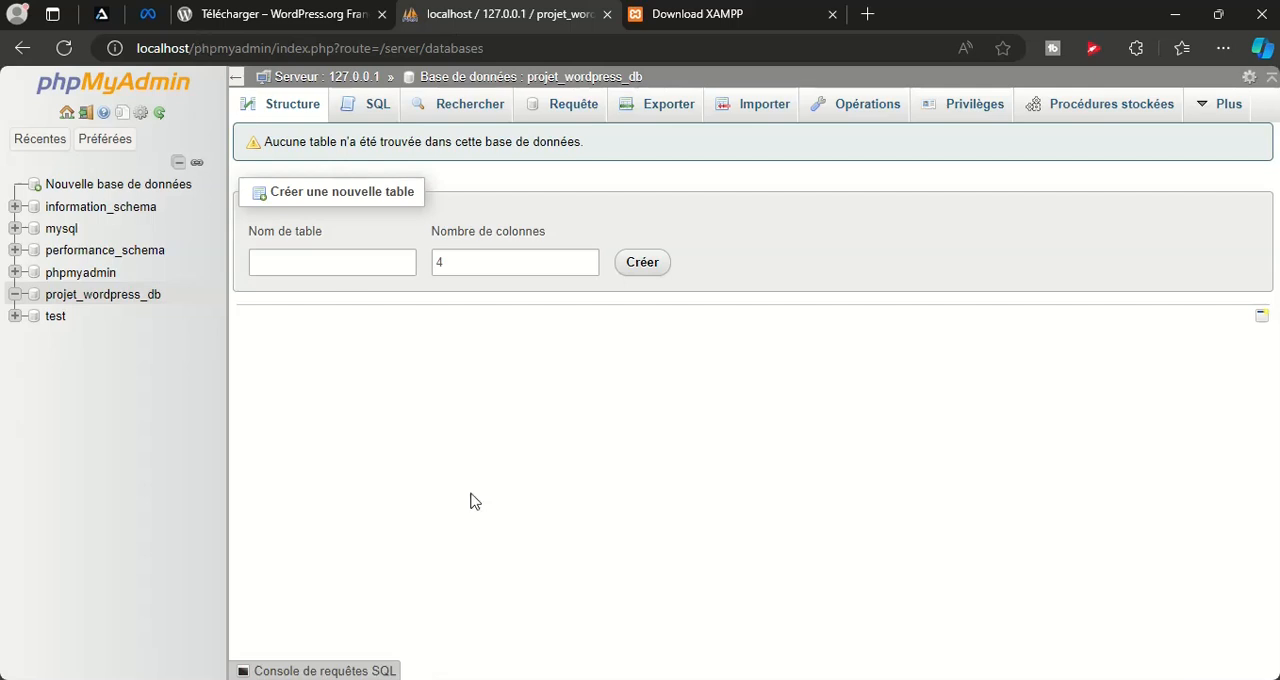
pyautogui.hotkey('alt', 'Tab')
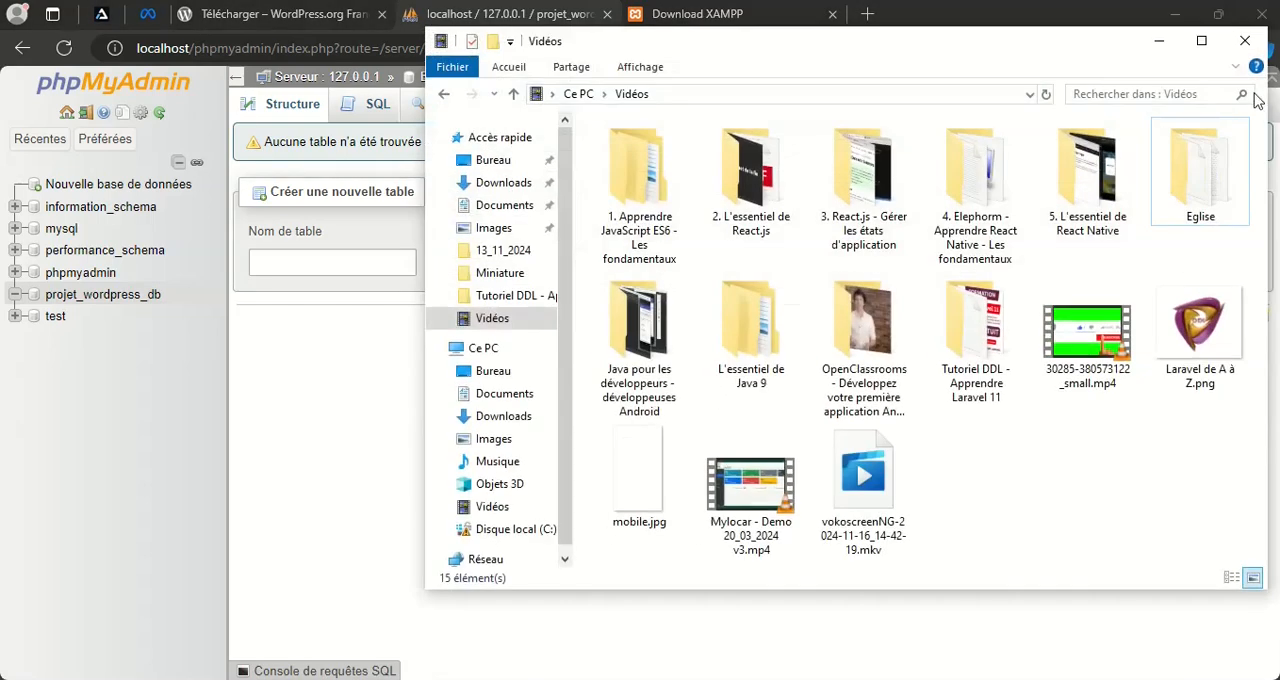
pyautogui.click(1245, 41)
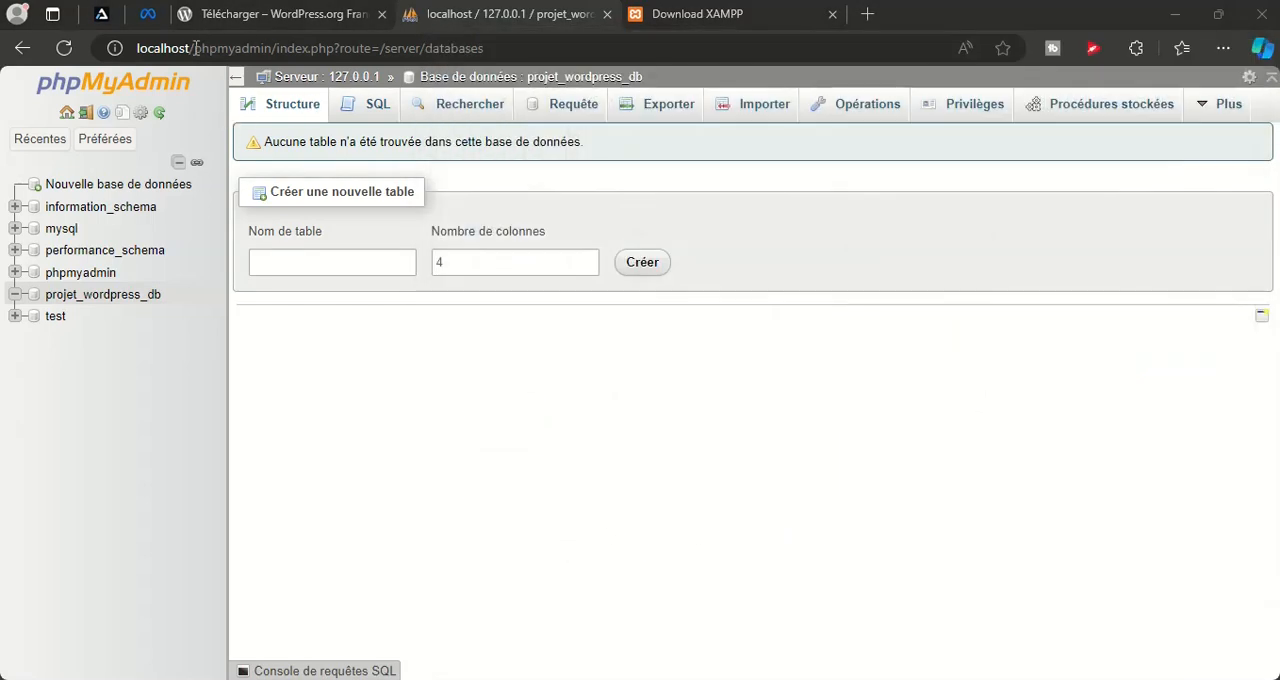
# Load localhost/projet_wordpress in the browser tab that holds the XAMPP download page
pyautogui.moveTo(195, 48); pyautogui.dragTo(411, 59)
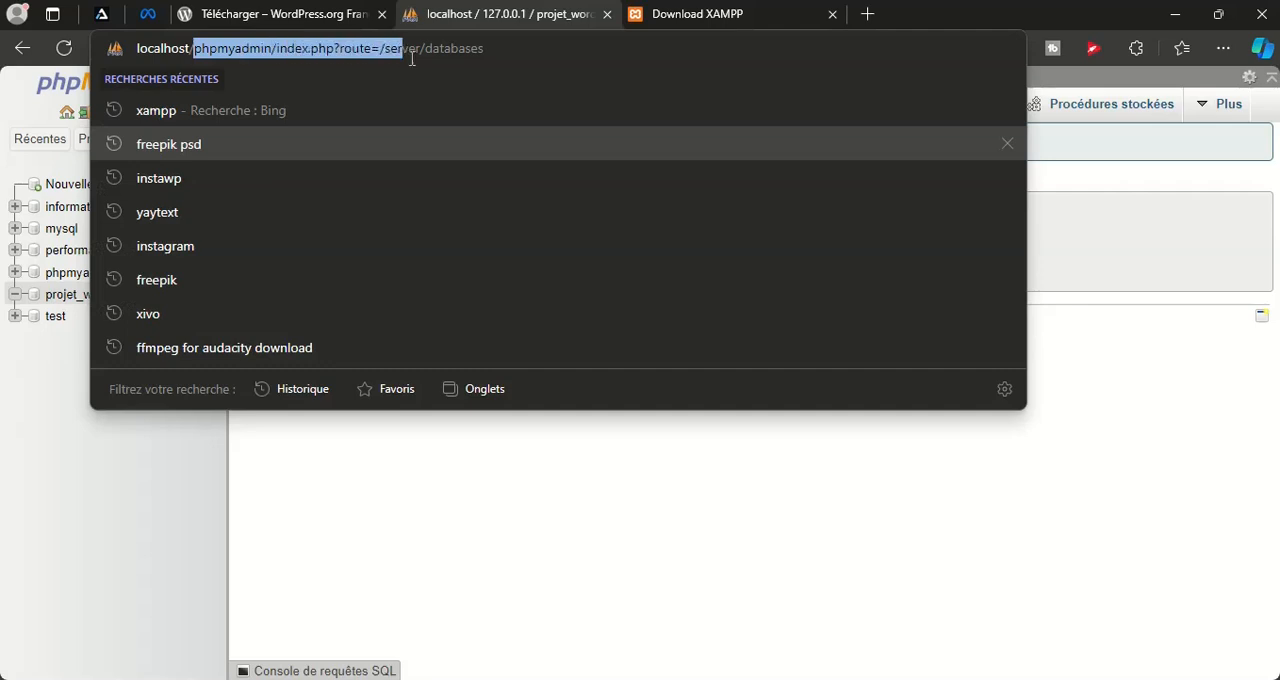
pyautogui.click(746, 14)
pyautogui.click(465, 43)
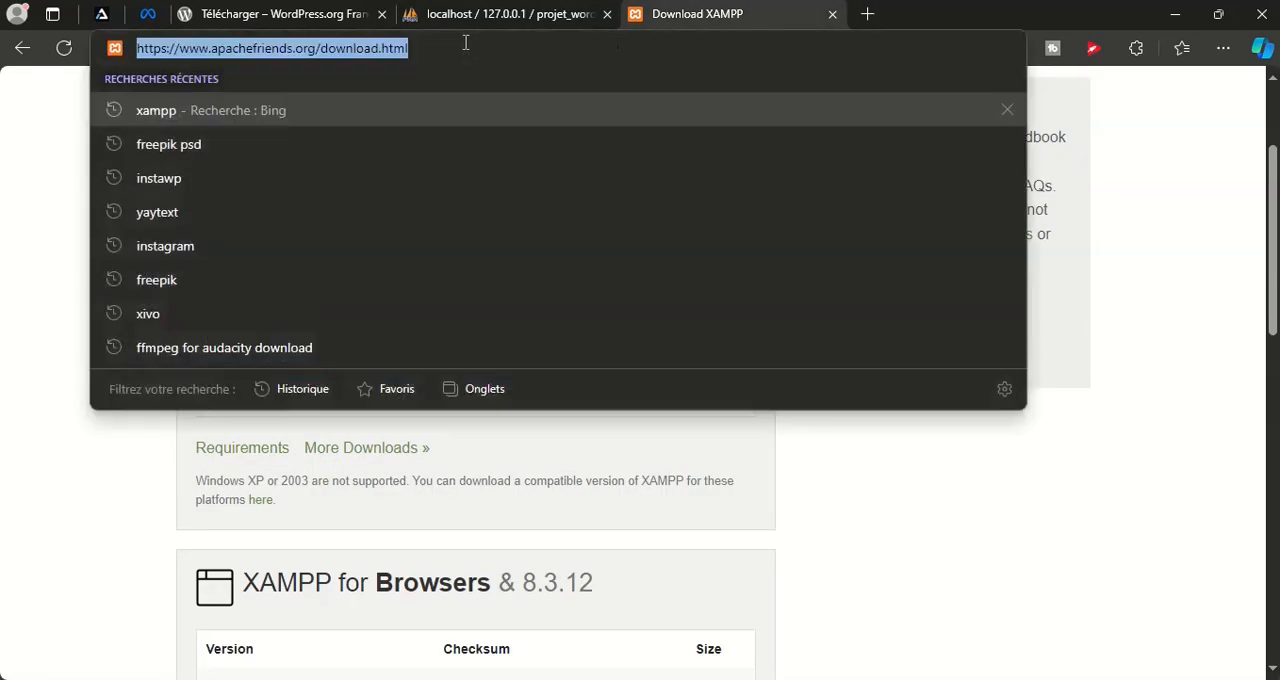
pyautogui.write('localhost')
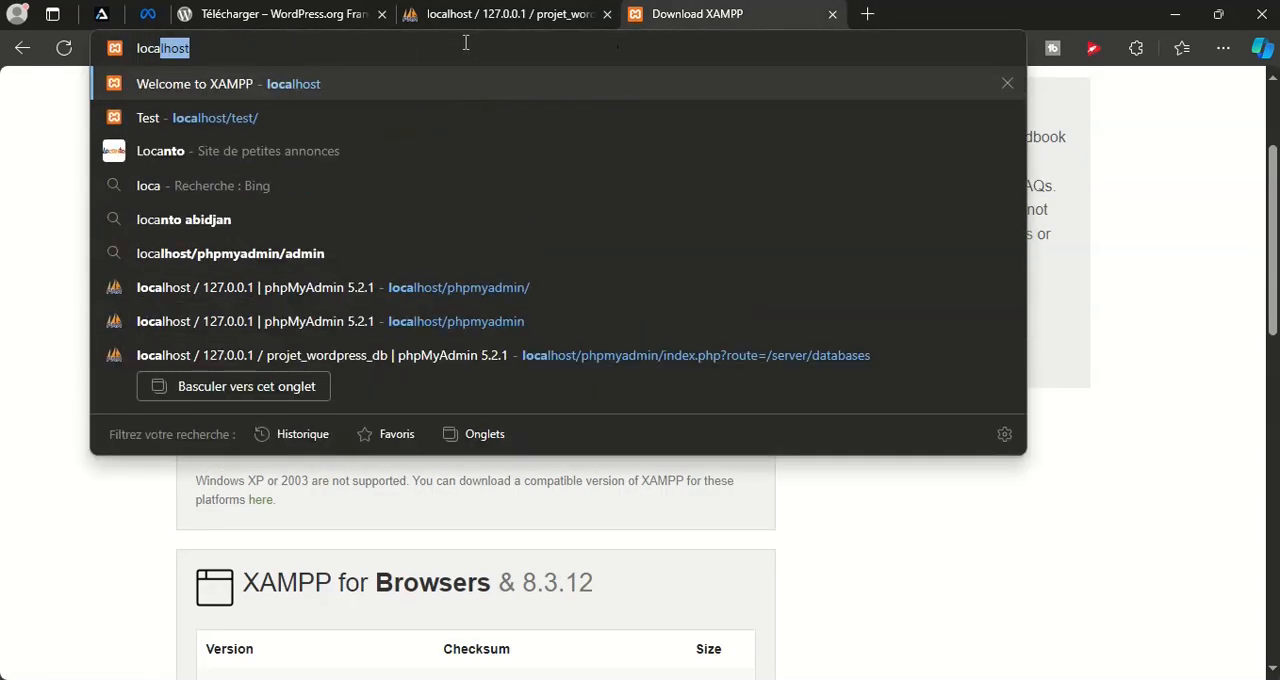
pyautogui.write('/pr')
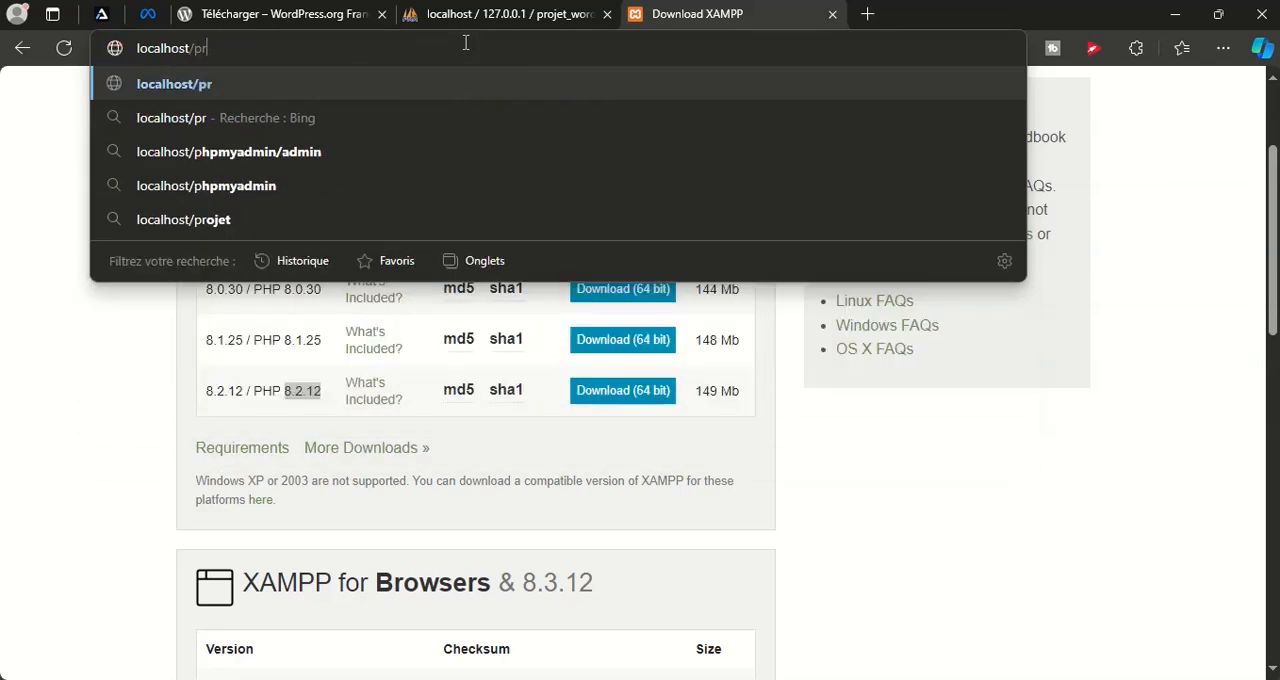
pyautogui.write('ojet_')
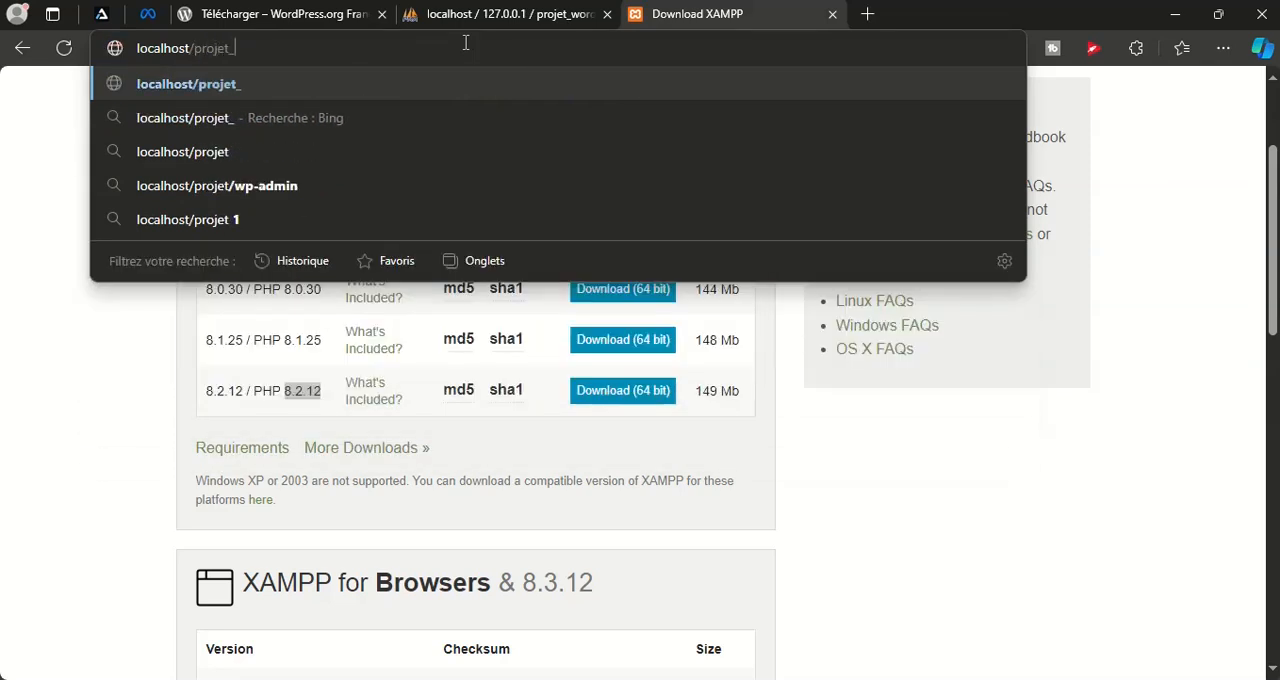
pyautogui.write('wordpress')
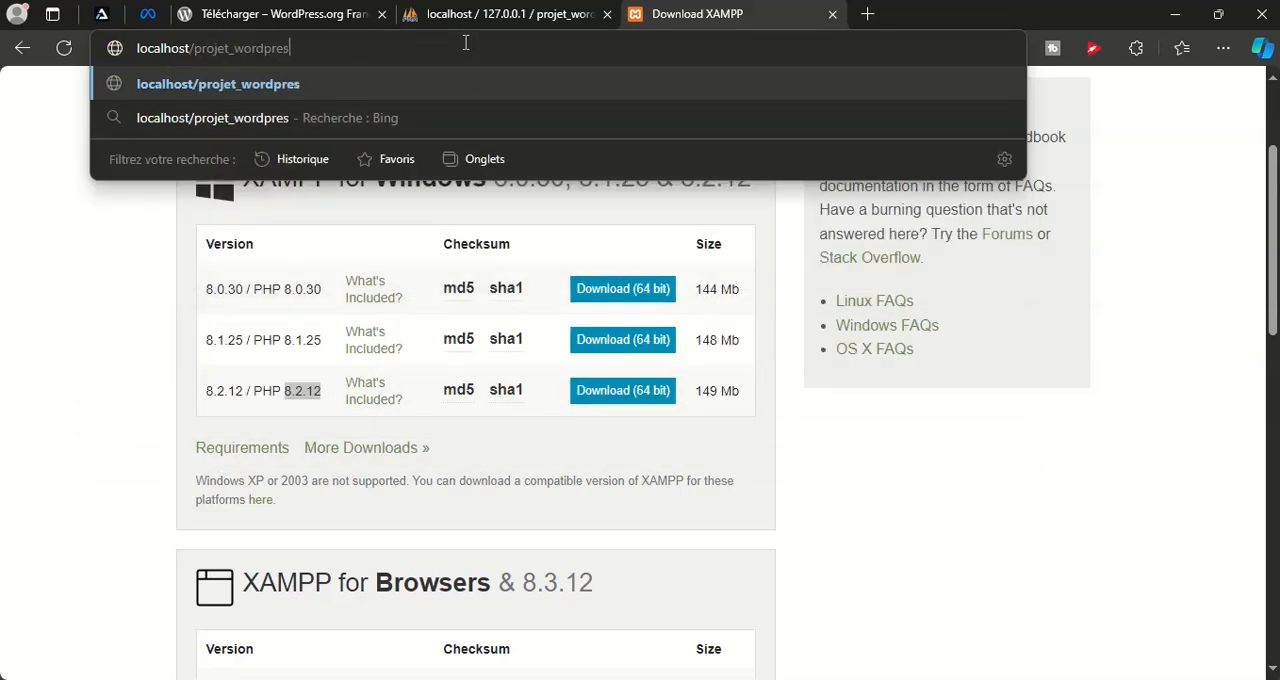
pyautogui.press('Return')
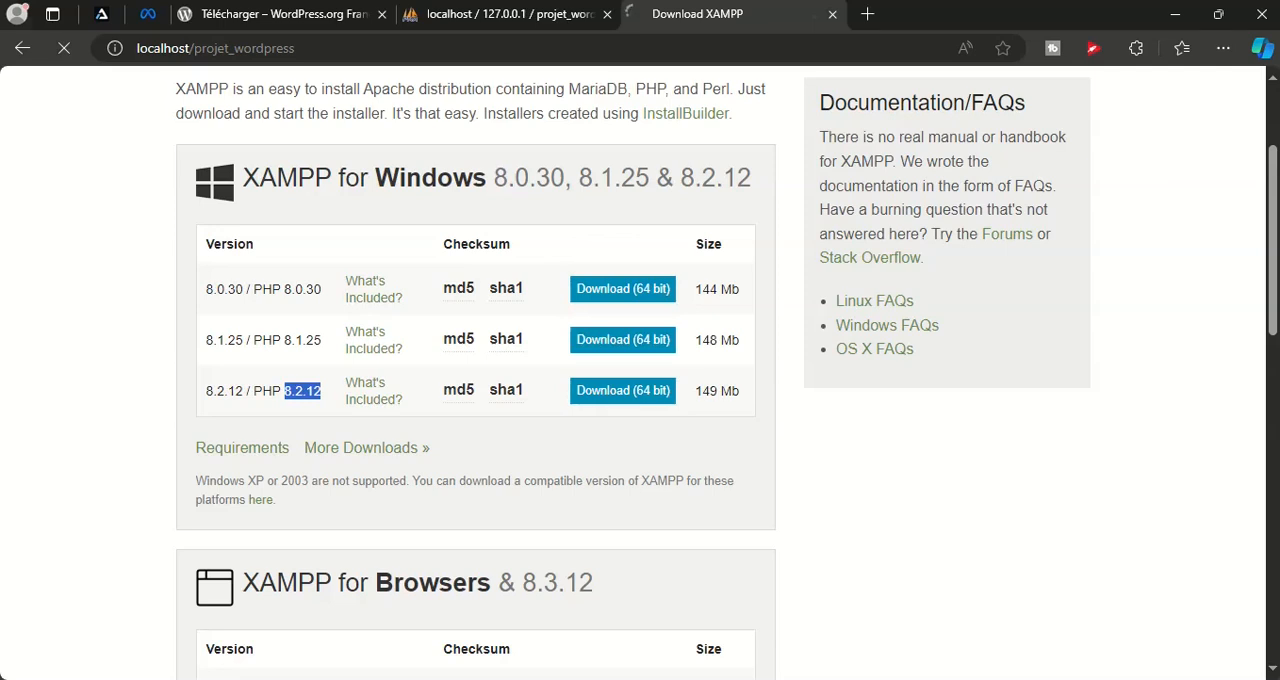
pyautogui.click(1140, 679)
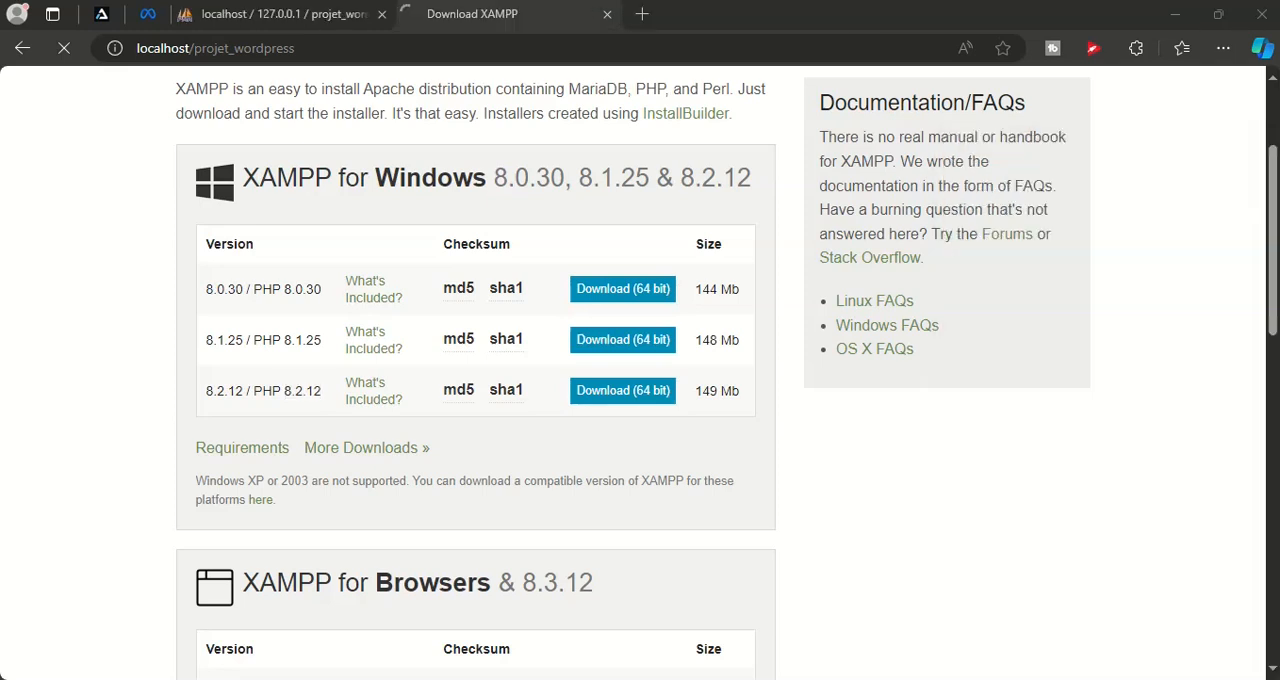
# Open the C:\xampp\htdocs folder in File Explorer to compare the project folder's name with the site address
pyautogui.click(500, 679)
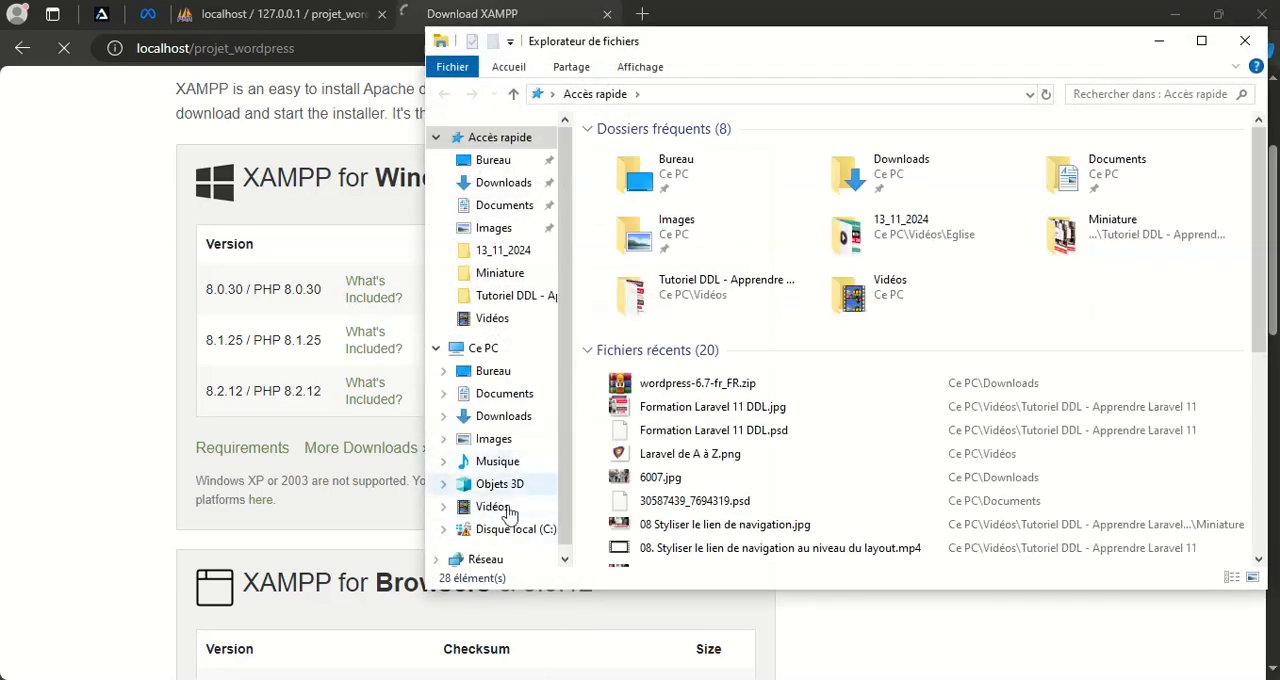
pyautogui.click(500, 529)
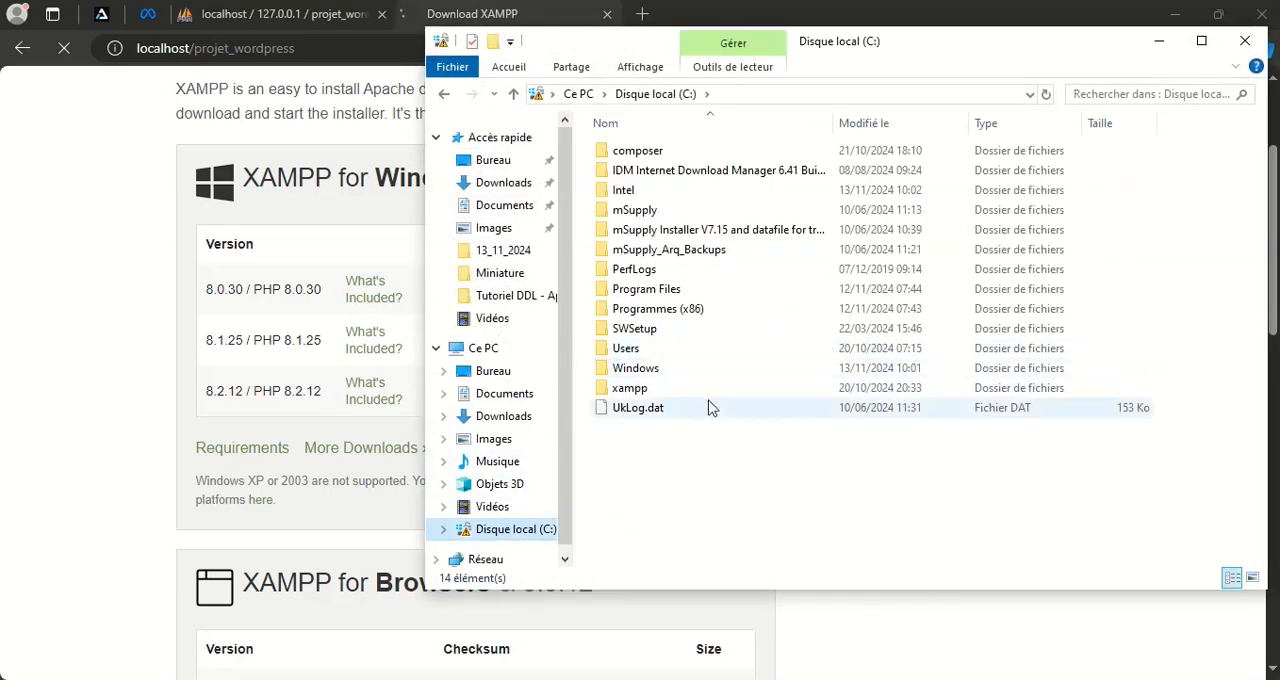
pyautogui.doubleClick(632, 388)
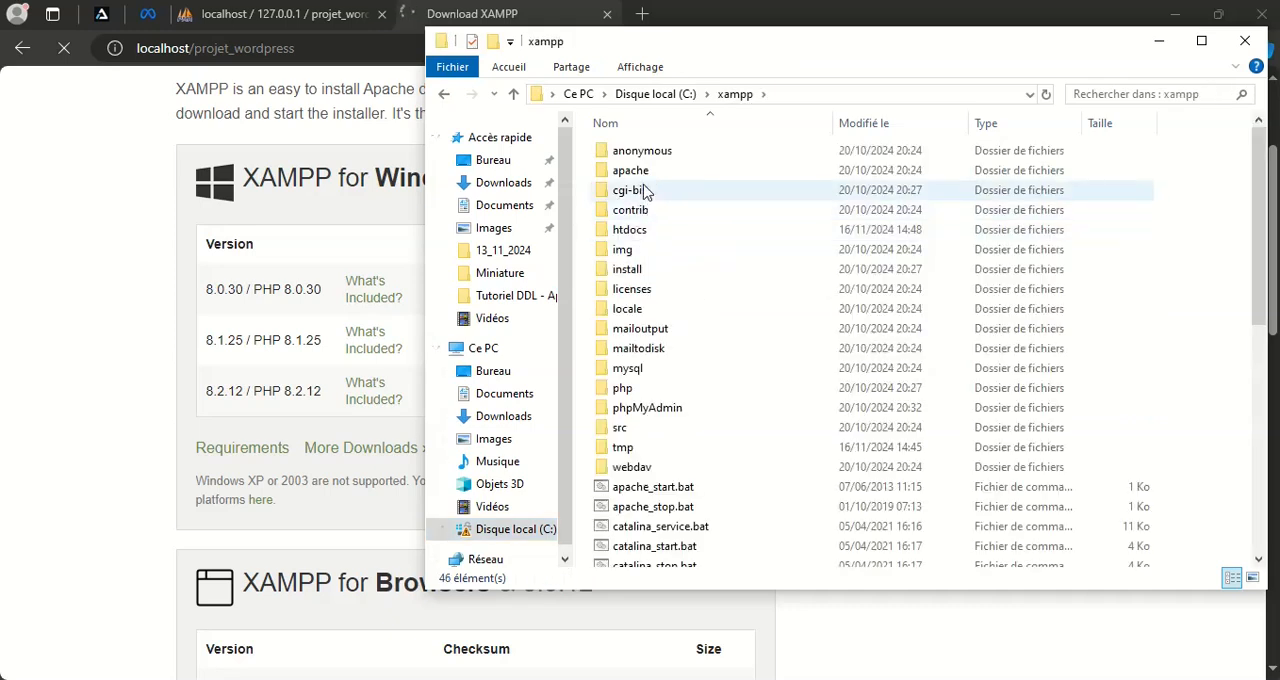
pyautogui.doubleClick(652, 230)
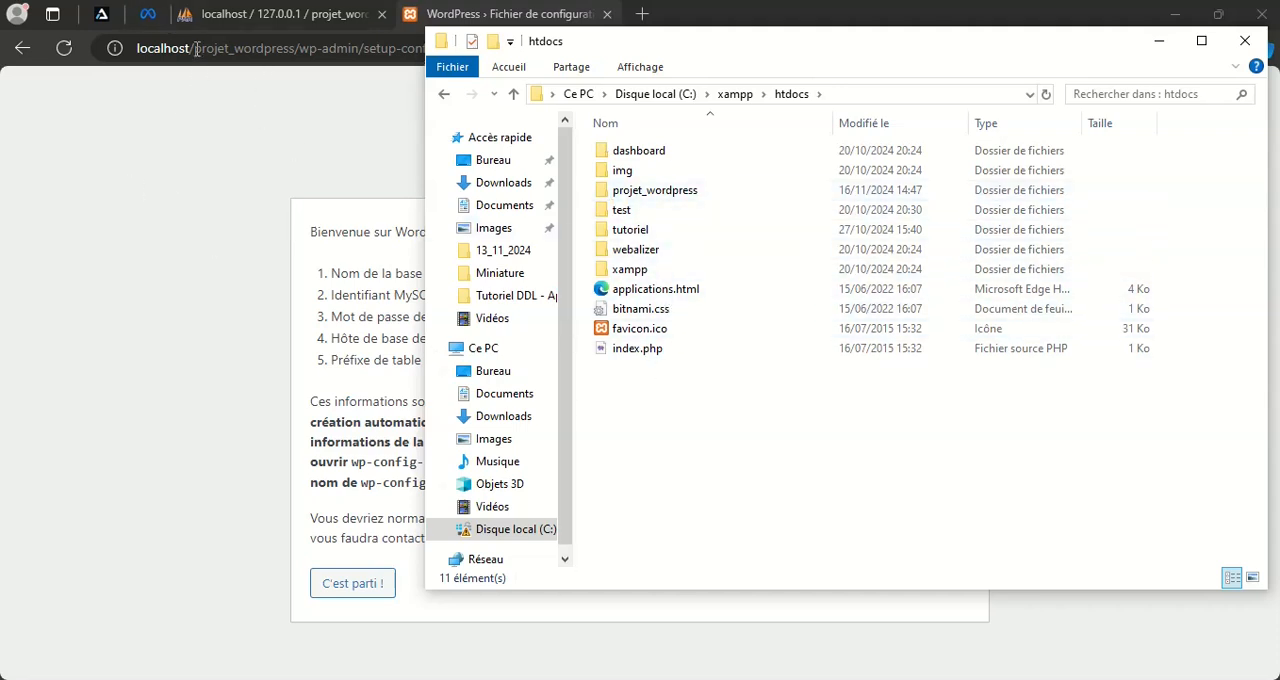
# Return to the WordPress setup page in the browser and proceed to the database connection form
pyautogui.click(204, 186)
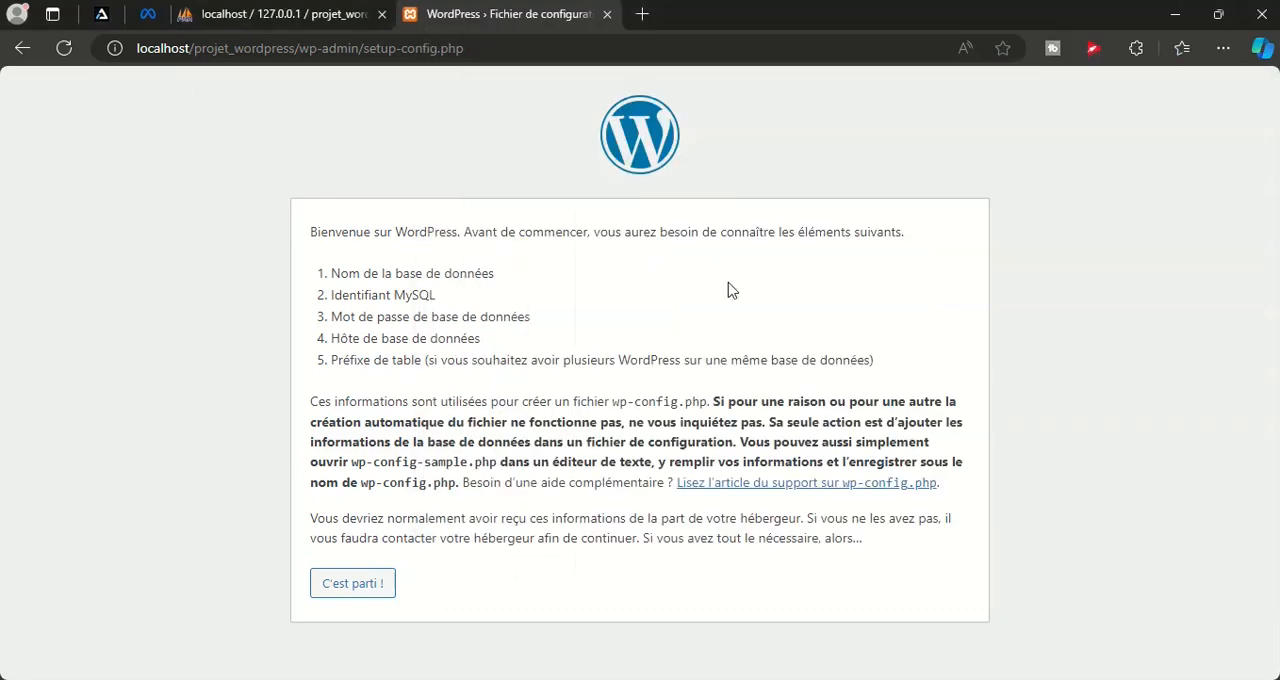
pyautogui.click(359, 590)
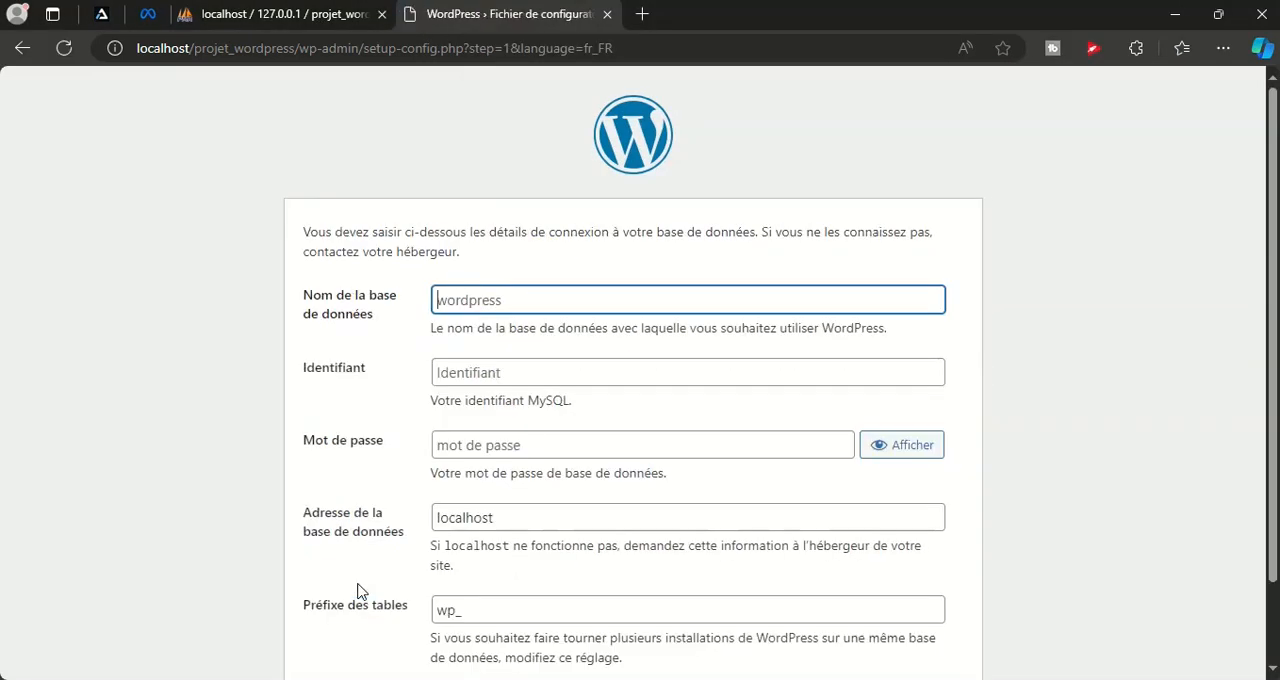
pyautogui.scroll(-1, 806, 354)
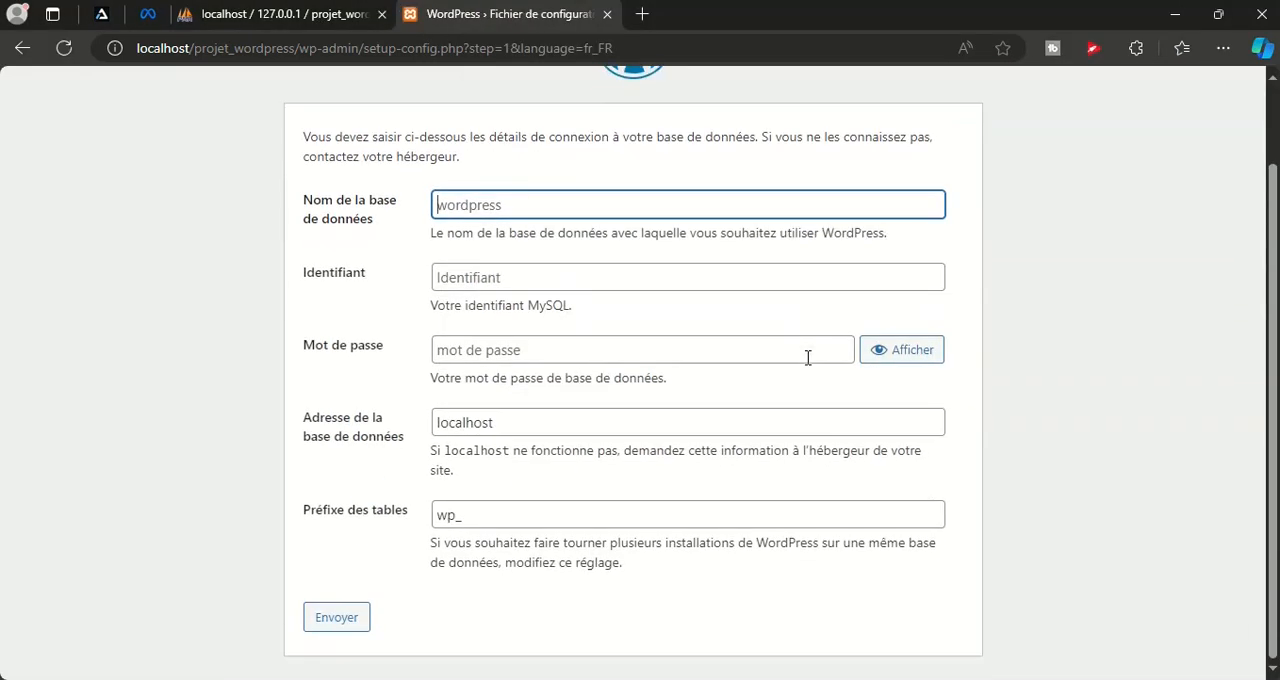
pyautogui.scroll(1, 808, 357)
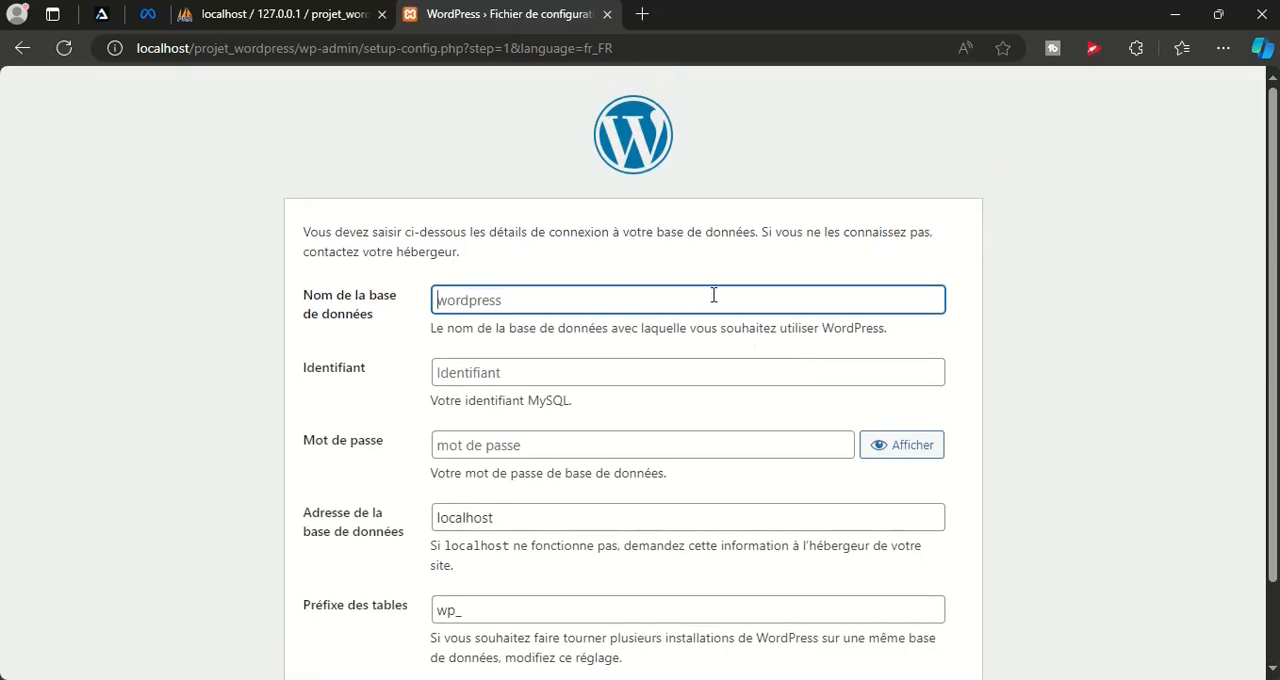
# Fill in the database name projet_wordpress_db and the MySQL username root, leaving the password empty
pyautogui.write('projet_wordpress_db')
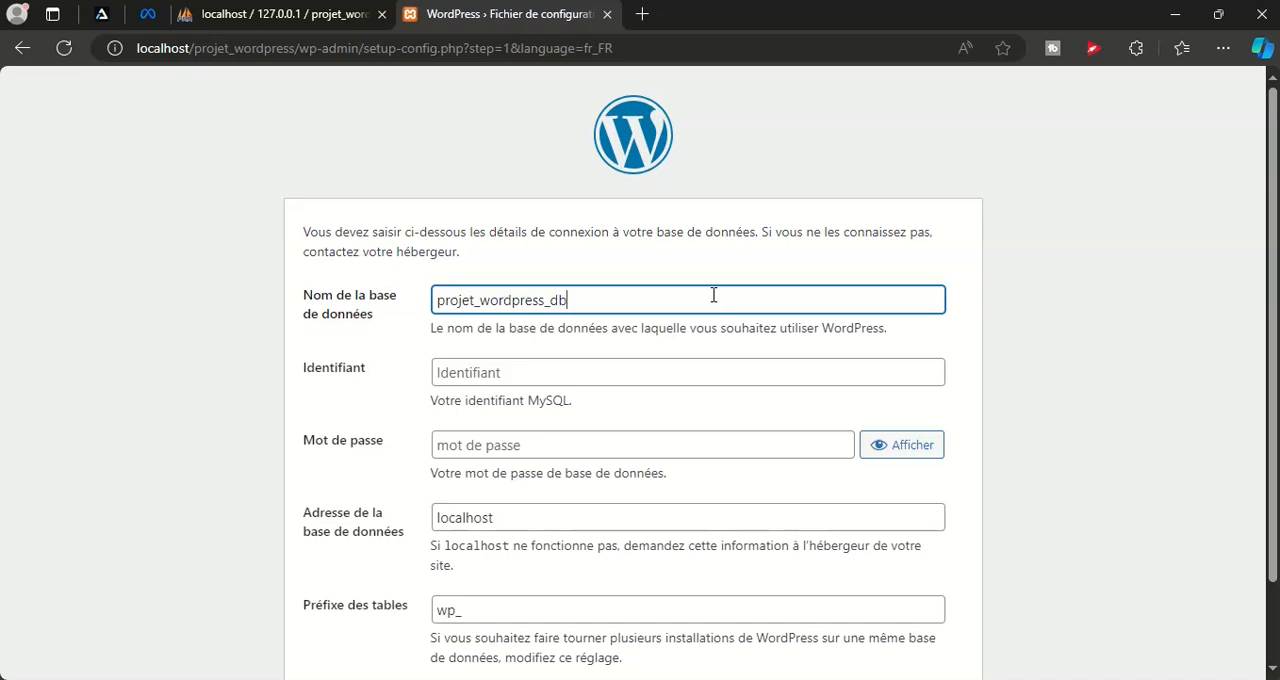
pyautogui.press('Tab')
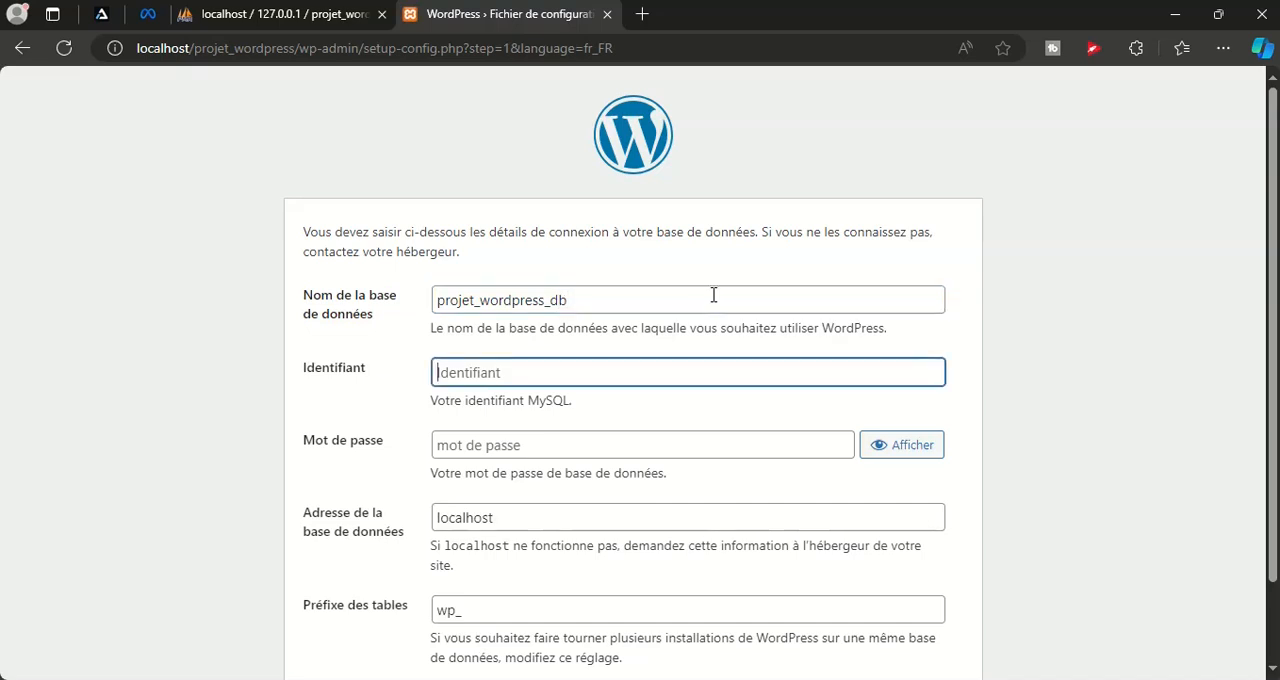
pyautogui.write('root')
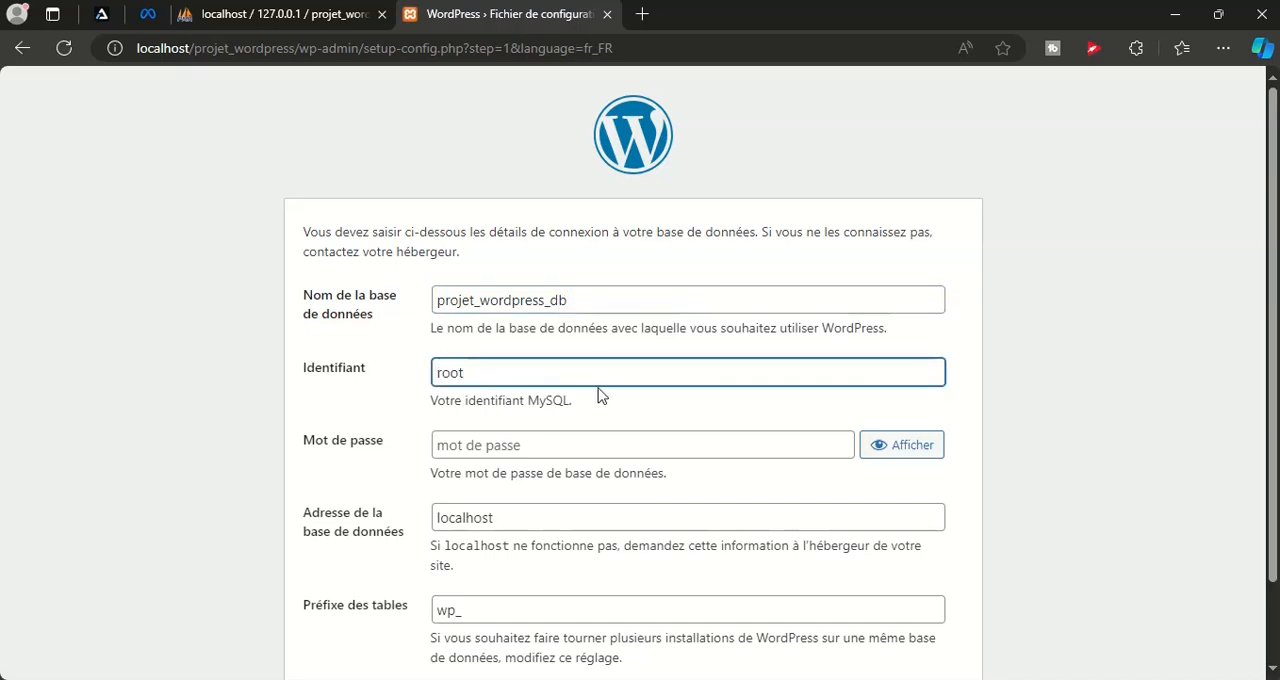
pyautogui.click(667, 445)
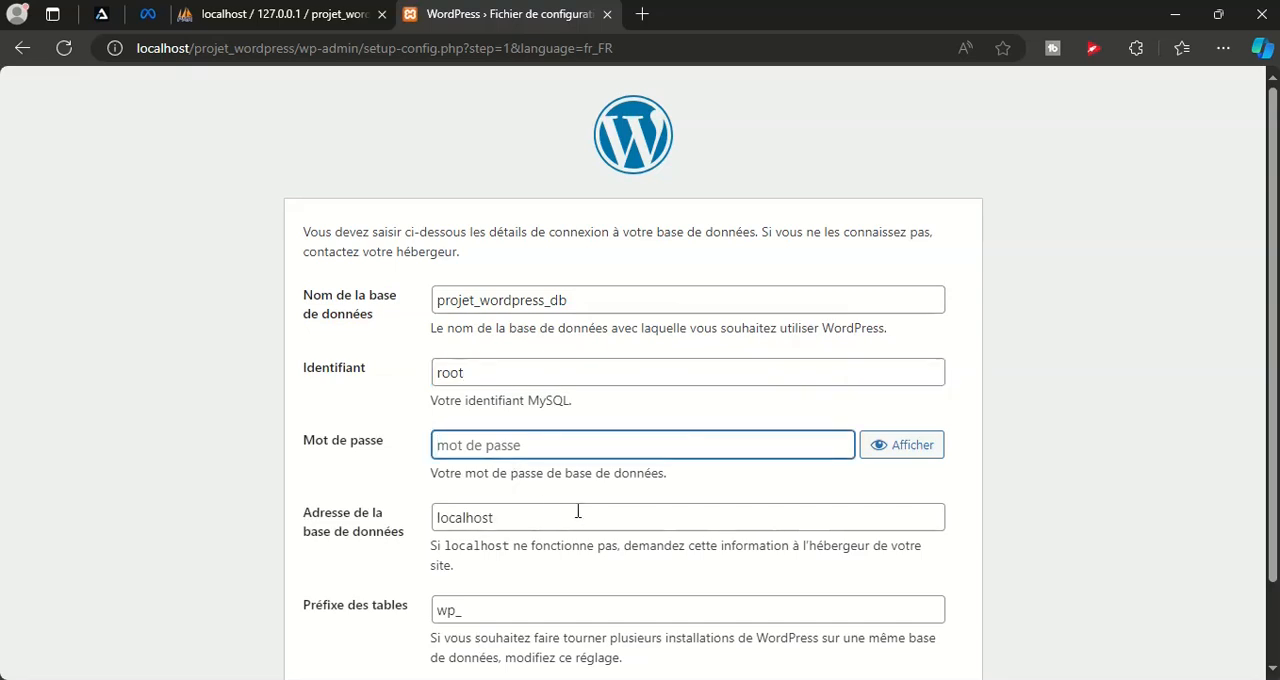
# Submit the database connection details and launch the WordPress installation
pyautogui.scroll(-1, 729, 590)
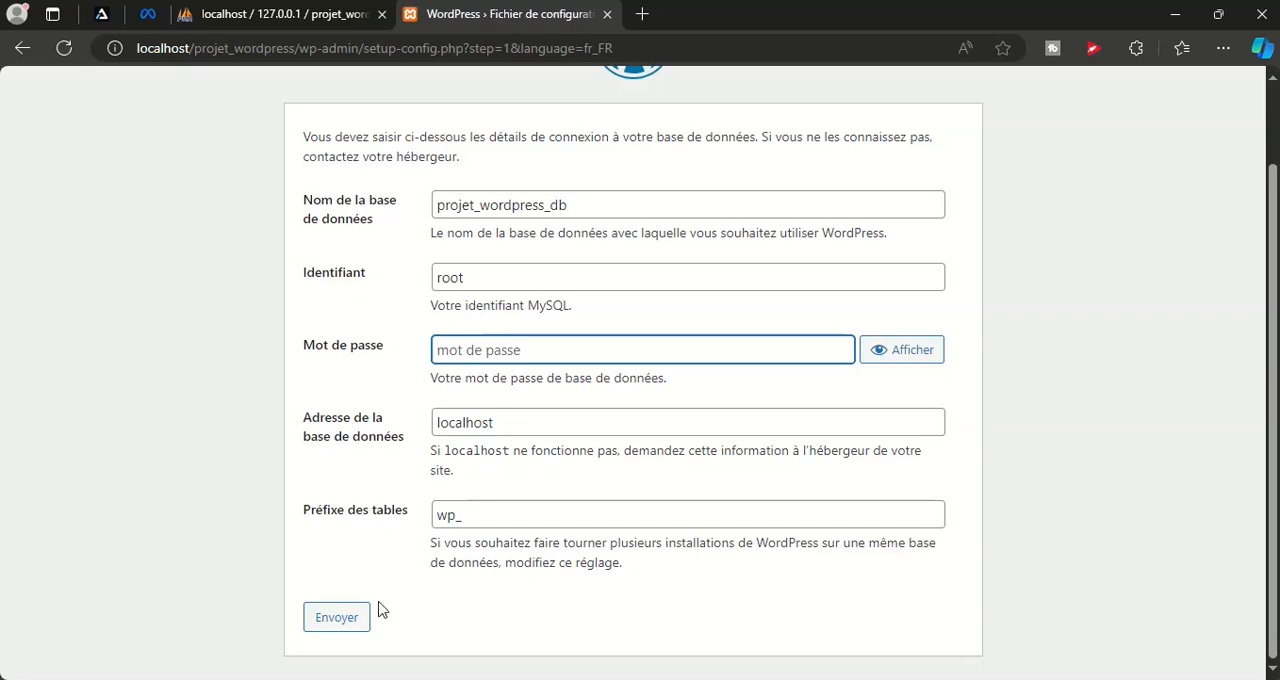
pyautogui.click(342, 624)
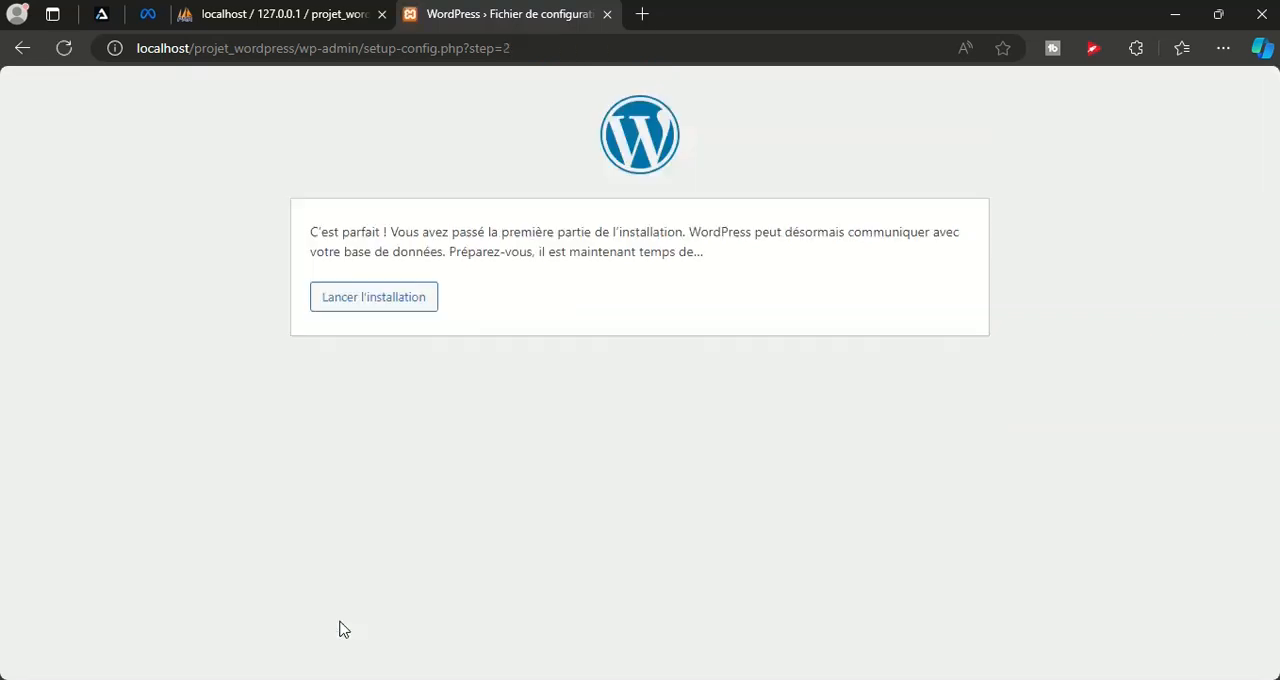
pyautogui.click(365, 309)
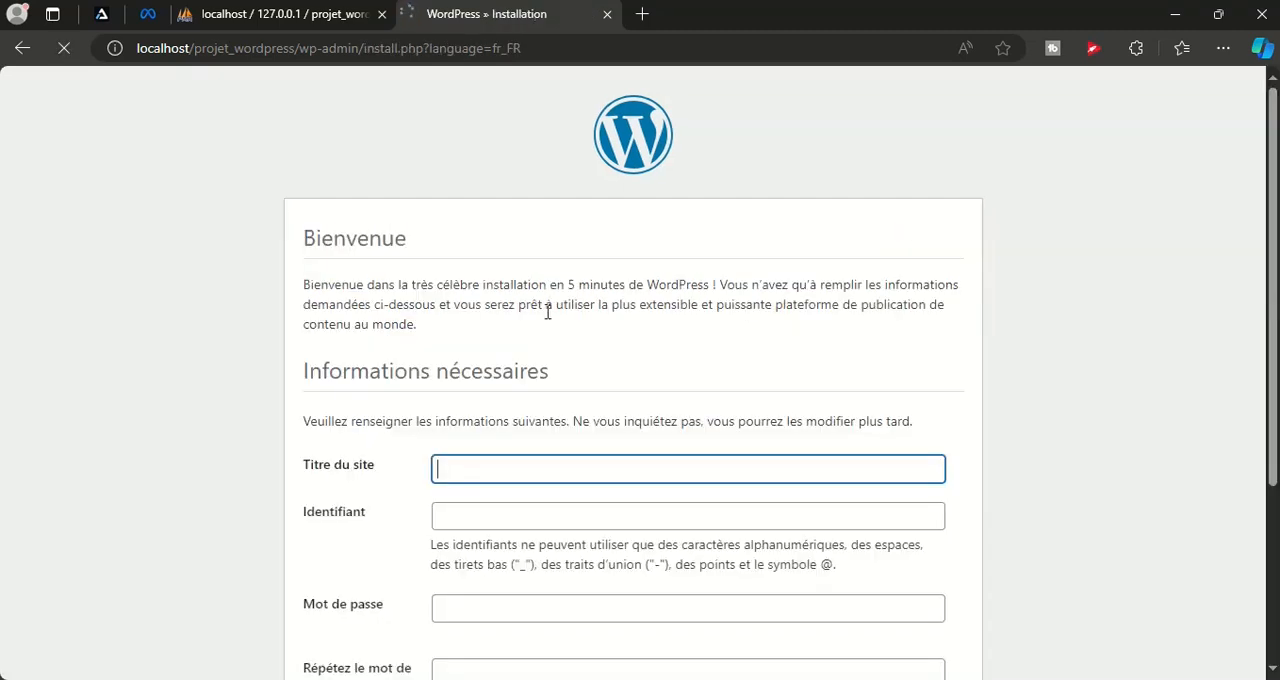
# Title the site Projet Site Web and fill in the username admin and the account password, confirming the use of a weak password
pyautogui.scroll(-2, 711, 334)
pyautogui.click(860, 274)
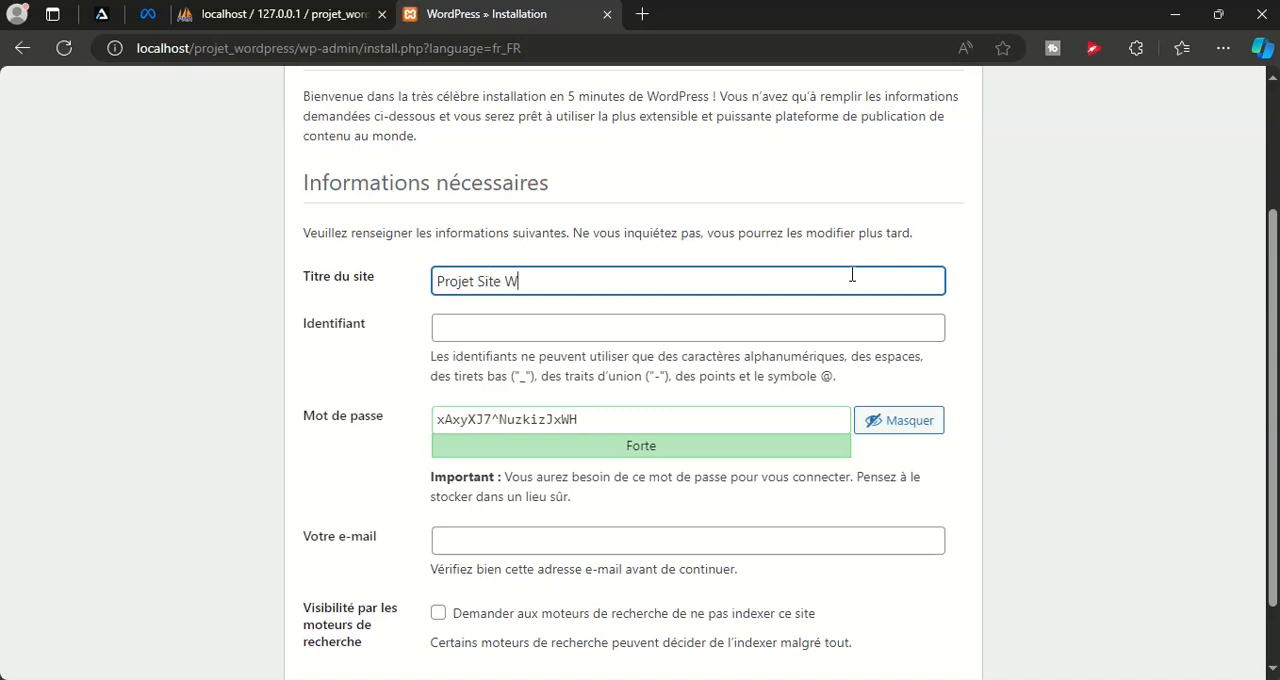
pyautogui.press('Tab')
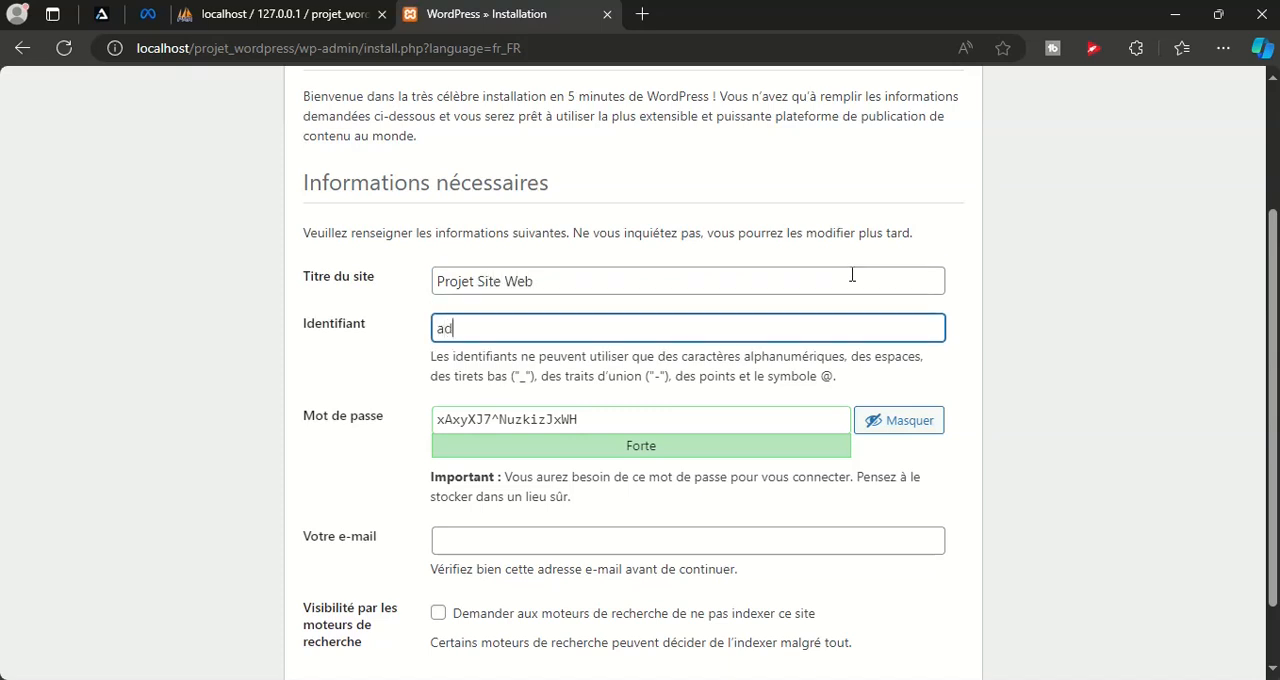
pyautogui.press('Tab')
pyautogui.write('admin')
pyautogui.press('Tab')
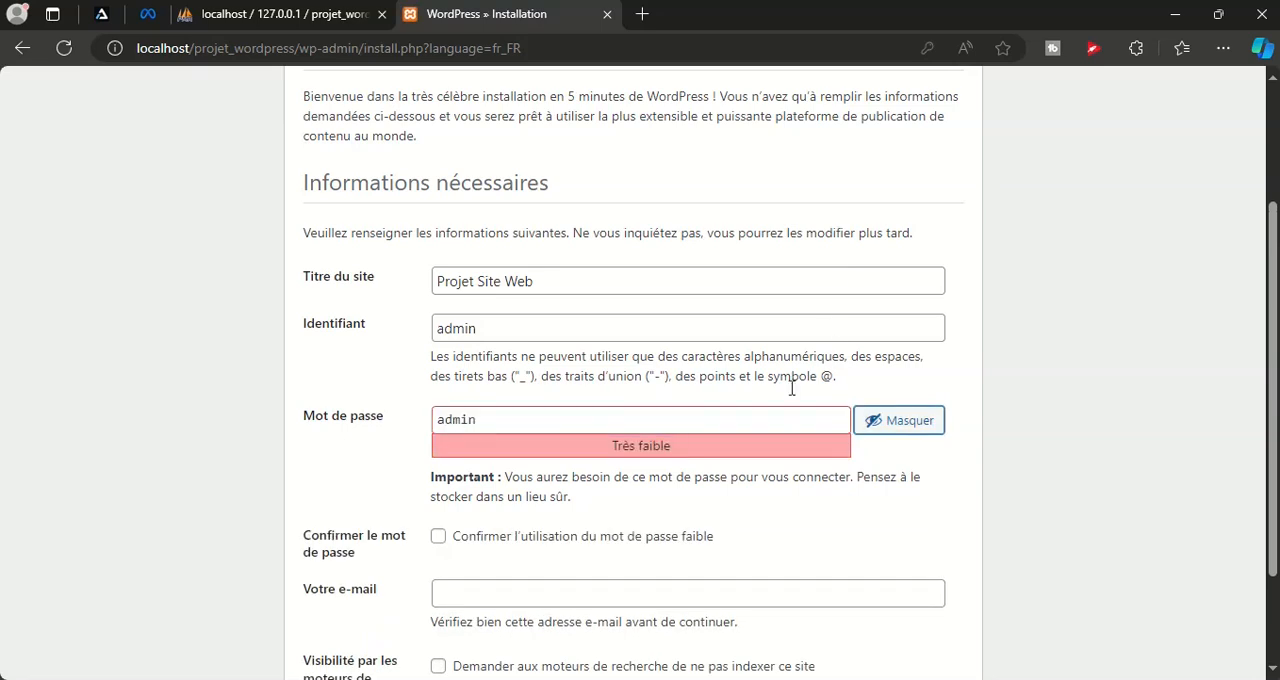
pyautogui.click(517, 540)
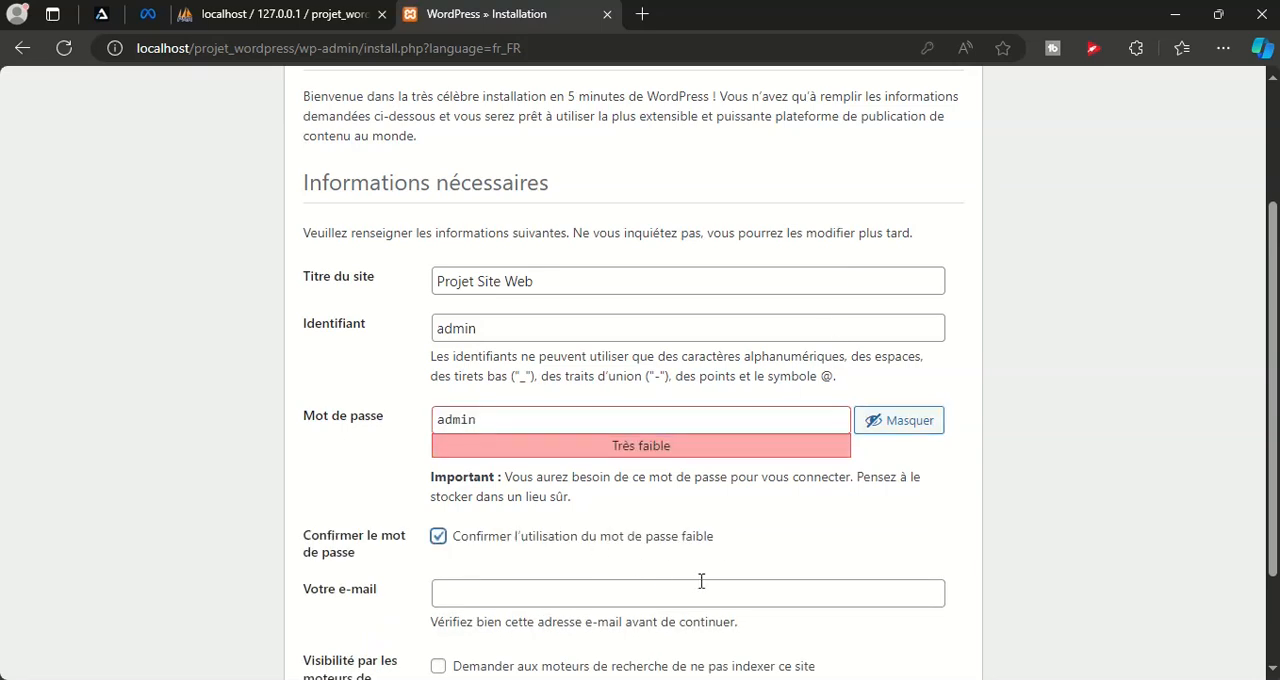
# Install WordPress with the administrator's e-mail filled in and search engines asked not to index the site
pyautogui.click(701, 581)
pyautogui.write('admin@admin')
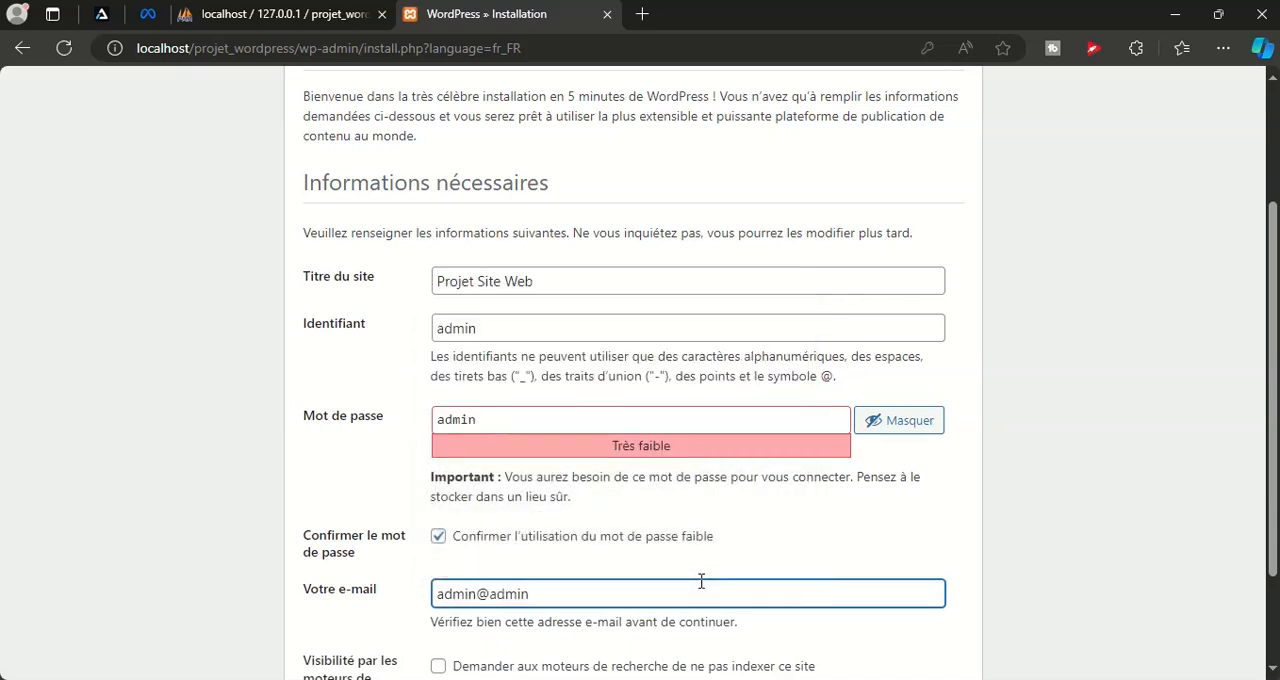
pyautogui.press('Tab')
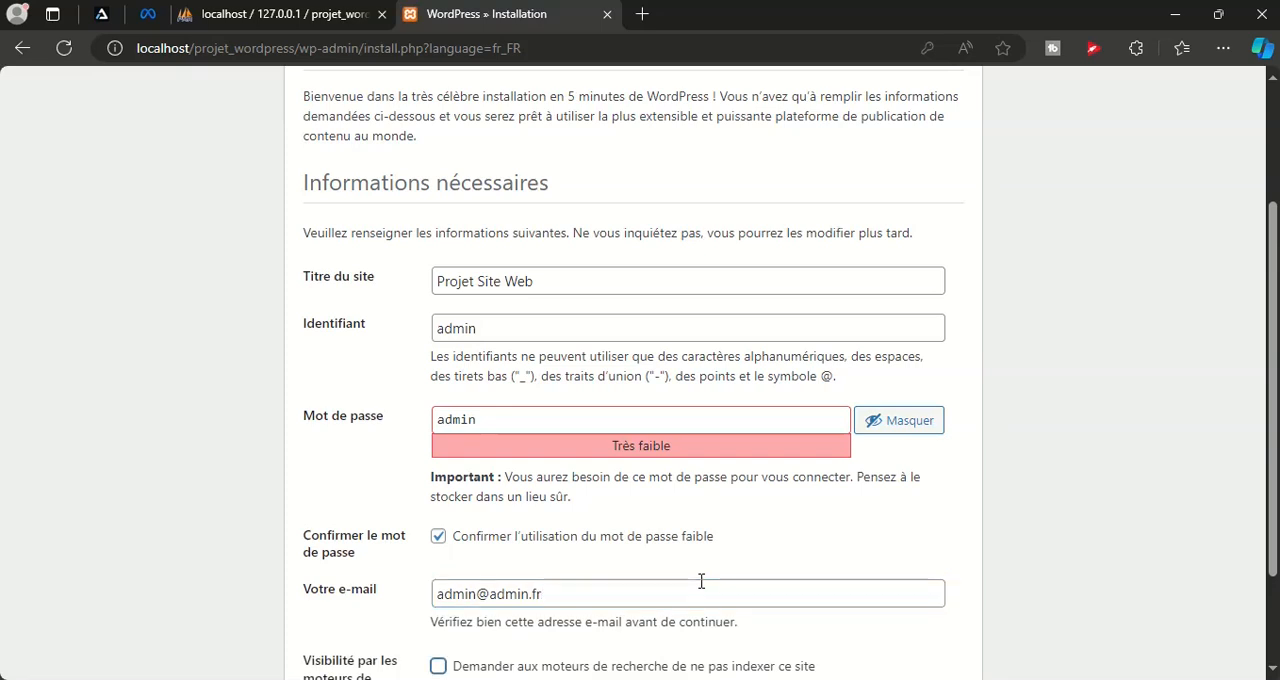
pyautogui.scroll(-2, 680, 570)
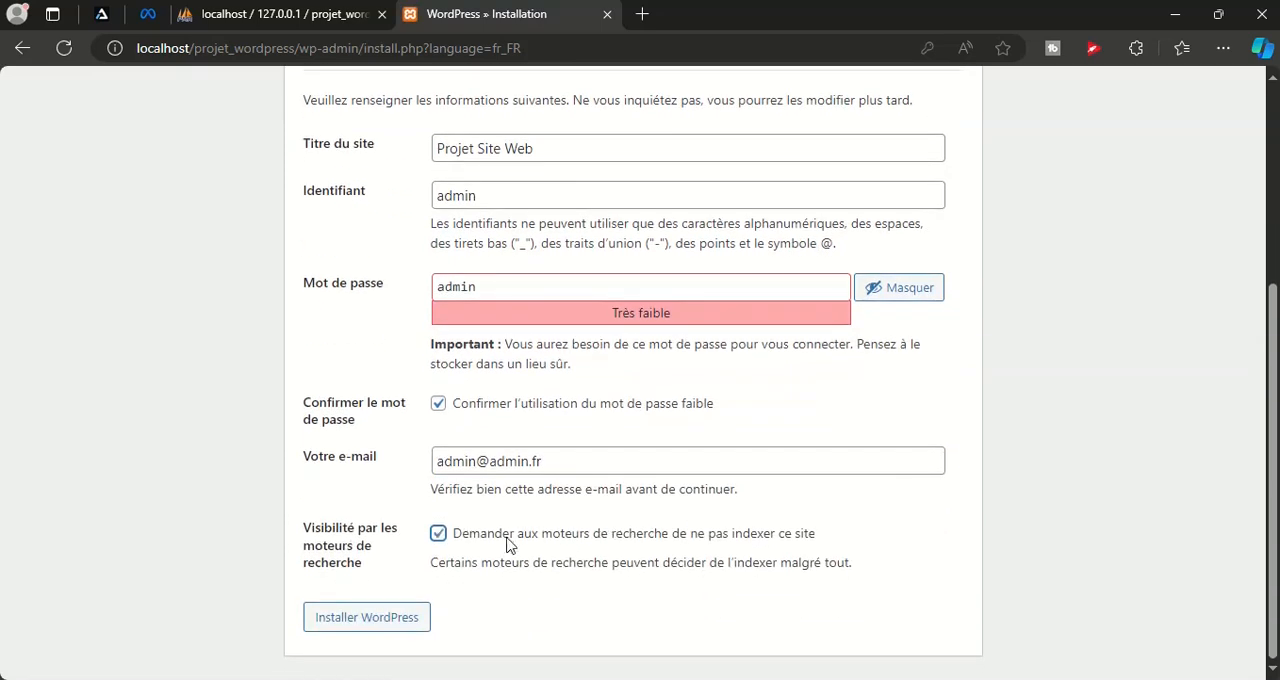
pyautogui.click(376, 626)
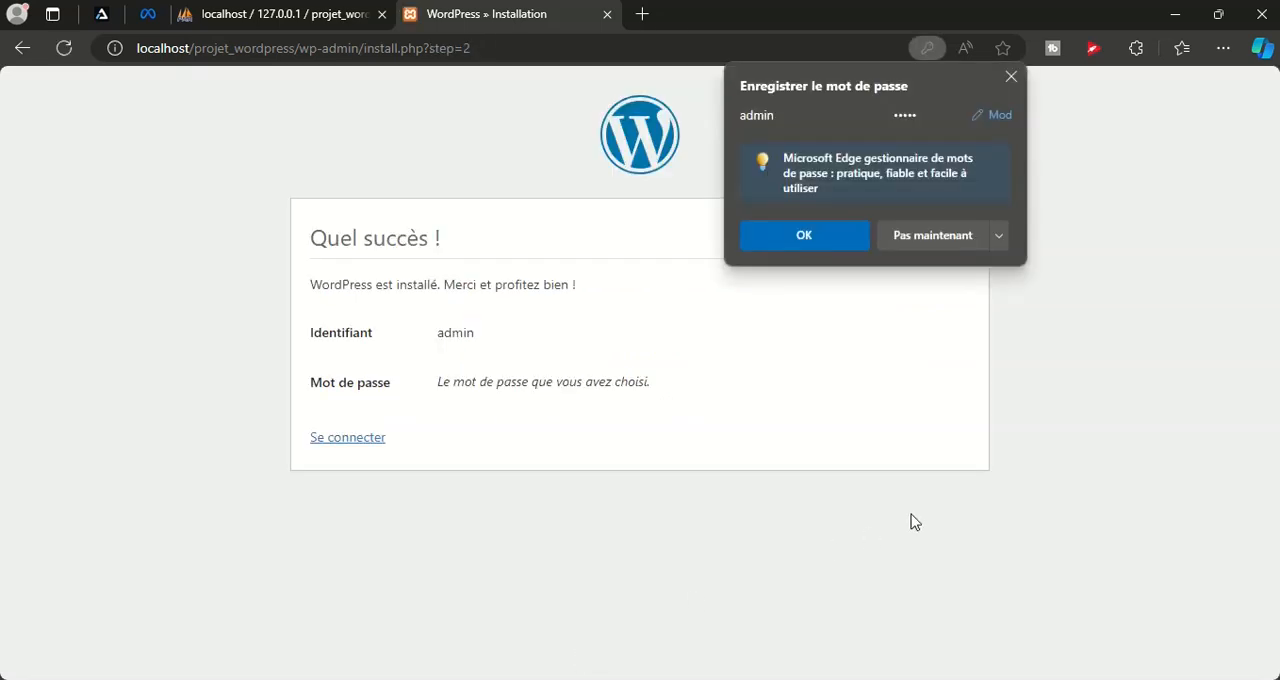
# Save the new login in the browser and sign in to the WordPress dashboard with the saved admin credentials
pyautogui.click(843, 235)
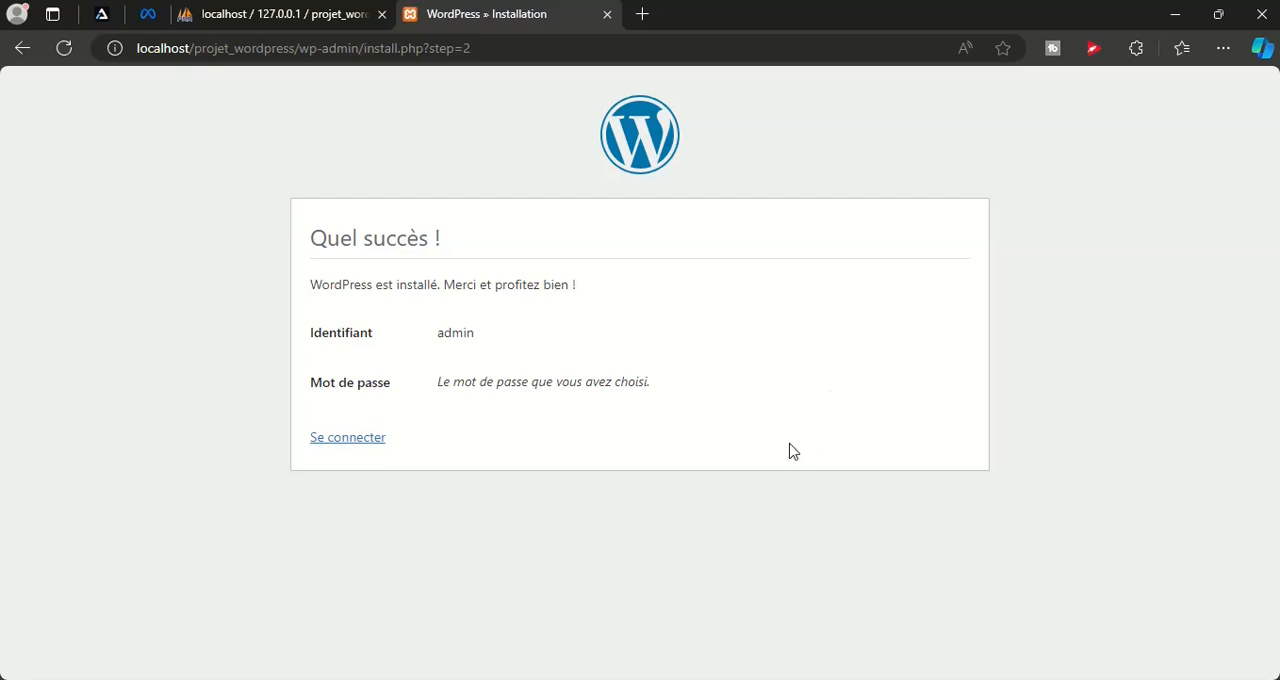
pyautogui.click(347, 438)
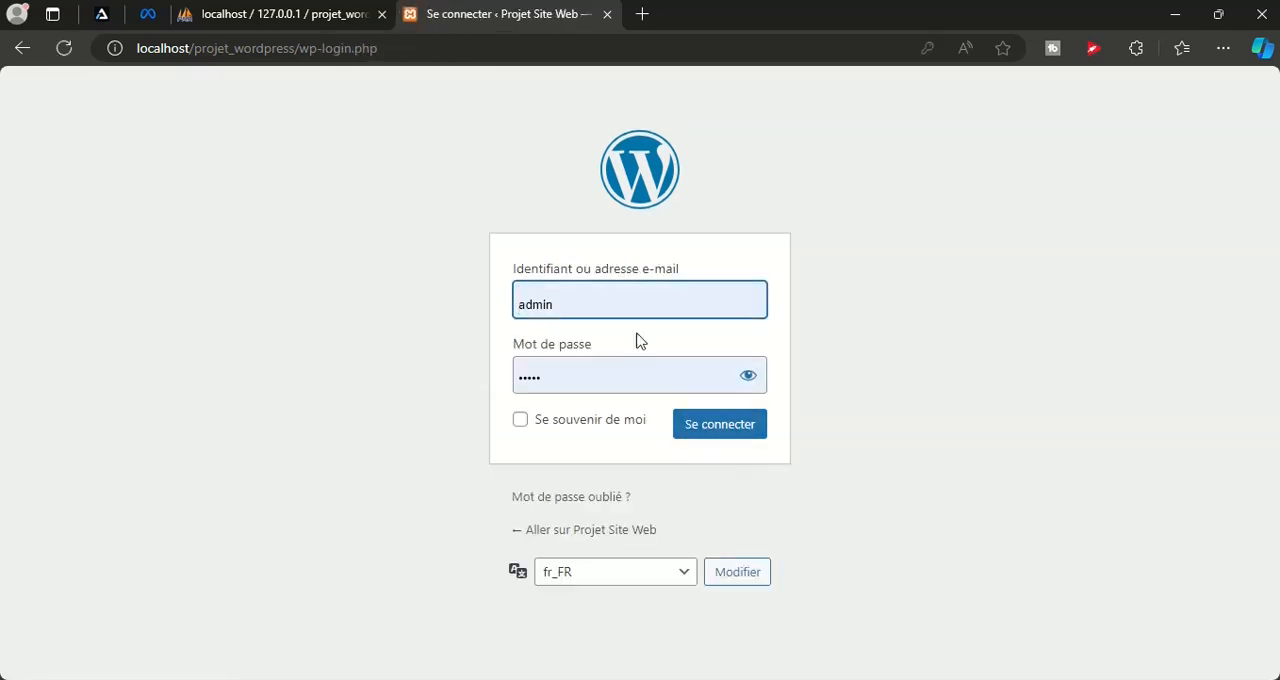
pyautogui.click(619, 382)
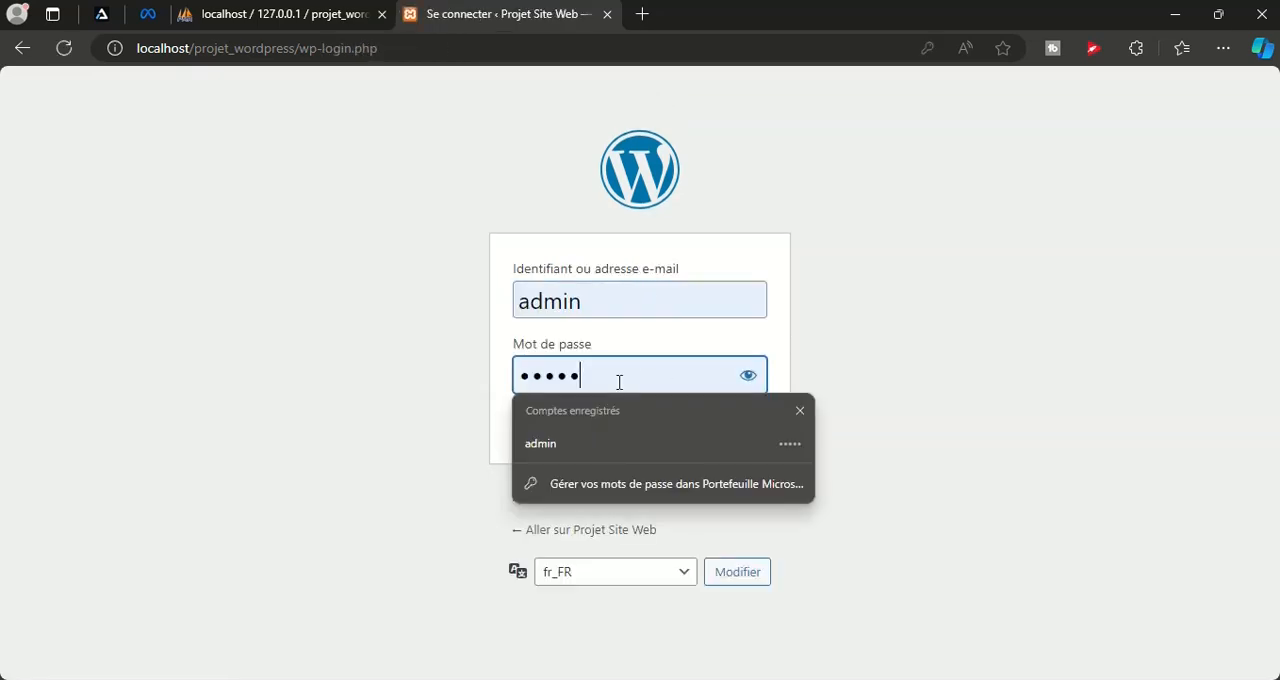
pyautogui.click(748, 375)
pyautogui.click(607, 295)
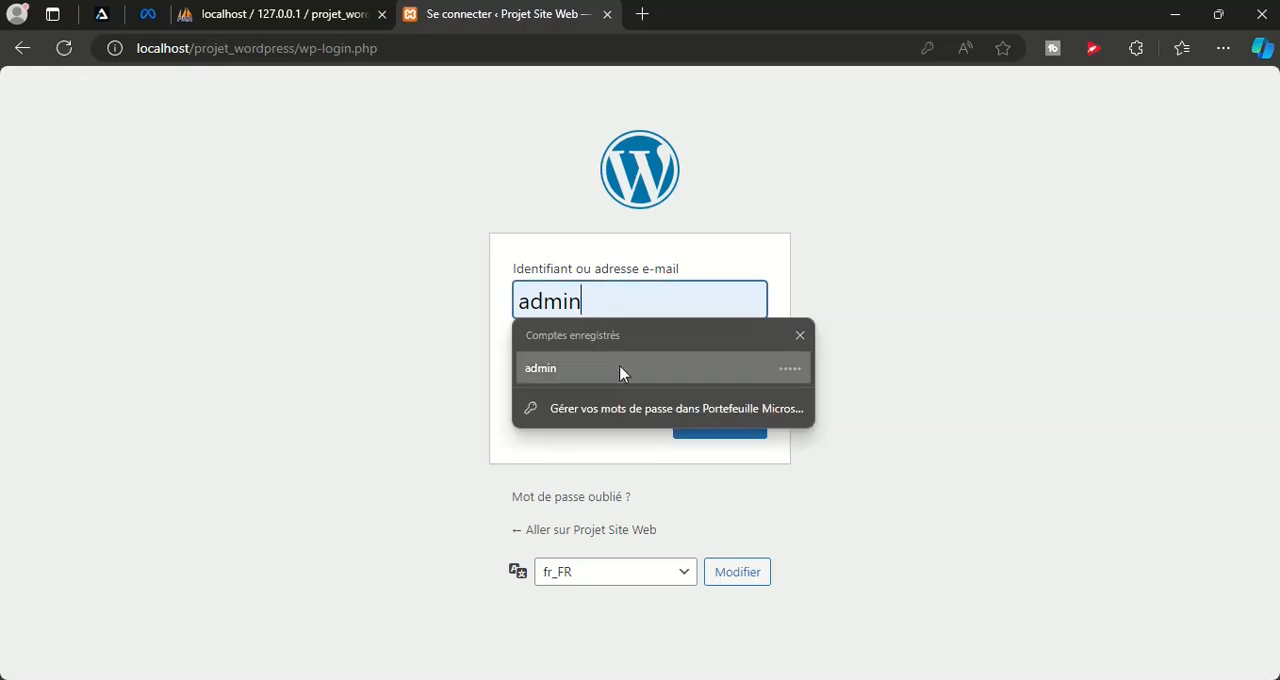
pyautogui.click(415, 432)
pyautogui.click(738, 430)
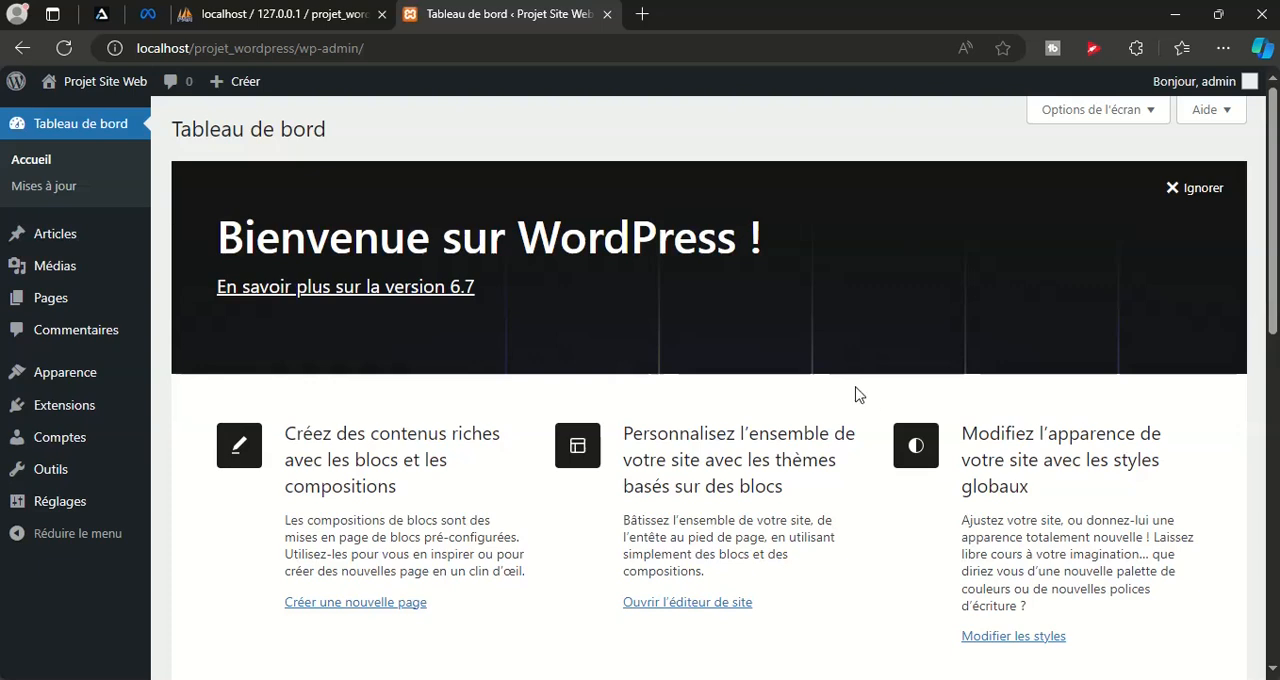
# Open the public site from the dashboard in a new browser tab and switch to that tab
pyautogui.moveTo(95, 85)
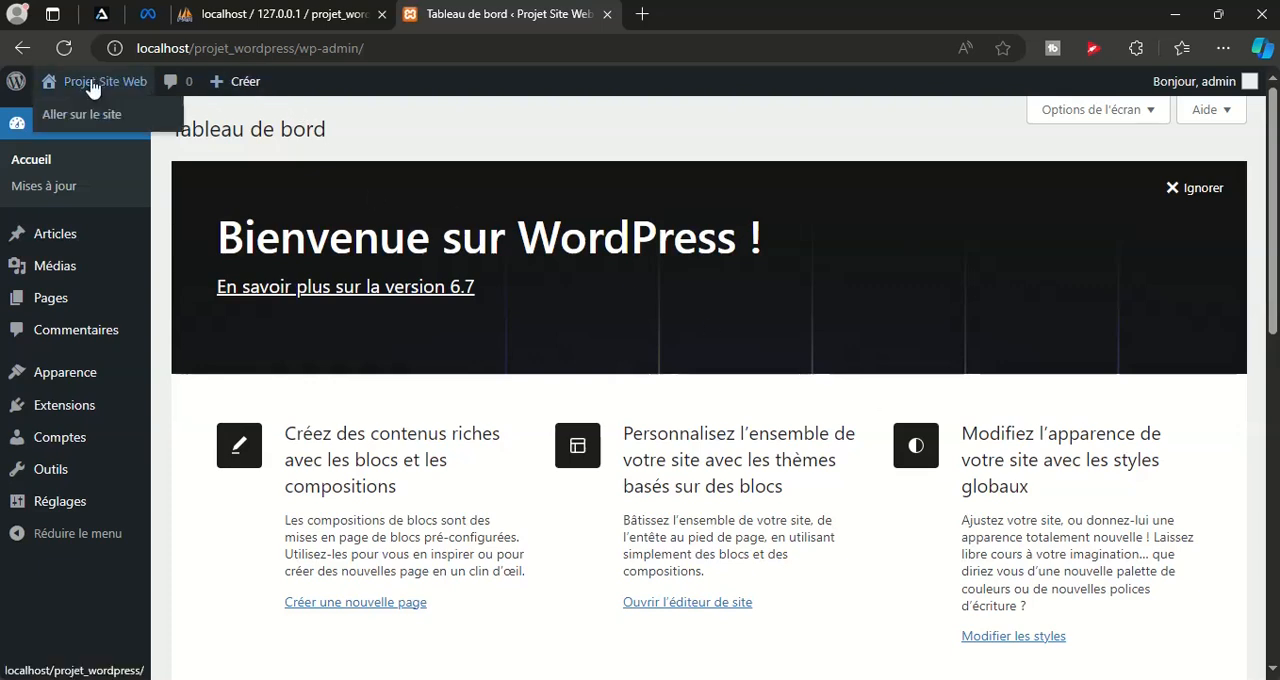
pyautogui.rightClick(84, 120)
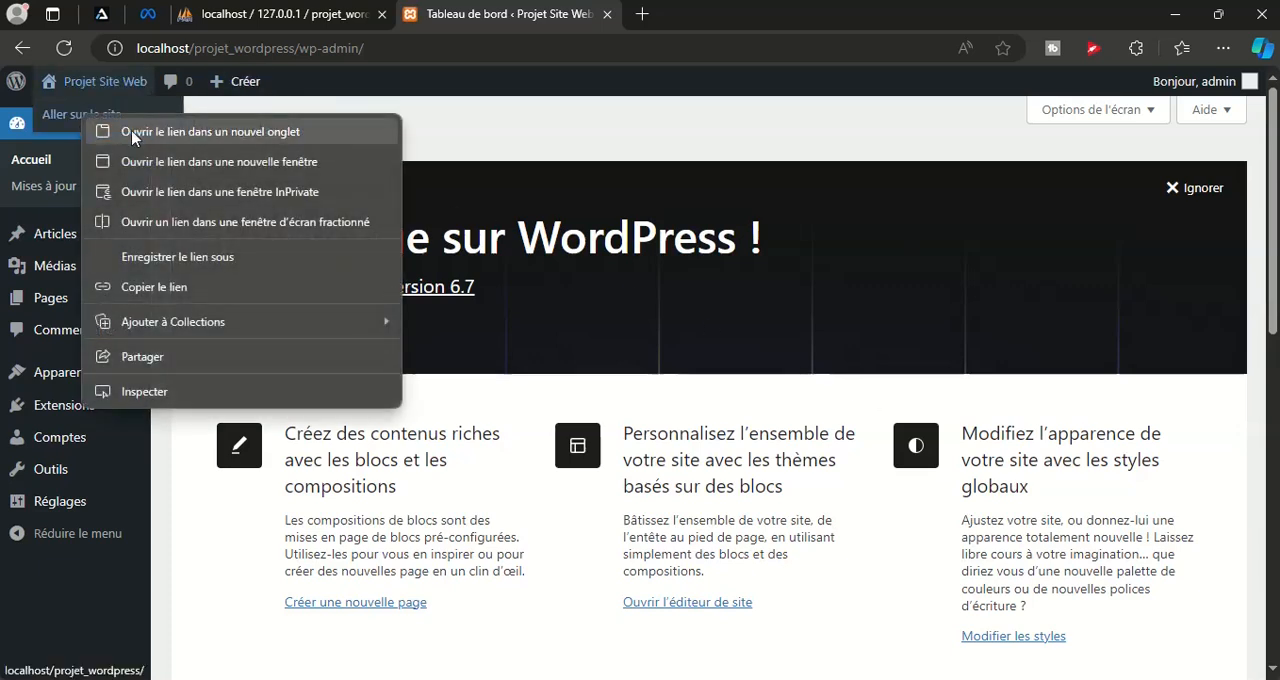
pyautogui.click(134, 131)
pyautogui.click(749, 22)
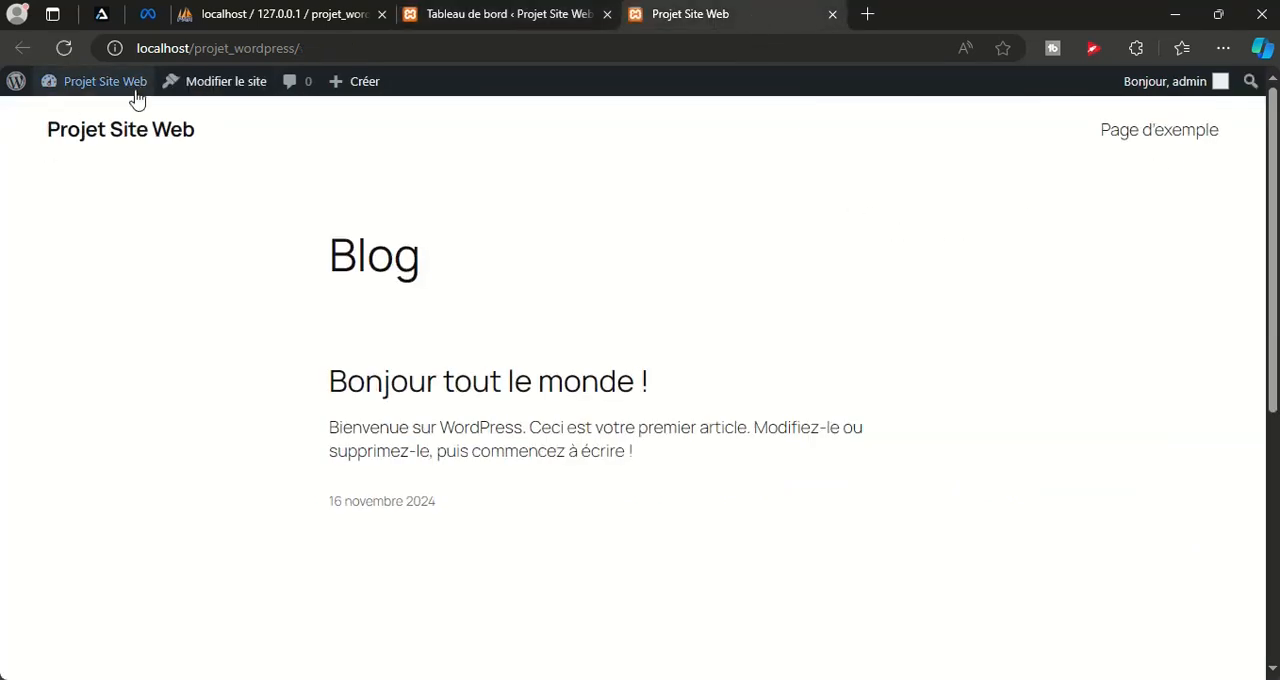
# Copy the site's address, localhost/projet_wordpress/, and load it in a new InPrivate window to view it as a visitor
pyautogui.click(252, 55)
pyautogui.hotkey('ctrl', 'c')
pyautogui.rightClick(256, 50)
pyautogui.click(357, 226)
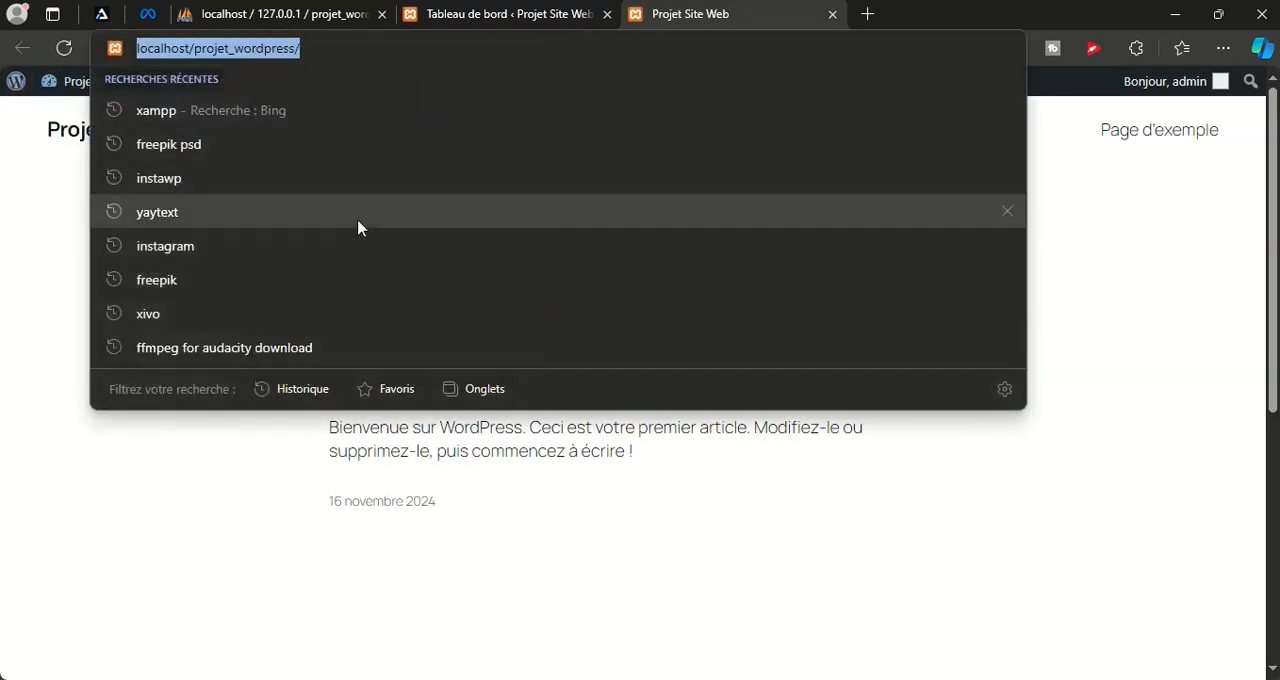
pyautogui.click(1222, 48)
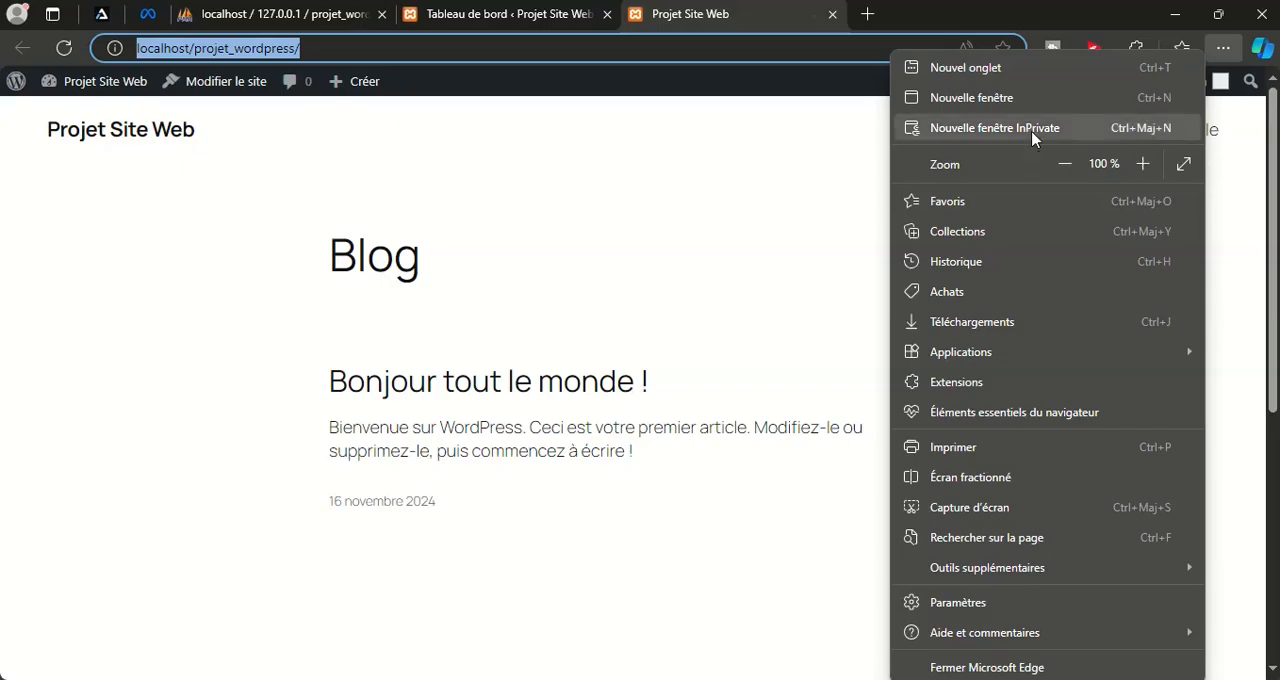
pyautogui.click(994, 134)
pyautogui.rightClick(260, 46)
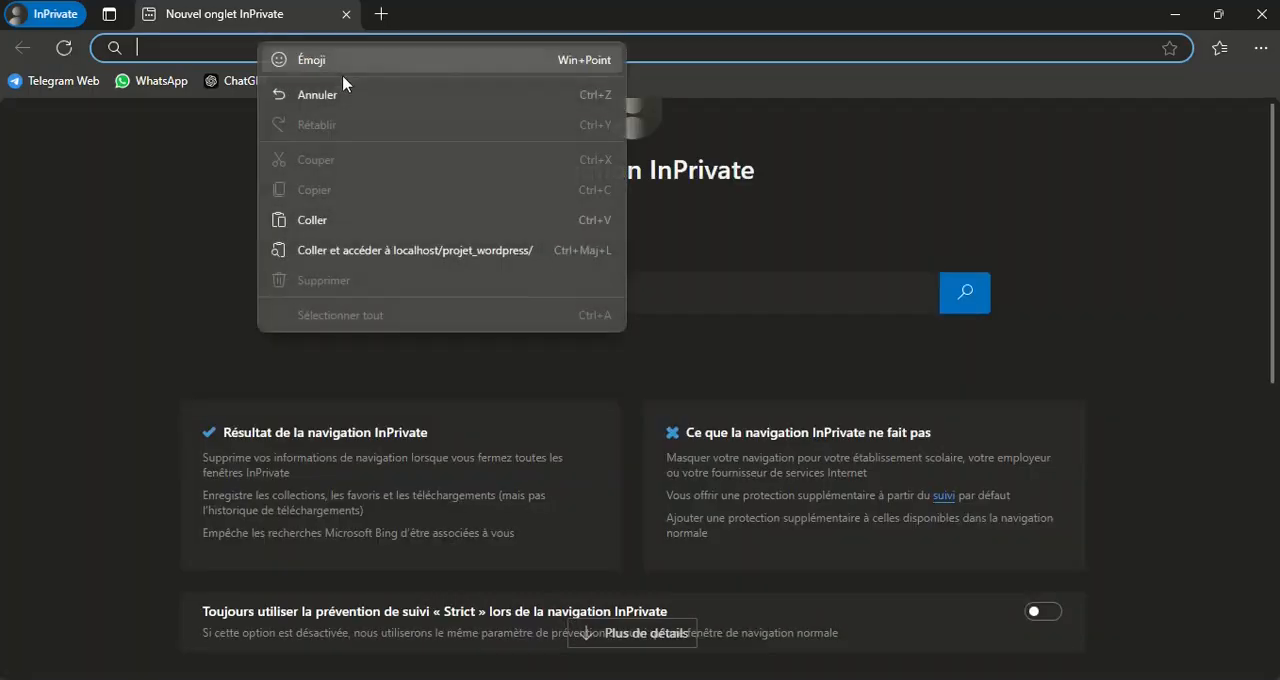
pyautogui.click(343, 211)
pyautogui.press('Return')
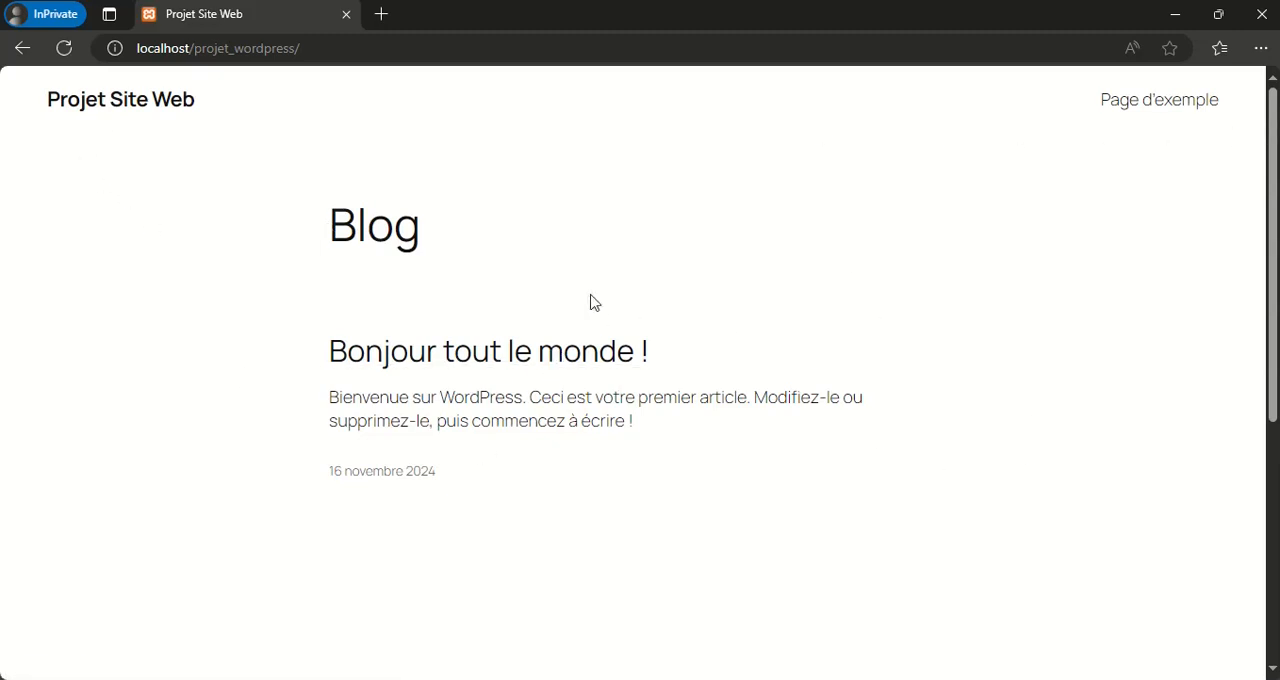
# Look over the blog home page as a visitor and close the InPrivate window
pyautogui.scroll(-5, 620, 318)
pyautogui.scroll(5, 700, 380)
pyautogui.click(346, 15)
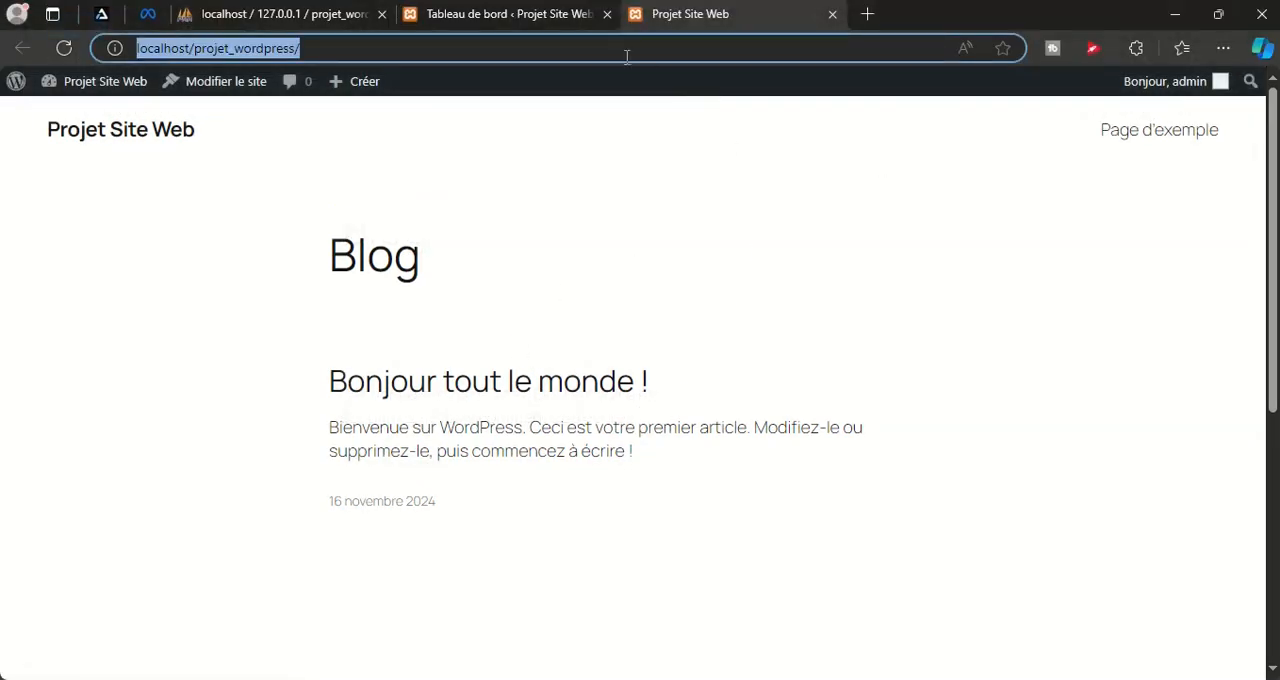
# Switch to the WordPress dashboard and back to the public site to compare the administration area with the visitor pages
pyautogui.click(477, 22)
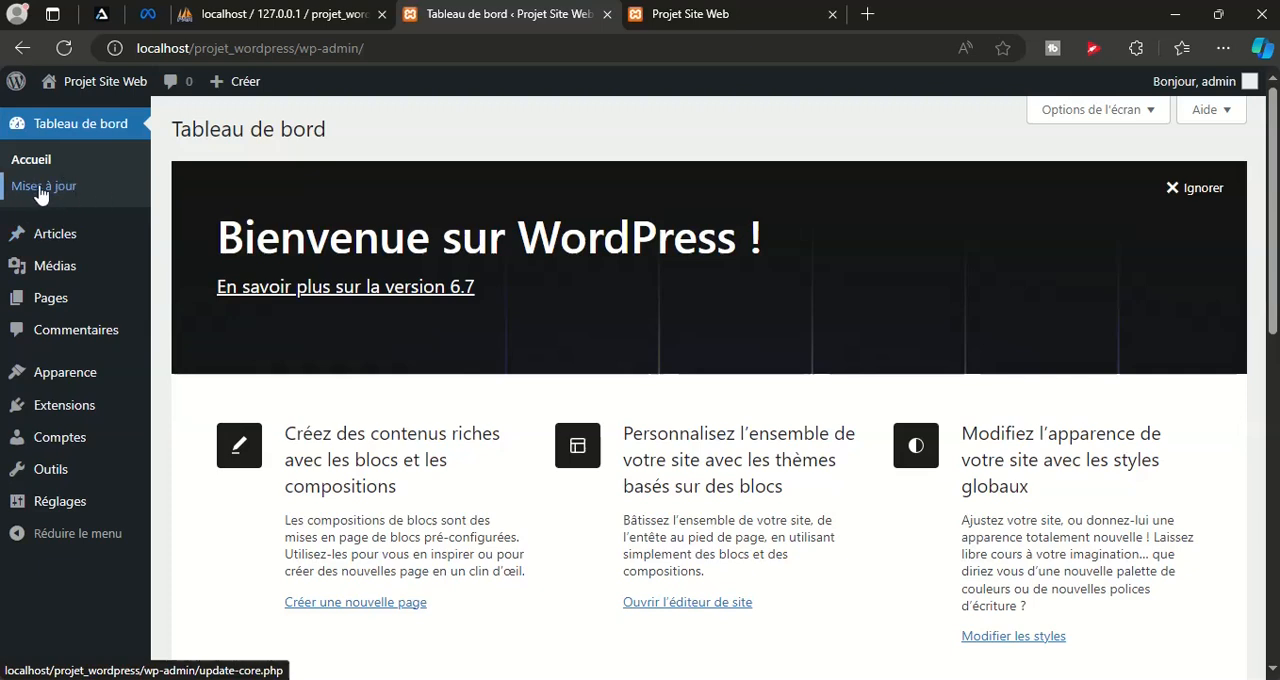
pyautogui.moveTo(66, 246)
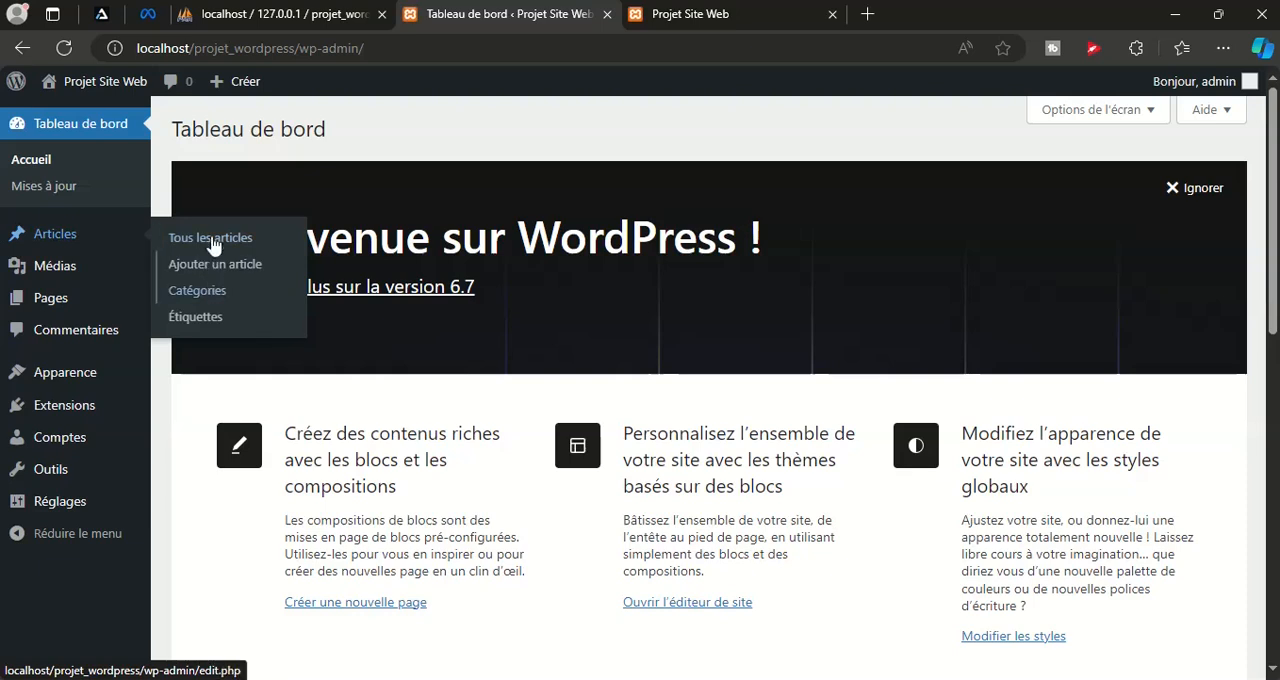
pyautogui.click(712, 16)
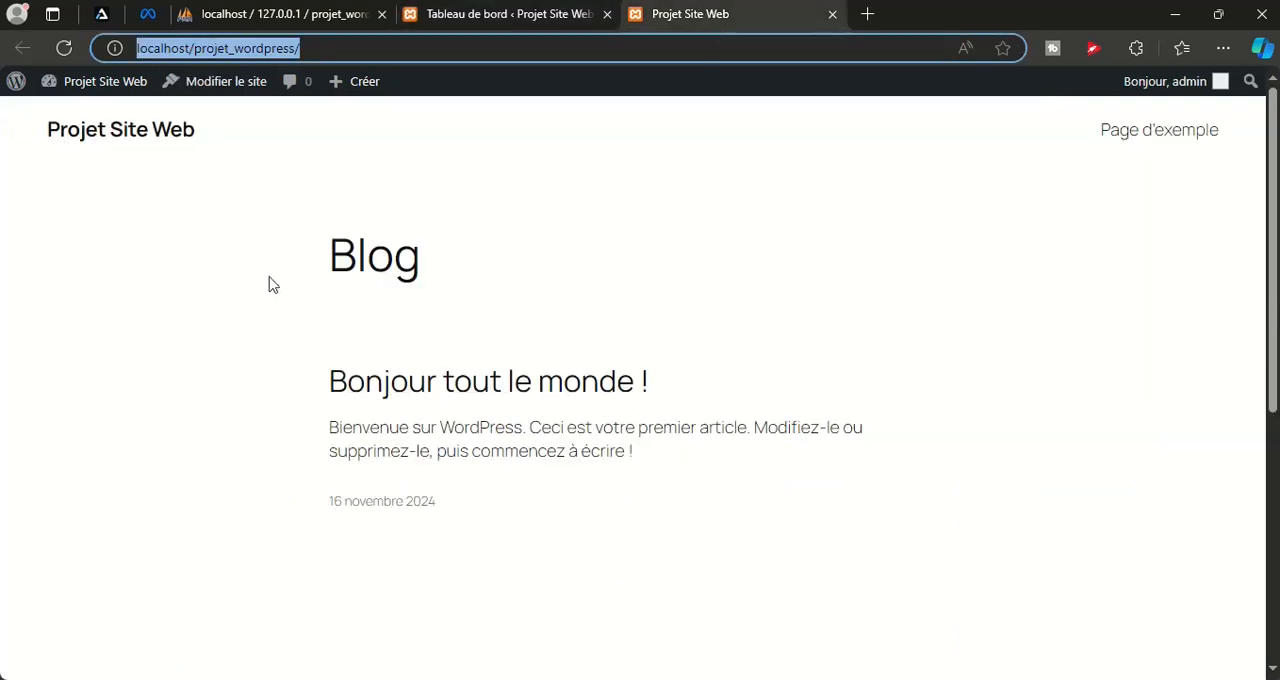
# Open the "Bonjour tout le monde !" post on the public site and look over its content
pyautogui.click(460, 383)
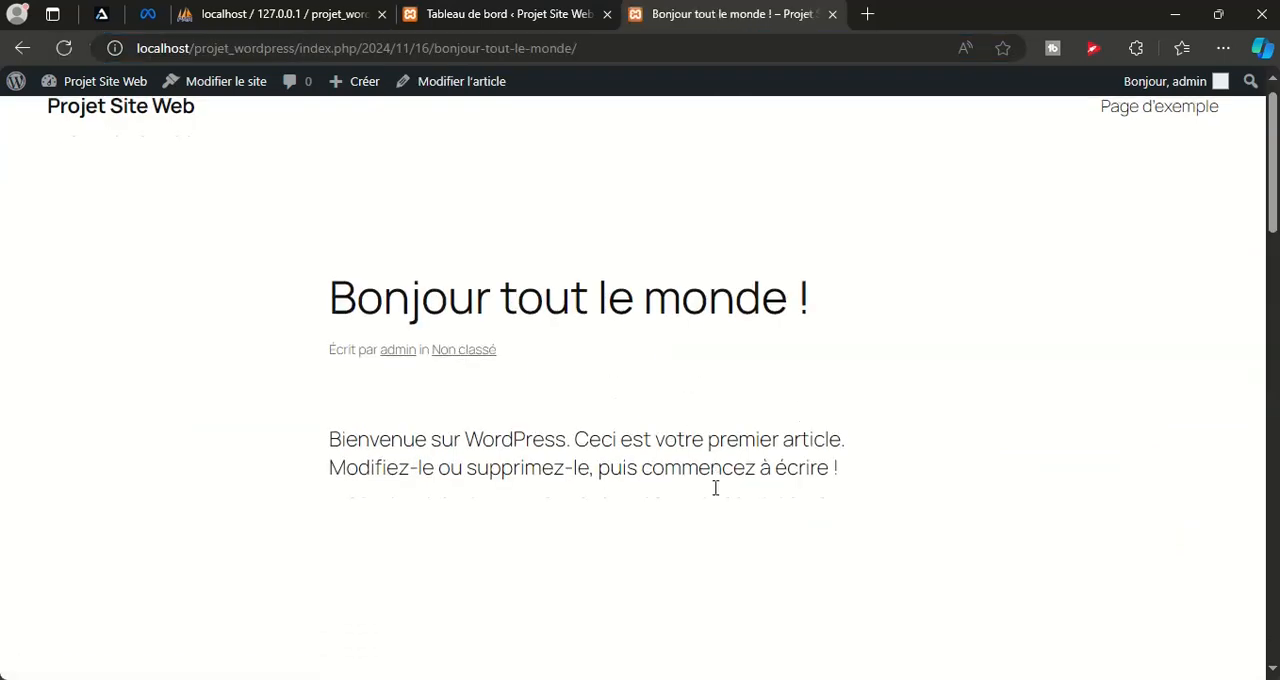
pyautogui.scroll(-9, 714, 486)
pyautogui.scroll(10, 715, 487)
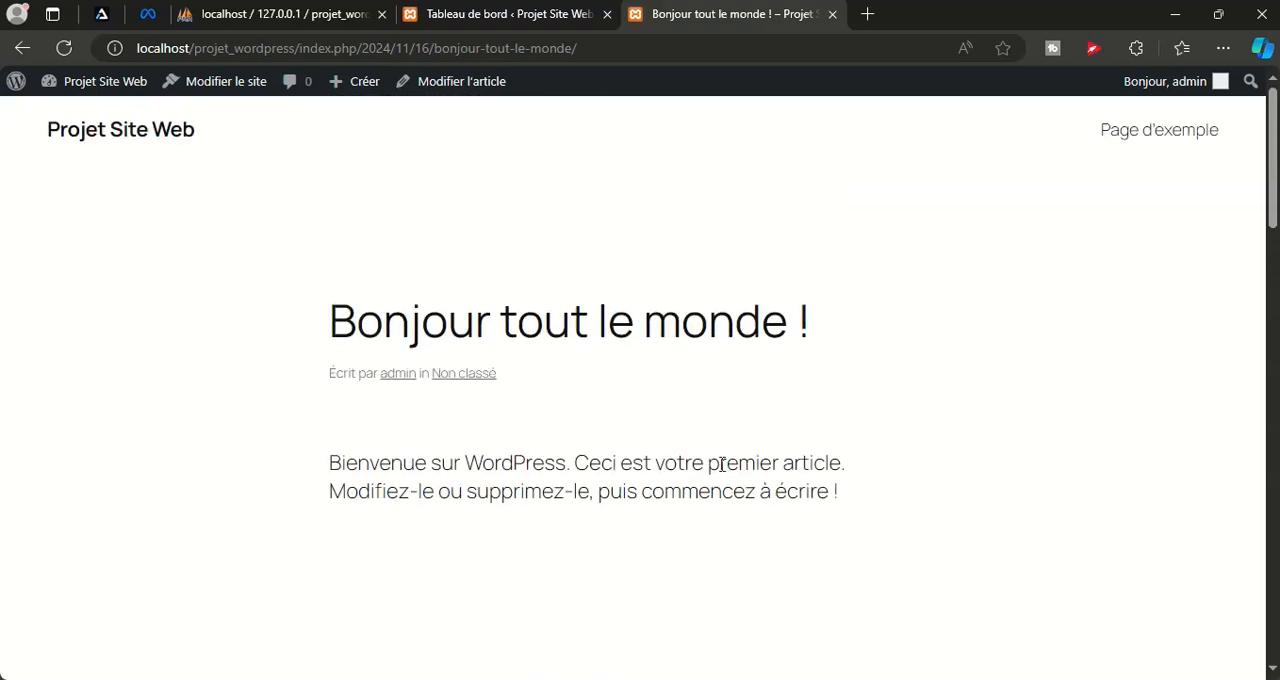
# Return to the WordPress dashboard and open the media library
pyautogui.click(512, 16)
pyautogui.scroll(-3, 40, 380)
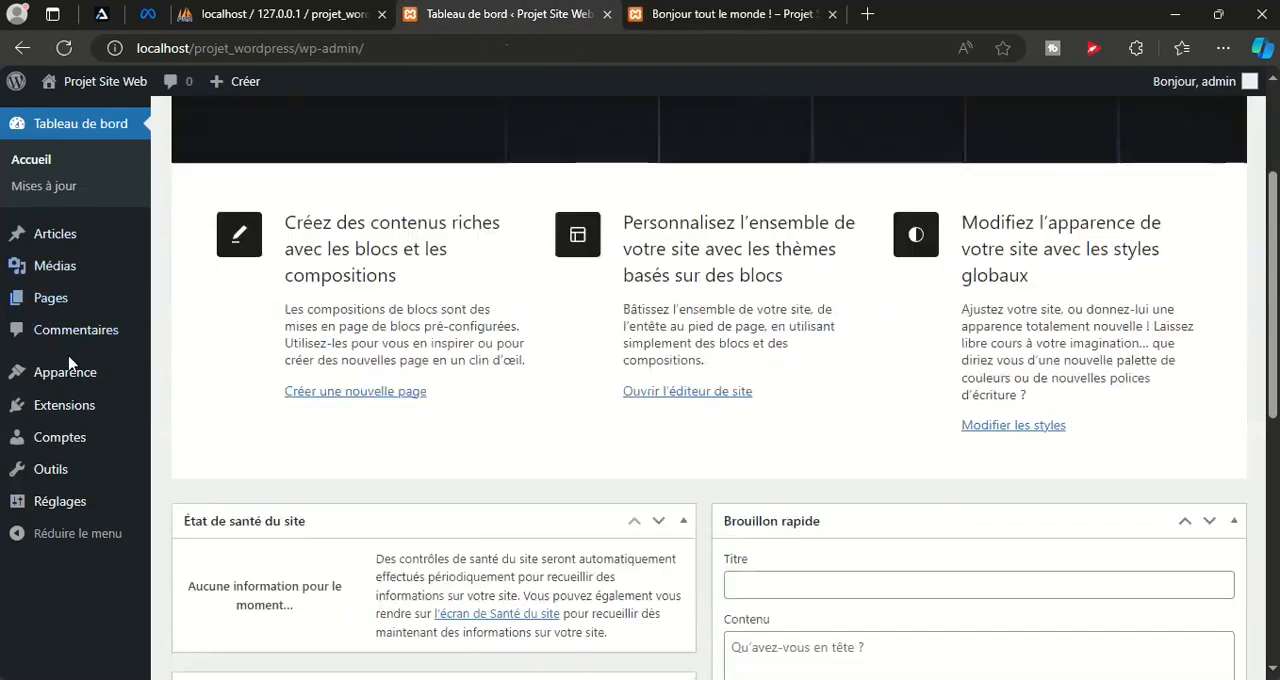
pyautogui.moveTo(57, 272)
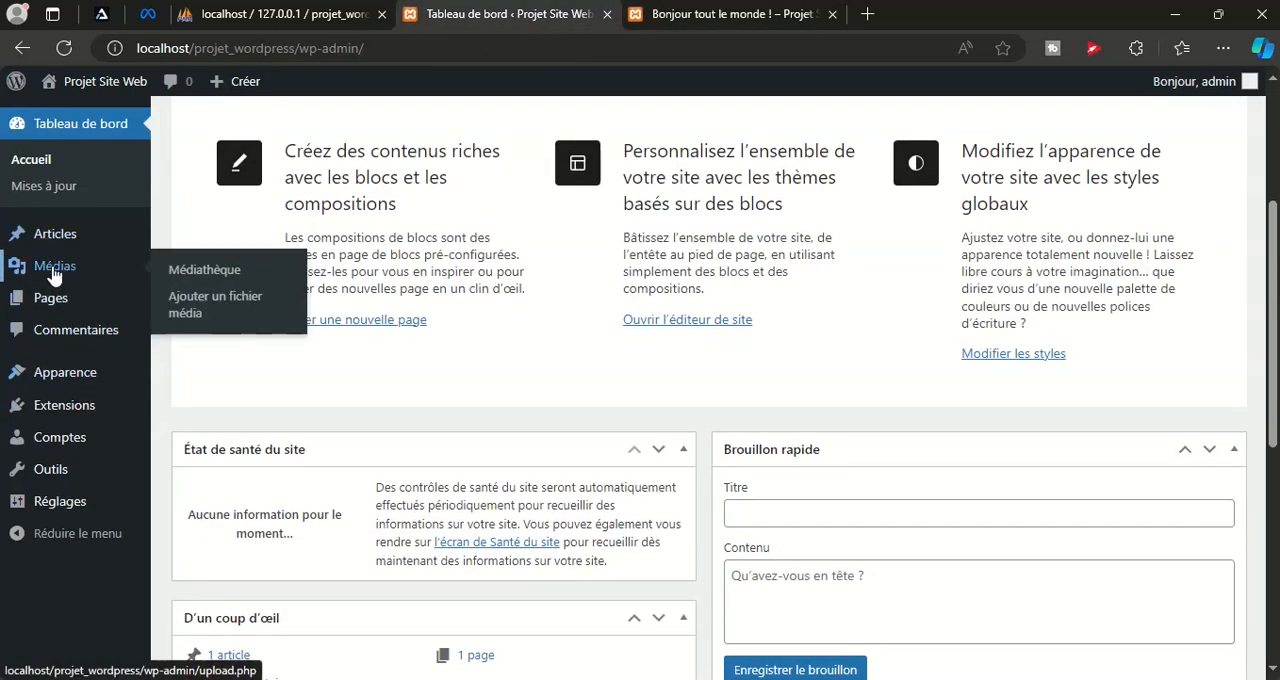
pyautogui.click(207, 272)
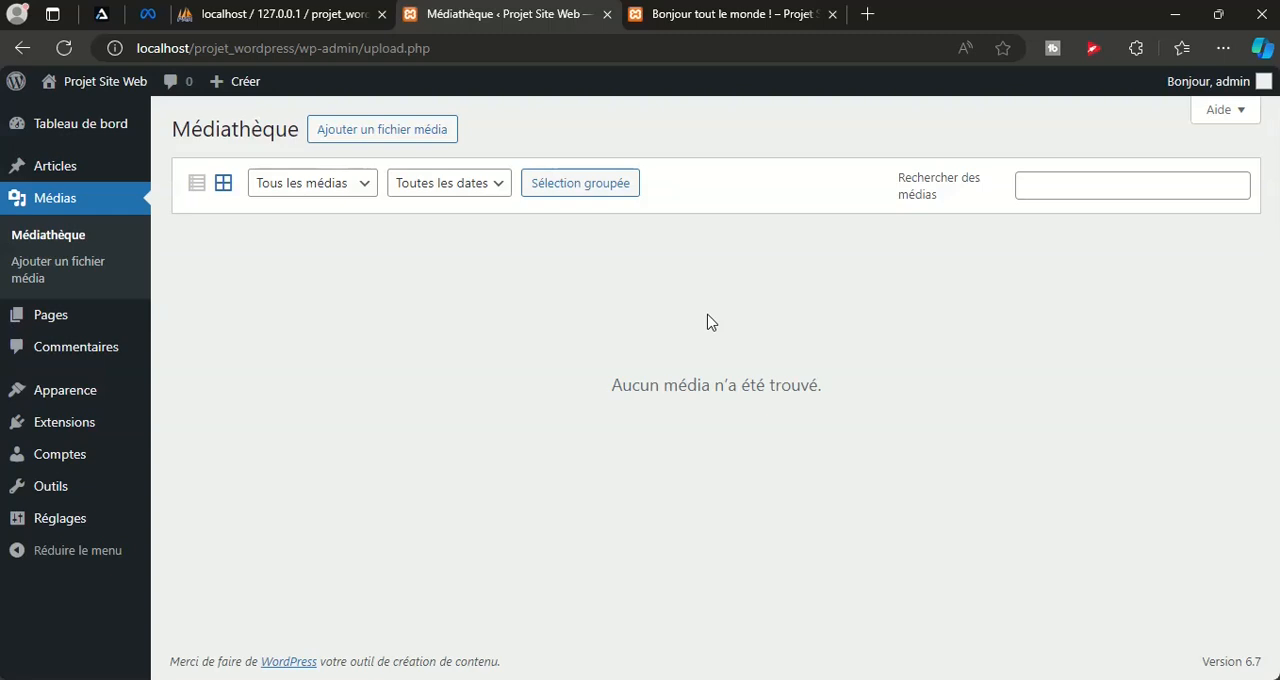
# Upload the image Formation Laravel 11 DDL.jpg from the Tutoriel DDL - Apprendre Laravel 11 folder to the media library
pyautogui.click(340, 130)
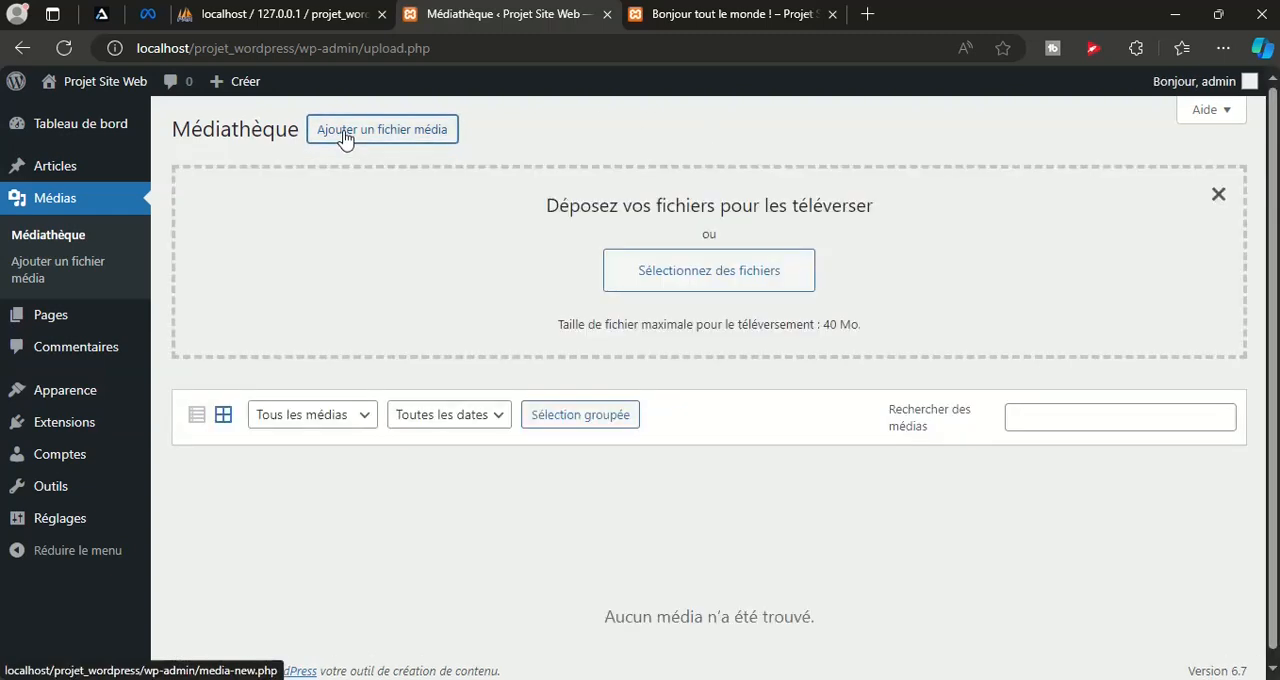
pyautogui.click(722, 280)
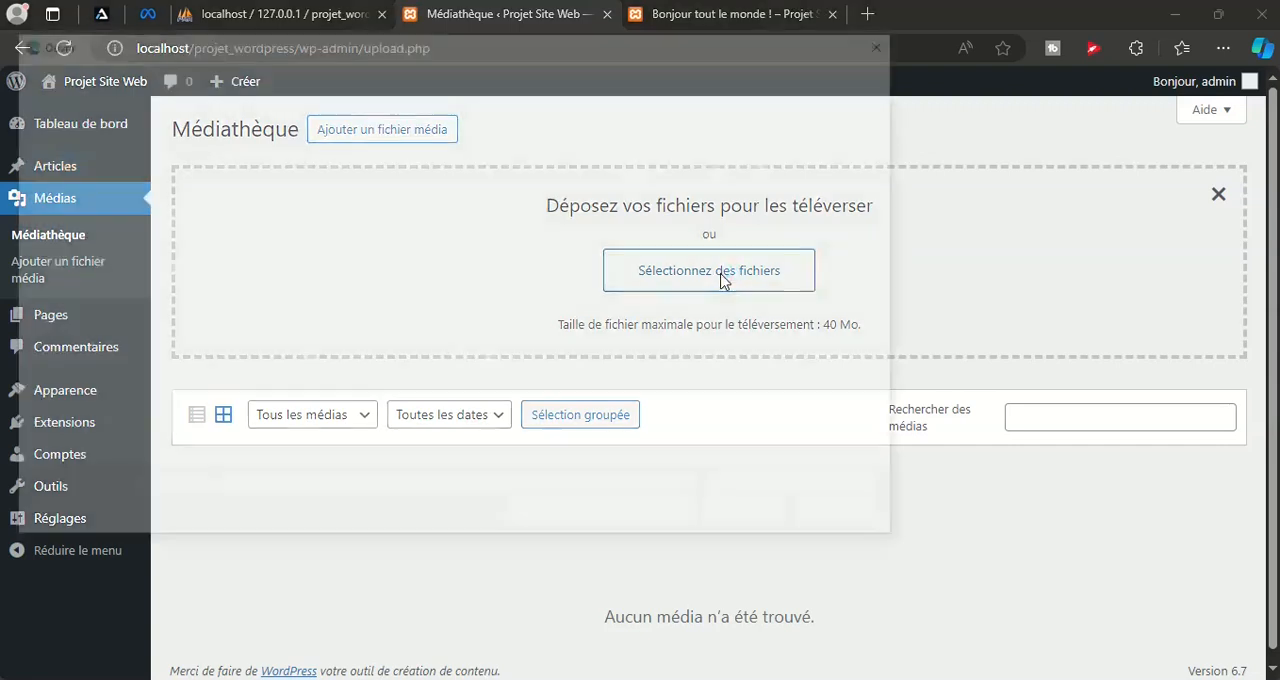
pyautogui.scroll(-1, 626, 405)
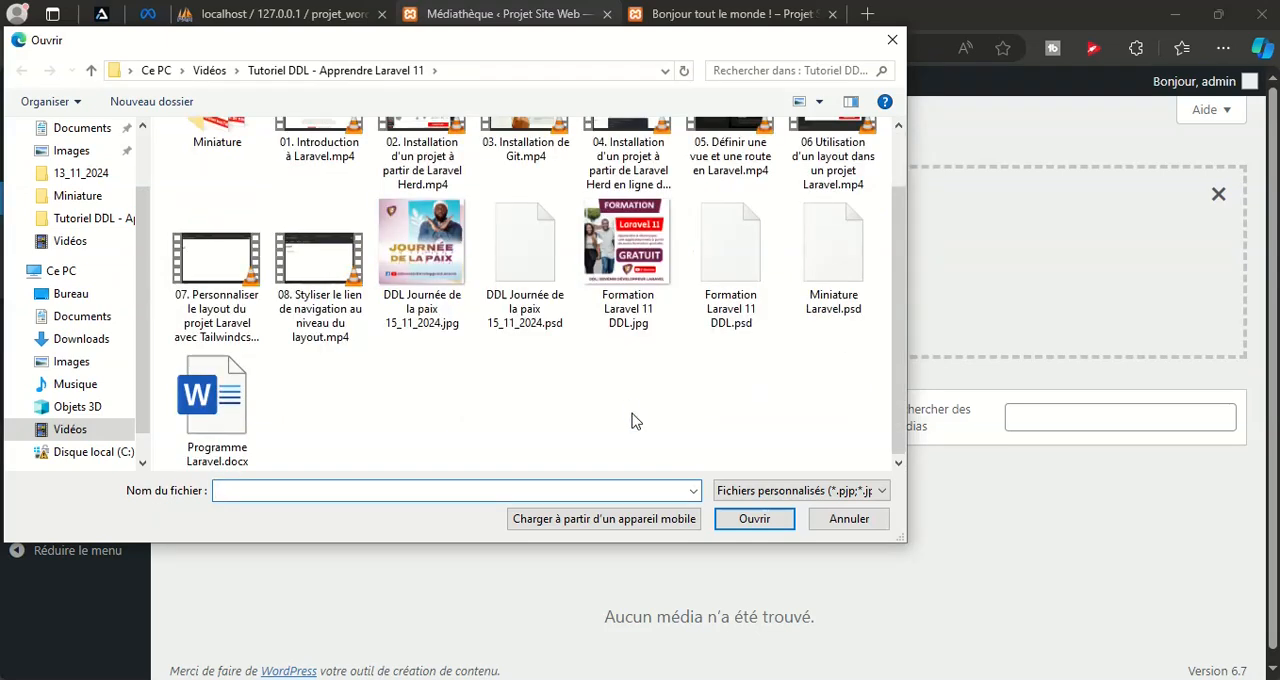
pyautogui.scroll(1, 632, 421)
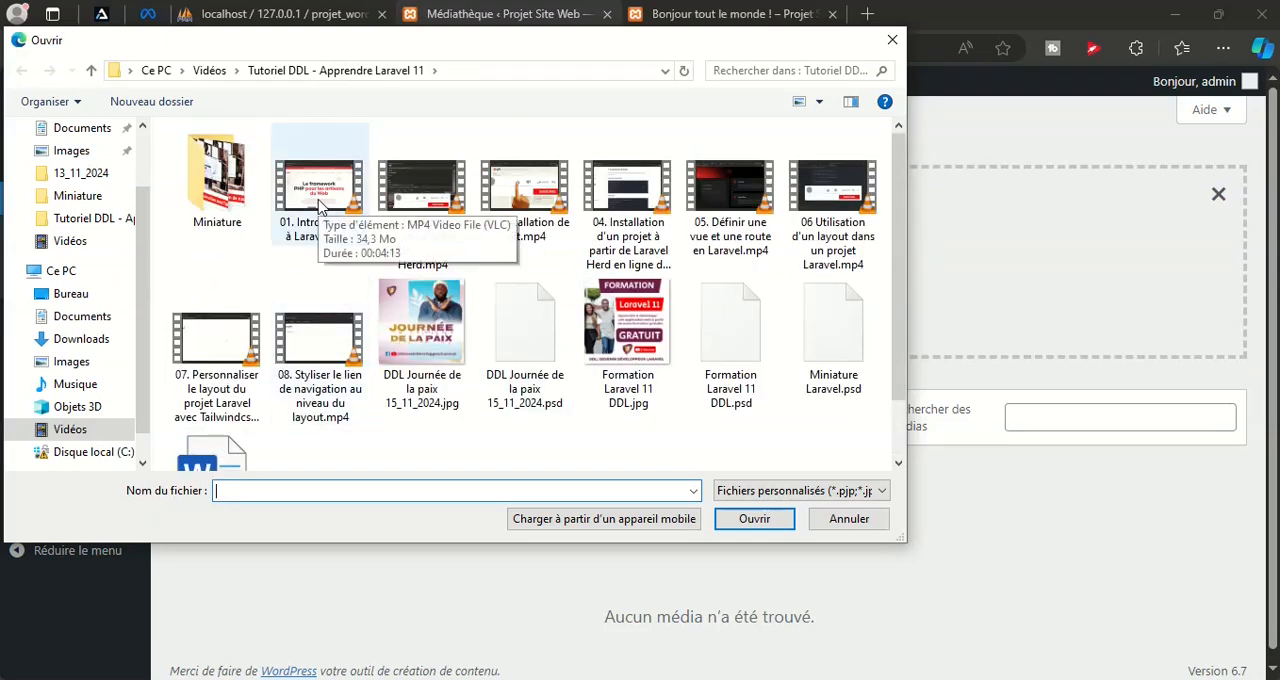
pyautogui.click(628, 335)
pyautogui.click(783, 524)
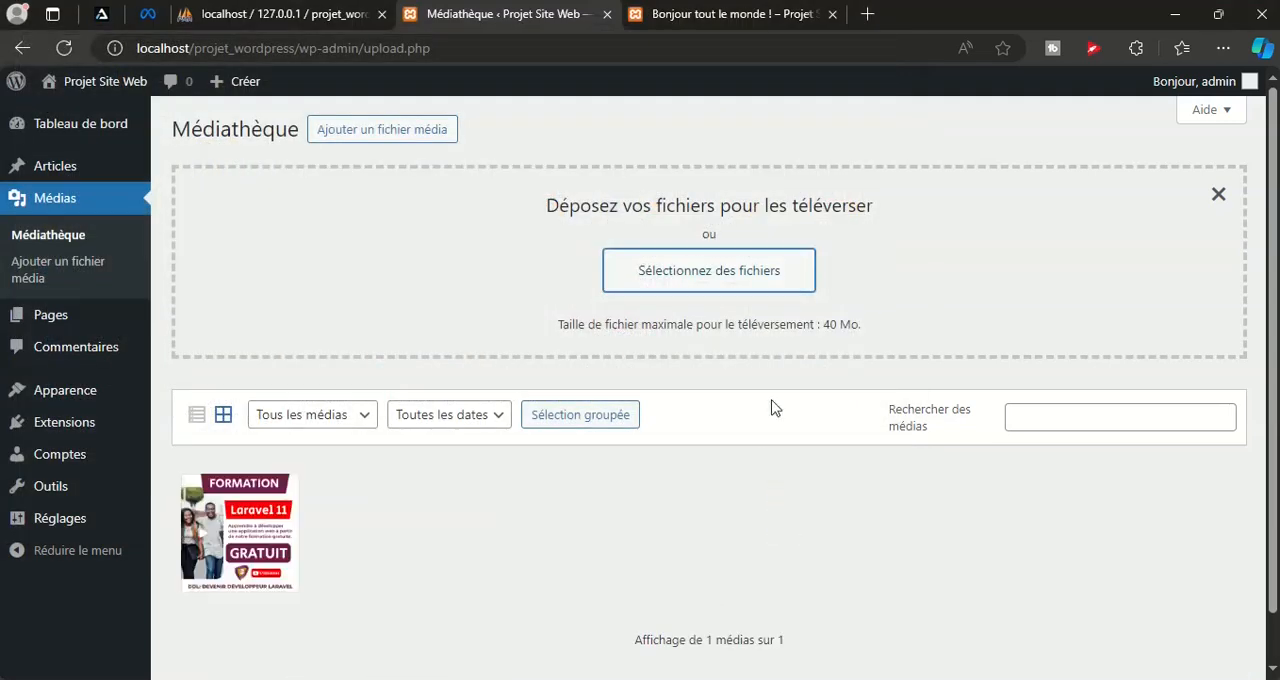
# Upload the video 01. Introduction à Laravel.mp4 to the media library and wait for it to finish
pyautogui.click(709, 277)
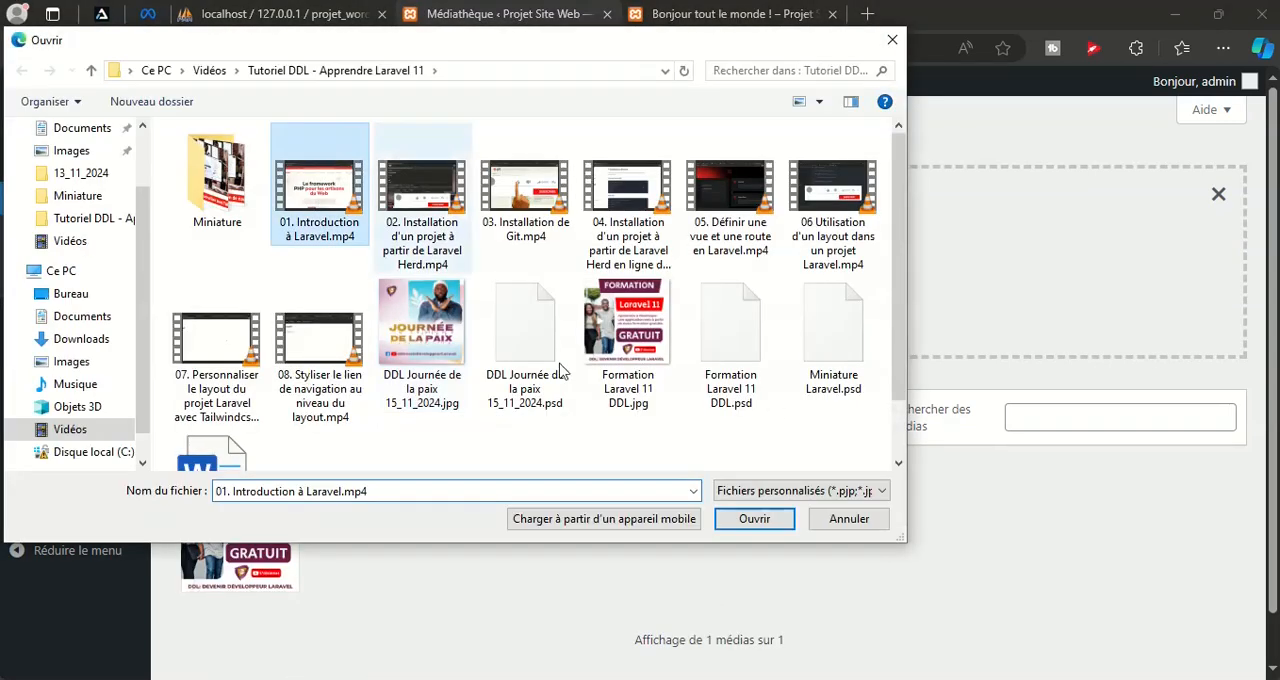
pyautogui.click(772, 524)
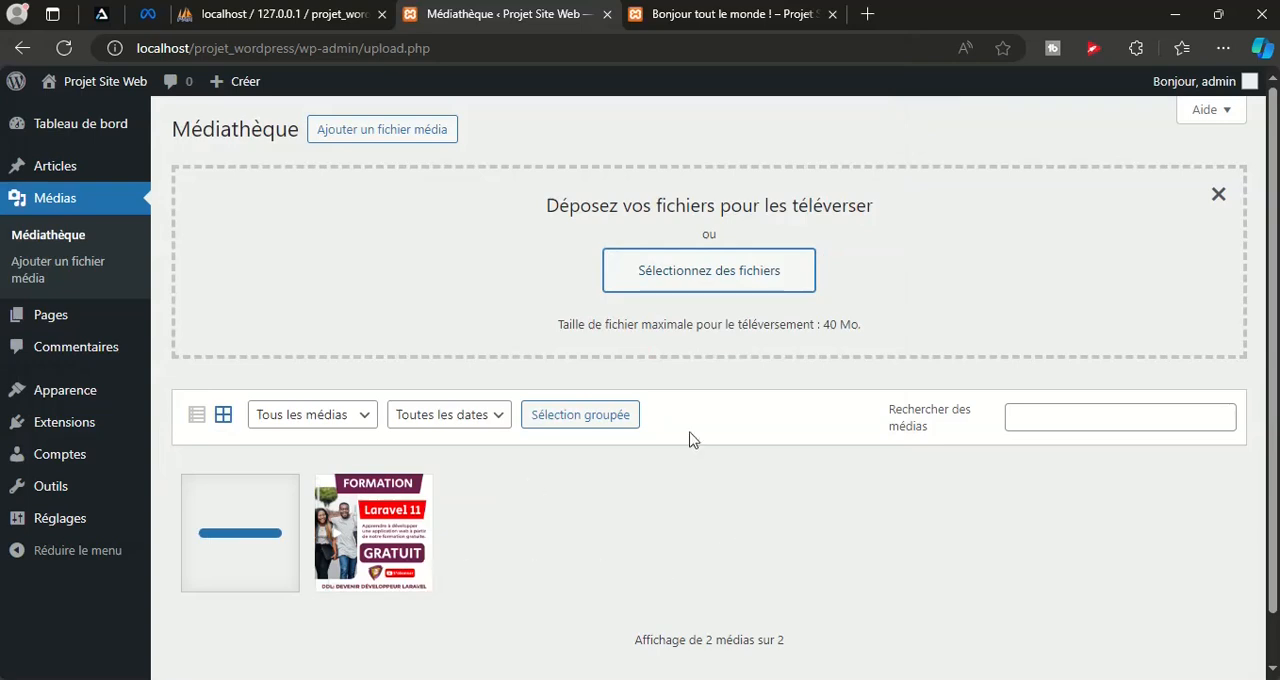
pyautogui.scroll(-1, 306, 580)
pyautogui.scroll(1, 220, 530)
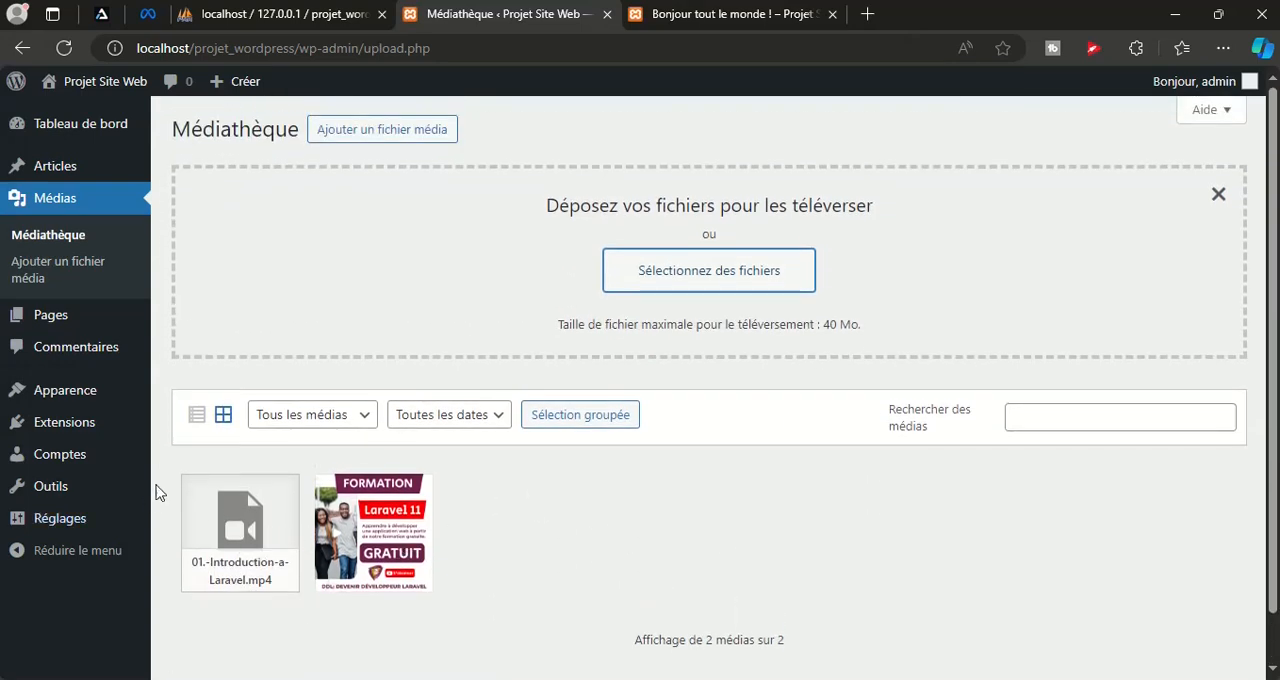
# Create a new post with the title "Introdution à Laravel" and start an empty paragraph below it
pyautogui.moveTo(112, 172)
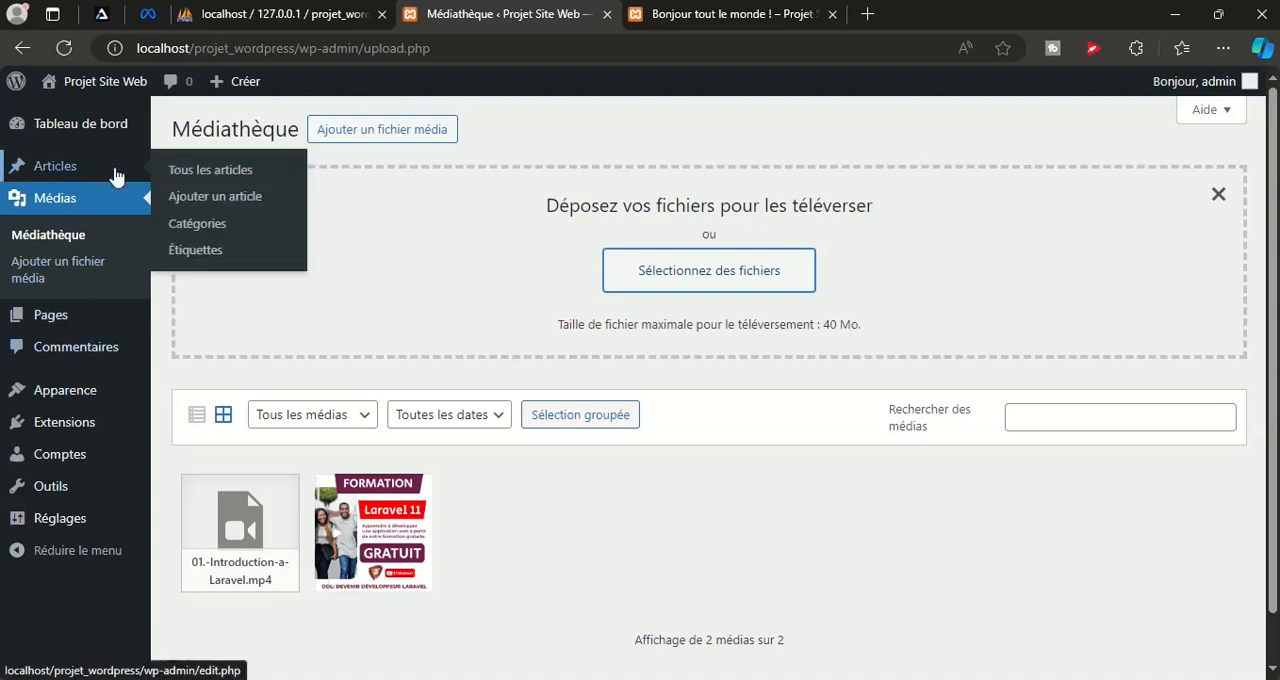
pyautogui.click(190, 203)
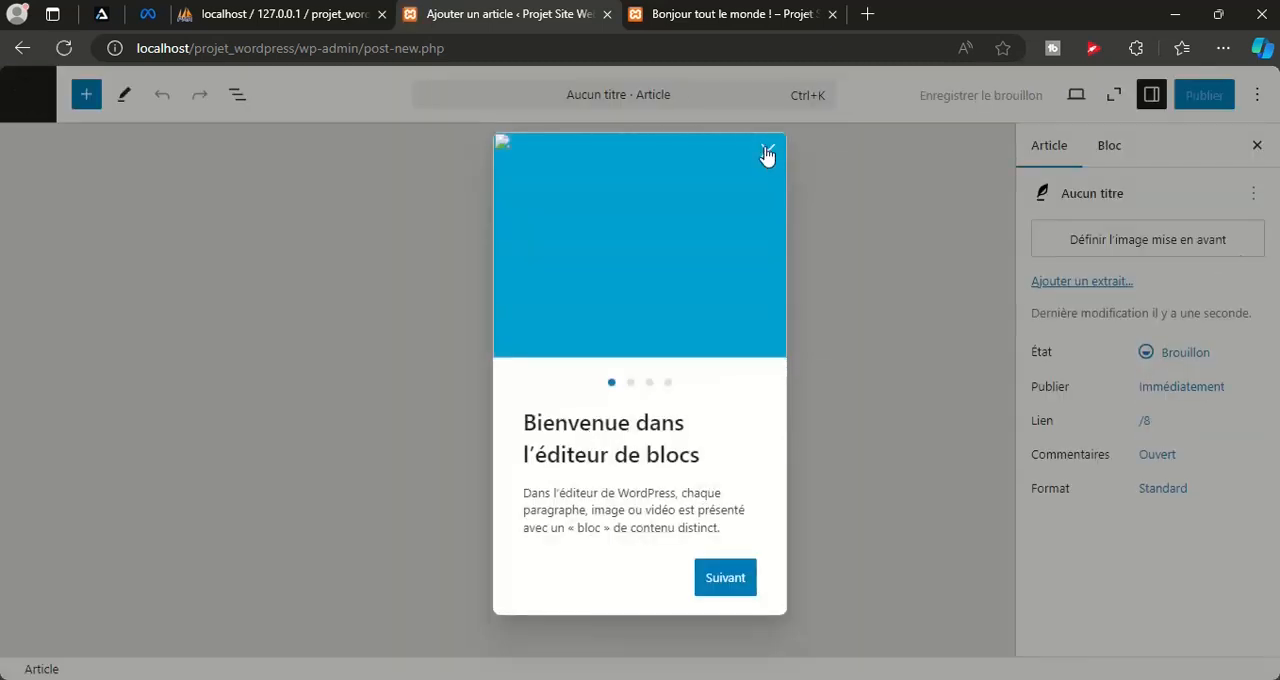
pyautogui.click(767, 152)
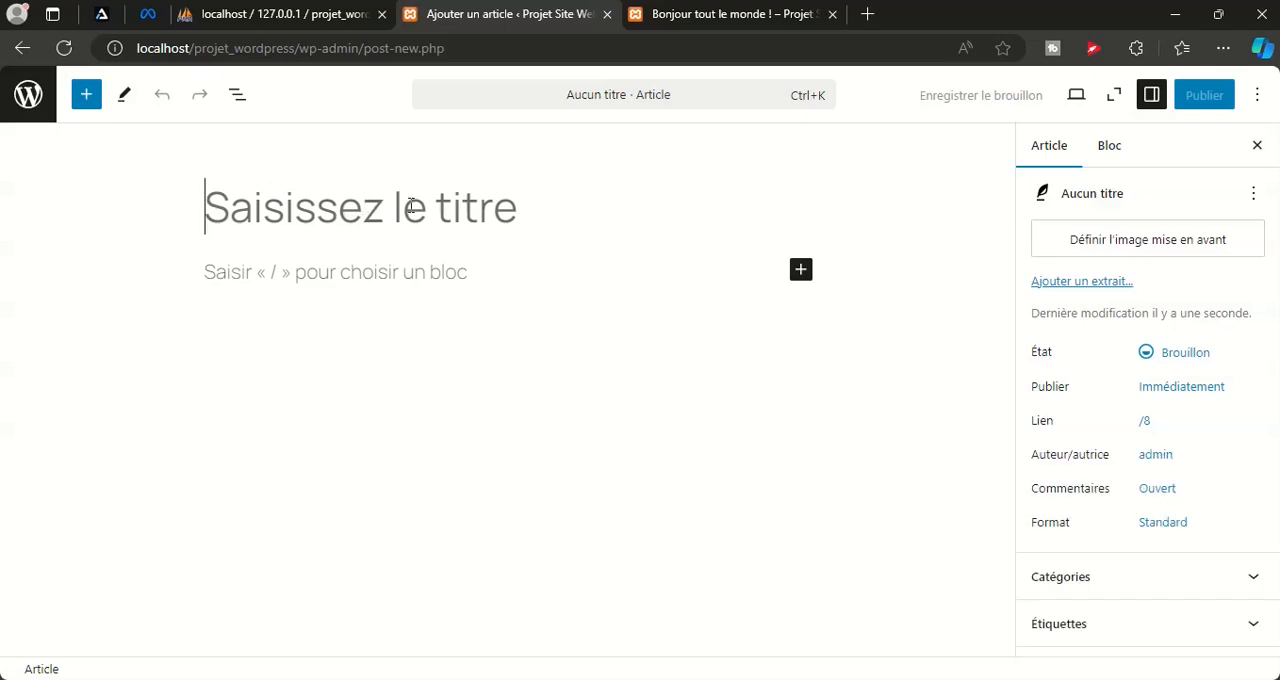
pyautogui.write('I')
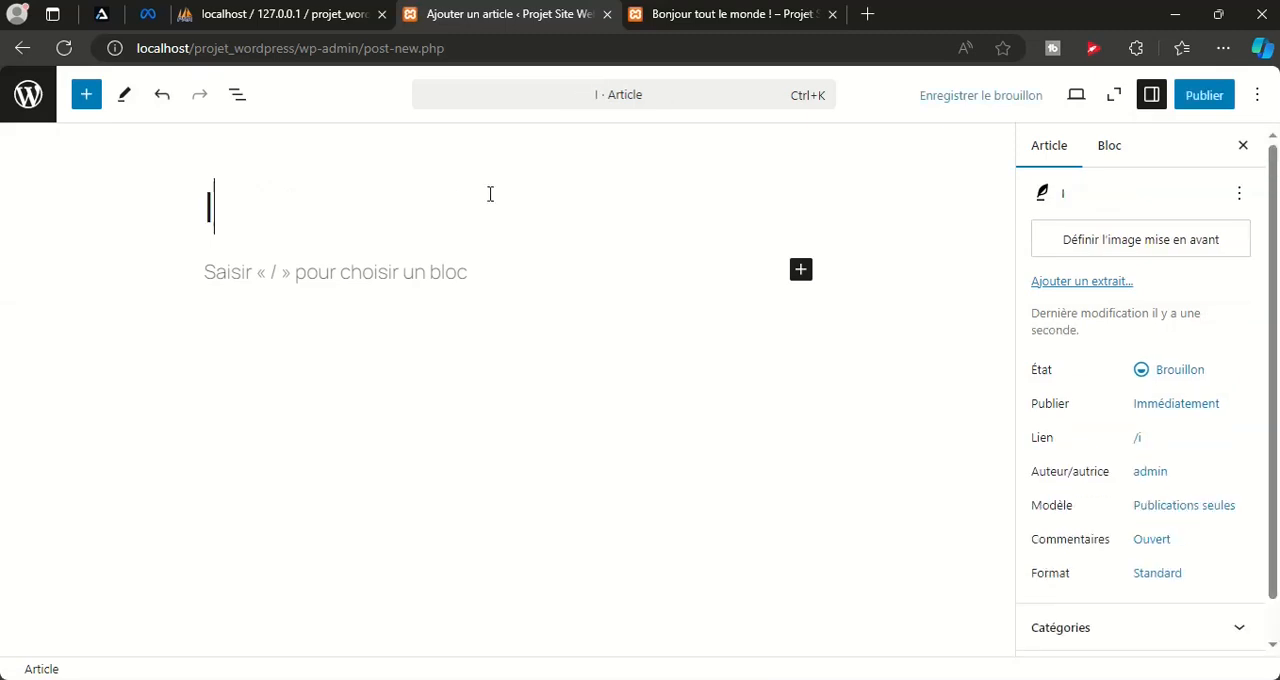
pyautogui.write('ntr')
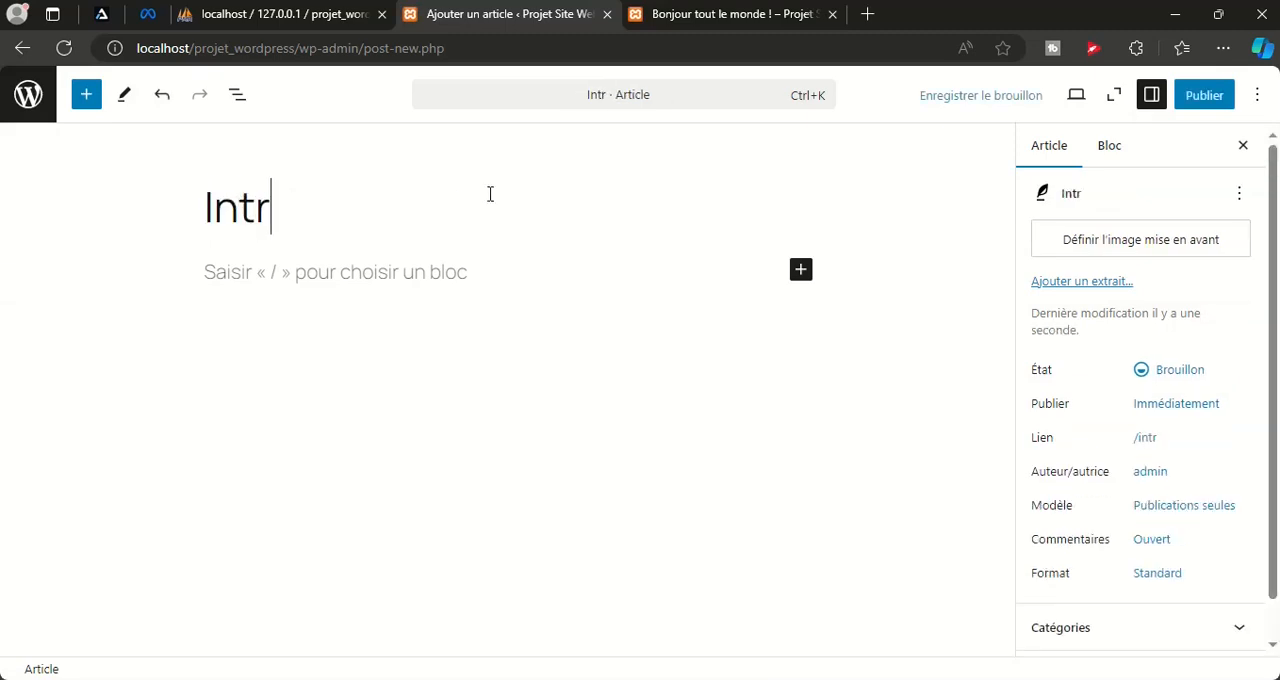
pyautogui.write('odution')
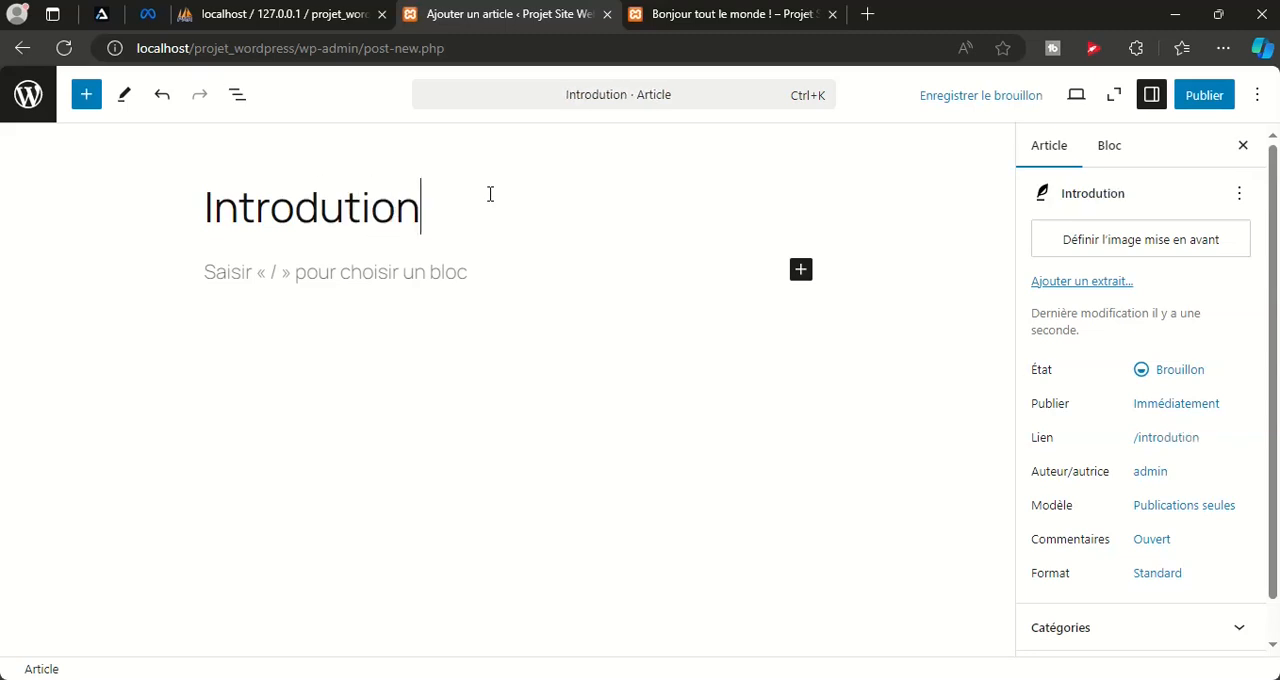
pyautogui.write('à Laravel')
pyautogui.press('Return')
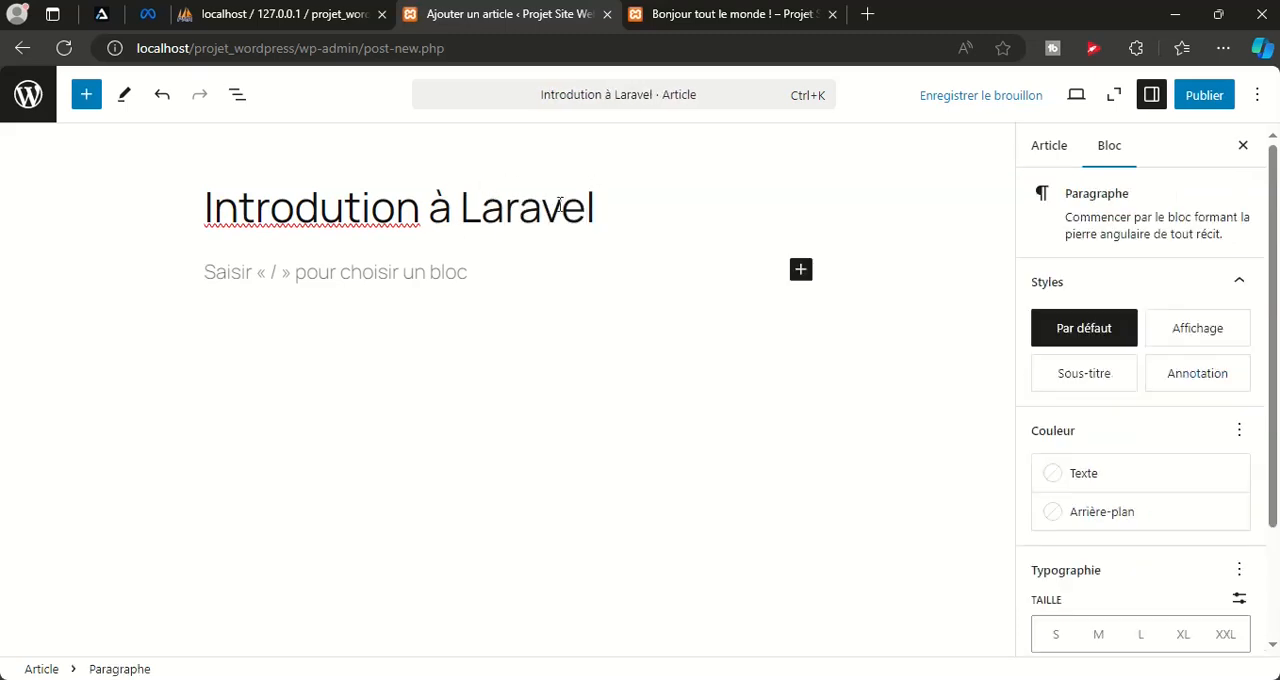
# Browse all blocks, search for "vid" and insert a Vidéo block below the post title
pyautogui.click(806, 274)
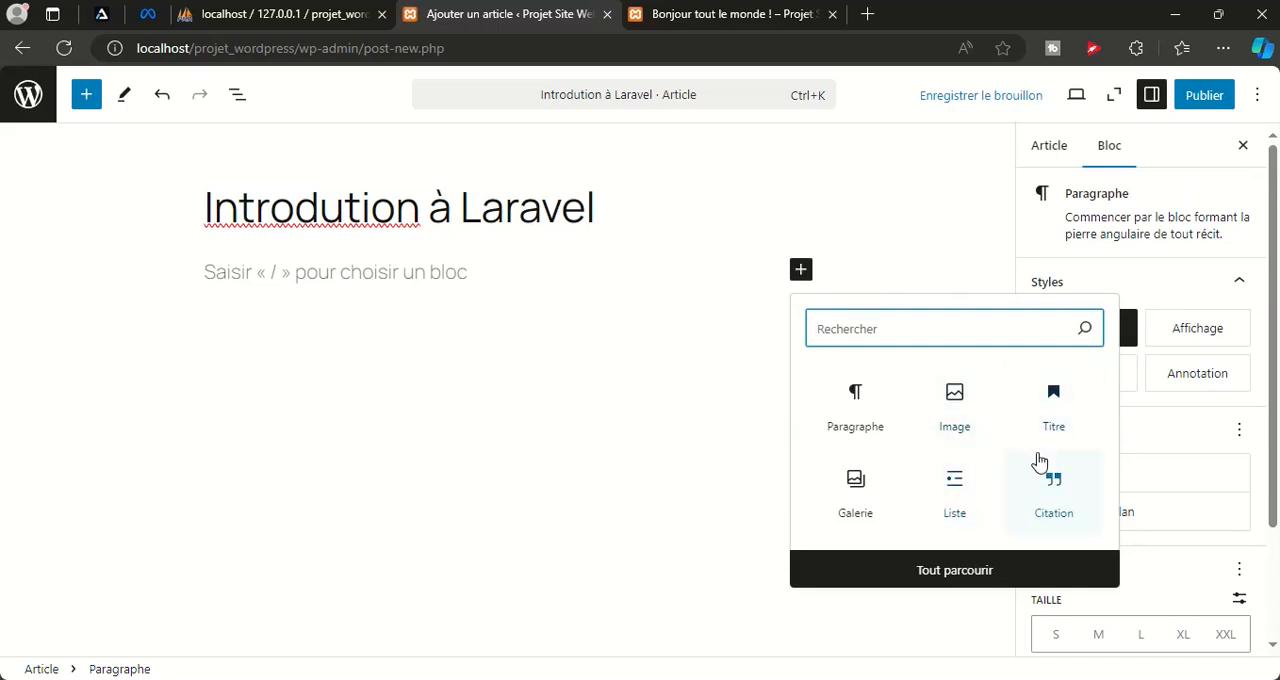
pyautogui.click(955, 570)
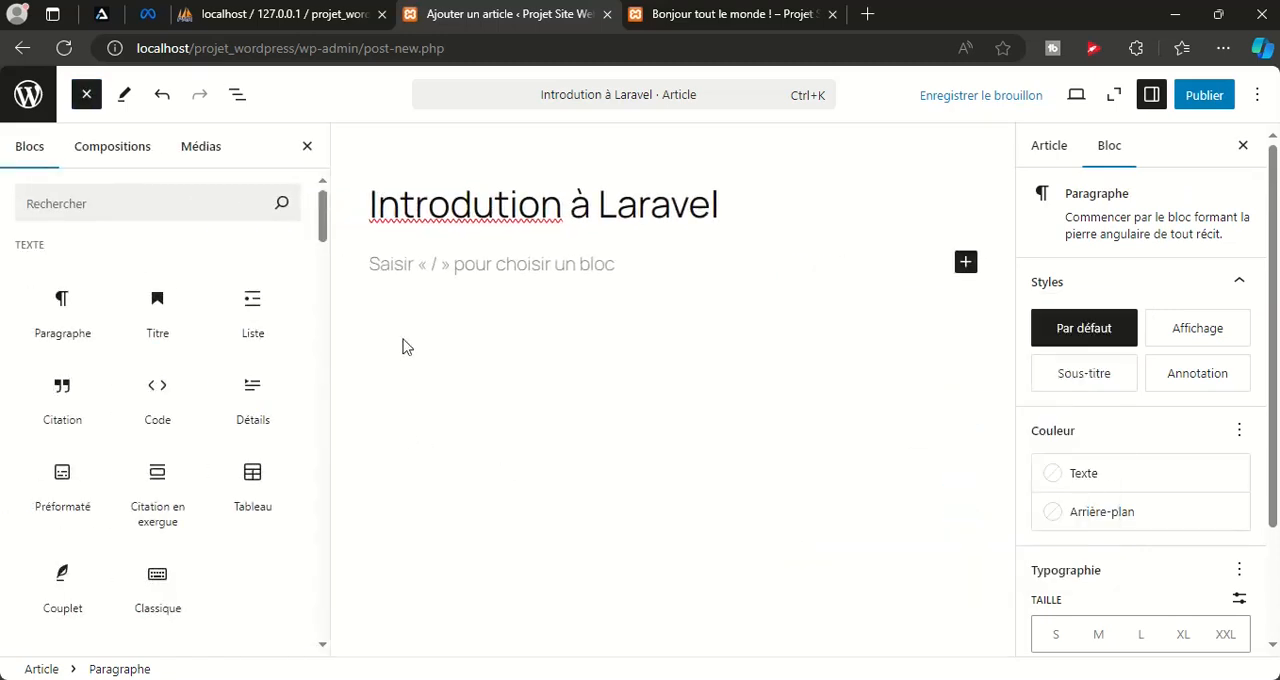
pyautogui.click(120, 203)
pyautogui.write('vid')
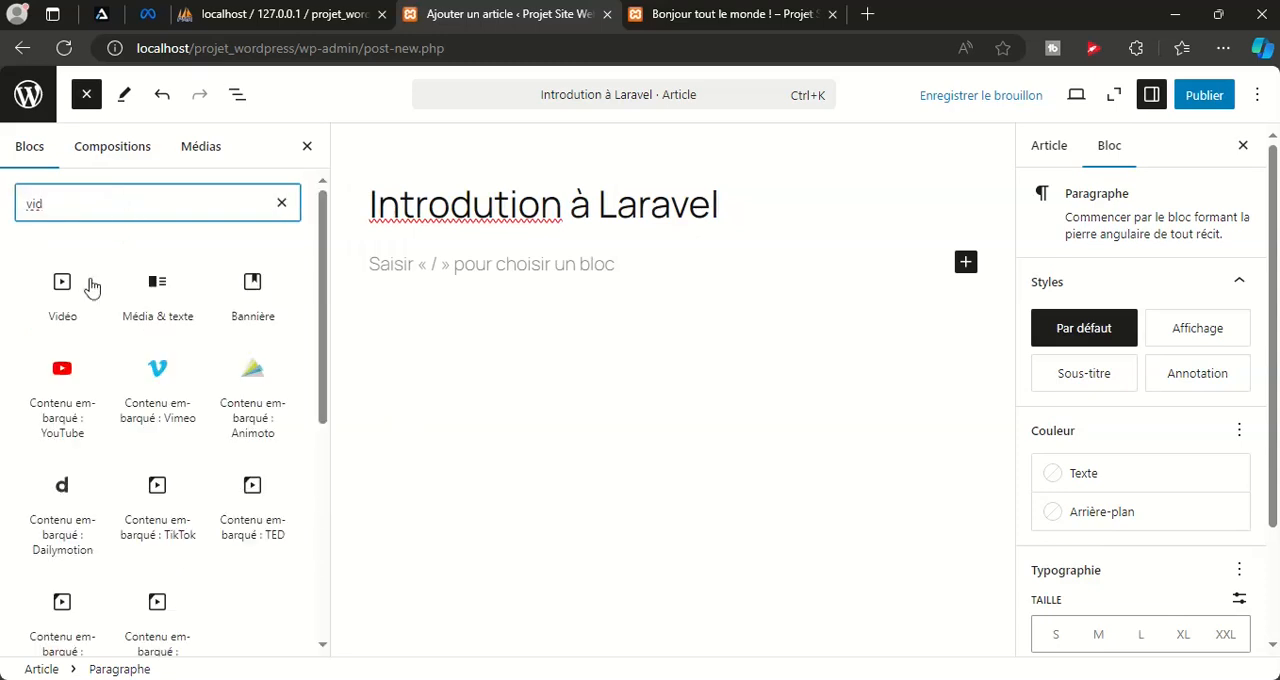
pyautogui.click(60, 292)
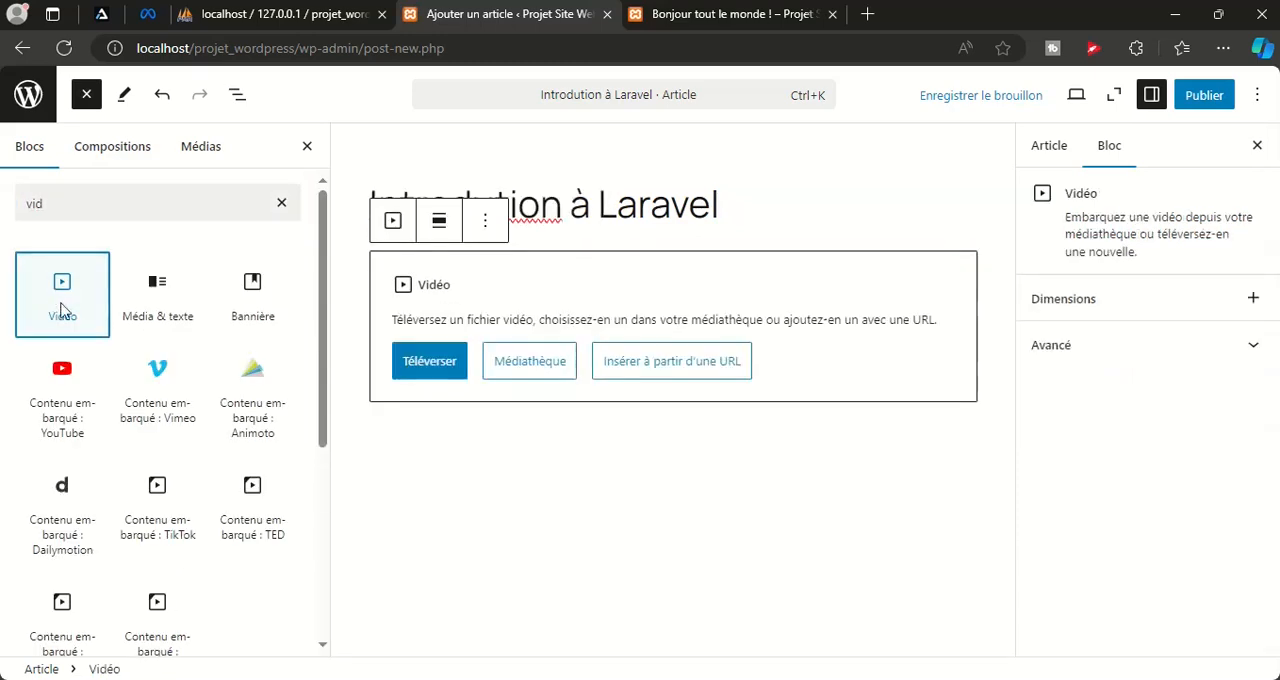
# Fill the video block with 01.-Introduction-a-Laravel.mp4 from the media library and look over its playback settings
pyautogui.click(543, 368)
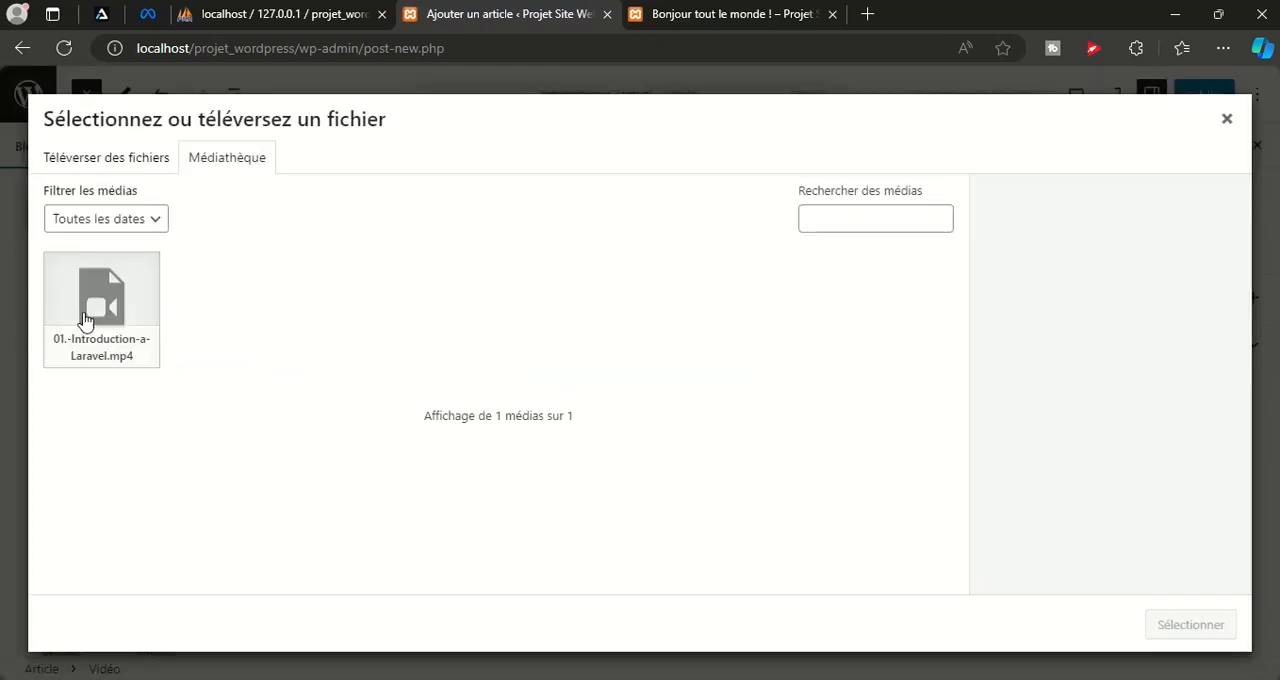
pyautogui.click(85, 320)
pyautogui.click(1153, 632)
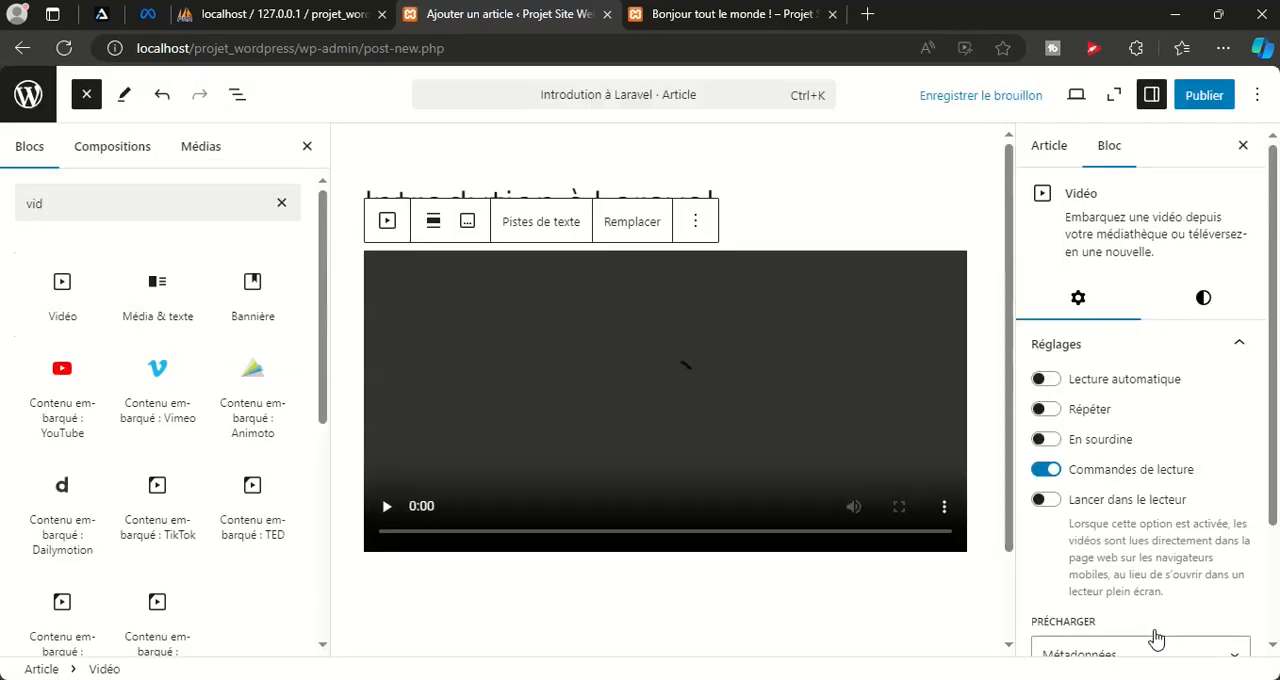
pyautogui.scroll(2, 817, 528)
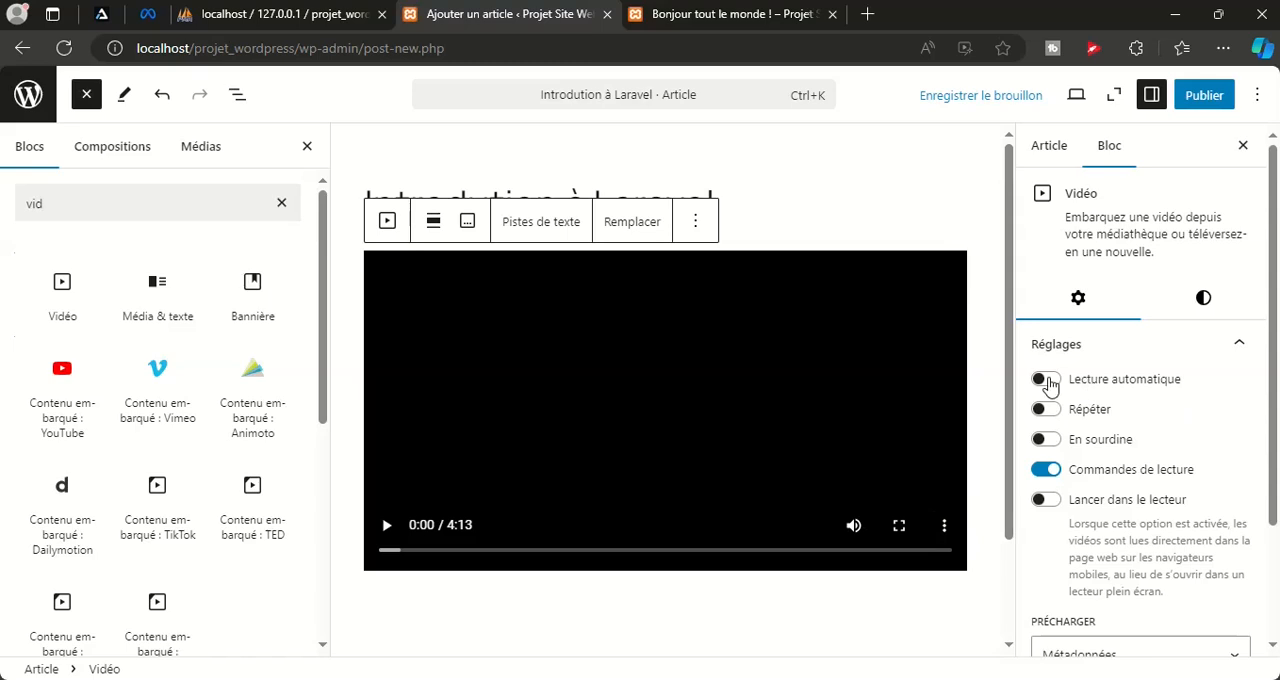
pyautogui.scroll(-3, 1097, 380)
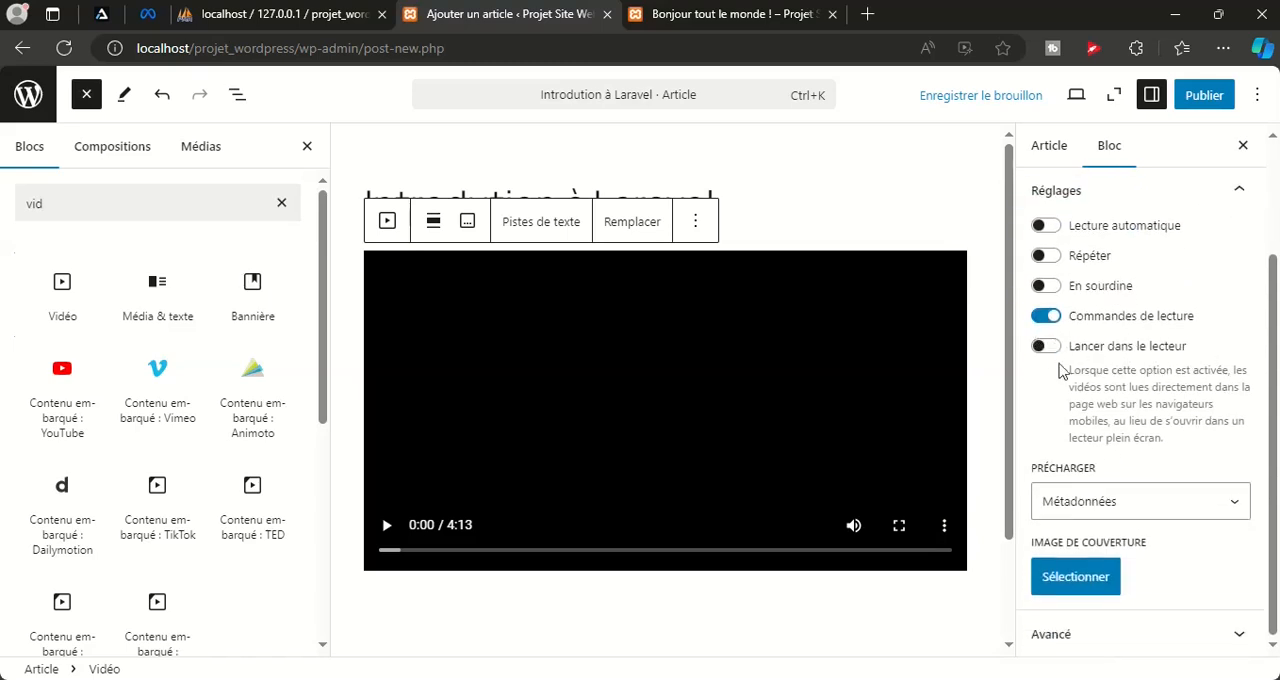
pyautogui.scroll(3, 1186, 495)
# Publish the "Introdution à Laravel" post and open it on the public site
pyautogui.click(1222, 98)
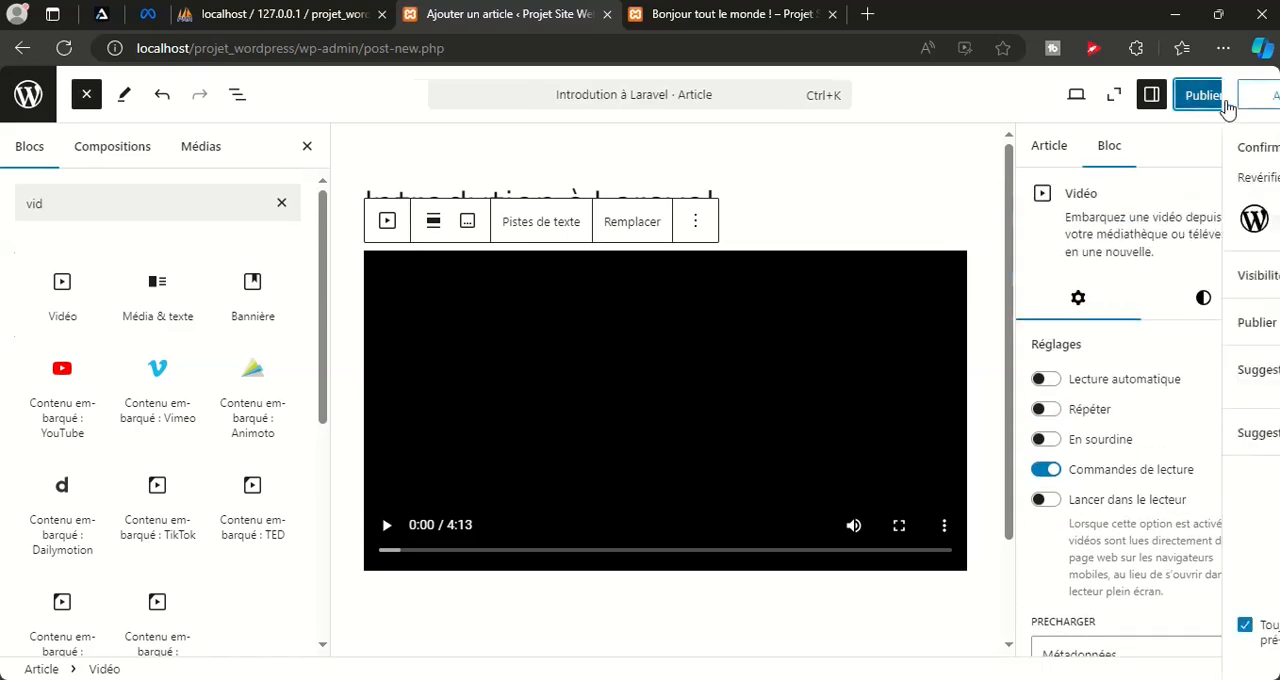
pyautogui.click(1224, 102)
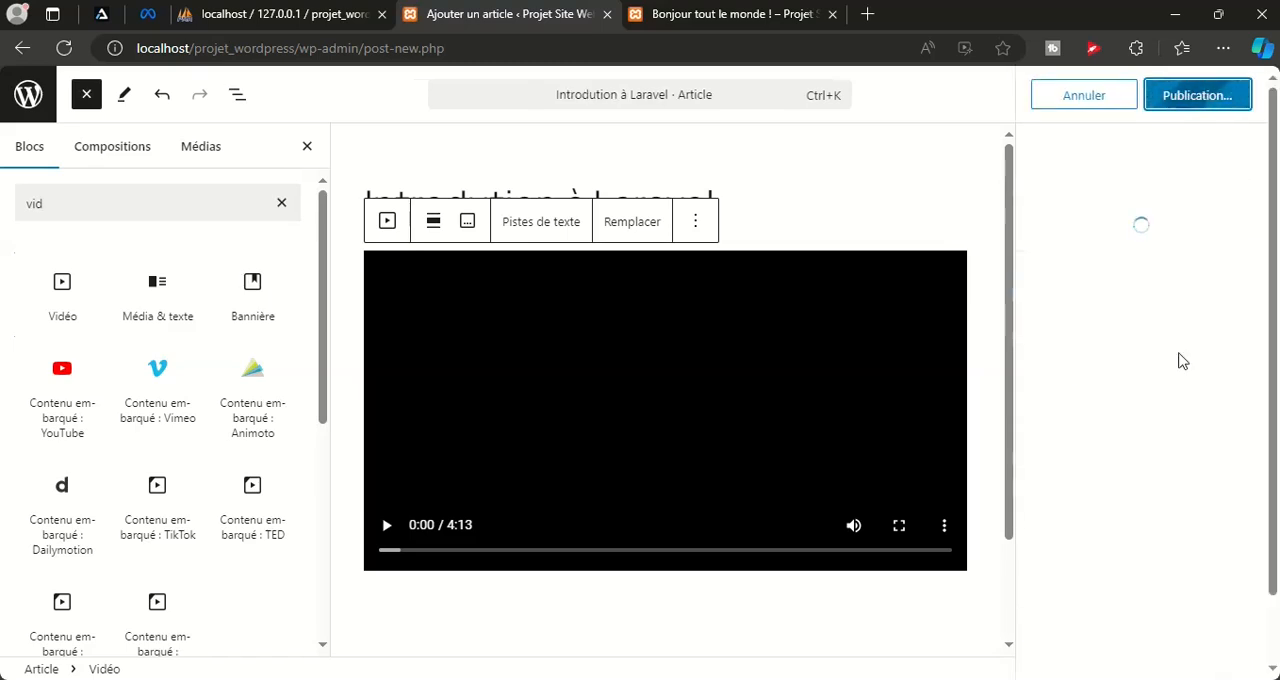
pyautogui.click(244, 642)
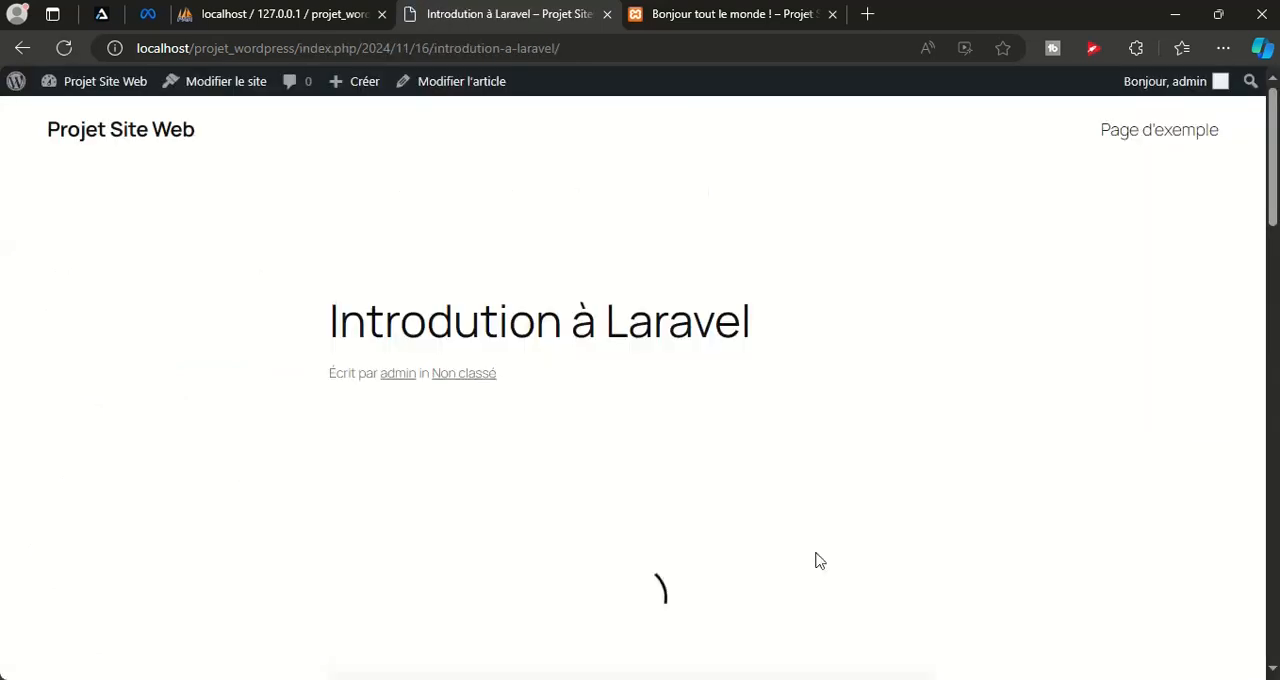
# Play the video in the published post, skip ahead to roughly three quarters of its length and look over the page
pyautogui.scroll(-2, 780, 429)
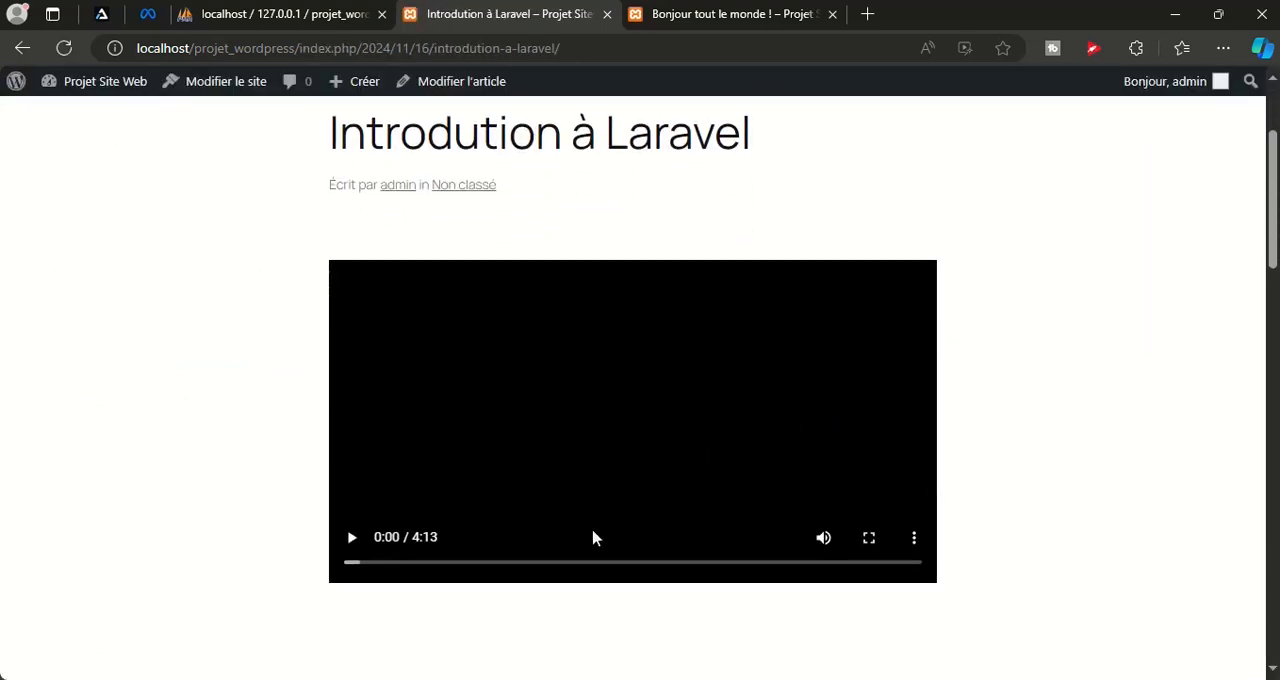
pyautogui.click(353, 540)
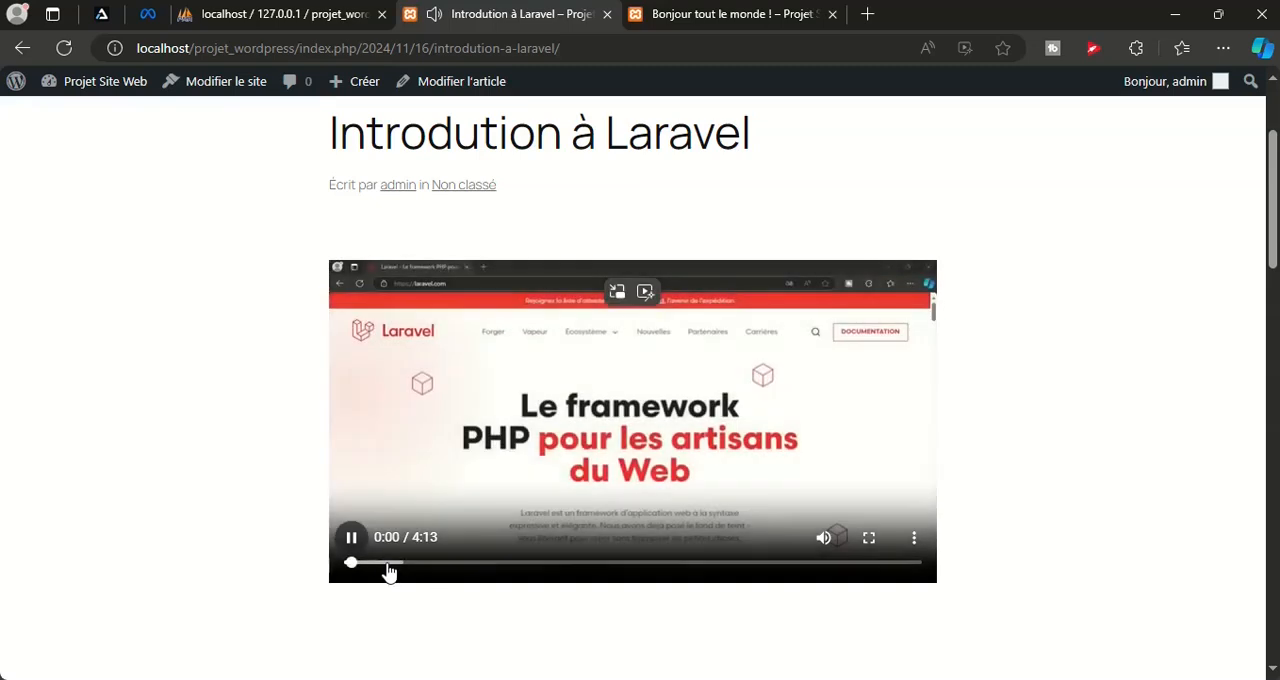
pyautogui.moveTo(360, 566); pyautogui.dragTo(790, 575)
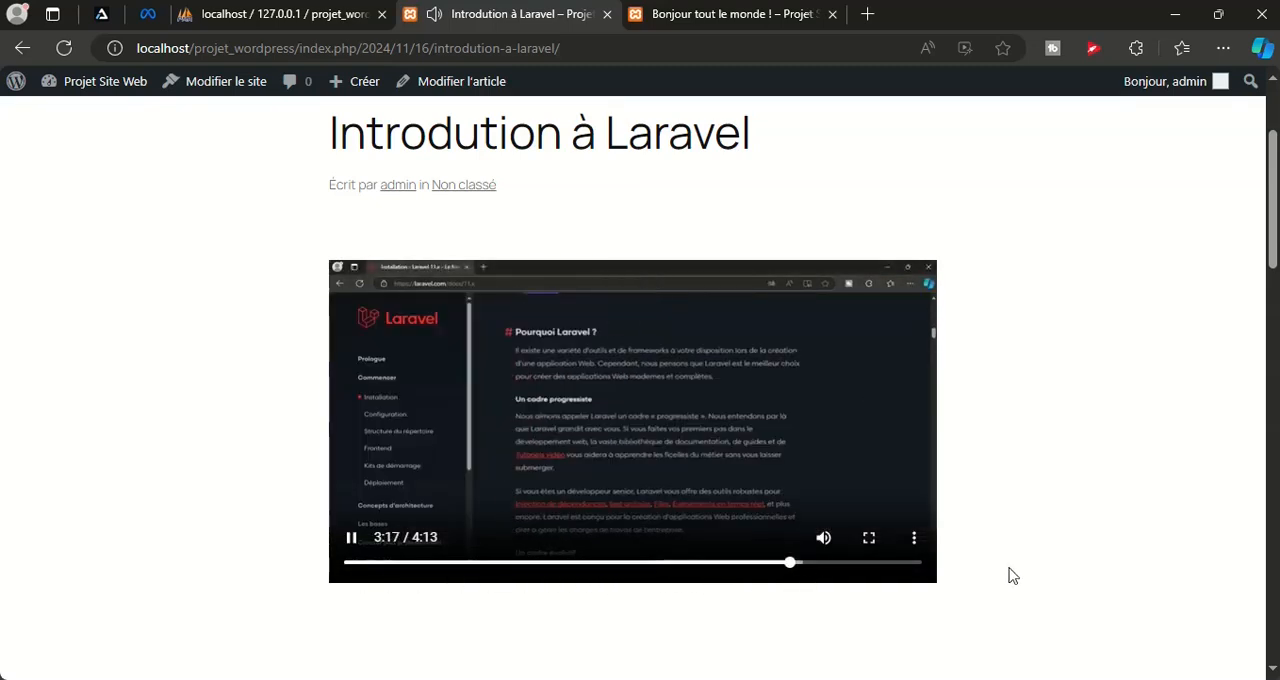
pyautogui.scroll(2, 1015, 575)
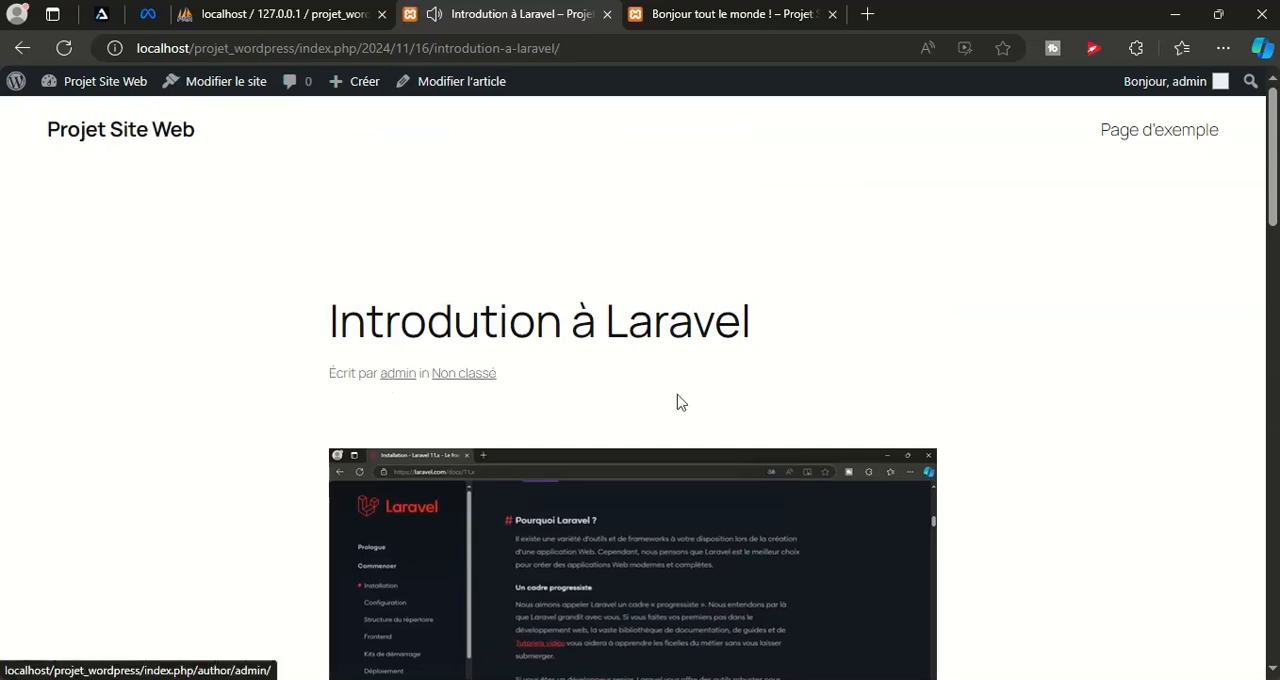
pyautogui.scroll(-3, 670, 420)
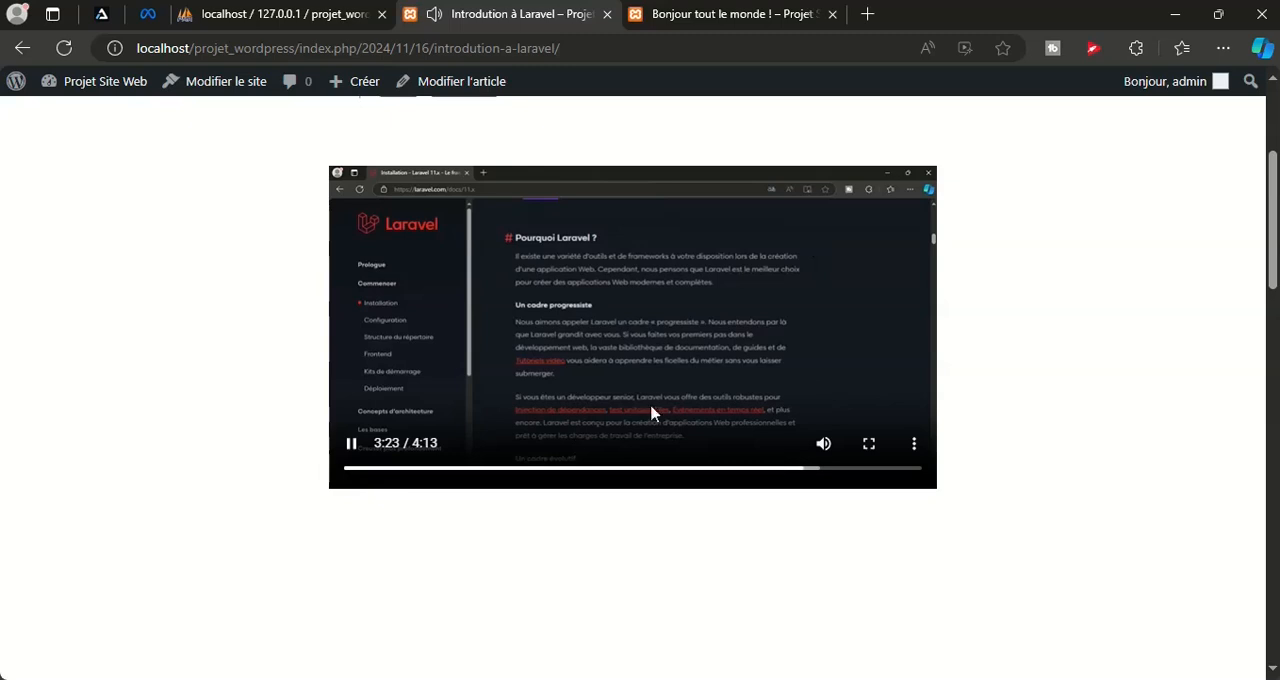
# Open the public site's home page and look over the blog listing with the video post
pyautogui.scroll(3, 651, 412)
pyautogui.click(160, 137)
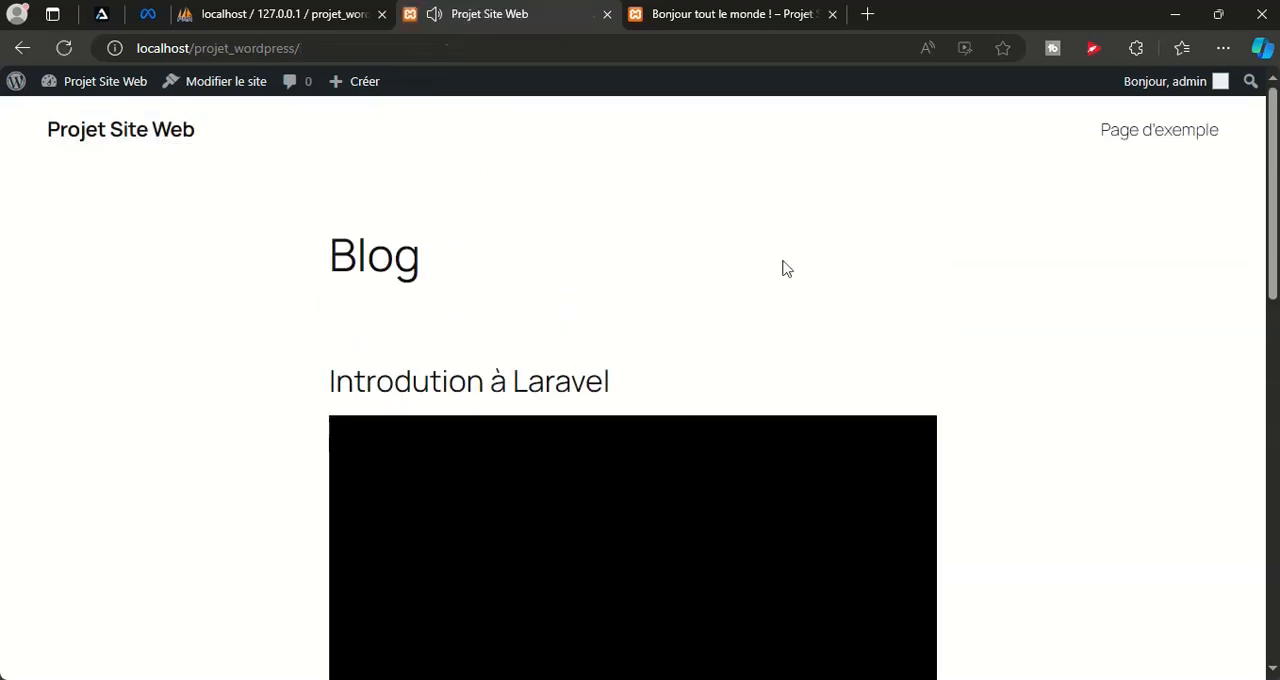
pyautogui.scroll(-3, 917, 397)
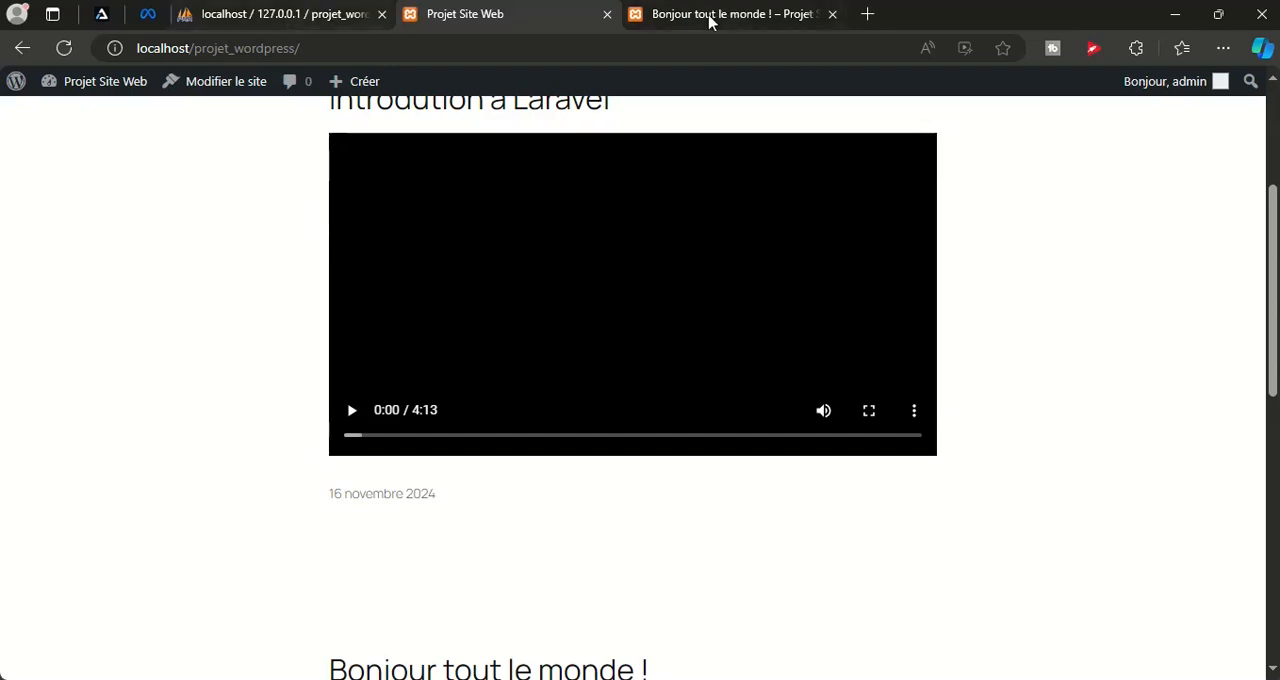
# Return to the dashboard's list of all pages and close the spare "Bonjour tout le monde !" tab
pyautogui.moveTo(50, 84)
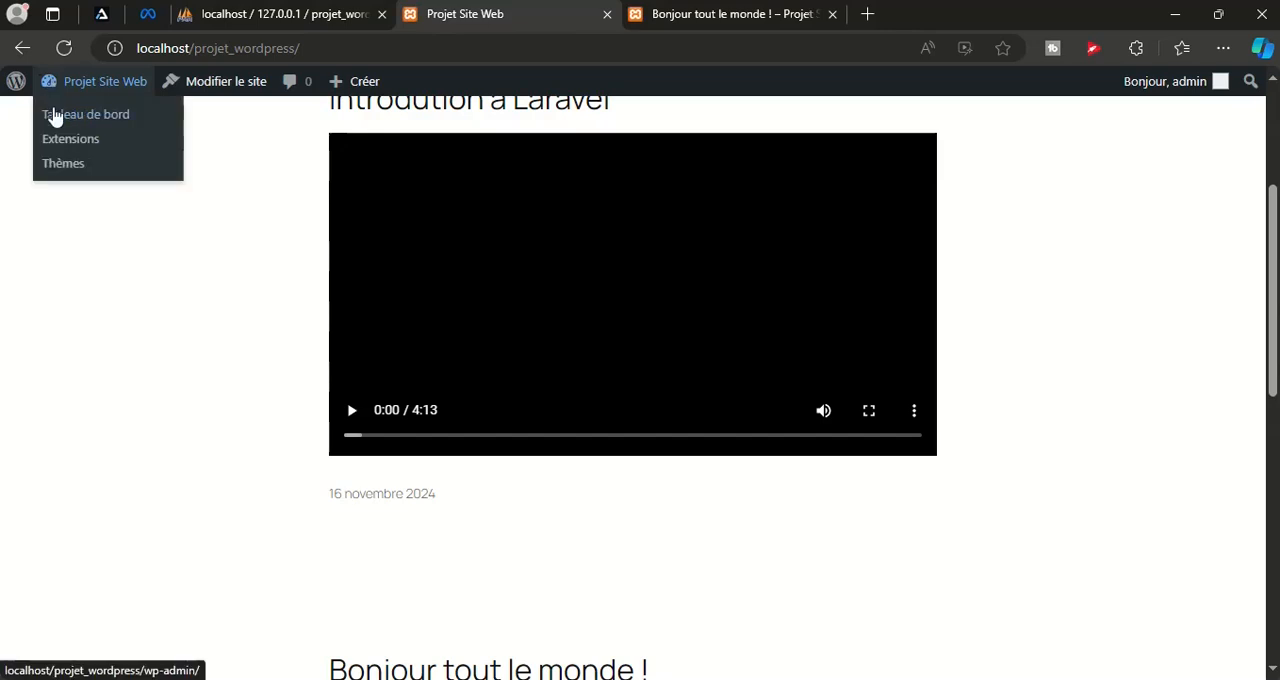
pyautogui.click(55, 116)
pyautogui.click(832, 14)
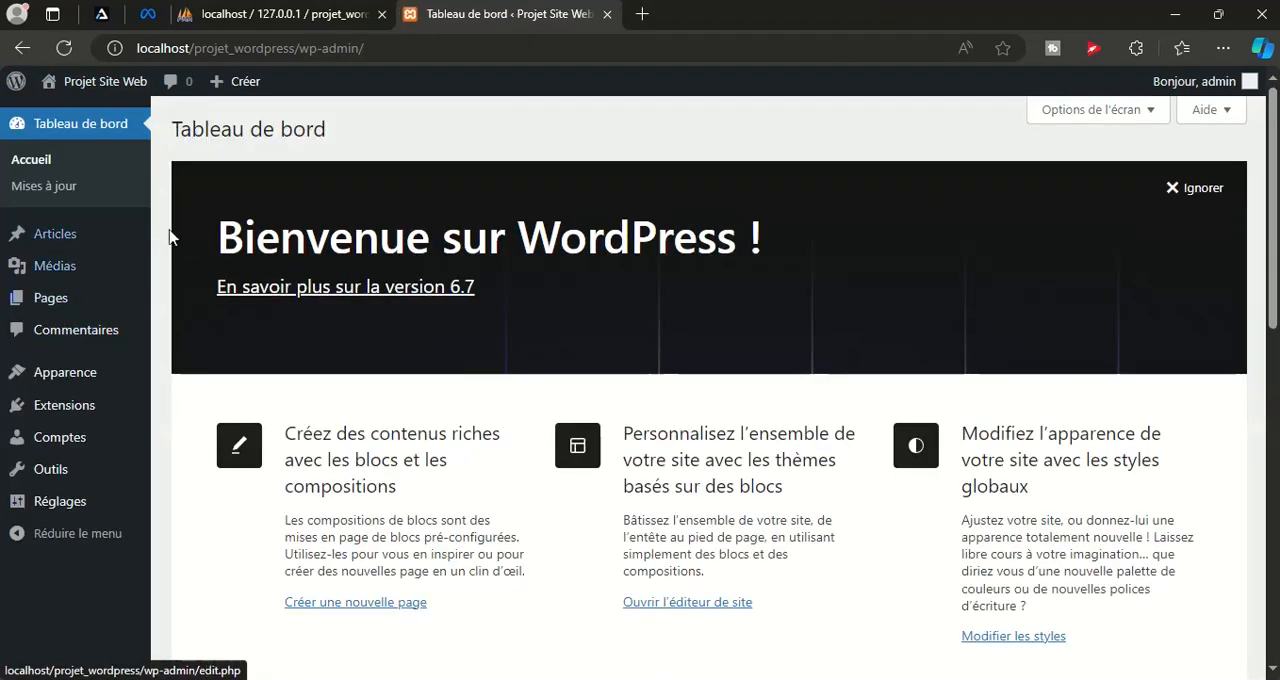
pyautogui.moveTo(30, 300)
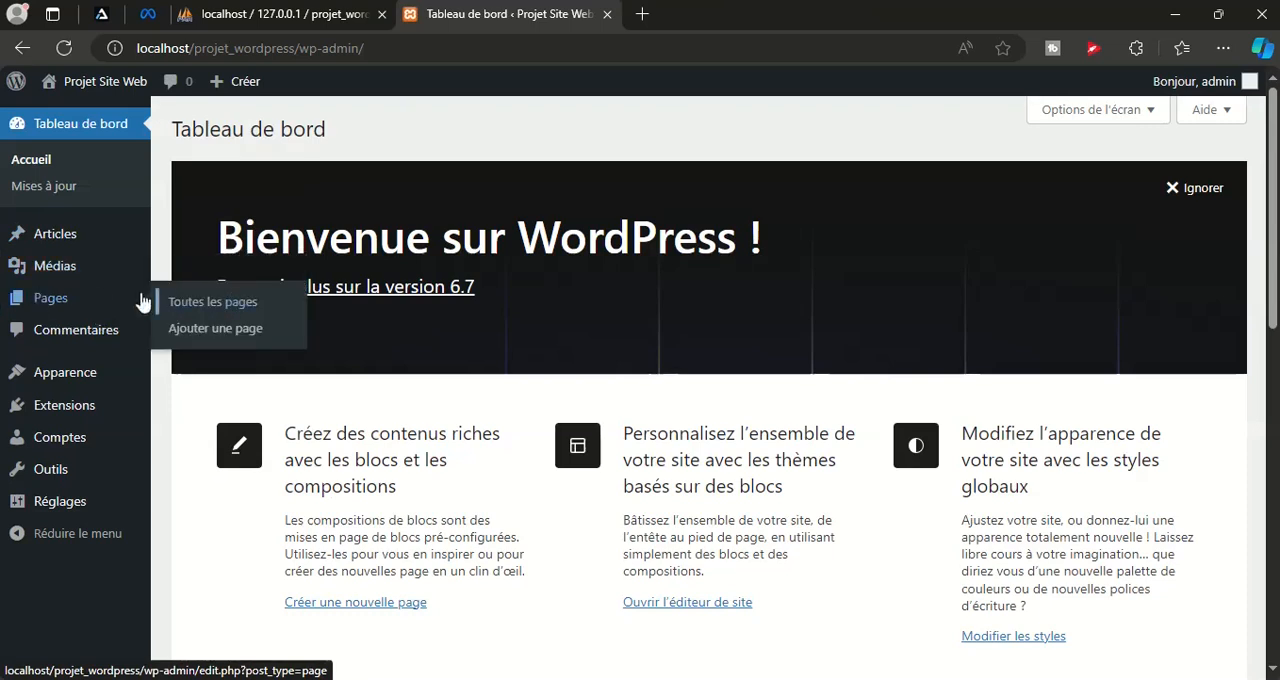
pyautogui.click(45, 301)
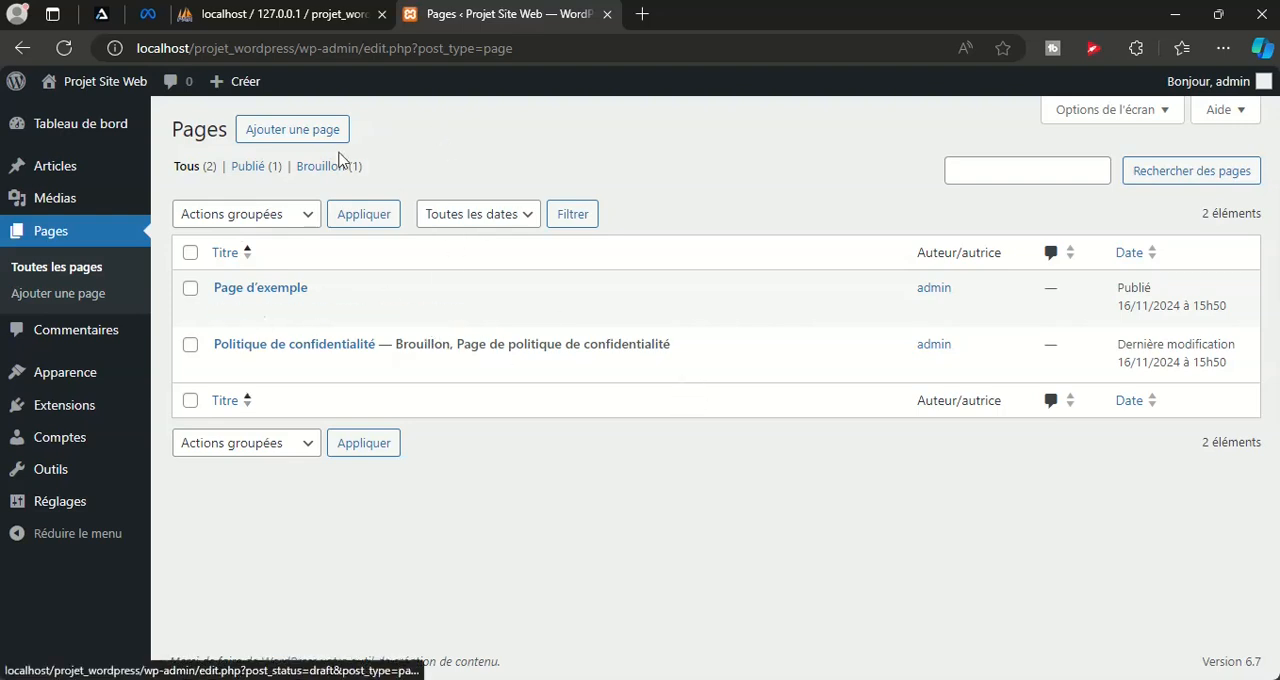
# View the public site in a separate tab, examine its blog listing and header navigation, and close that tab
pyautogui.moveTo(78, 84)
pyautogui.rightClick(63, 113)
pyautogui.click(127, 127)
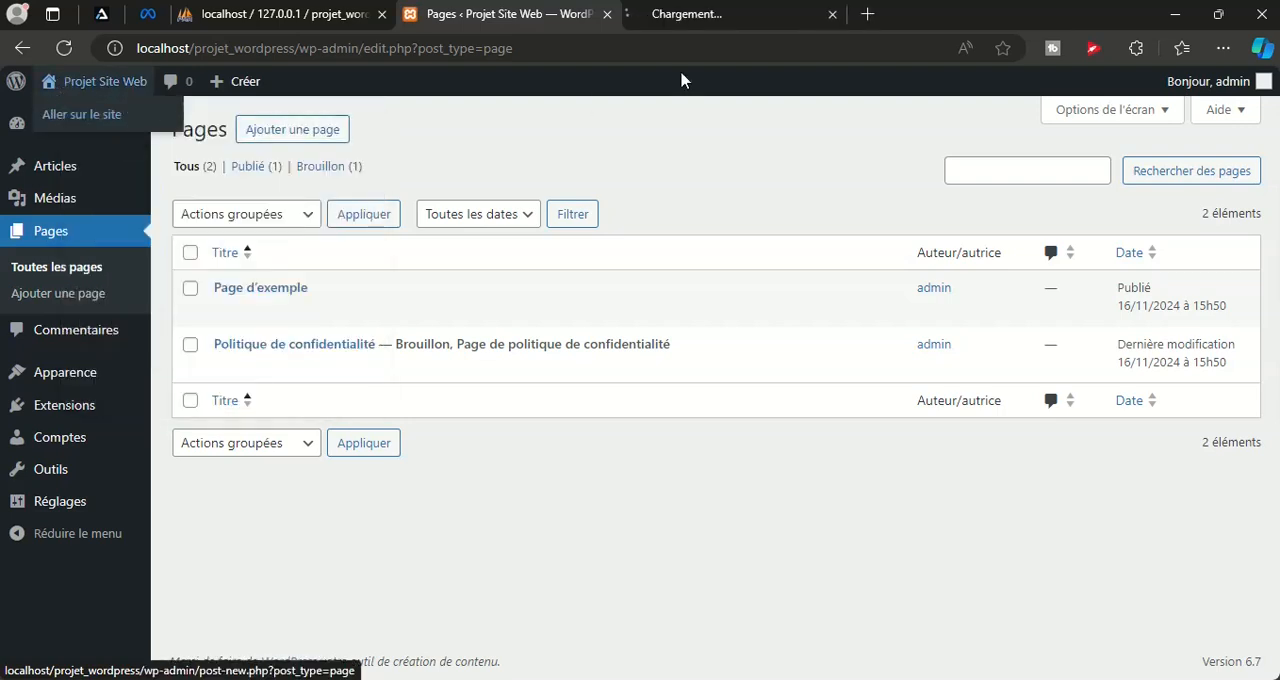
pyautogui.click(700, 14)
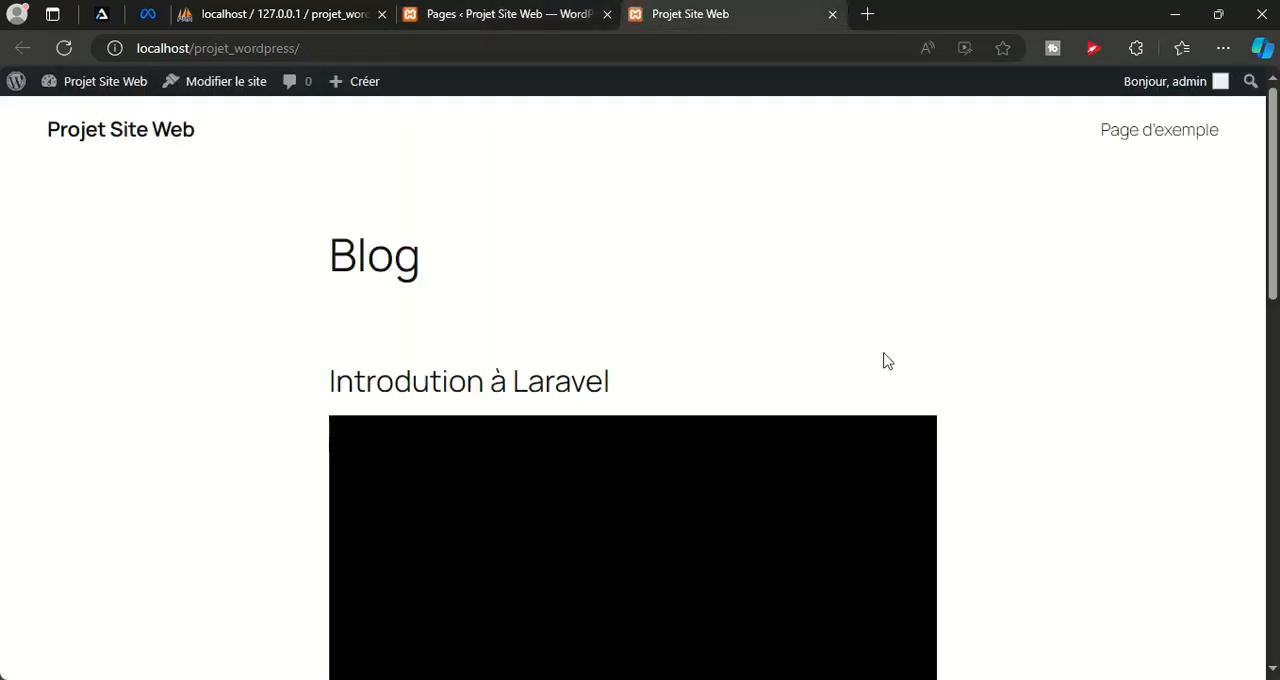
pyautogui.scroll(-3, 1107, 482)
pyautogui.scroll(3, 1106, 480)
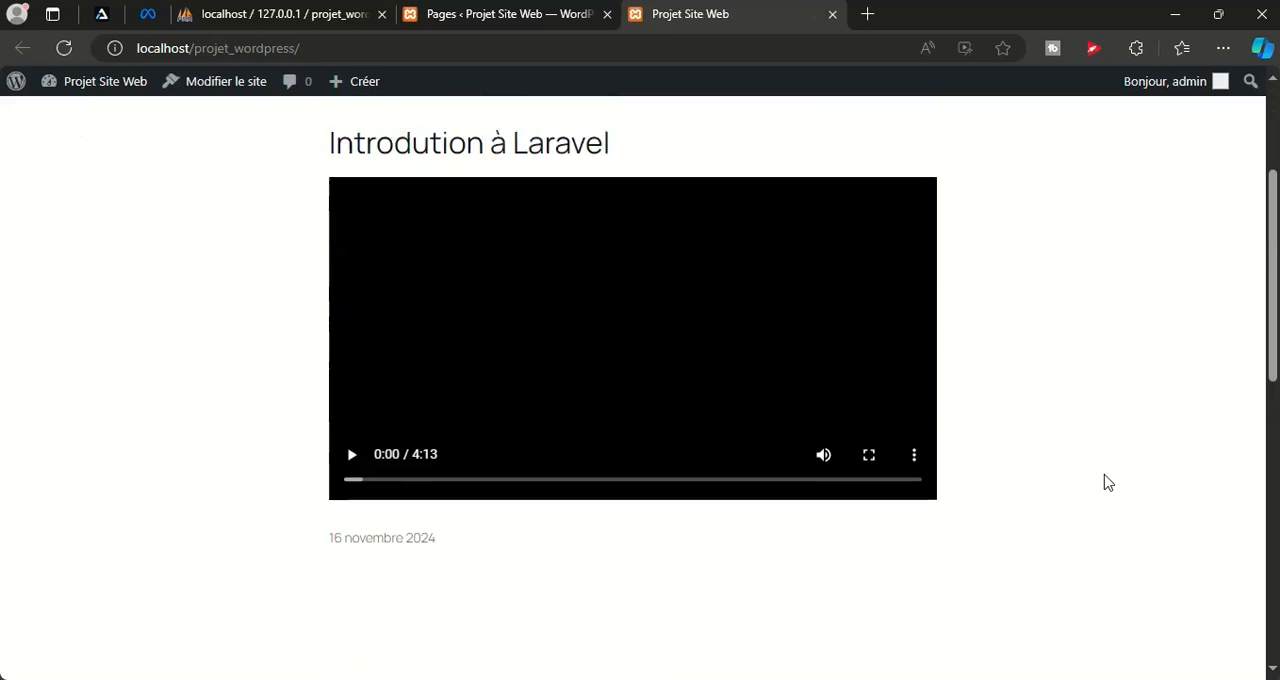
pyautogui.scroll(-3, 505, 325)
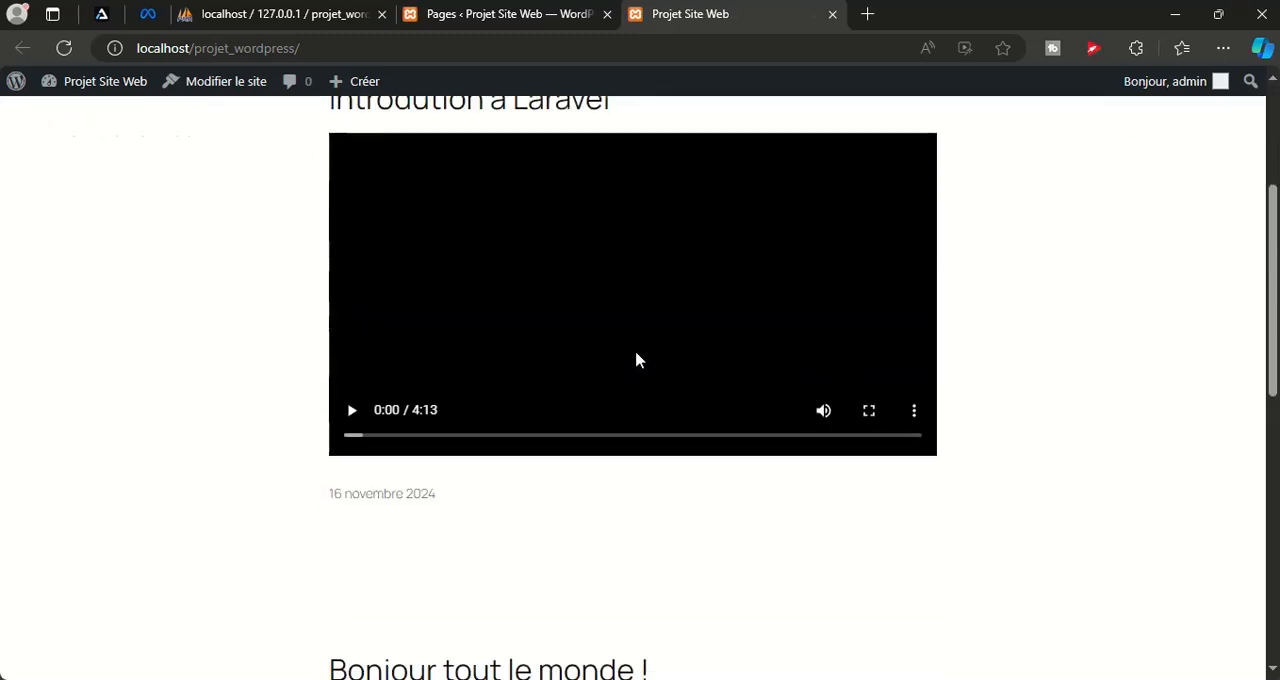
pyautogui.scroll(-6, 994, 460)
pyautogui.scroll(10, 994, 460)
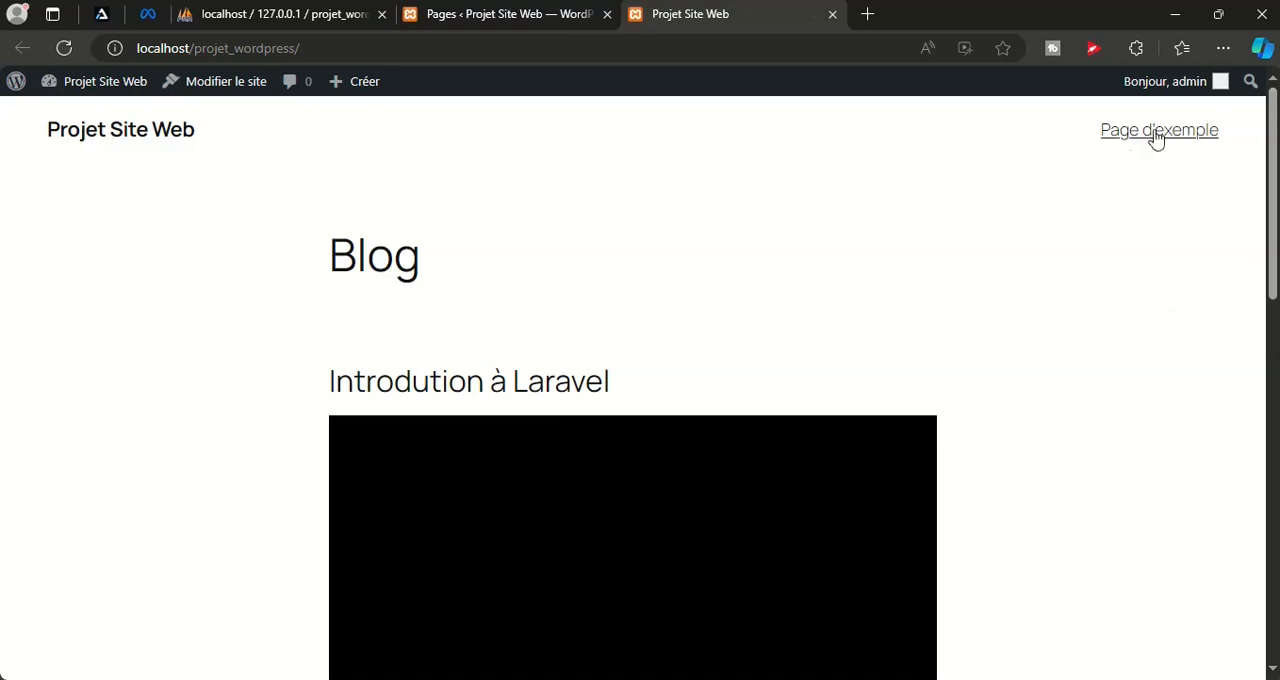
pyautogui.click(832, 15)
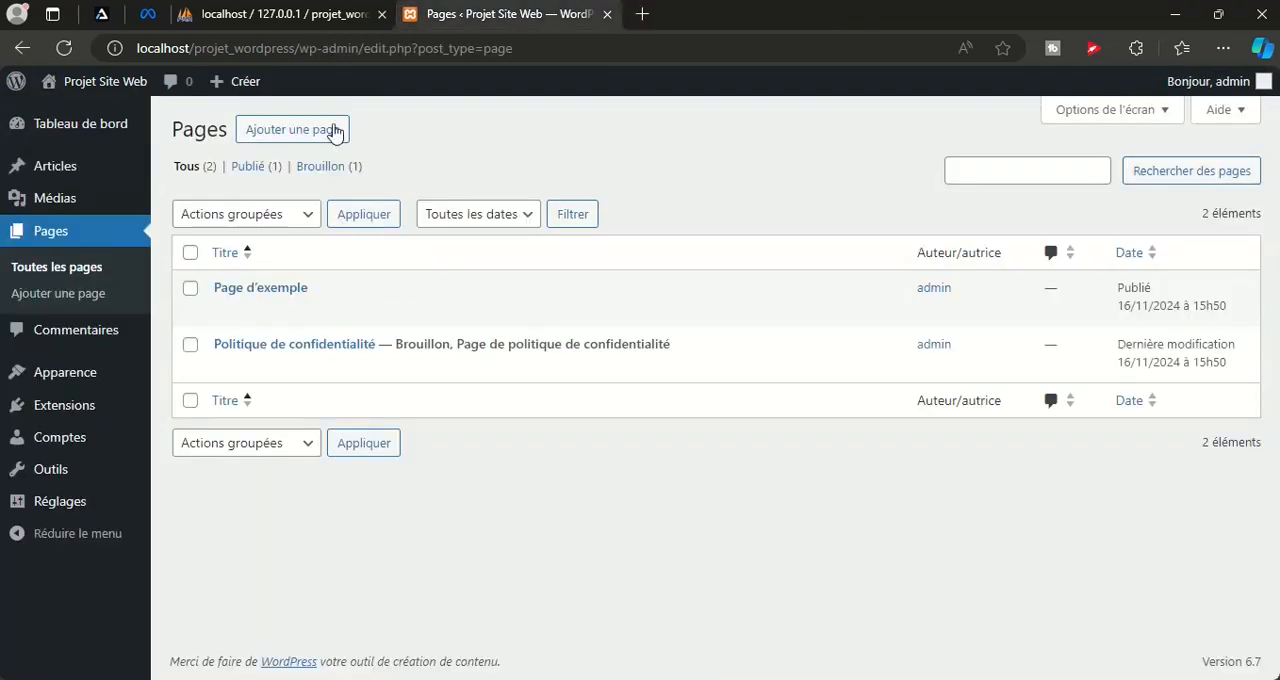
# Add a new page titled "Accueil" and insert a Bannière block below the title
pyautogui.click(283, 130)
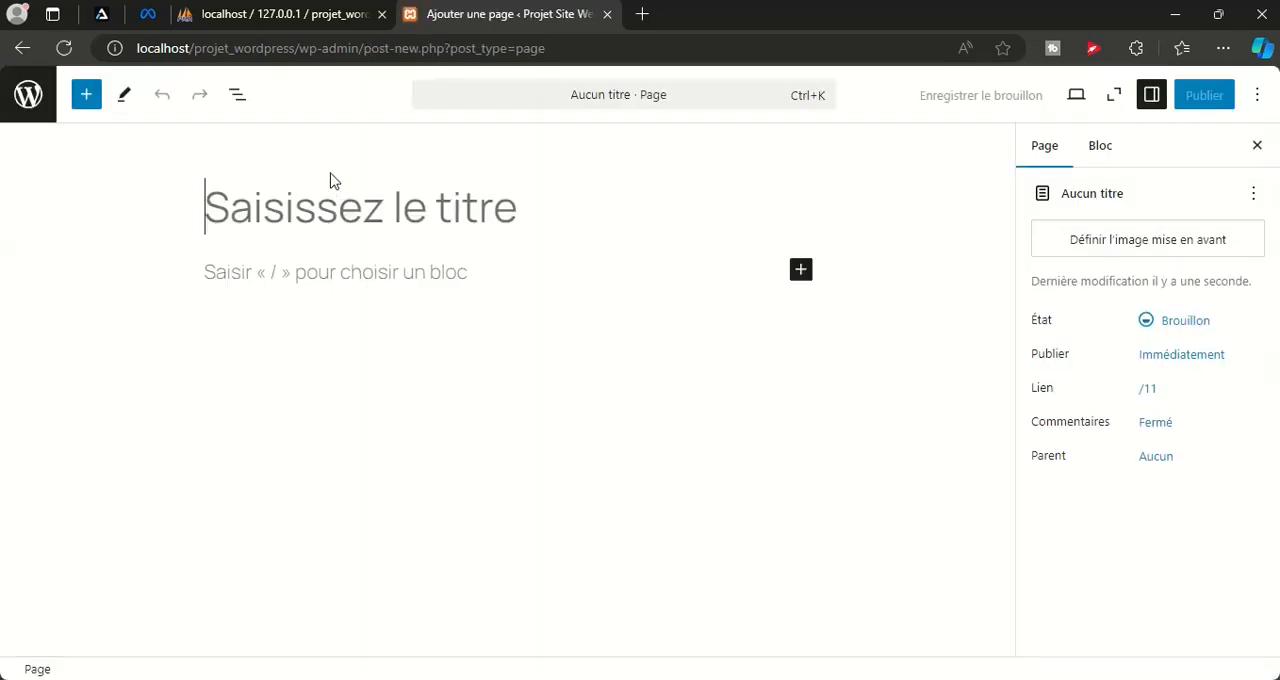
pyautogui.write('Accueil')
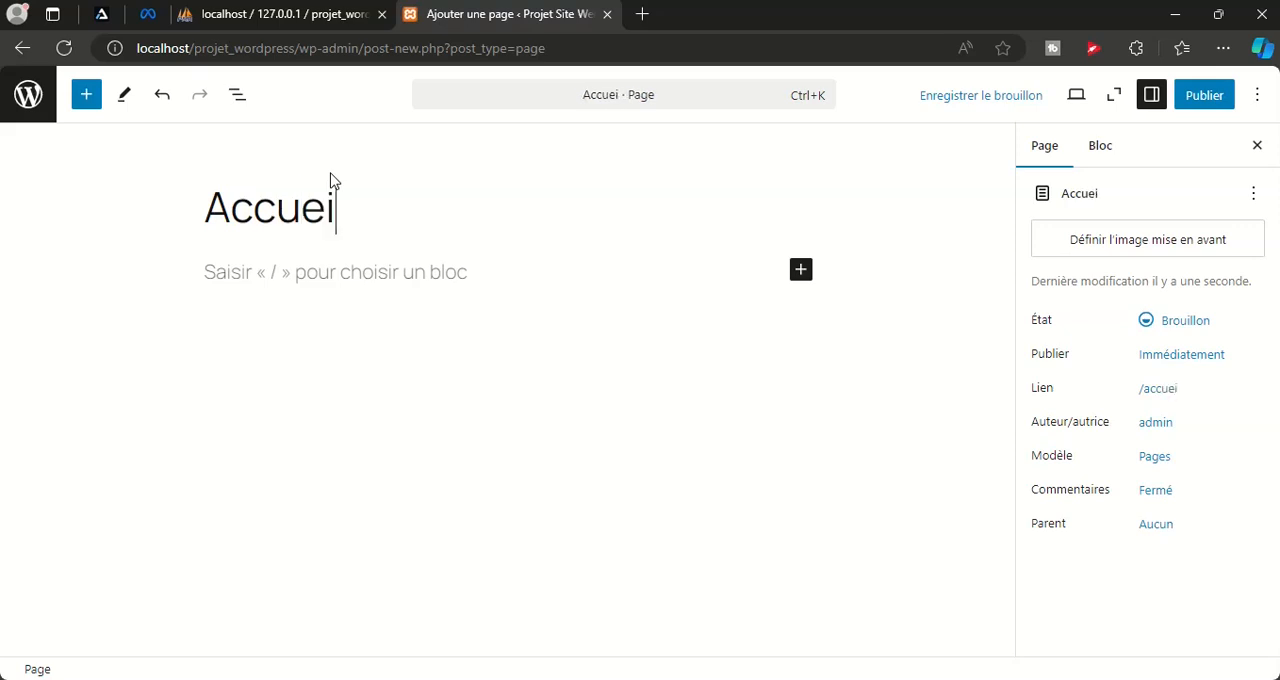
pyautogui.click(800, 272)
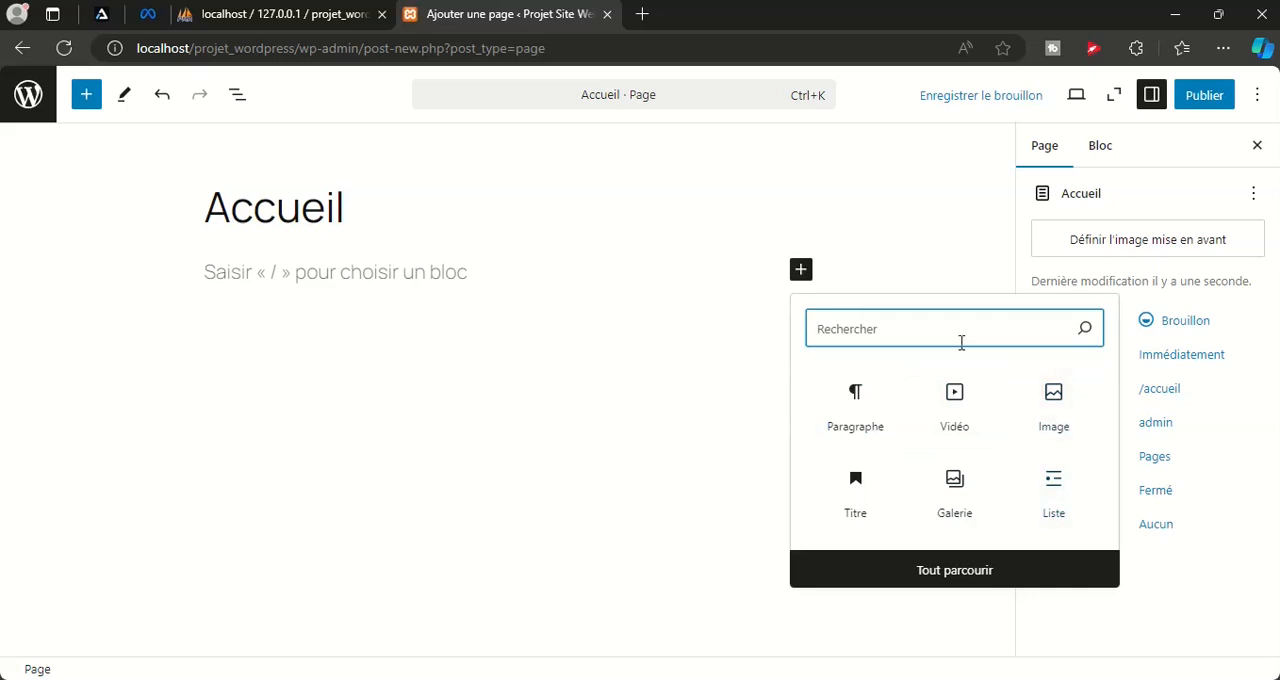
pyautogui.write('ban')
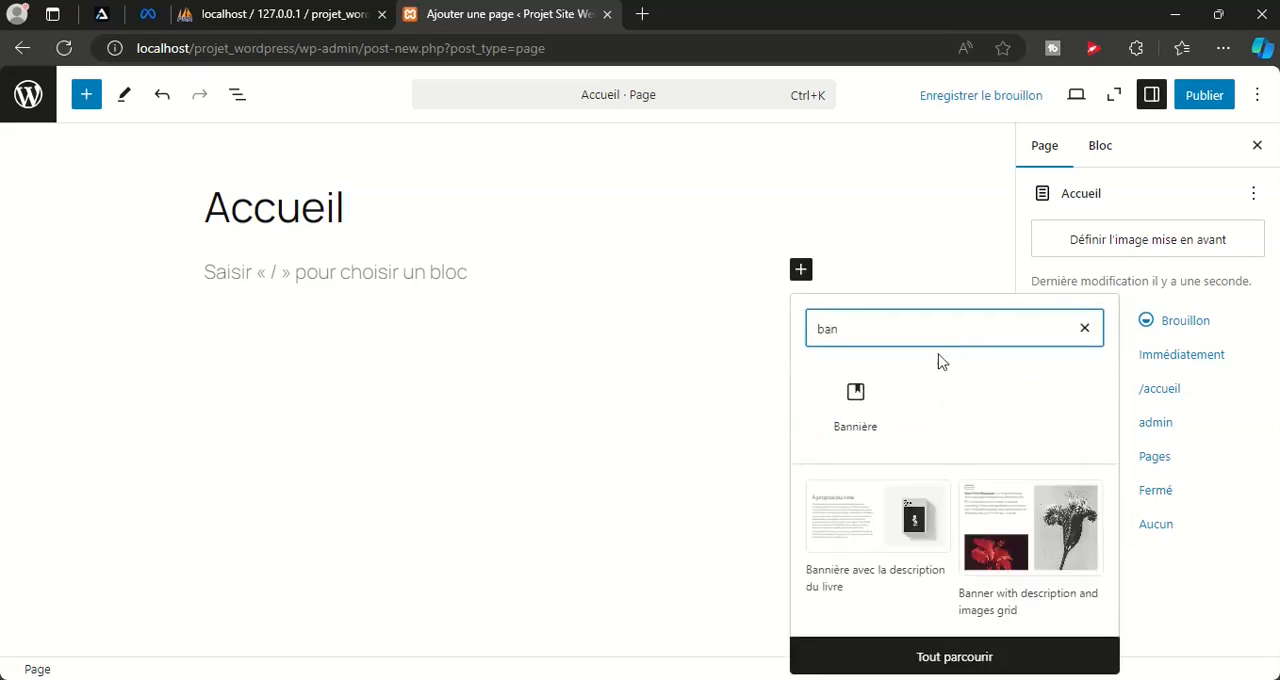
pyautogui.click(856, 400)
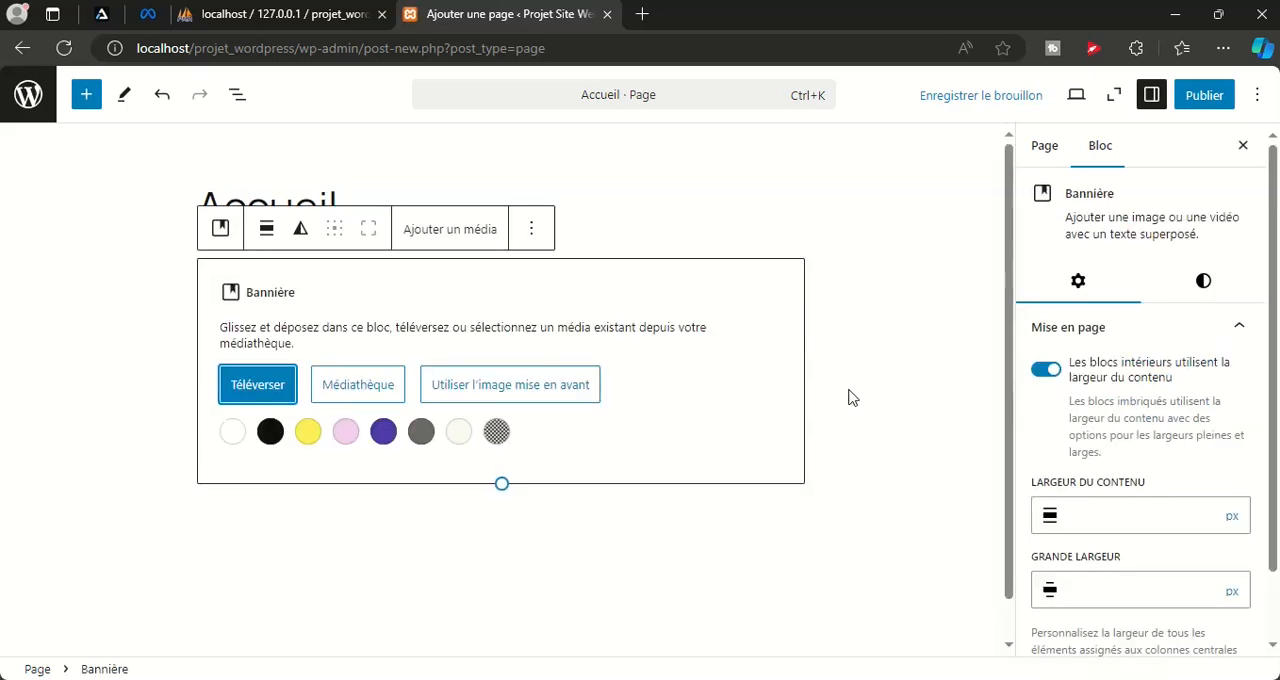
# Upload 6007.jpg from the Downloads folder as the banner's image
pyautogui.click(252, 388)
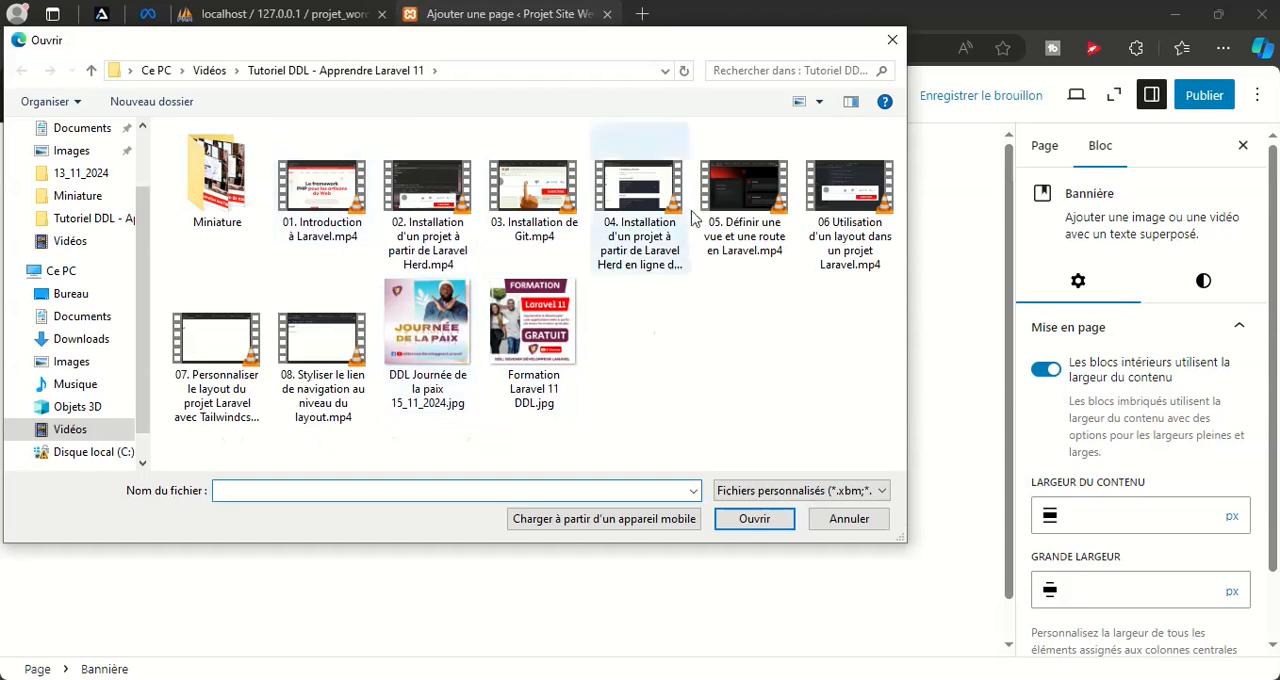
pyautogui.click(70, 340)
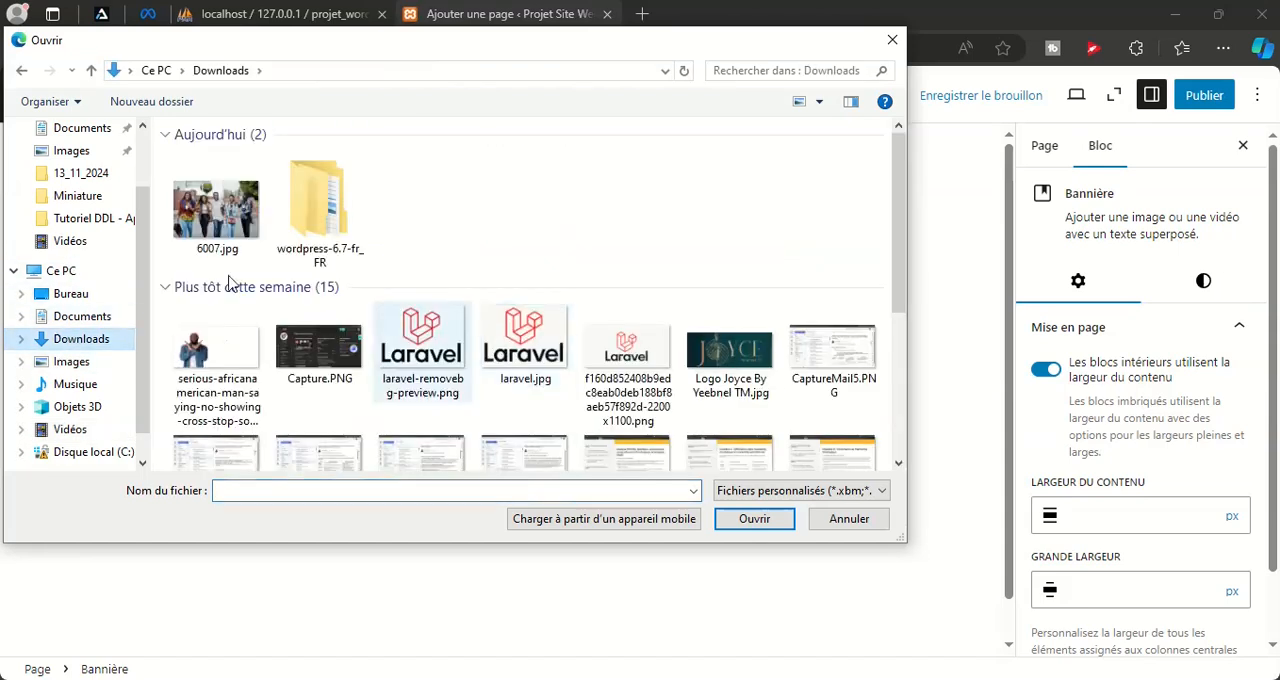
pyautogui.click(217, 207)
pyautogui.click(758, 522)
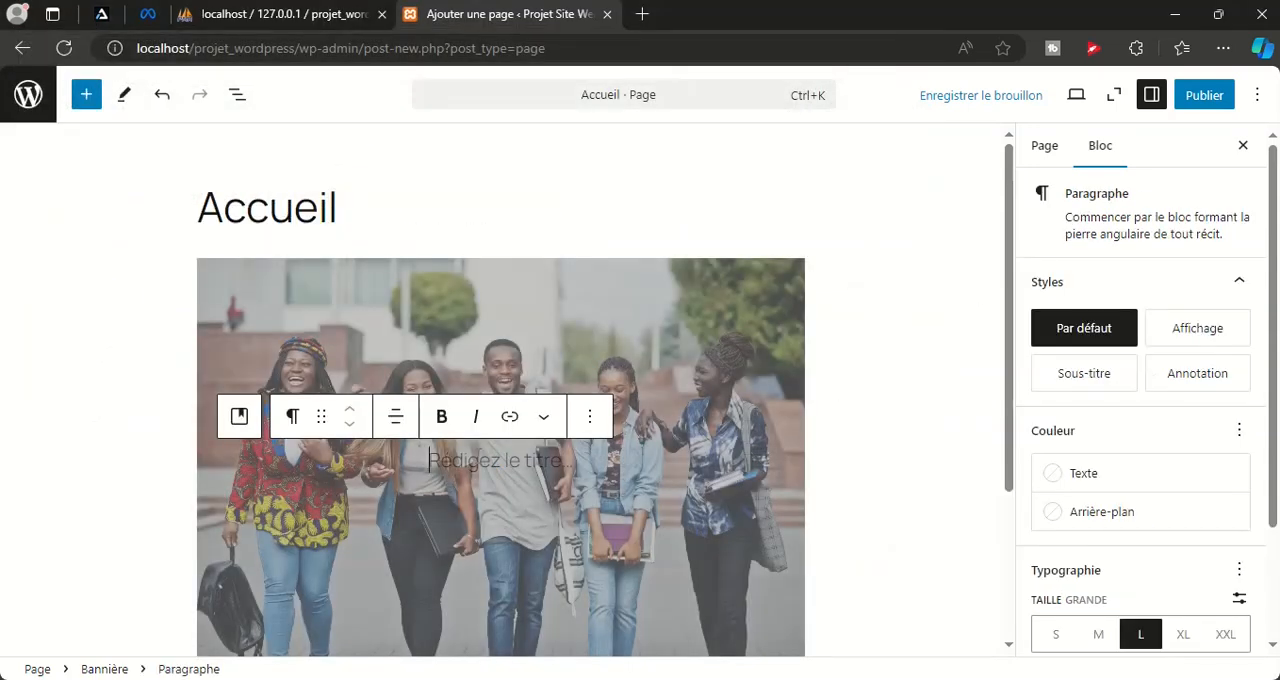
# Enter "Bienvenu(e) sur notre site internet." as the text over the banner image
pyautogui.write('Bienv')
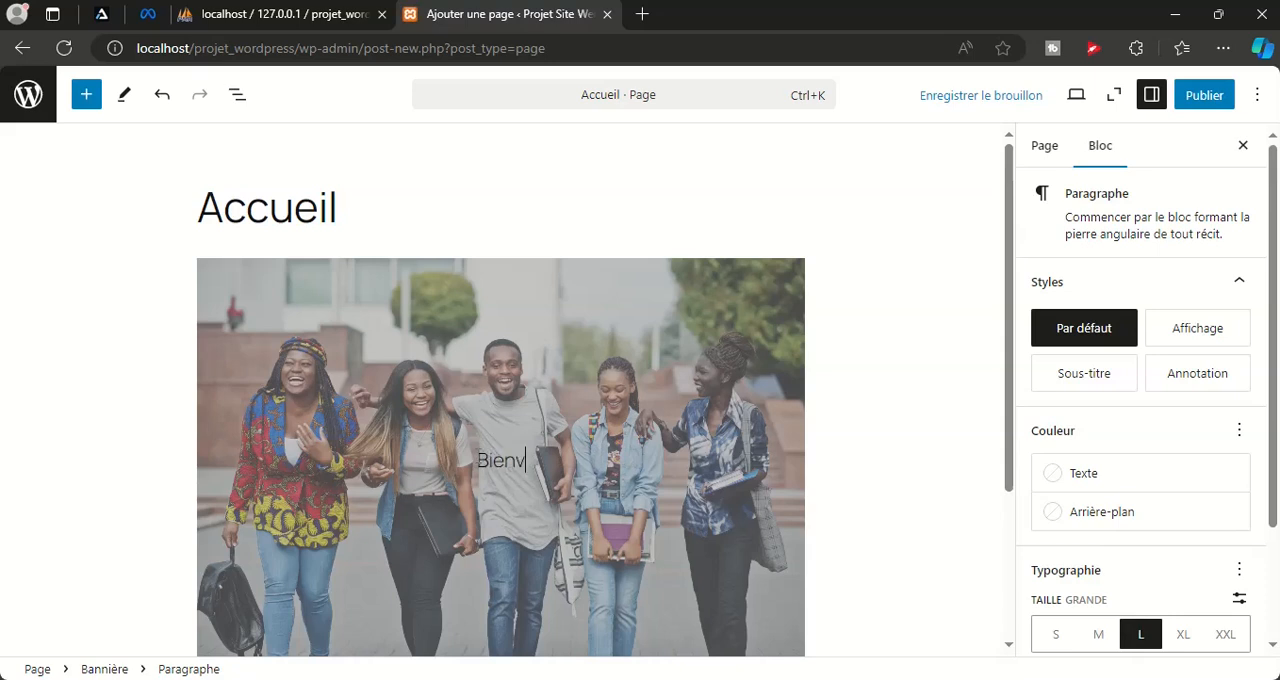
pyautogui.write('enuenu(e')
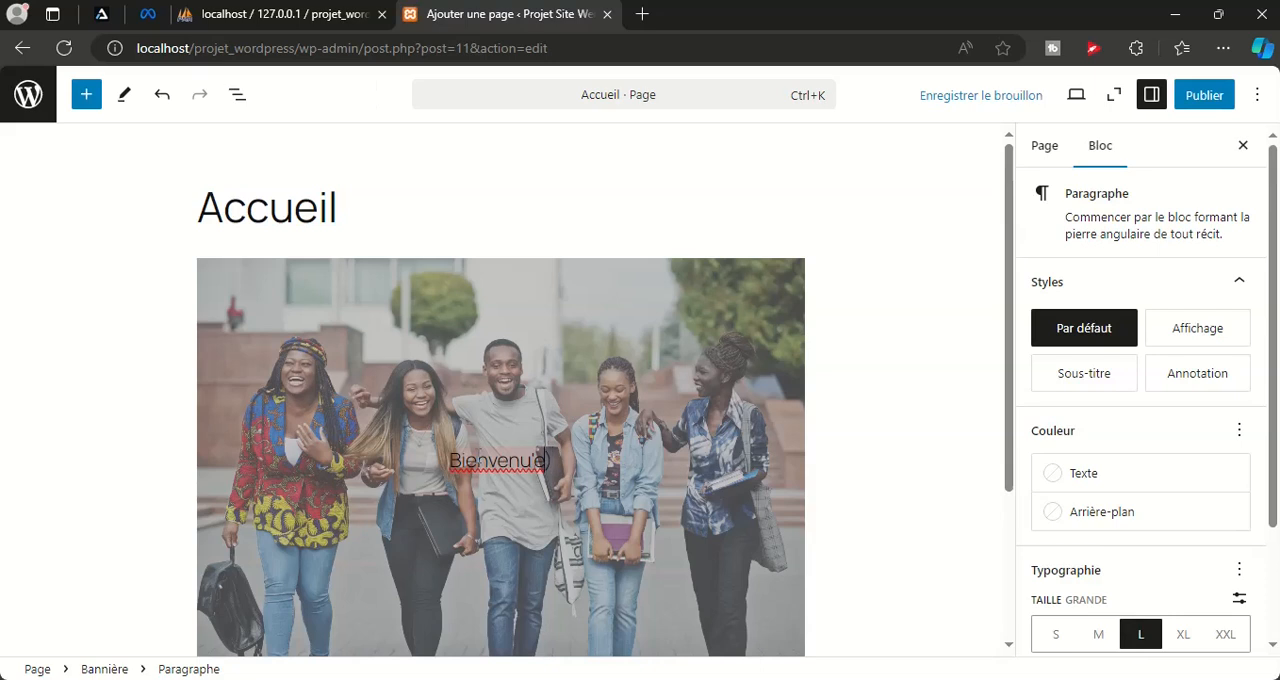
pyautogui.write(' (')
pyautogui.write(' sur no')
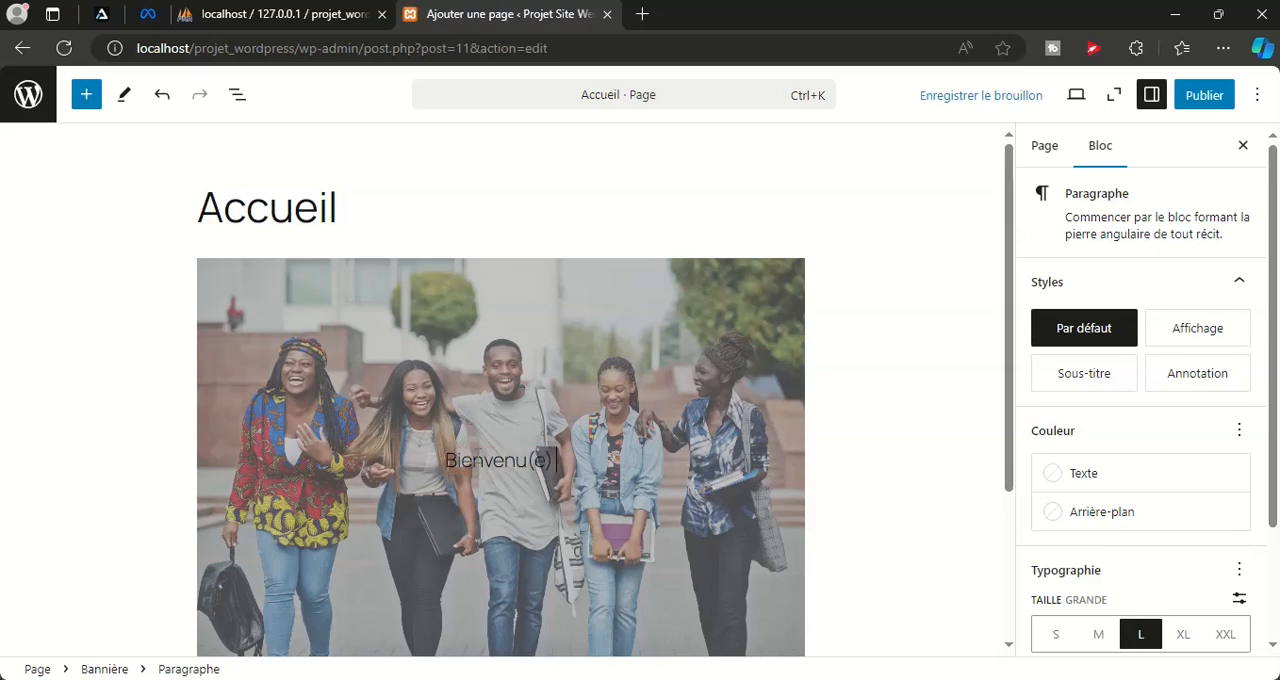
pyautogui.write('tre sit')
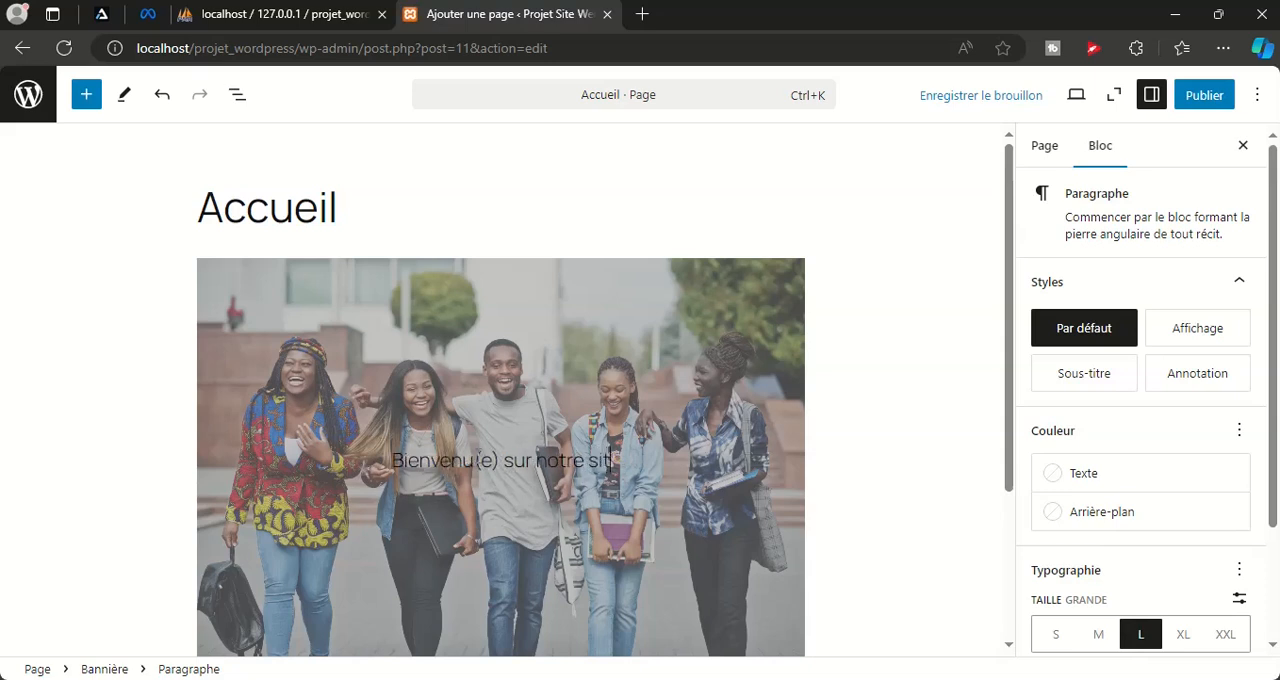
pyautogui.write('e internet.')
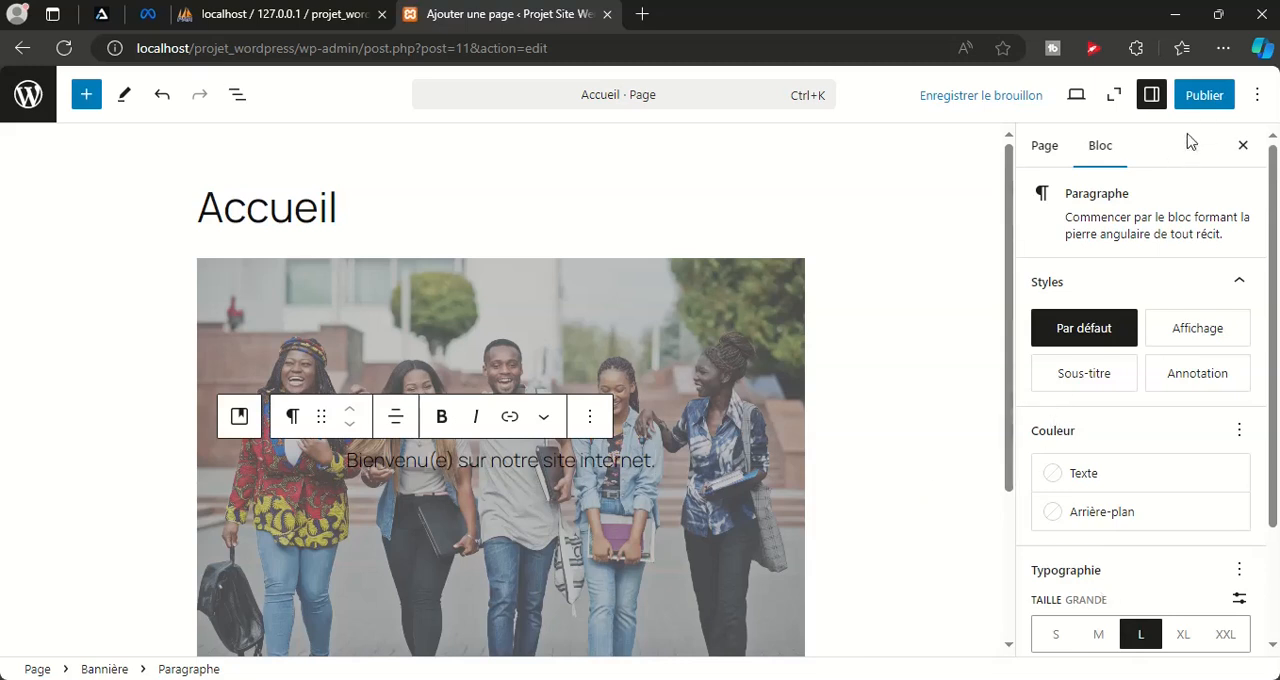
# Publish the "Accueil" page and look it over on the public site
pyautogui.click(1207, 95)
pyautogui.click(1211, 100)
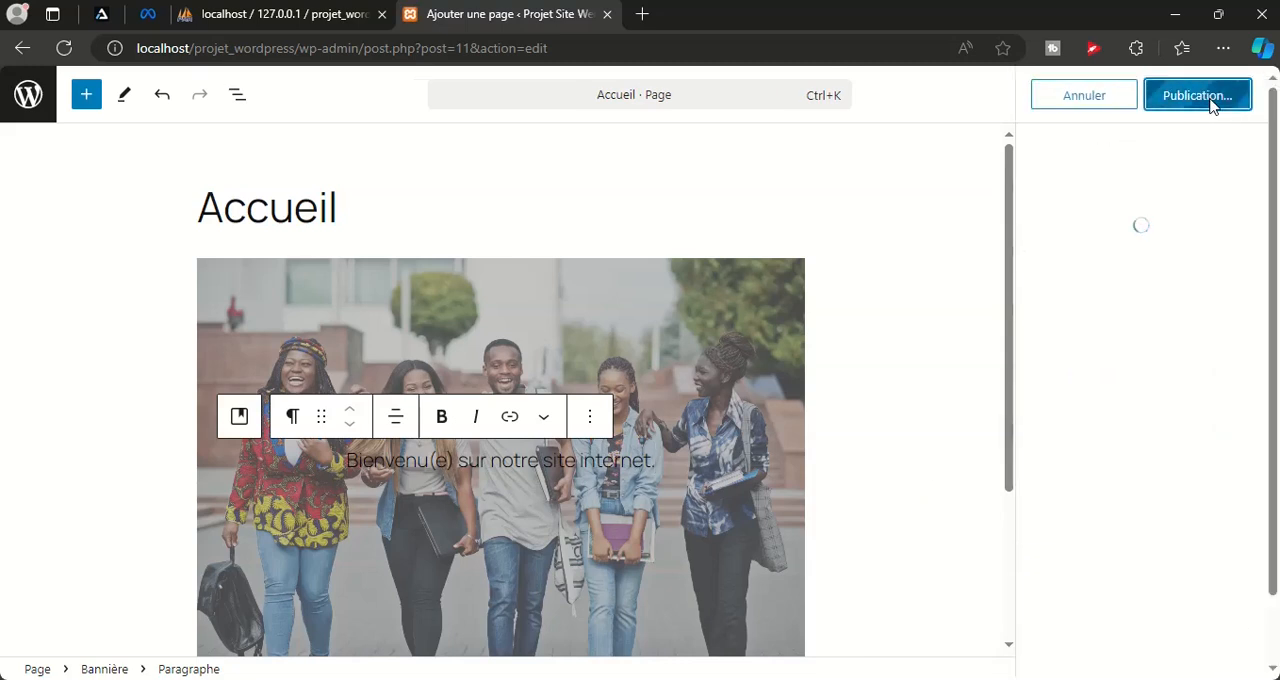
pyautogui.click(216, 639)
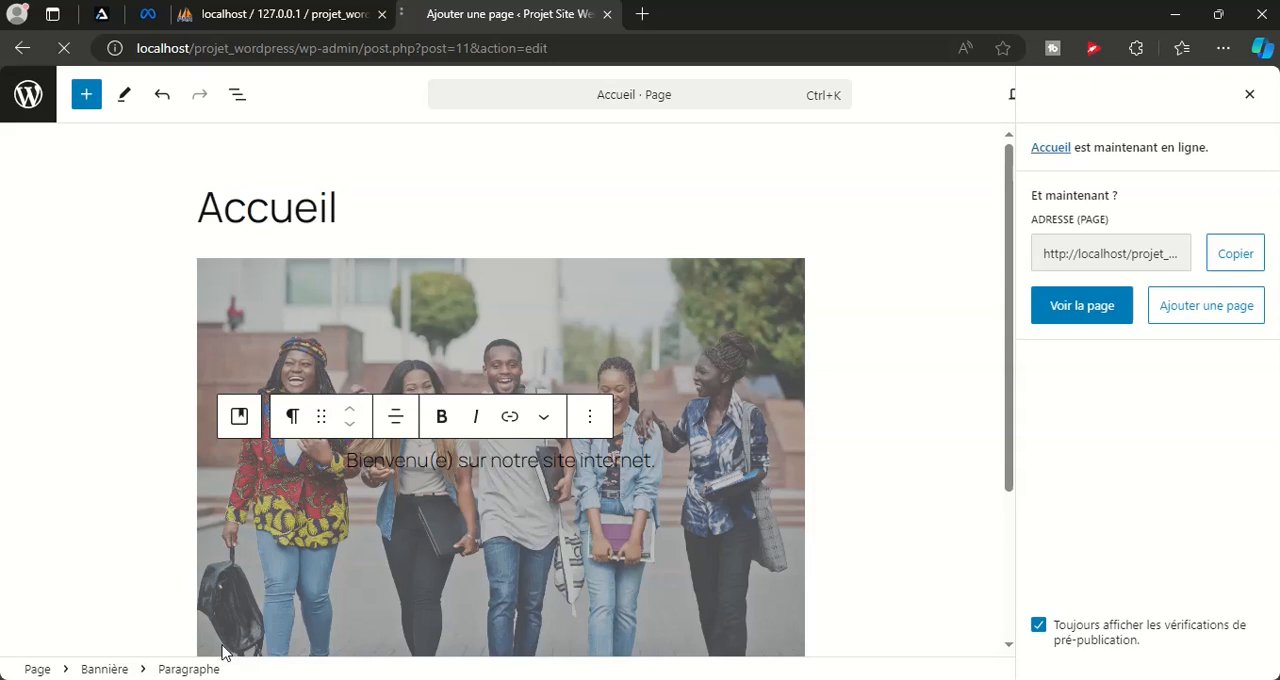
pyautogui.scroll(-3, 700, 340)
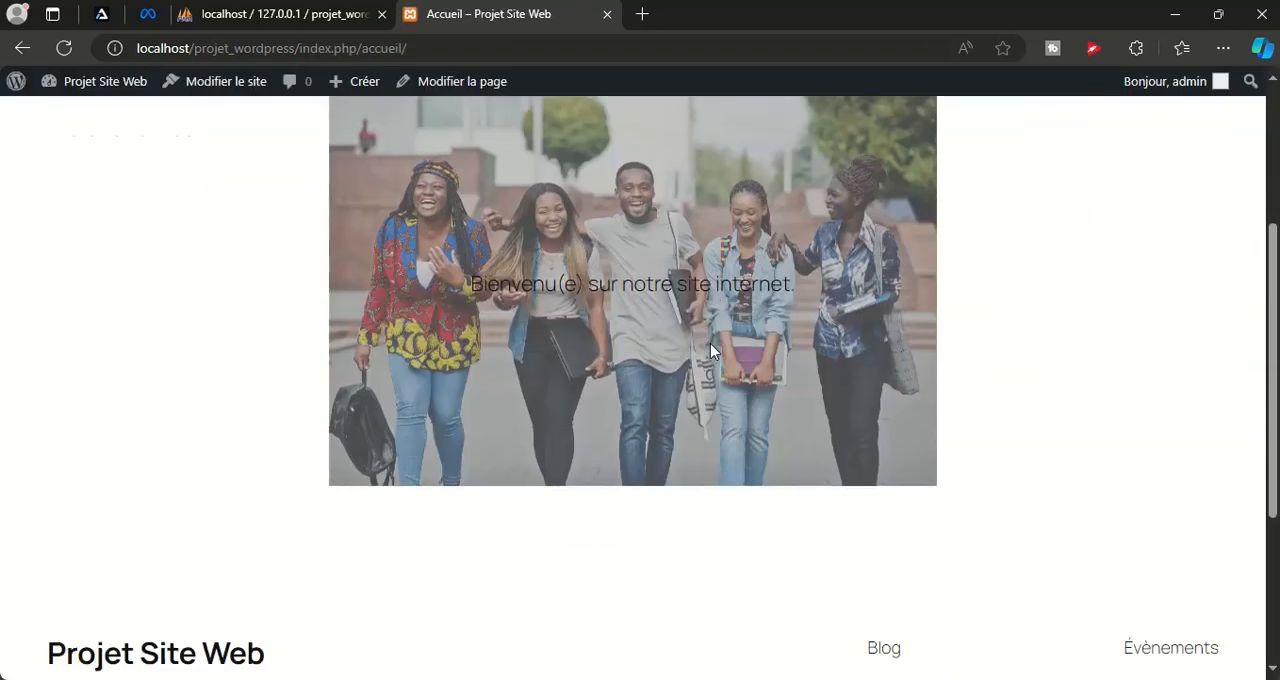
pyautogui.scroll(-2, 586, 458)
pyautogui.scroll(5, 677, 357)
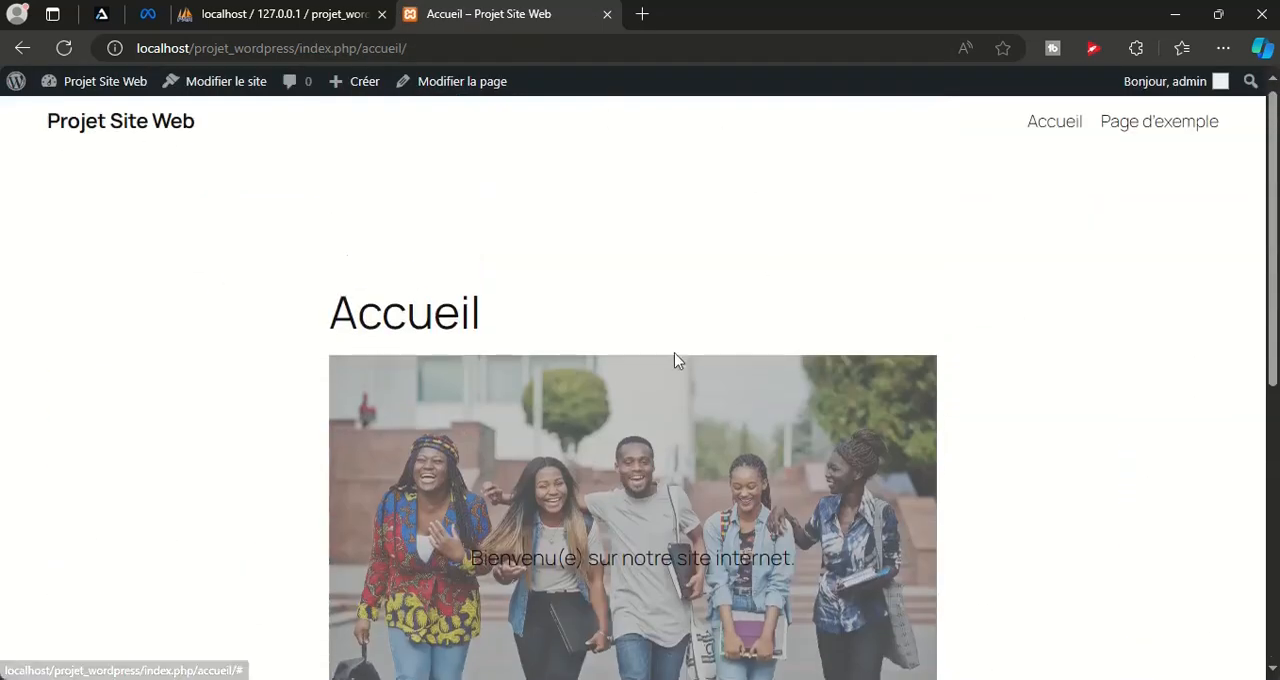
# Open the "Accueil" page for editing and check which other templates it can use, keeping the Pages template
pyautogui.click(447, 87)
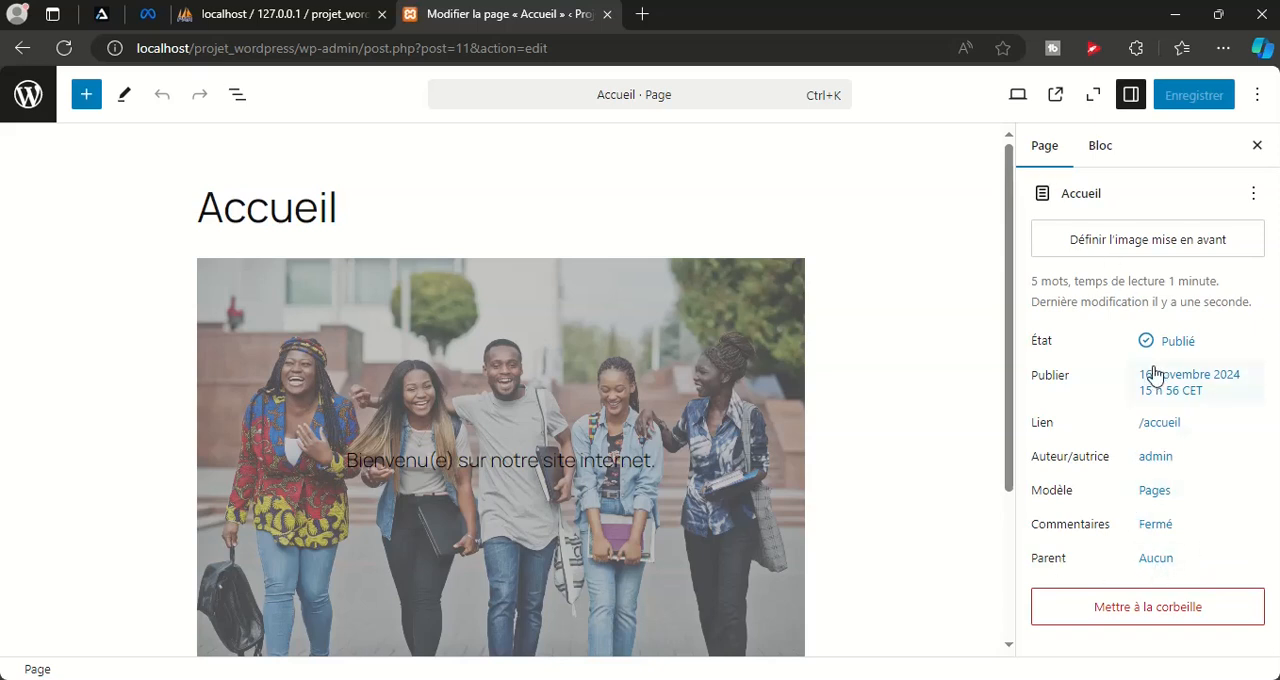
pyautogui.click(1152, 491)
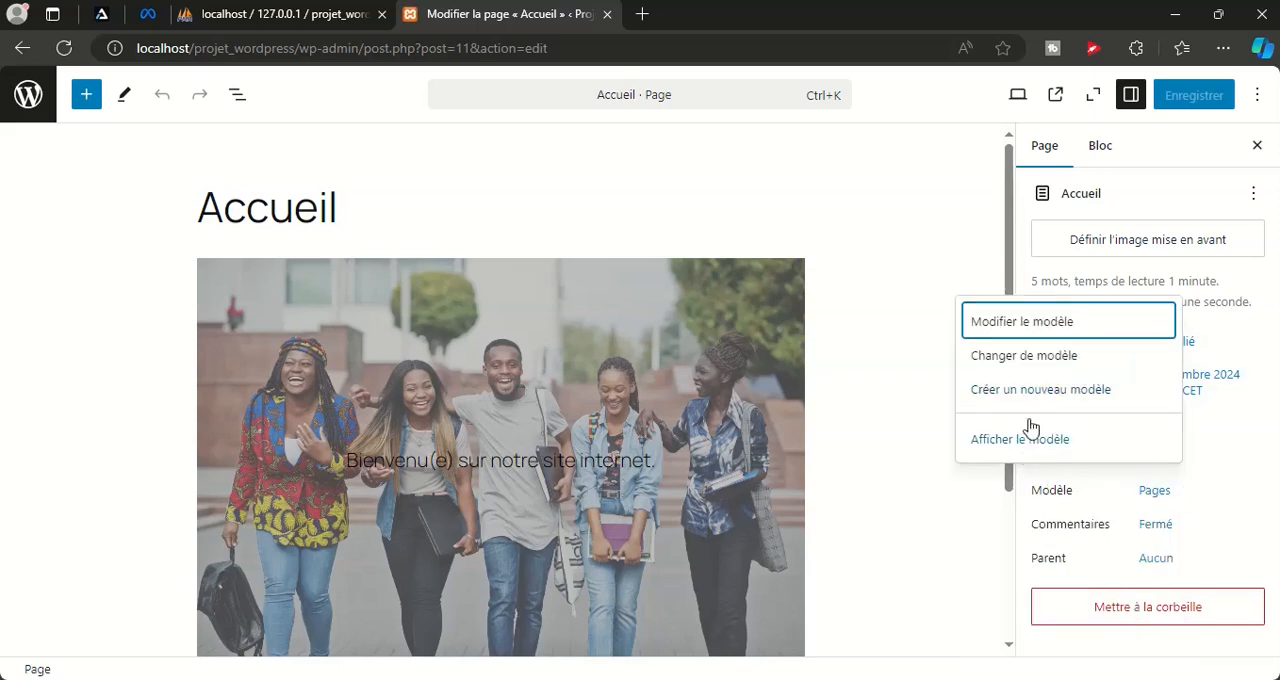
pyautogui.click(1047, 365)
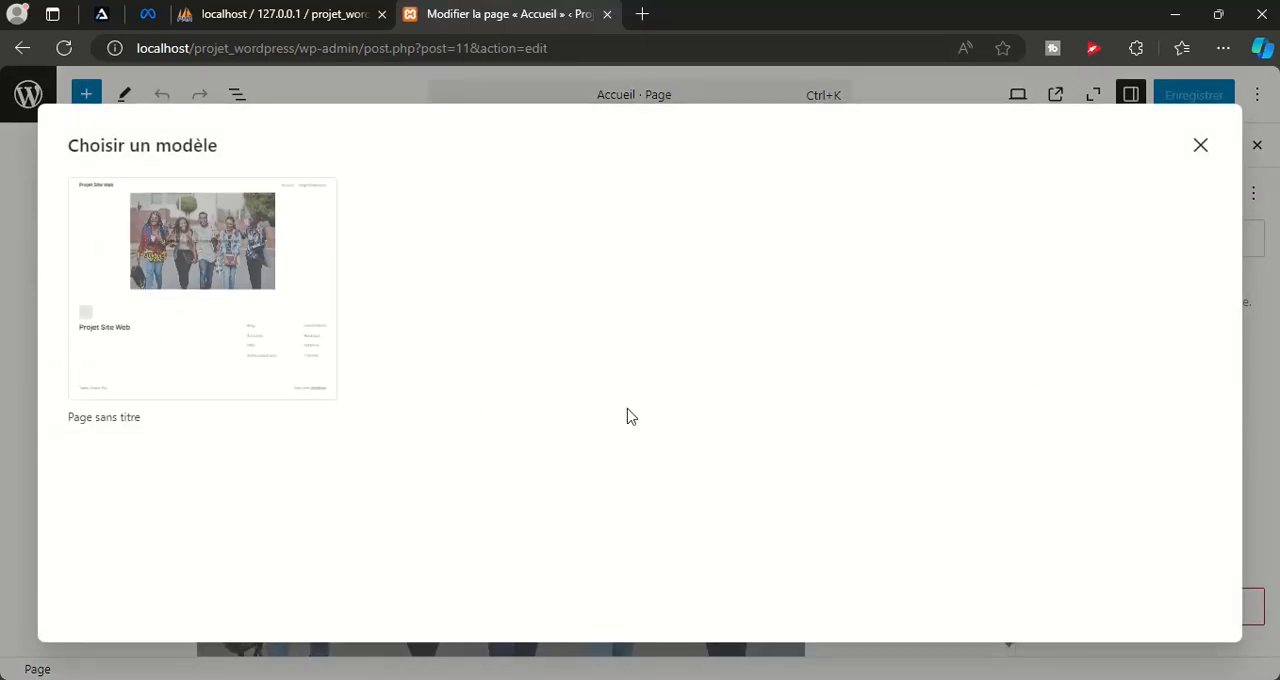
pyautogui.click(1200, 148)
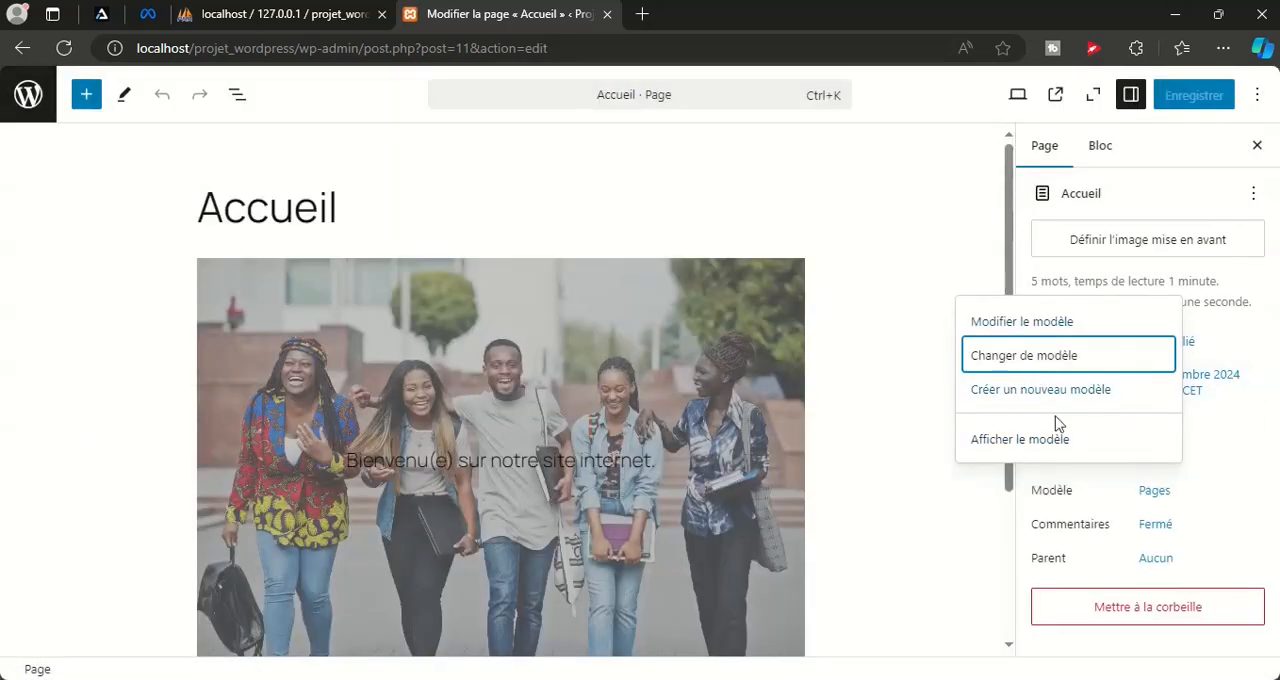
pyautogui.click(1020, 216)
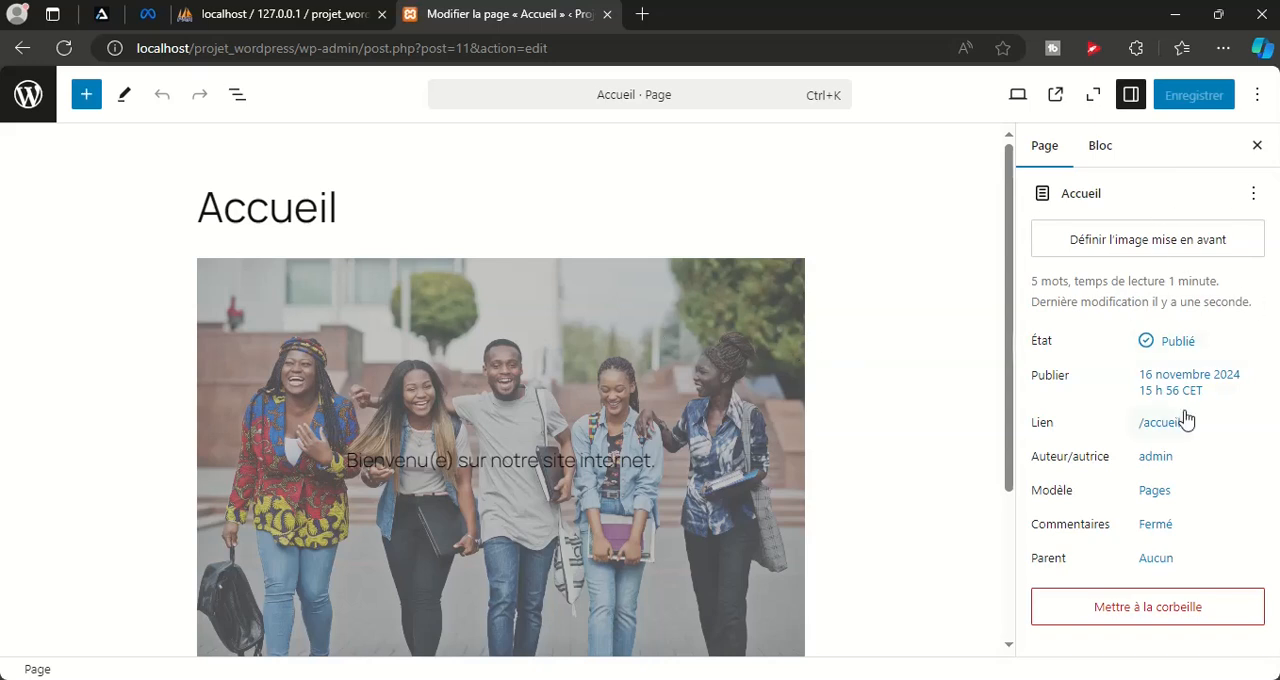
# Show the page's template in the editor and inspect the featured image block above the "Accueil" title
pyautogui.click(1156, 502)
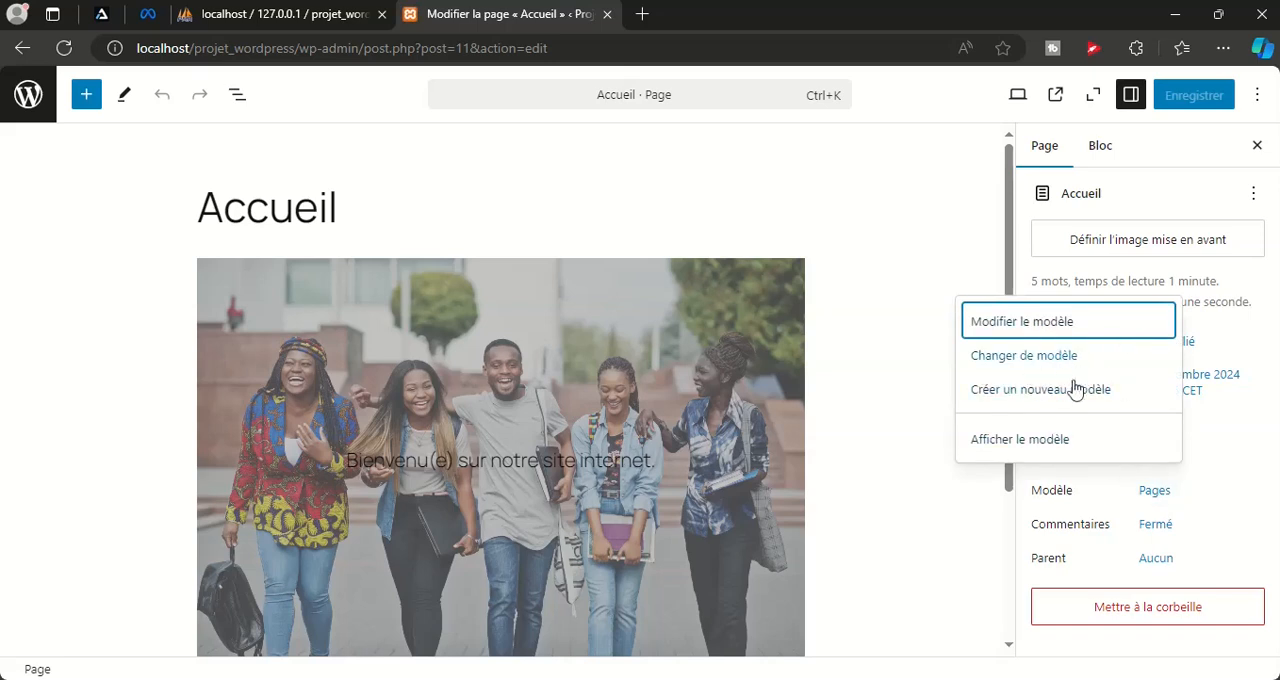
pyautogui.click(1036, 447)
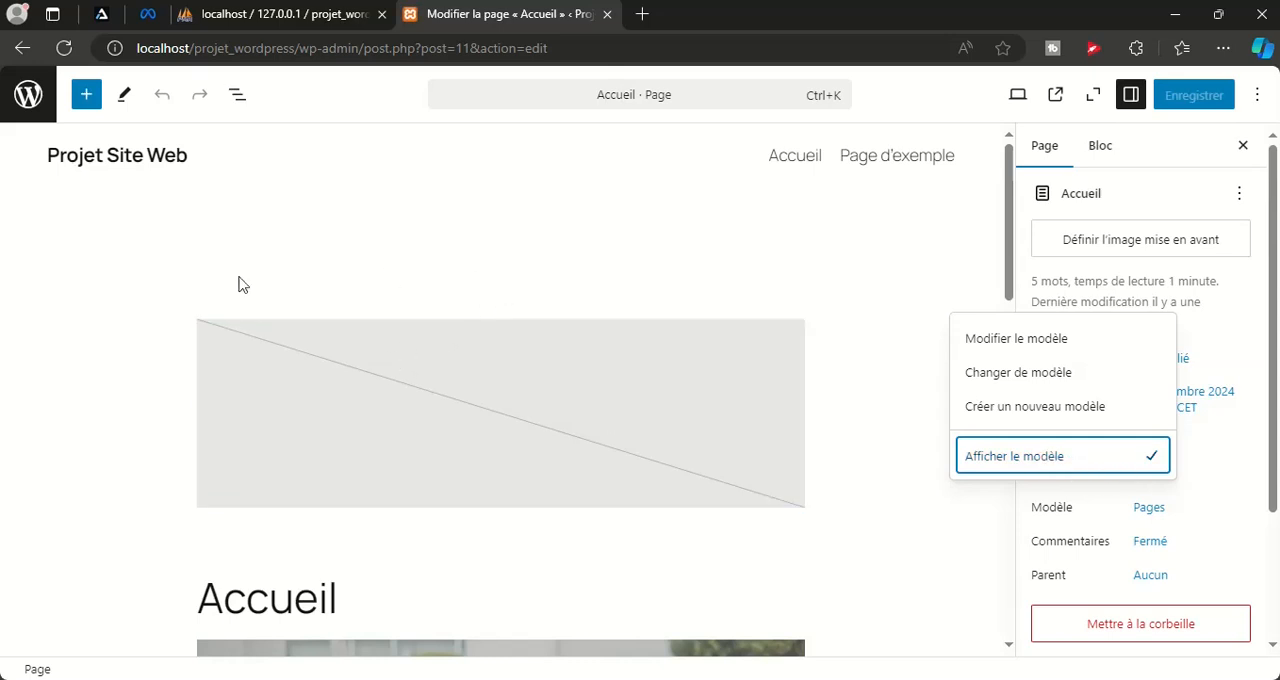
pyautogui.click(200, 277)
pyautogui.click(258, 328)
pyautogui.scroll(-3, 797, 460)
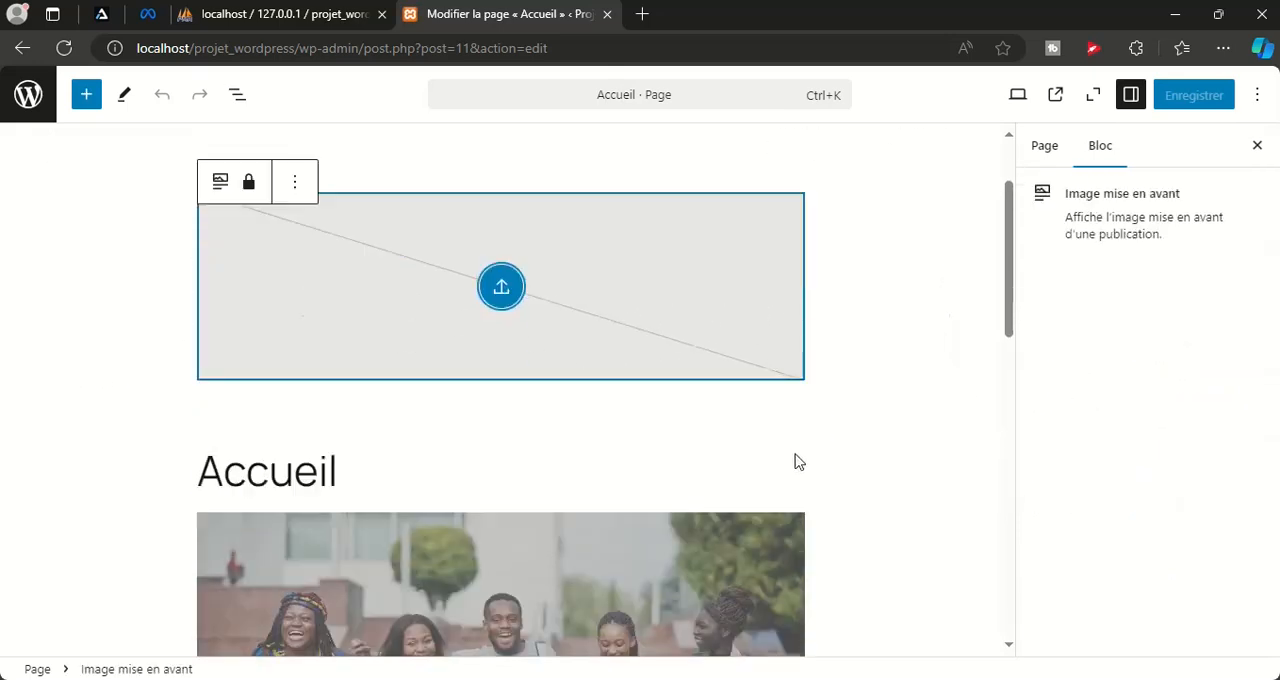
pyautogui.scroll(3, 436, 486)
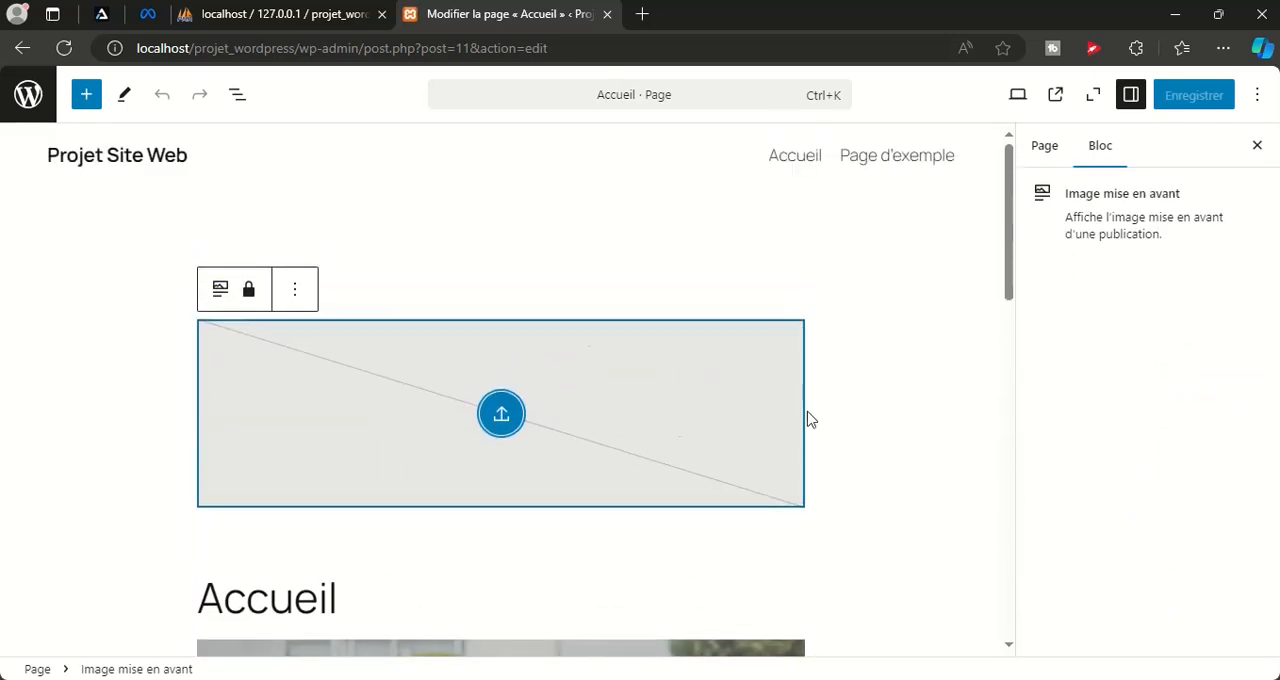
# Leave the page editor, show the list of comments and open the public site in a new tab
pyautogui.click(27, 95)
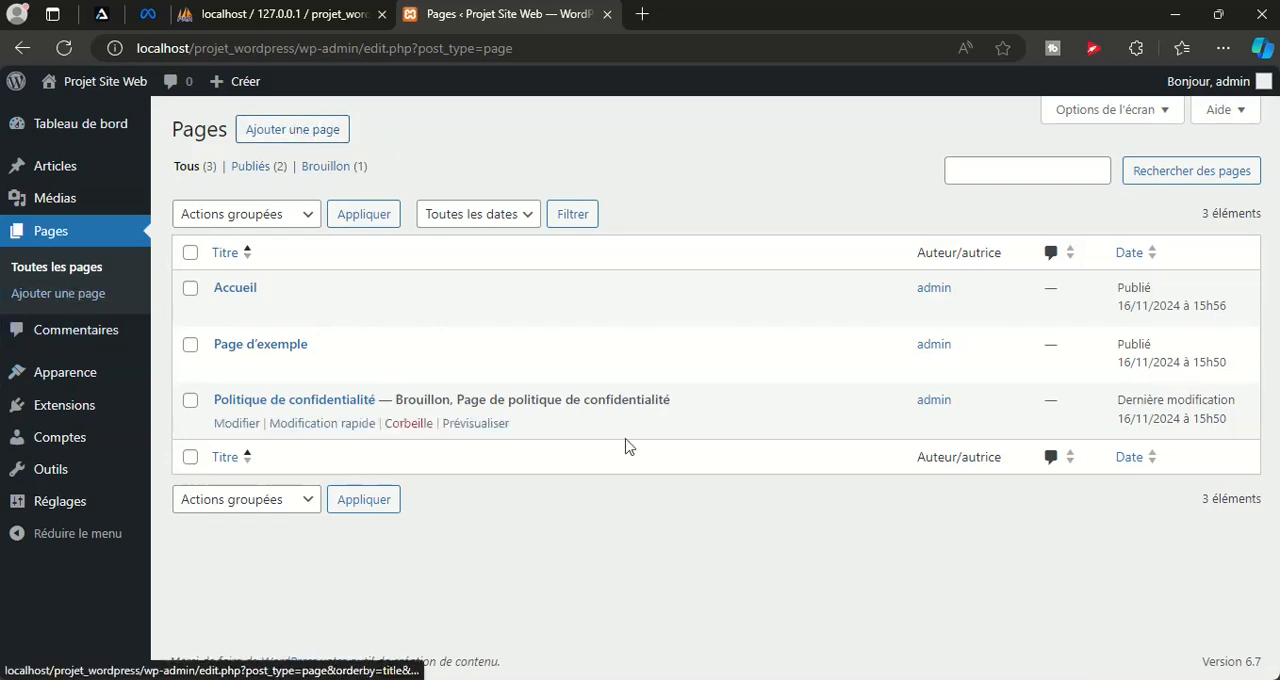
pyautogui.click(48, 336)
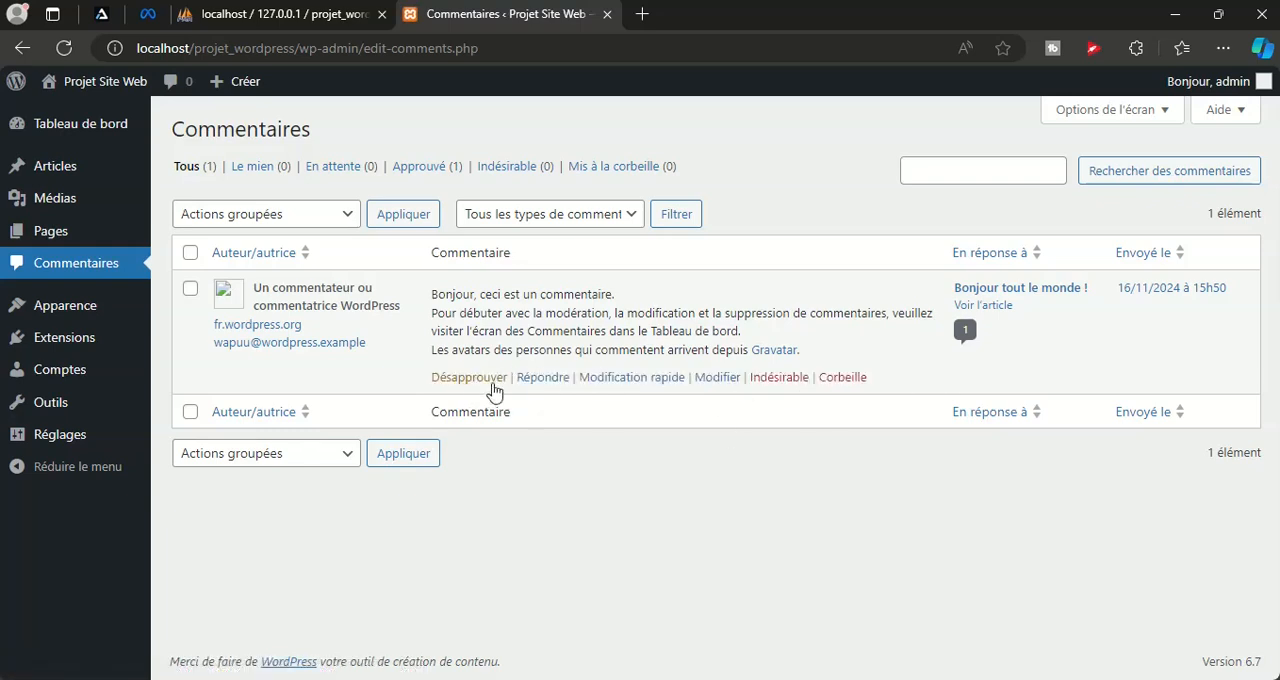
pyautogui.moveTo(58, 88)
pyautogui.rightClick(60, 117)
pyautogui.click(188, 138)
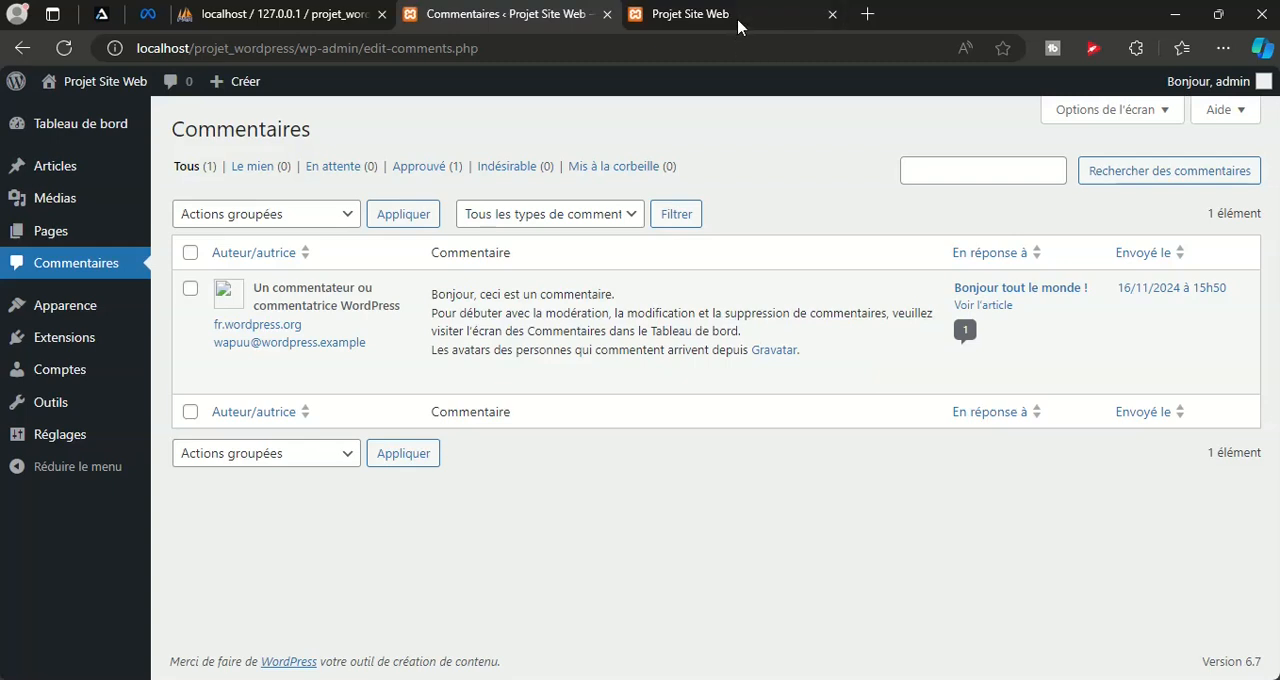
# Examine the comments and the comment form of the article "Bonjour tout le monde !" on the public site, then close its tab
pyautogui.click(738, 25)
pyautogui.scroll(-10, 831, 337)
pyautogui.scroll(3, 462, 277)
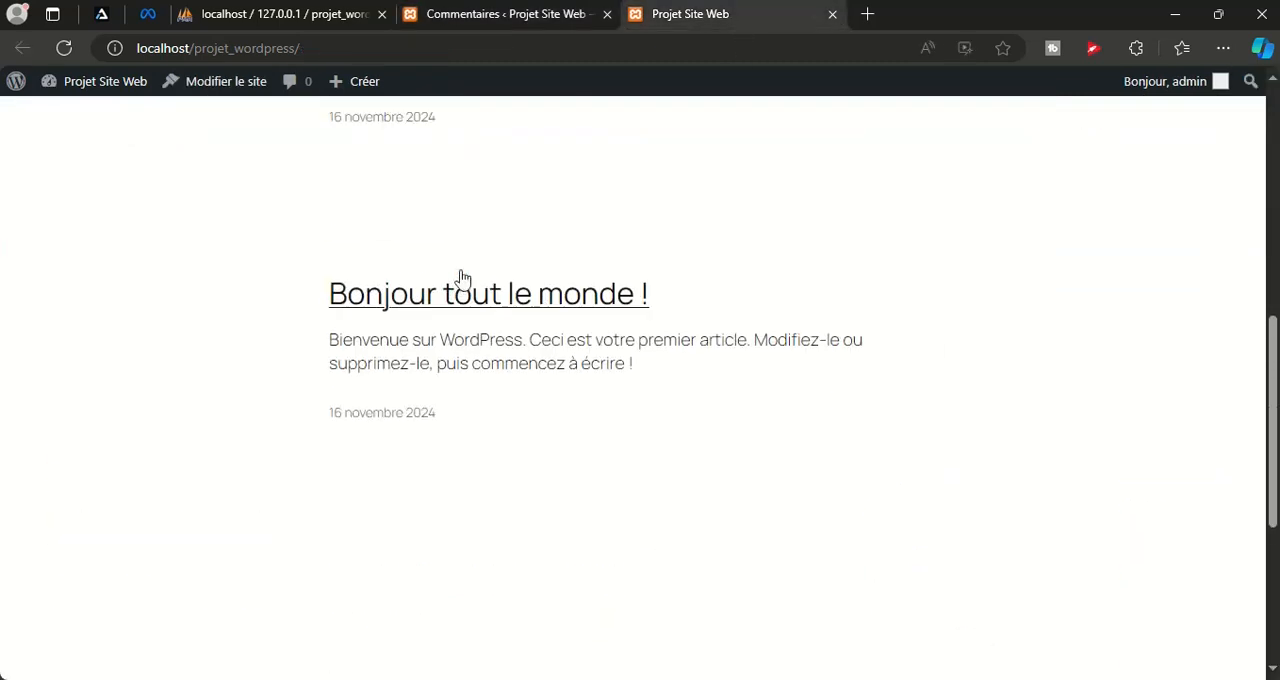
pyautogui.click(410, 292)
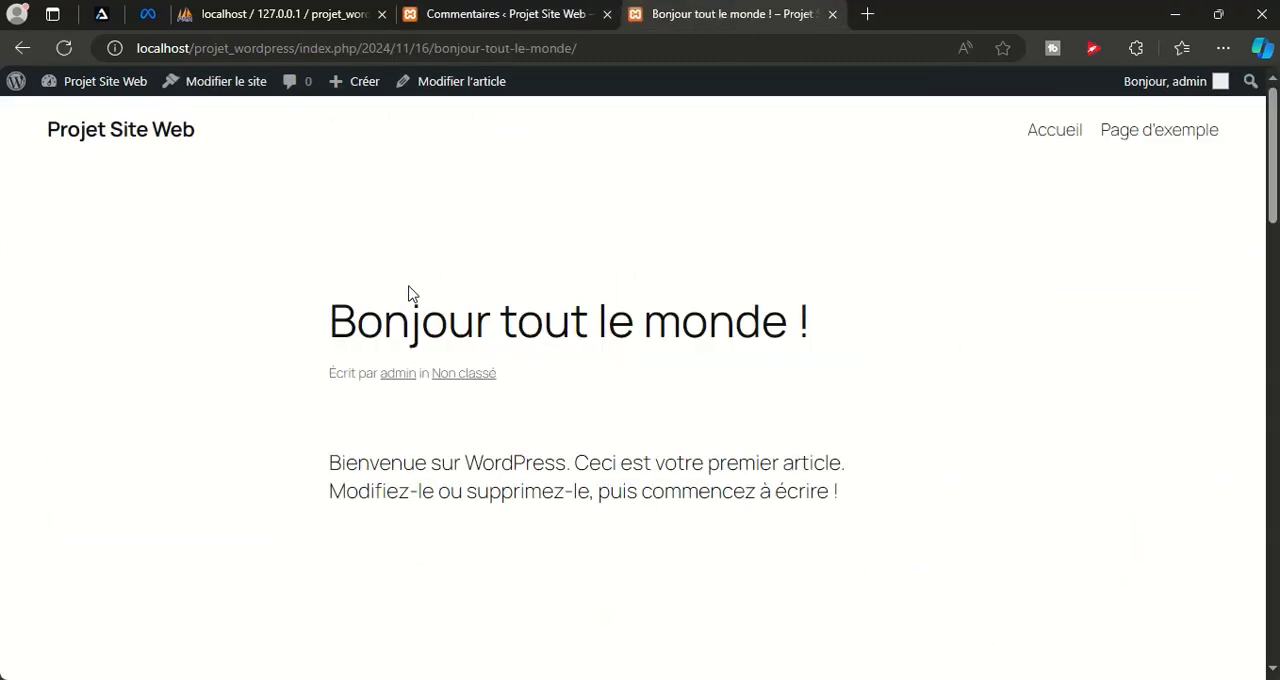
pyautogui.scroll(-10, 754, 375)
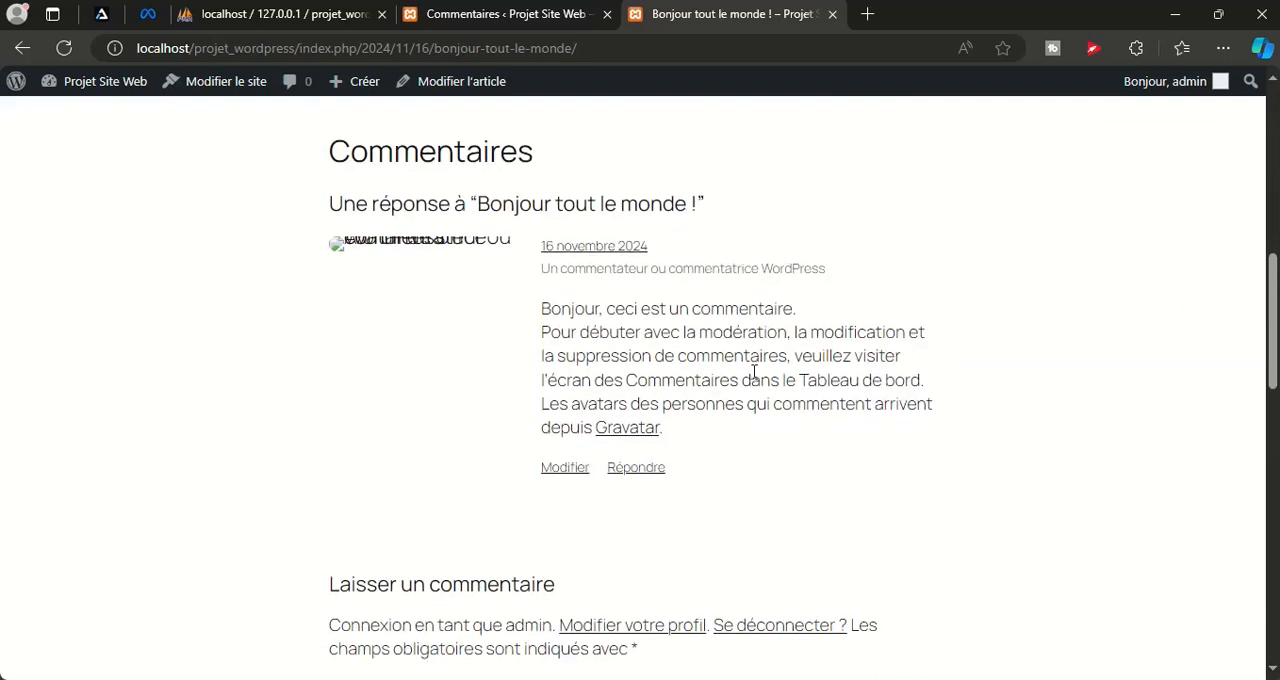
pyautogui.scroll(2, 575, 435)
pyautogui.moveTo(535, 410); pyautogui.dragTo(724, 500)
pyautogui.scroll(-3, 778, 497)
pyautogui.scroll(-3, 778, 497)
pyautogui.click(504, 281)
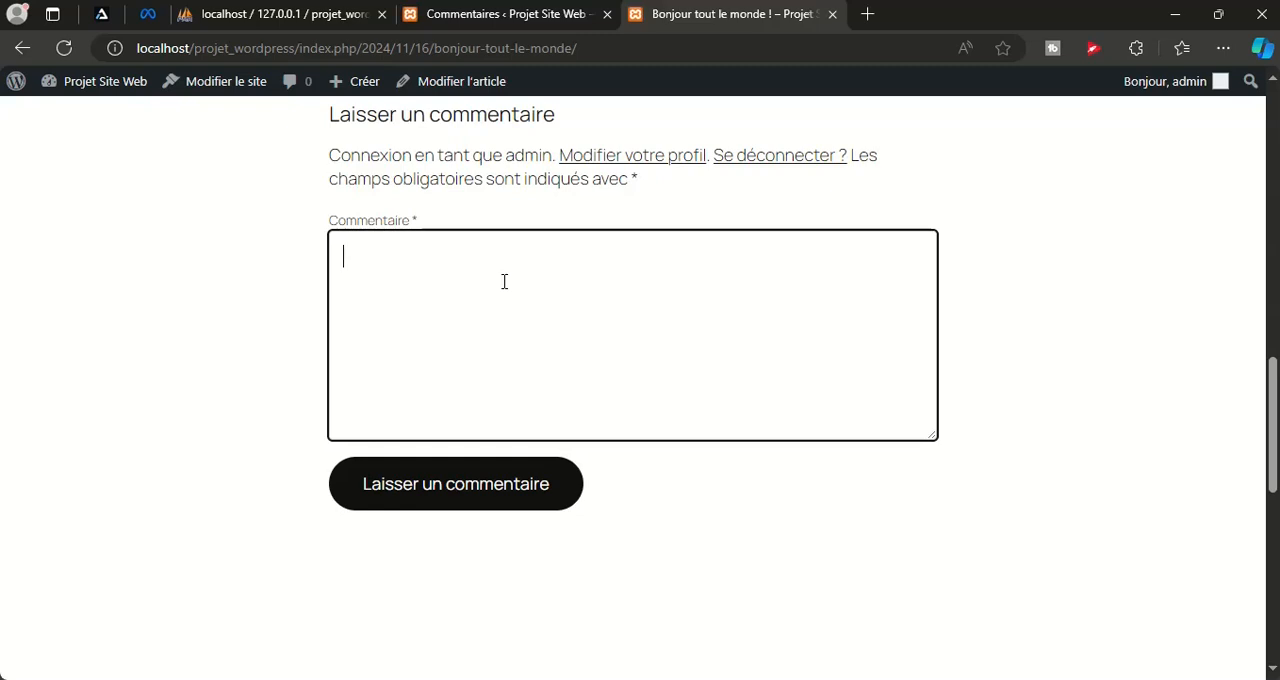
pyautogui.click(830, 16)
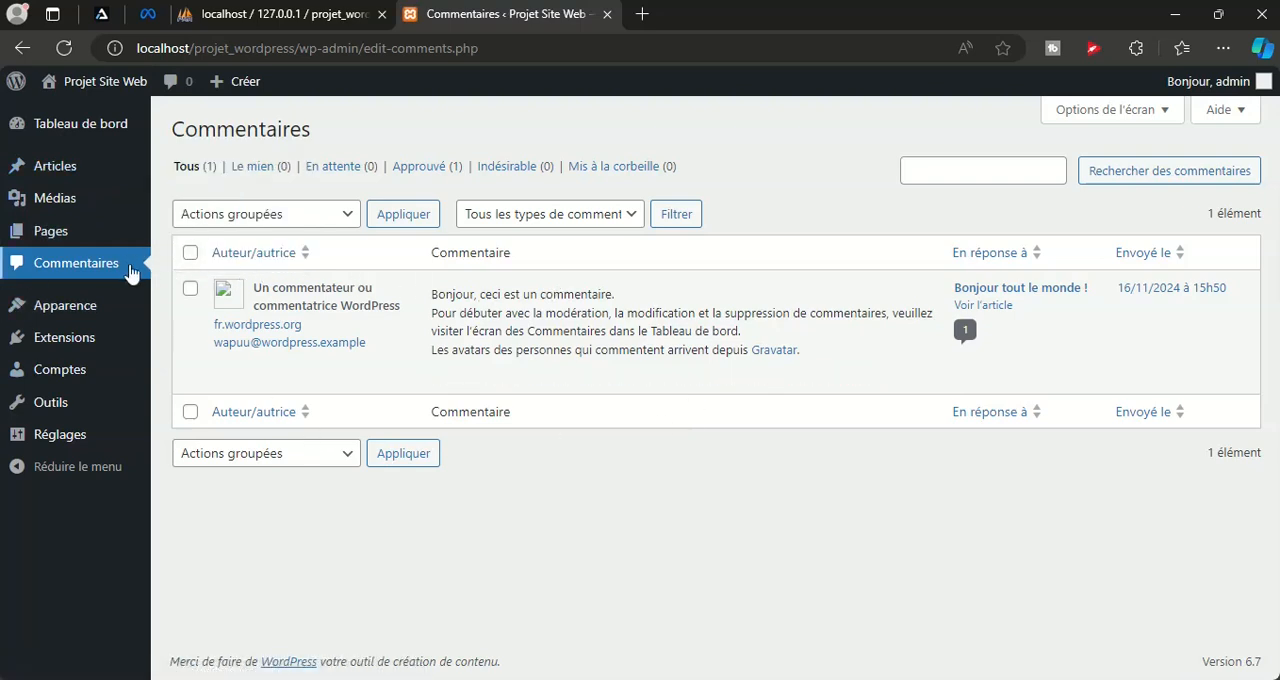
# Look through the installed themes and open the page for adding new themes
pyautogui.moveTo(80, 235)
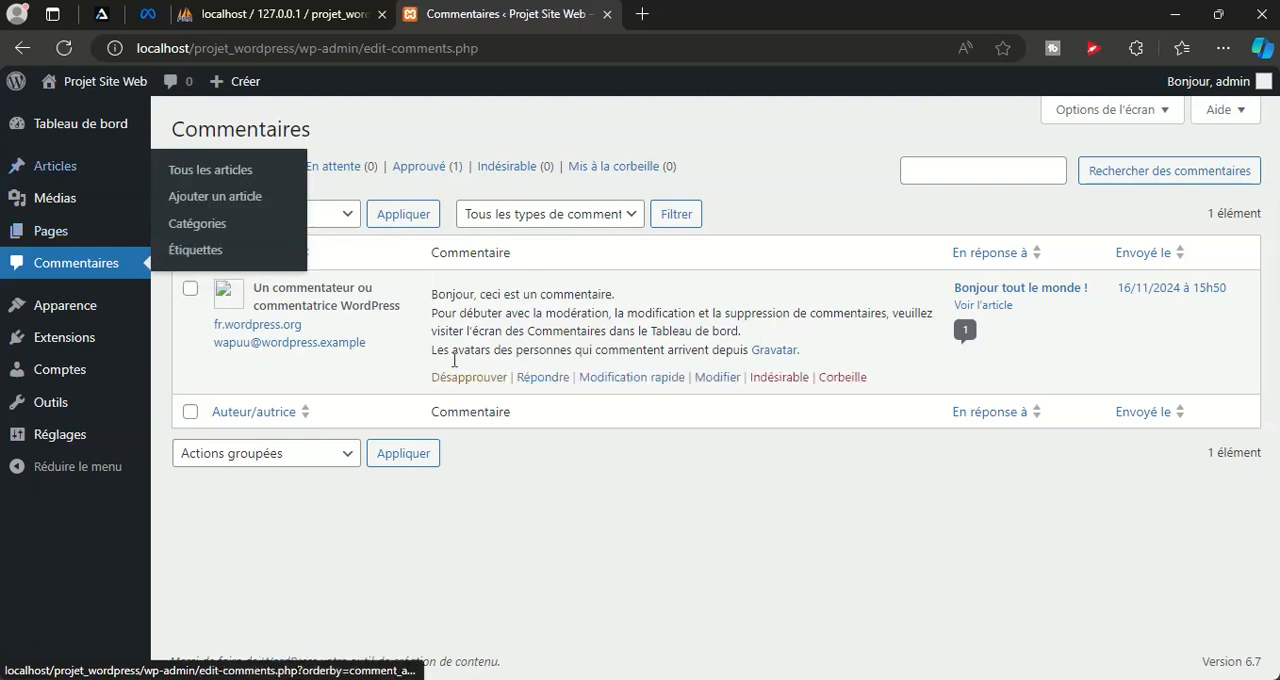
pyautogui.moveTo(86, 306)
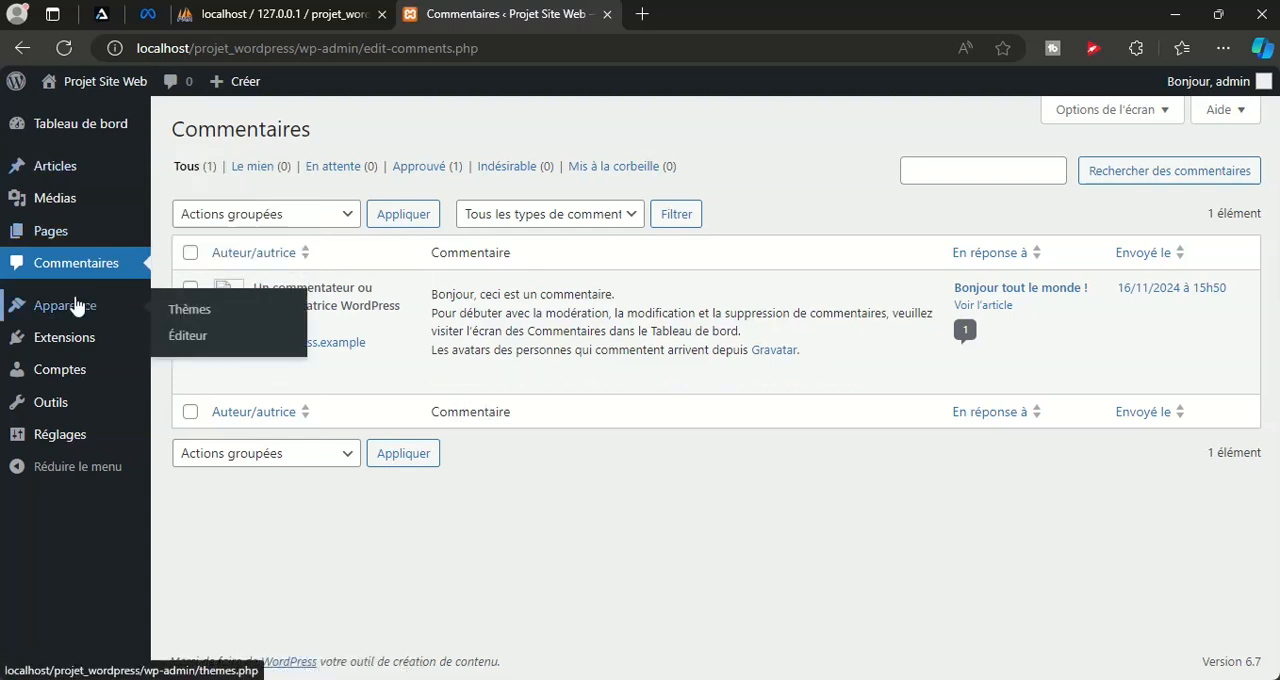
pyautogui.click(189, 318)
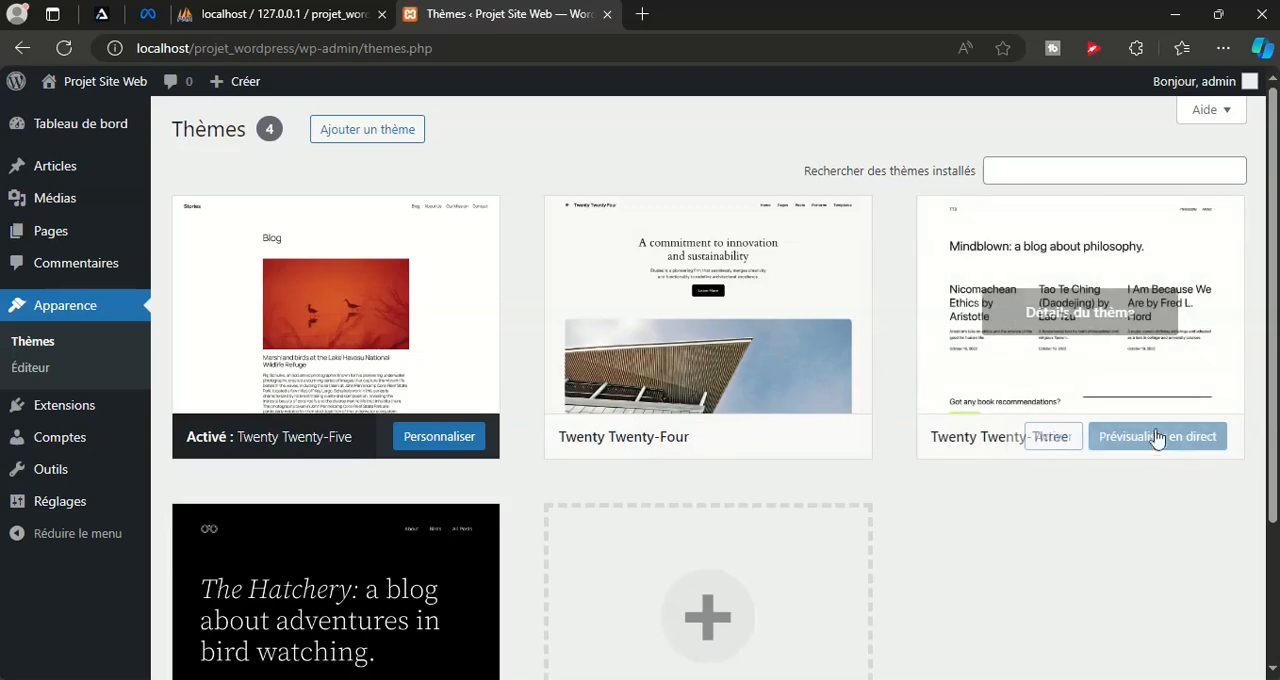
pyautogui.scroll(-2, 1150, 465)
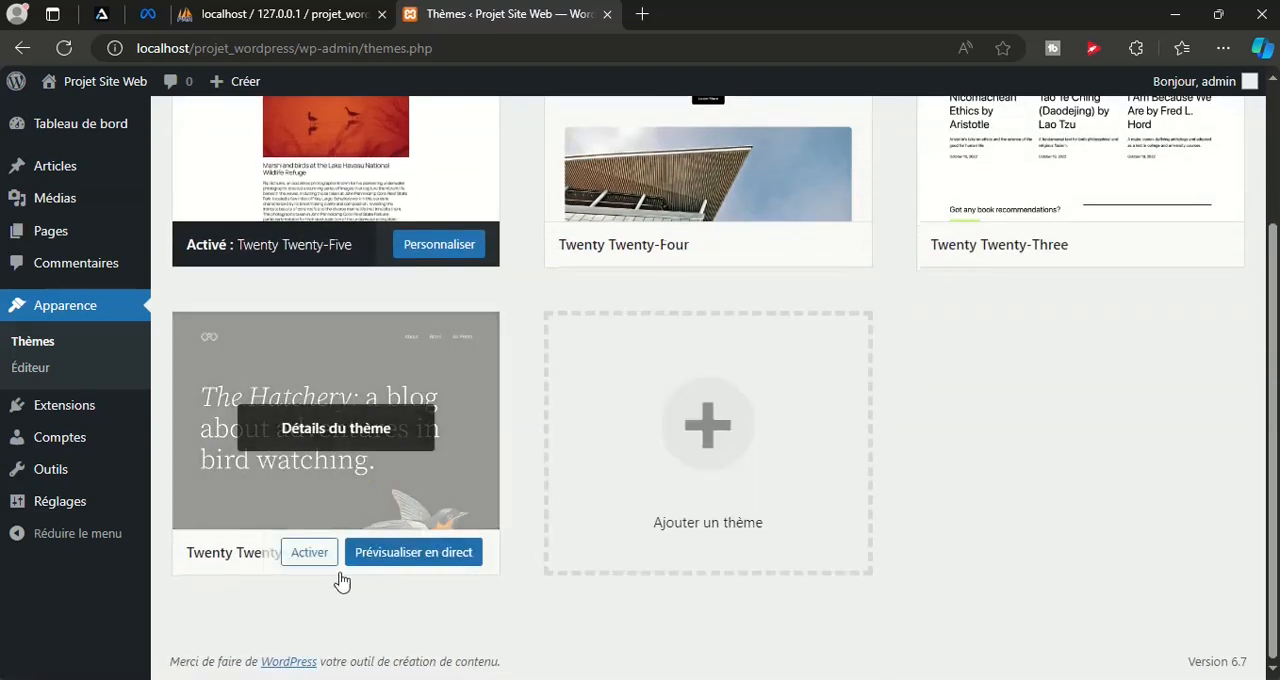
pyautogui.scroll(2, 997, 469)
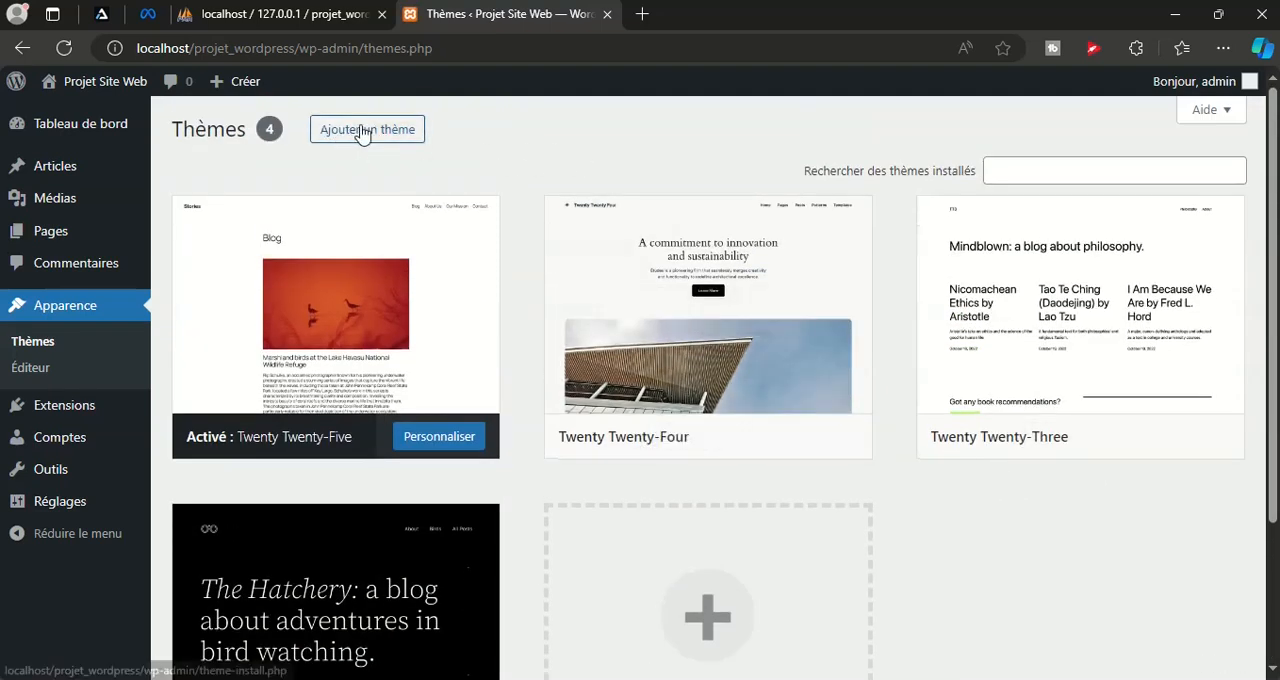
pyautogui.click(368, 131)
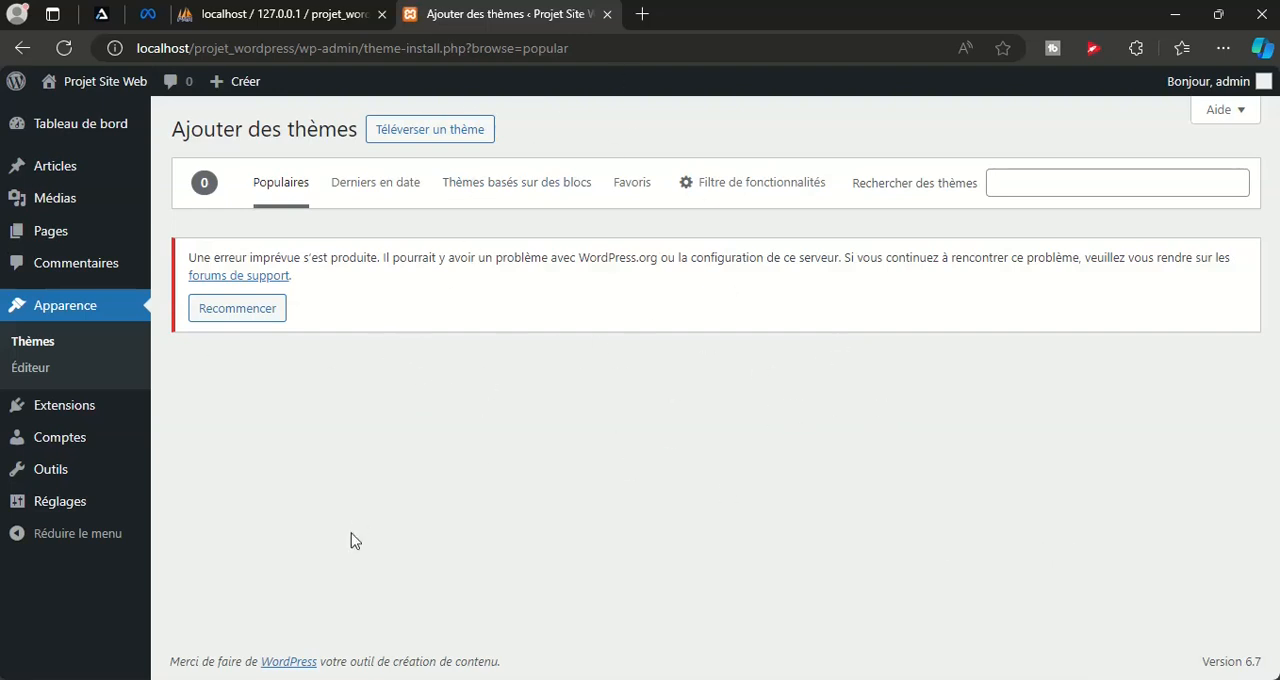
# Turn off airplane mode and connect the computer to the LEGS-CI1 Wi-Fi network
pyautogui.click(1118, 679)
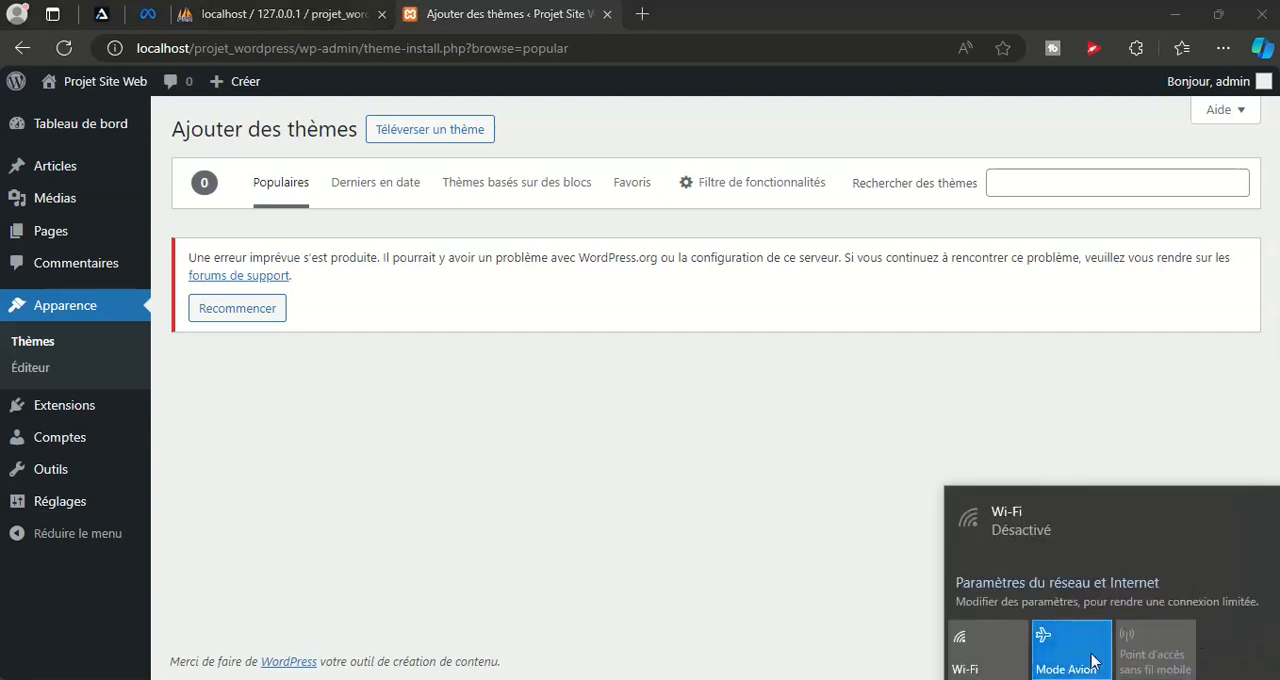
pyautogui.click(1070, 658)
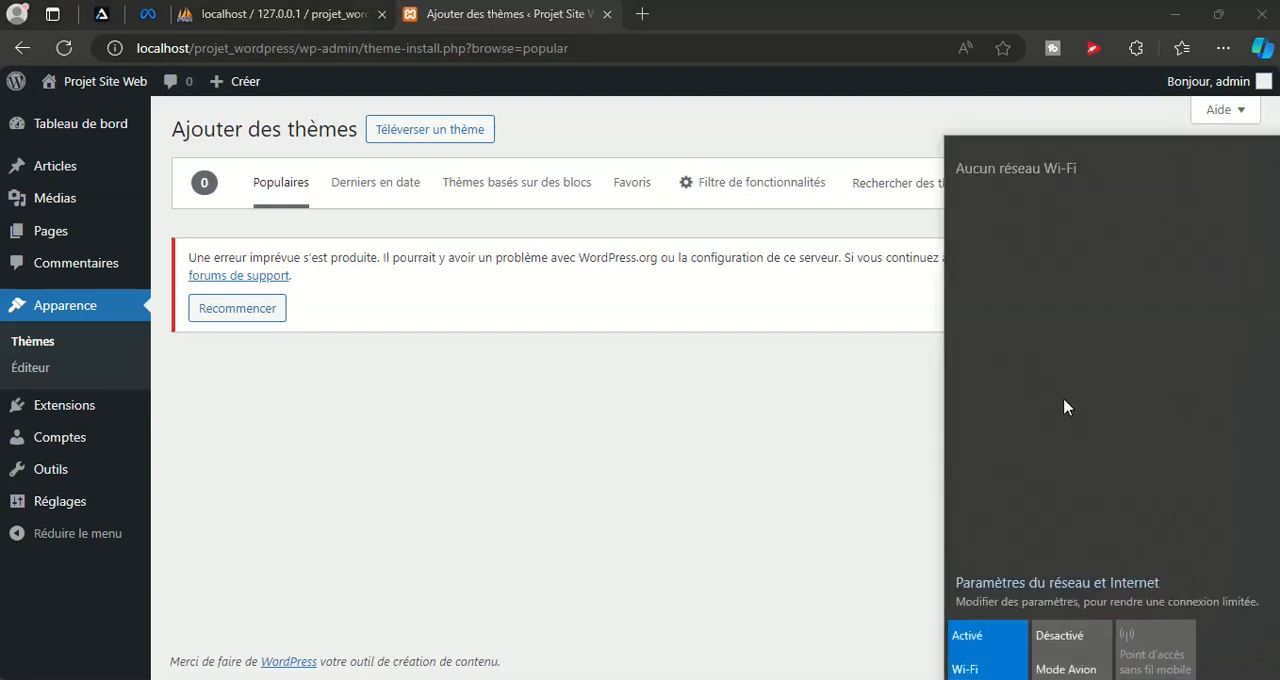
pyautogui.click(1046, 172)
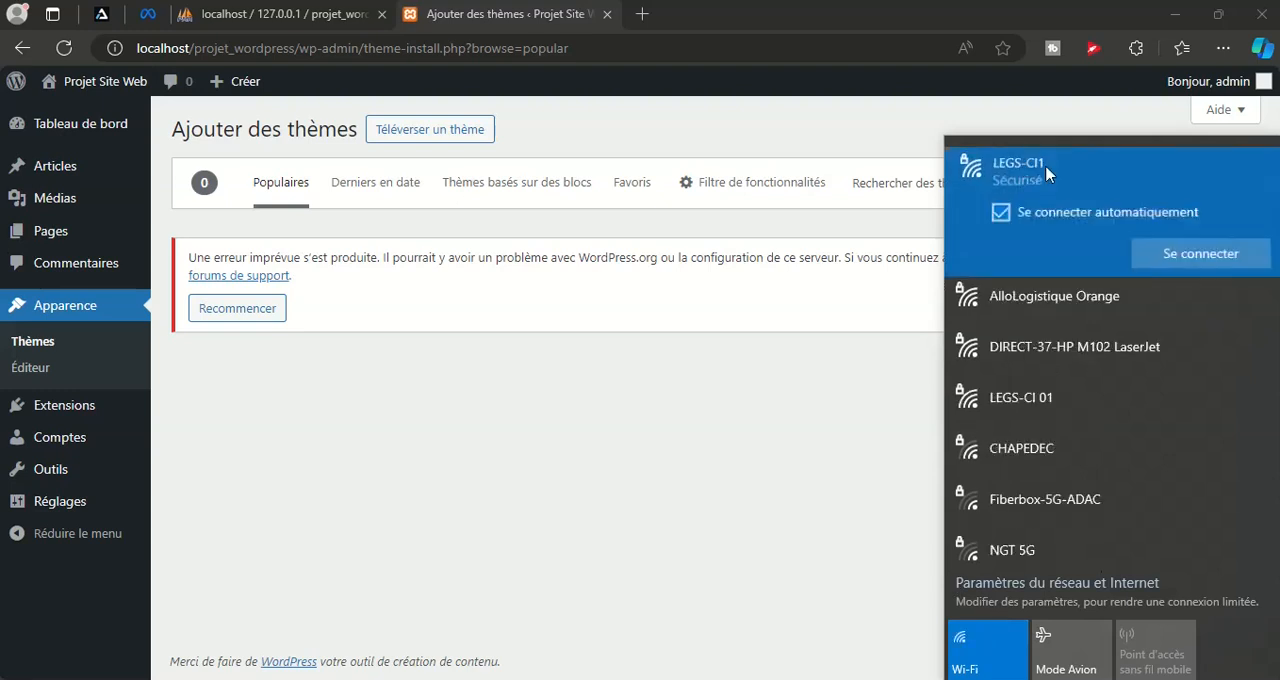
pyautogui.click(1215, 252)
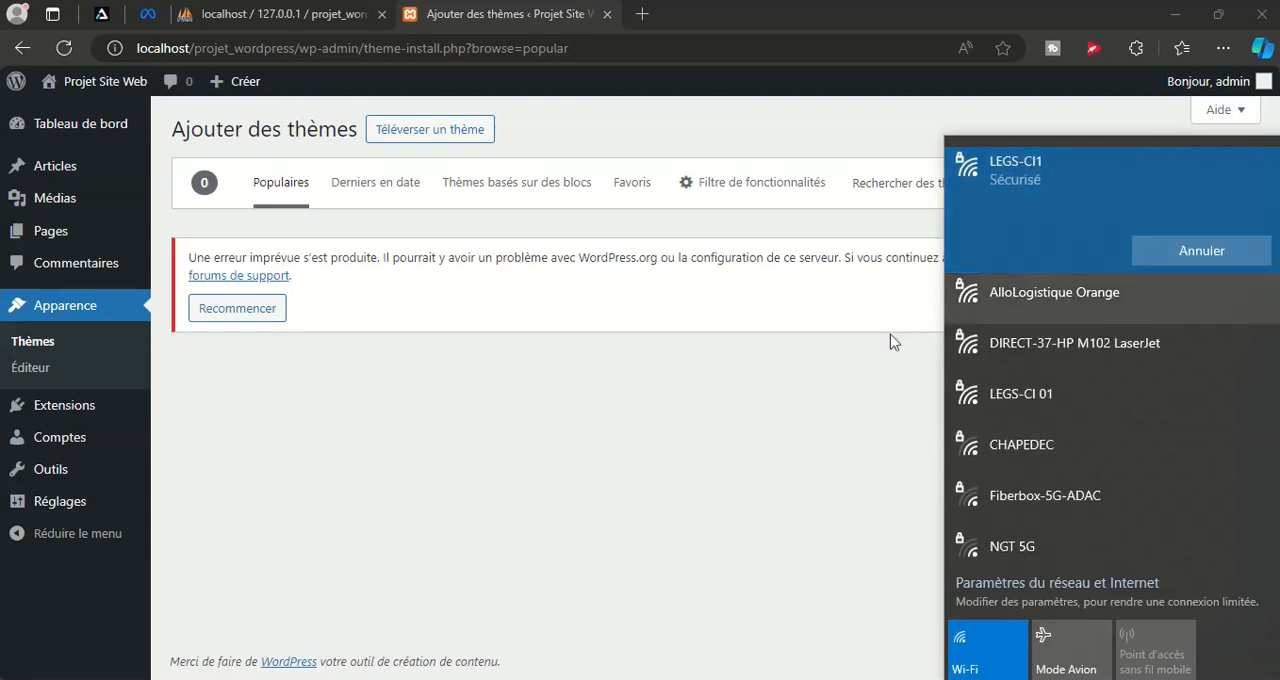
pyautogui.click(646, 438)
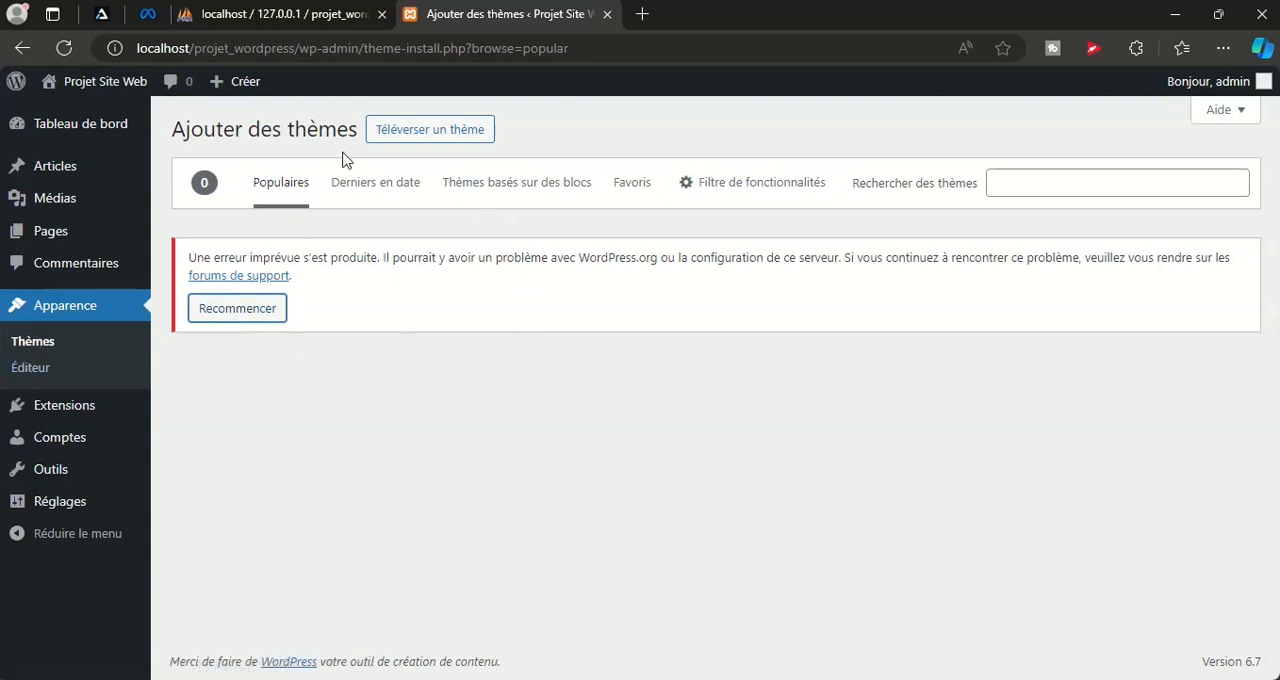
# List the most recent themes available for installation and browse through their previews
pyautogui.click(353, 201)
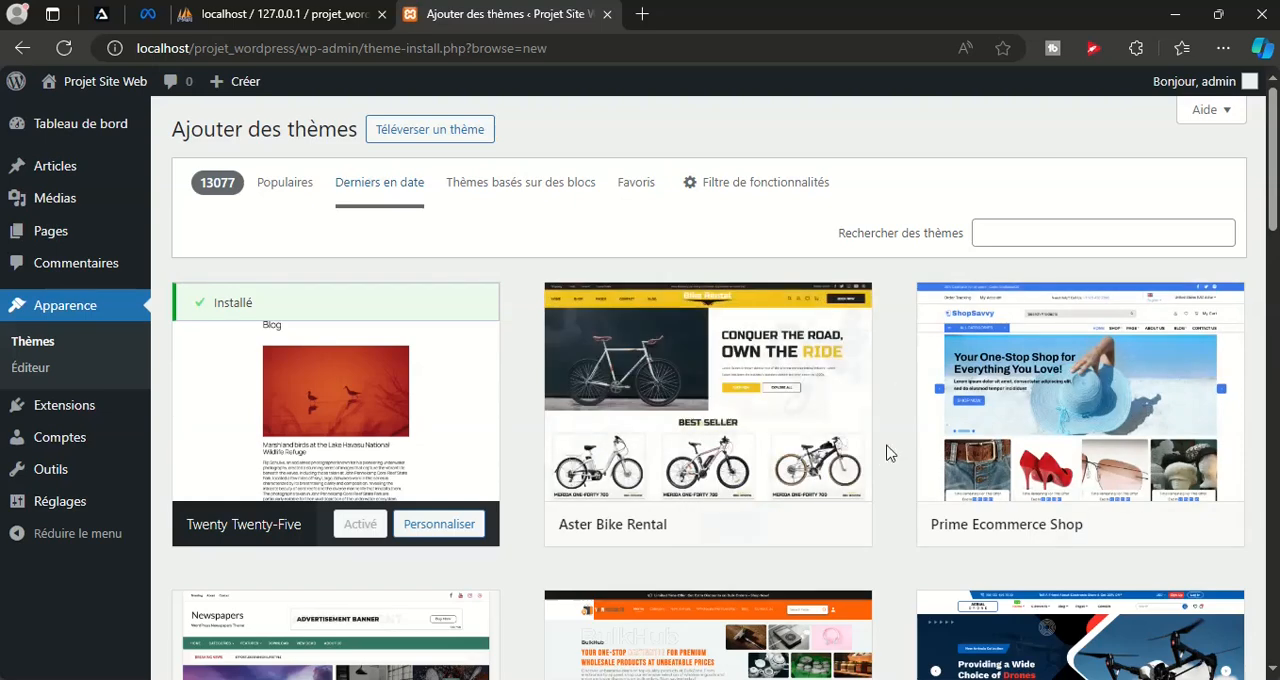
pyautogui.scroll(-3, 980, 388)
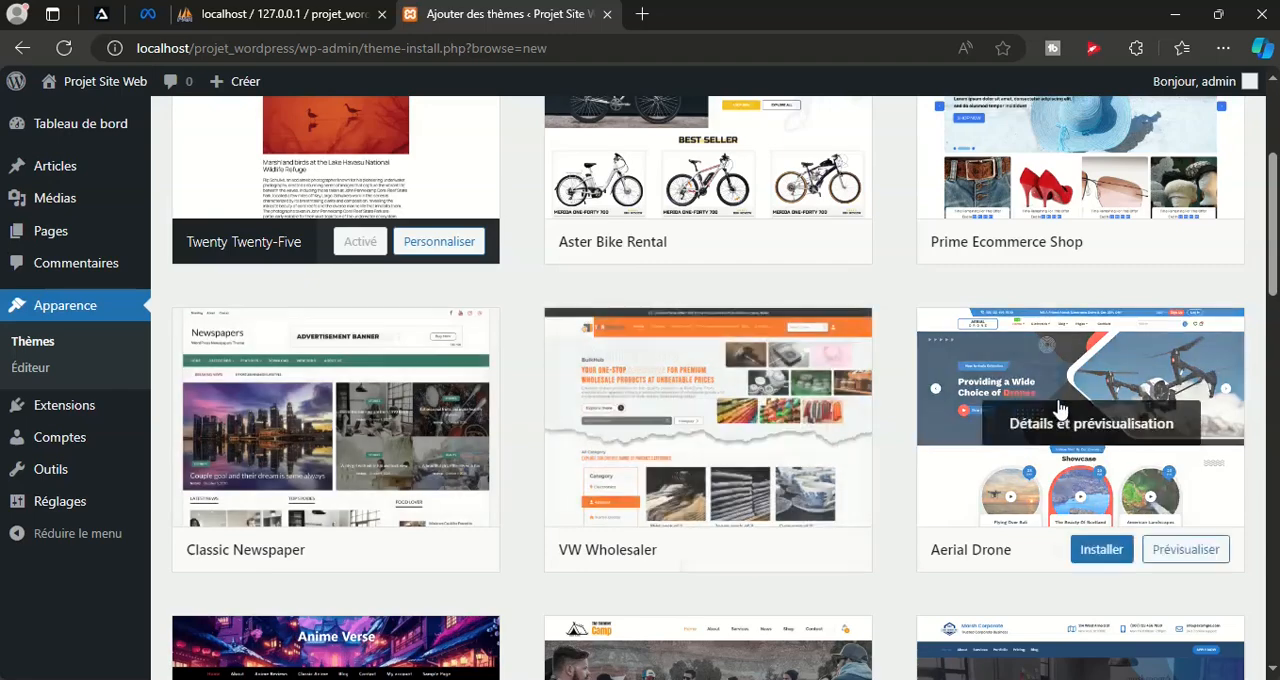
pyautogui.scroll(-3, 1100, 470)
pyautogui.scroll(-3, 306, 486)
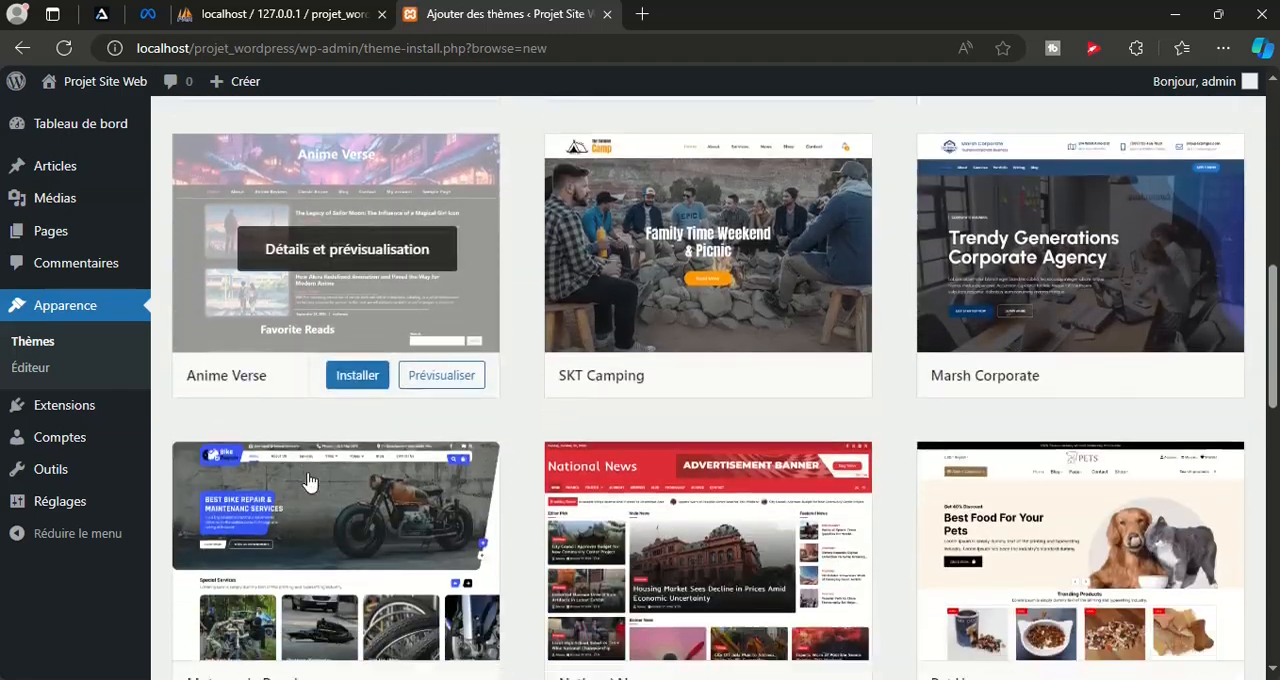
pyautogui.scroll(-1, 965, 462)
pyautogui.scroll(-3, 1100, 505)
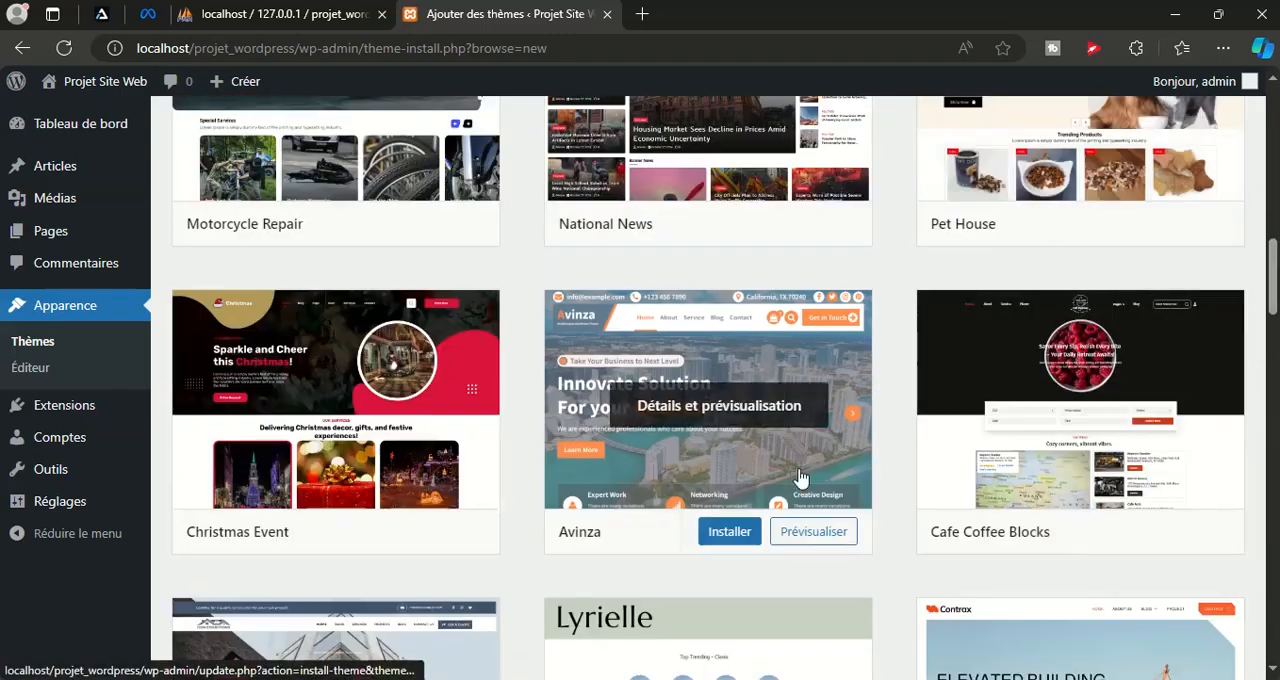
pyautogui.scroll(-4, 1023, 471)
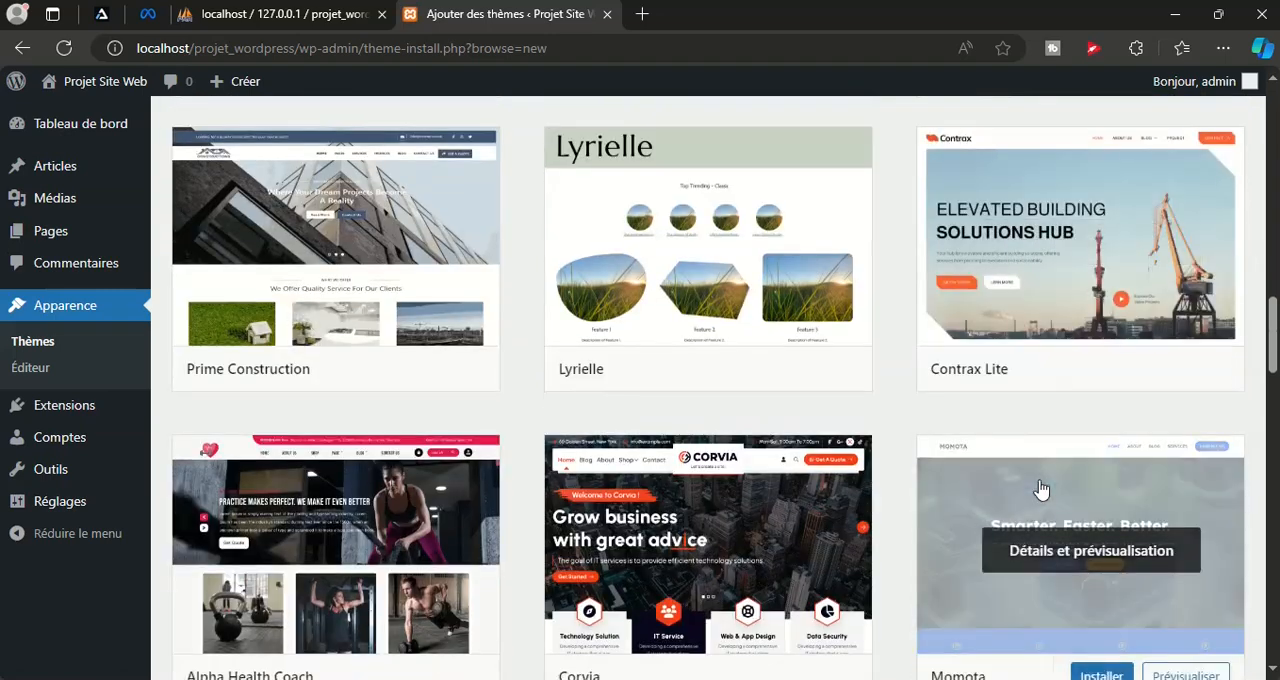
pyautogui.scroll(1, 1041, 490)
pyautogui.scroll(7, 1041, 490)
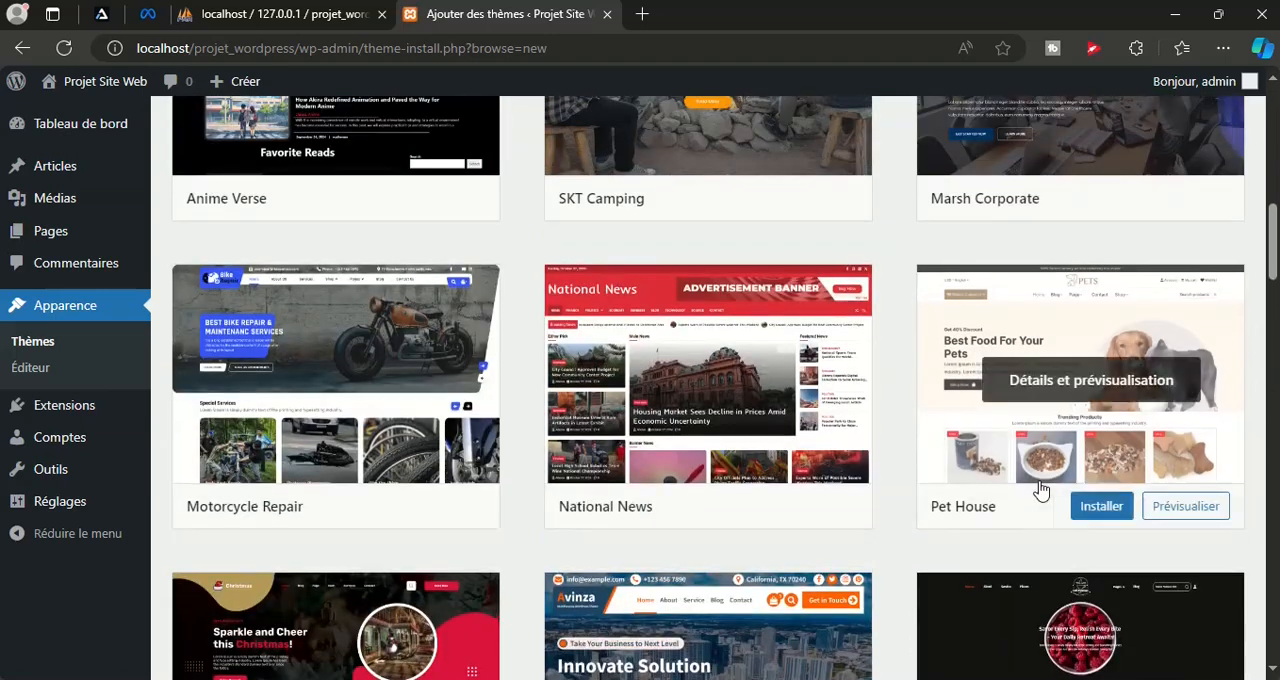
pyautogui.scroll(3, 1041, 490)
pyautogui.scroll(5, 1041, 490)
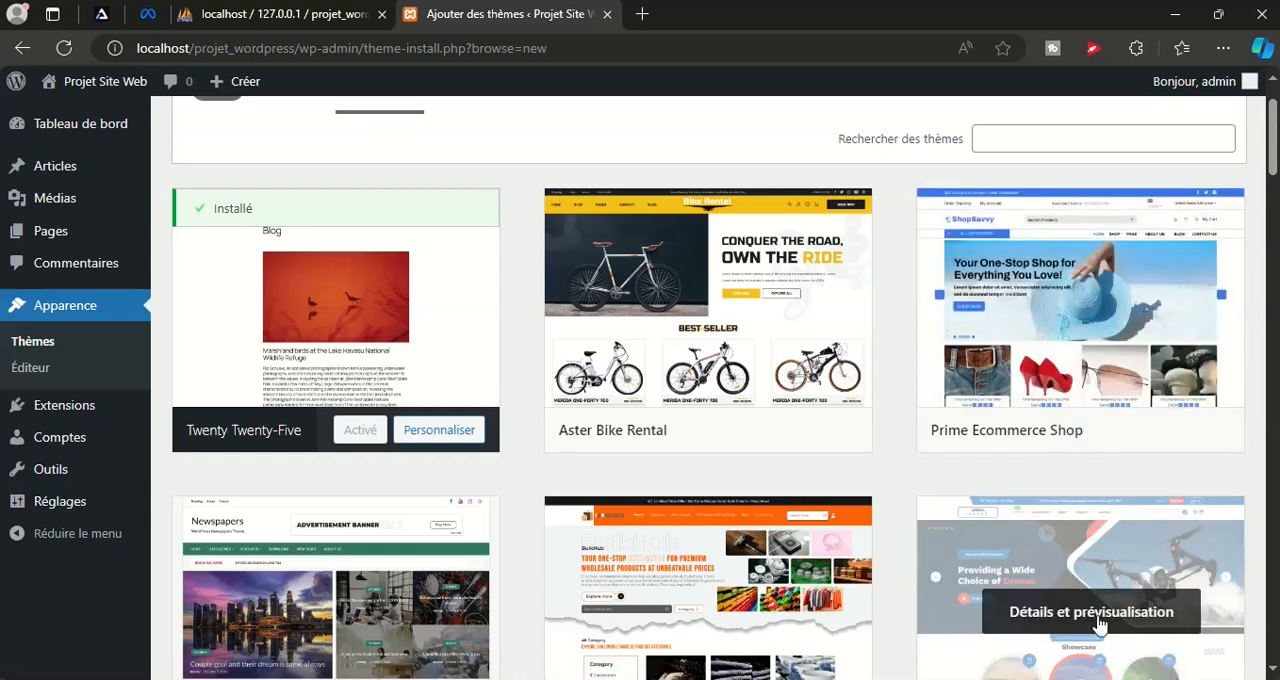
# Disconnect the computer from the network by turning on airplane mode, then close the network list
pyautogui.click(1110, 679)
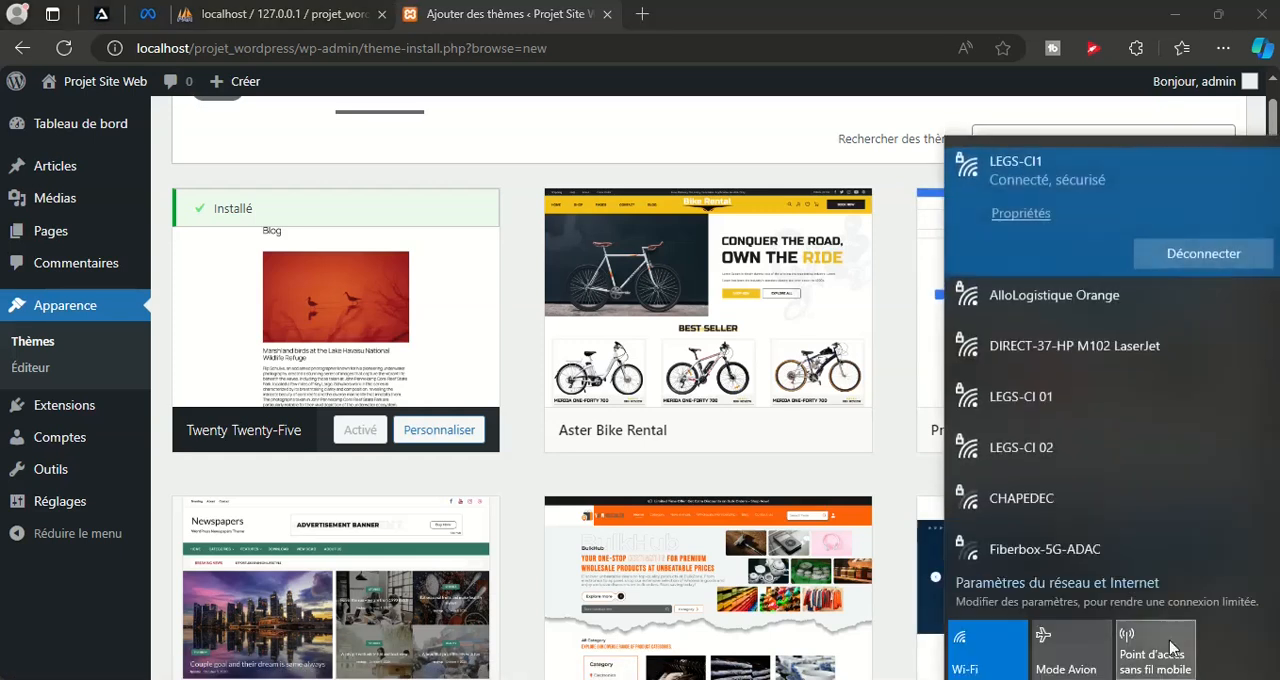
pyautogui.click(1068, 662)
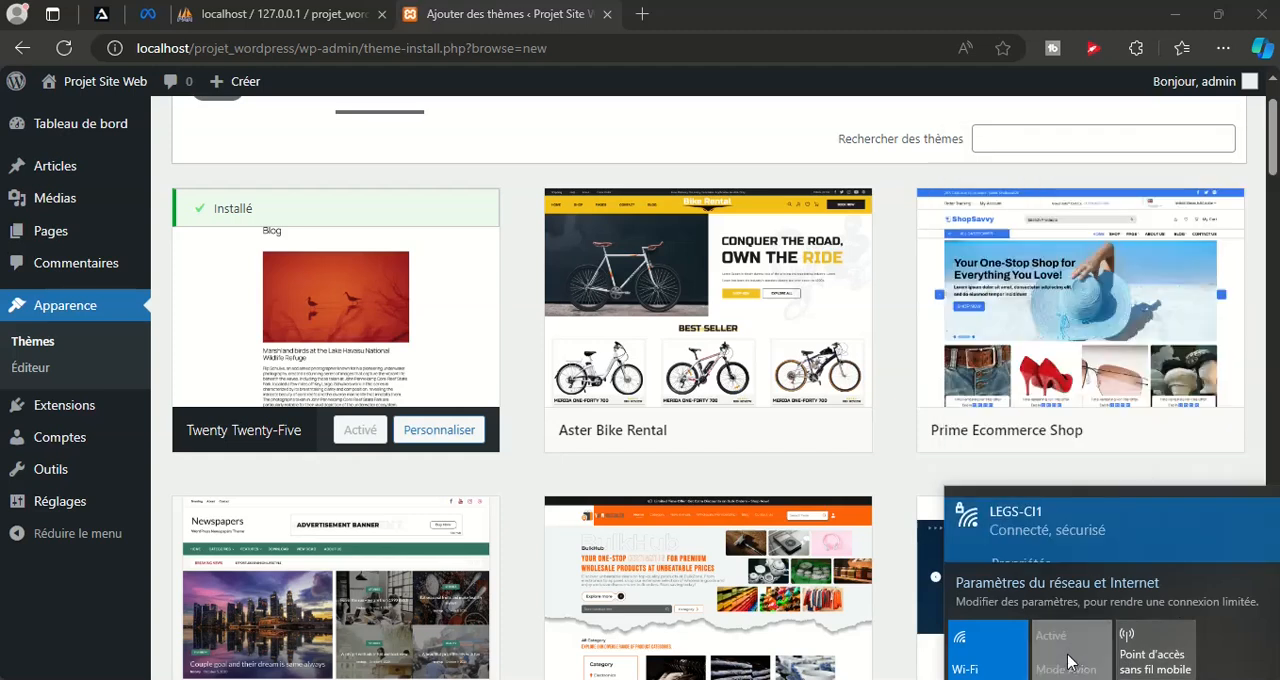
pyautogui.click(155, 236)
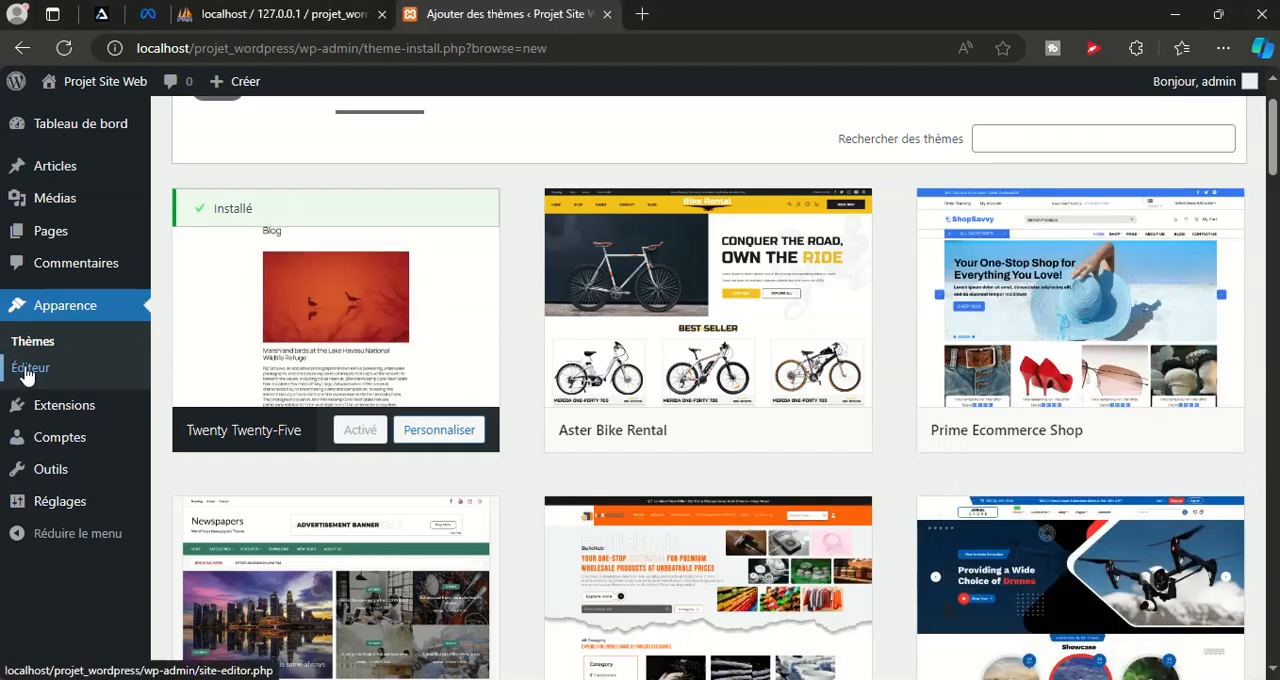
# View the list of installed extensions, then open the list of all user accounts
pyautogui.moveTo(70, 420)
pyautogui.click(224, 412)
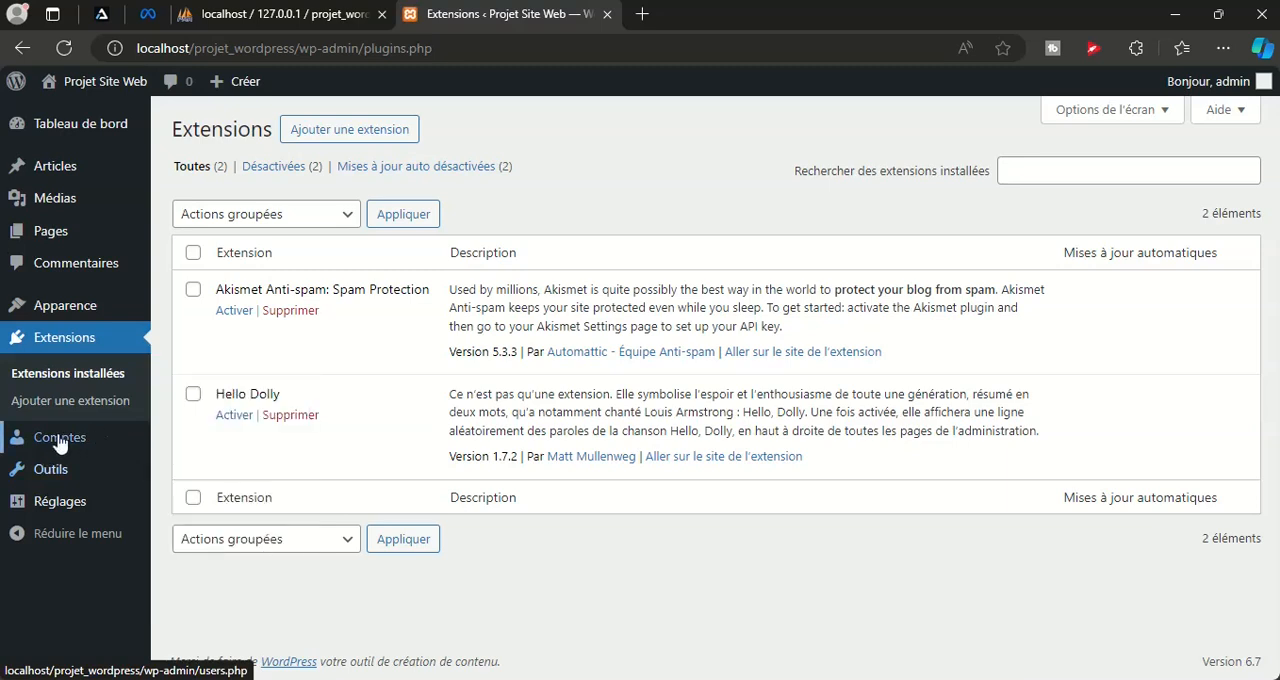
pyautogui.click(194, 441)
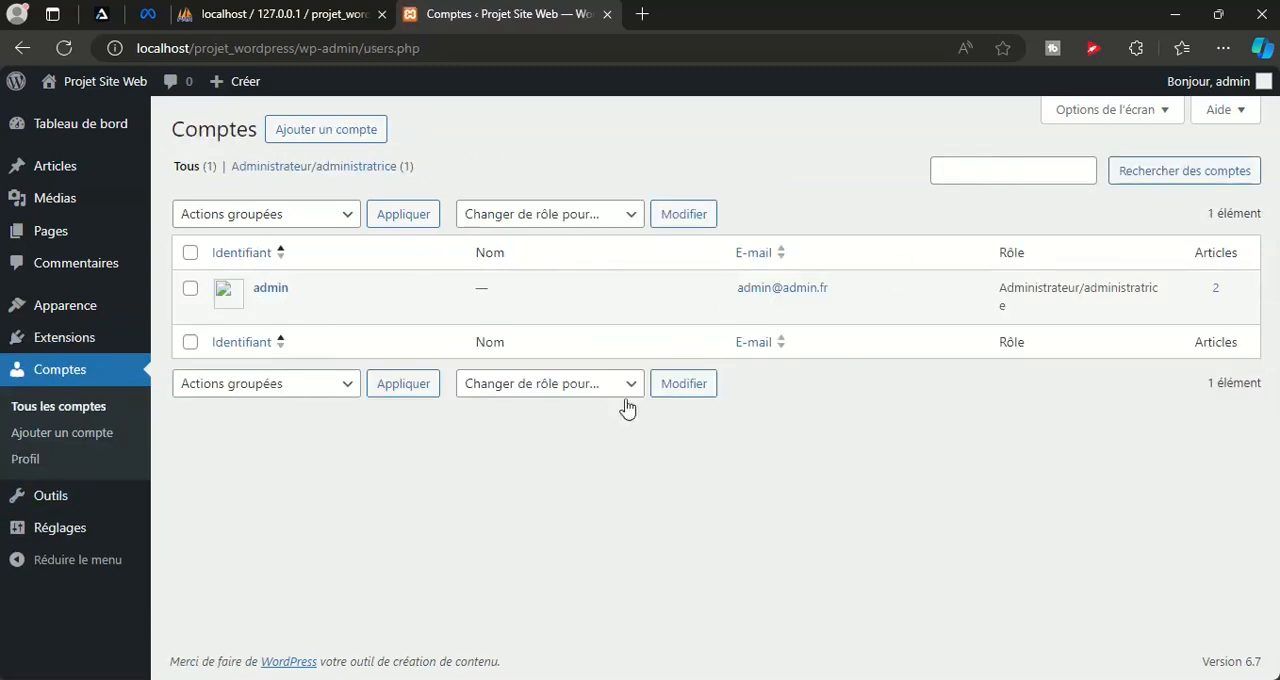
# Open the form for adding a new account and examine its login, e-mail, name, language and password fields
pyautogui.click(306, 138)
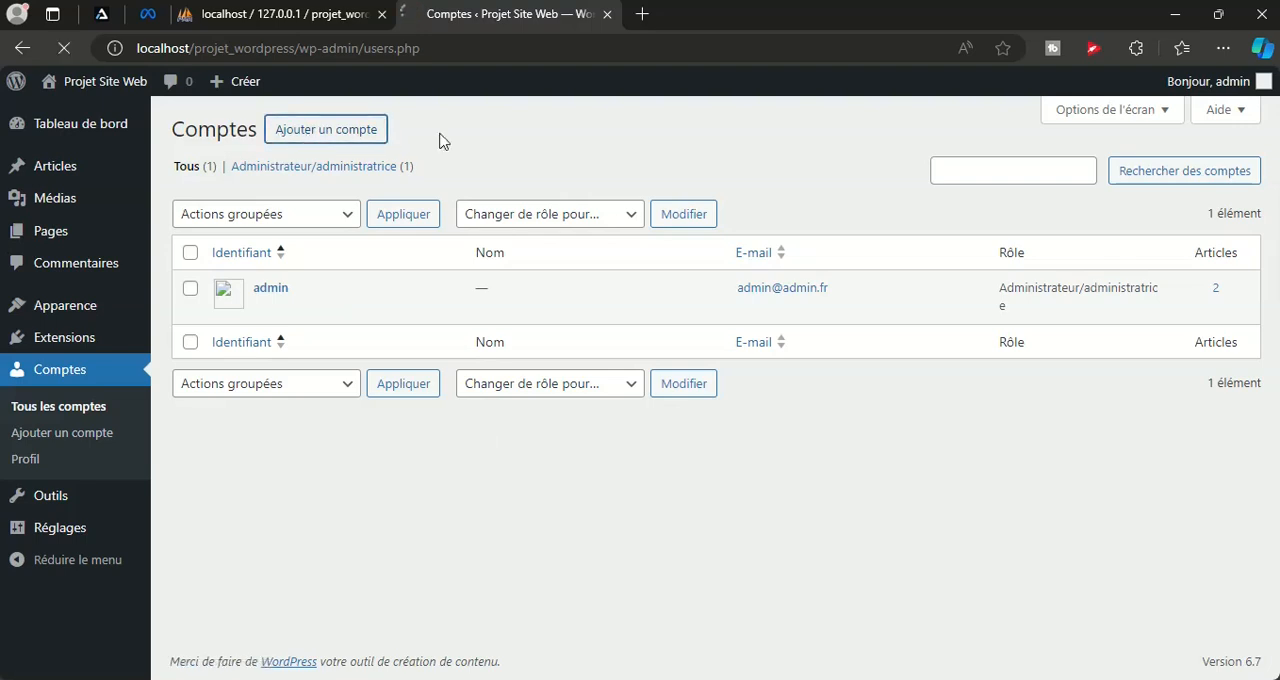
pyautogui.click(469, 219)
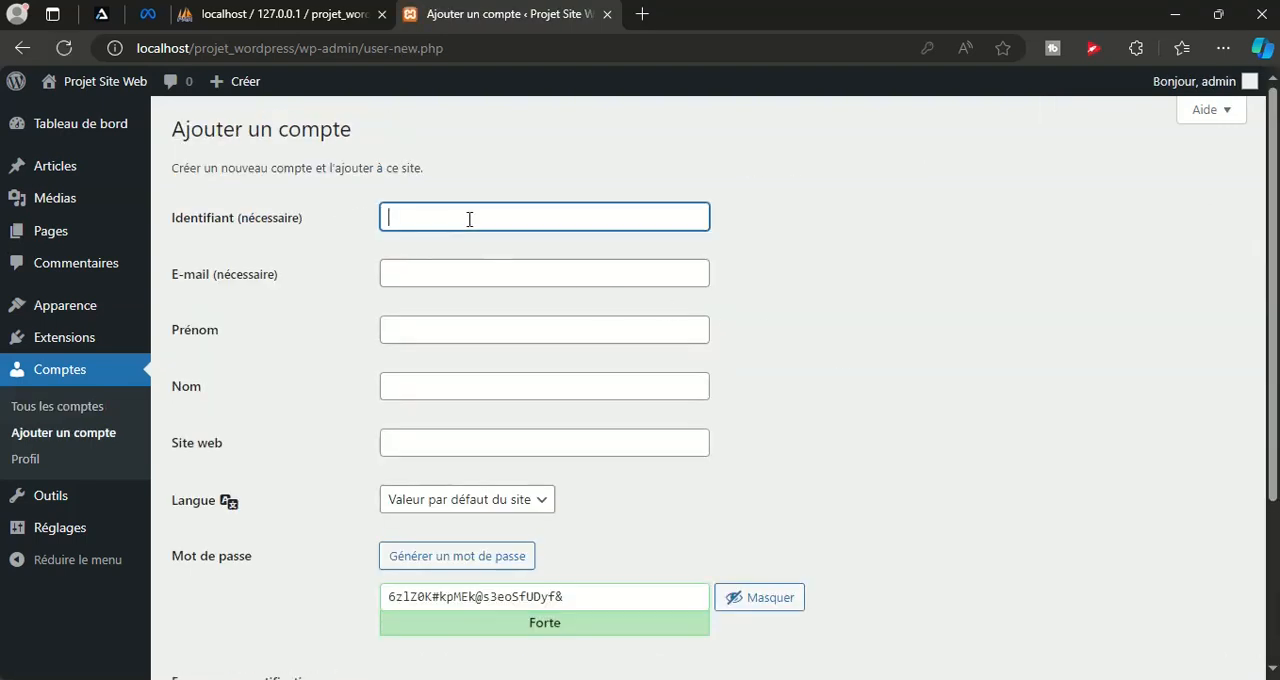
pyautogui.click(444, 275)
pyautogui.click(874, 273)
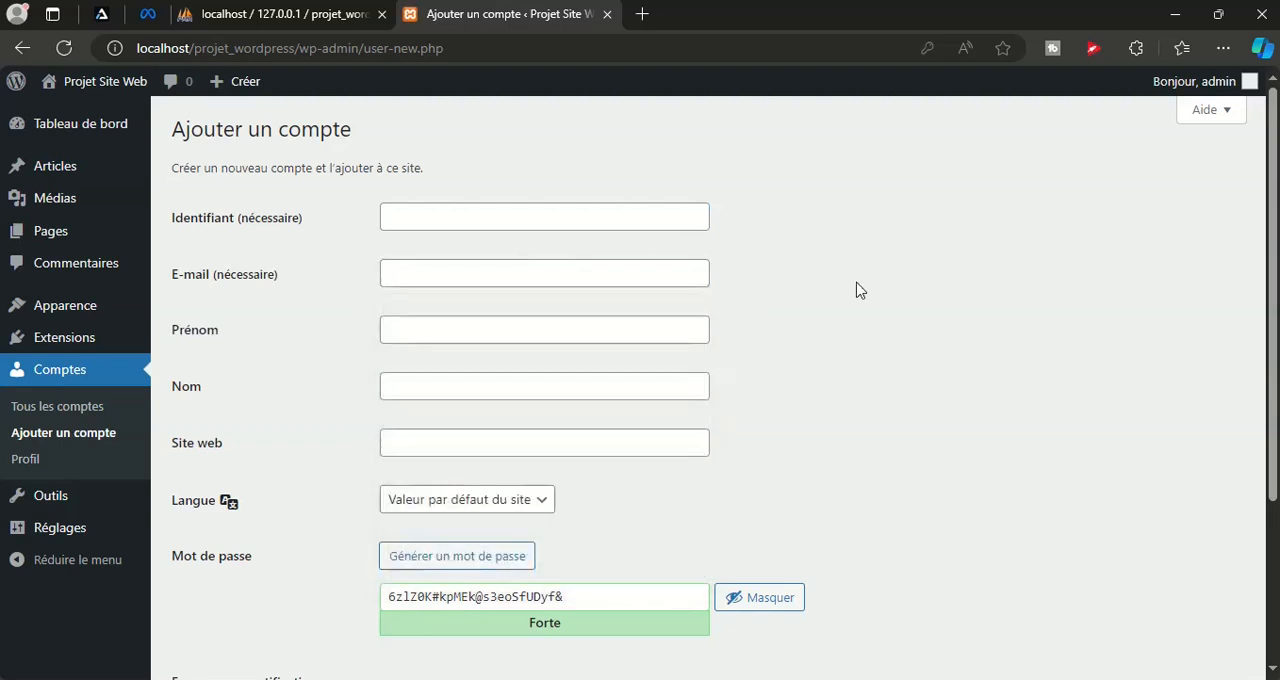
pyautogui.click(416, 330)
pyautogui.click(824, 350)
pyautogui.scroll(-1, 757, 448)
pyautogui.scroll(-2, 598, 503)
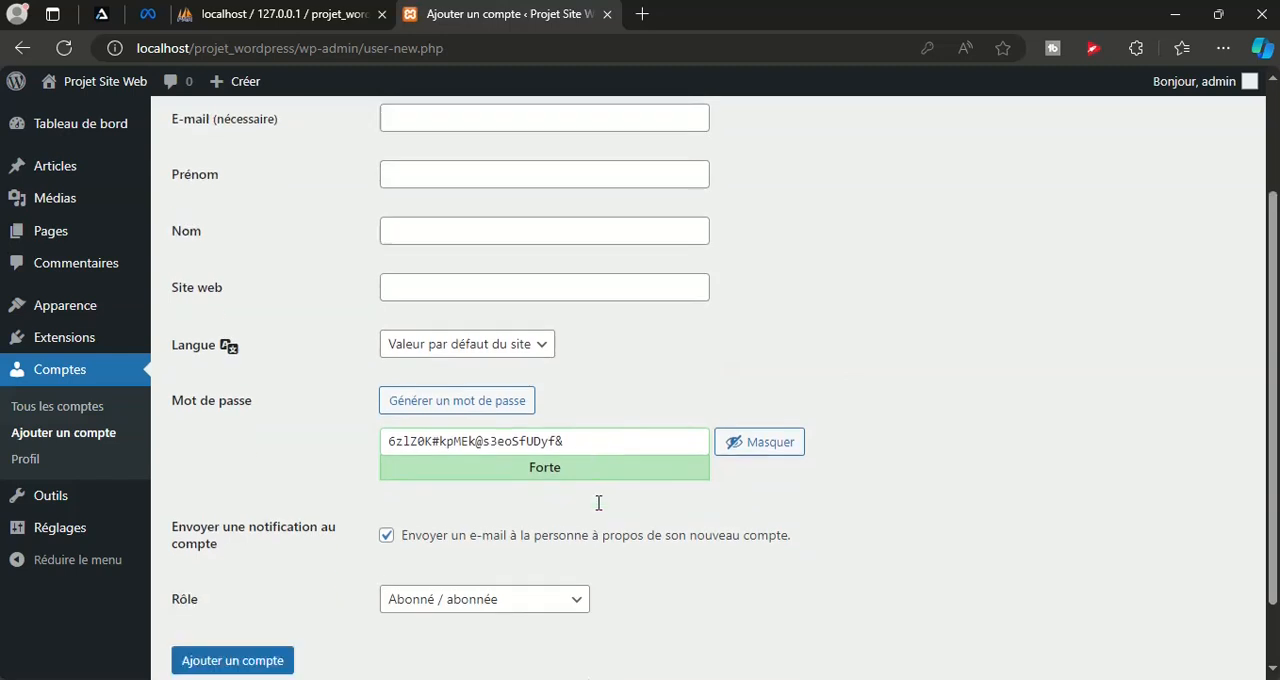
# Look through the roles that can be assigned to the new account, keeping Abonné / abonnée
pyautogui.click(520, 528)
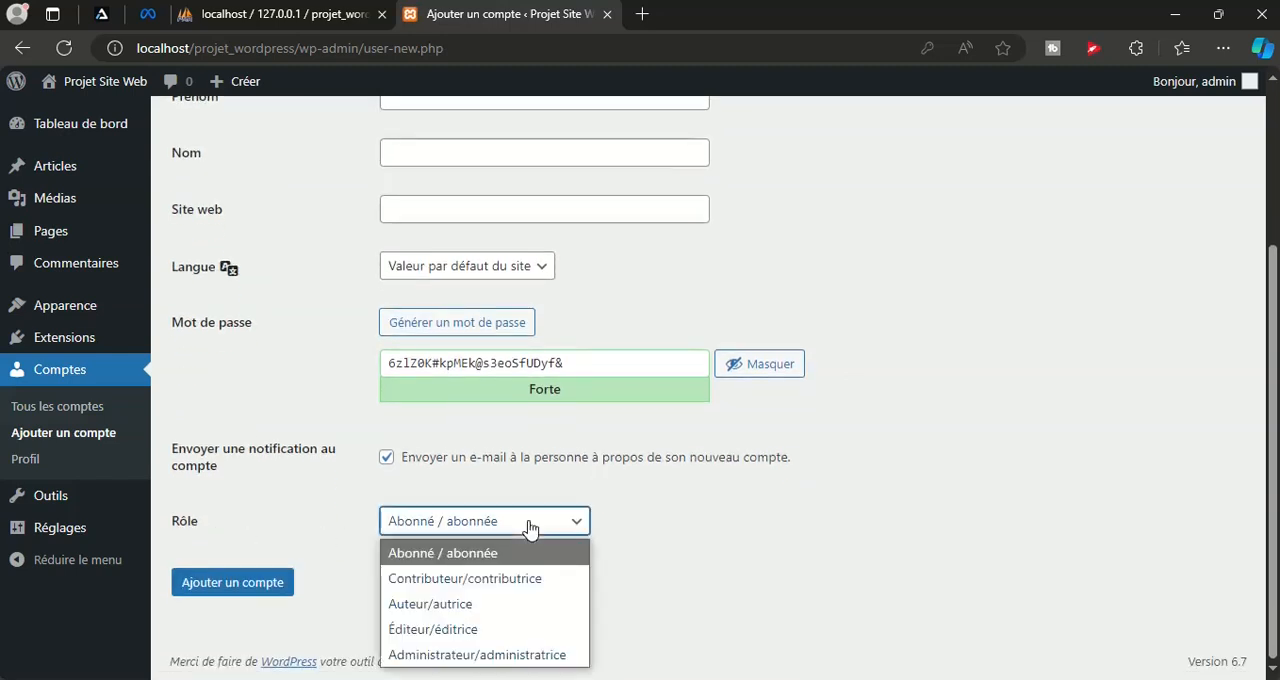
pyautogui.click(818, 527)
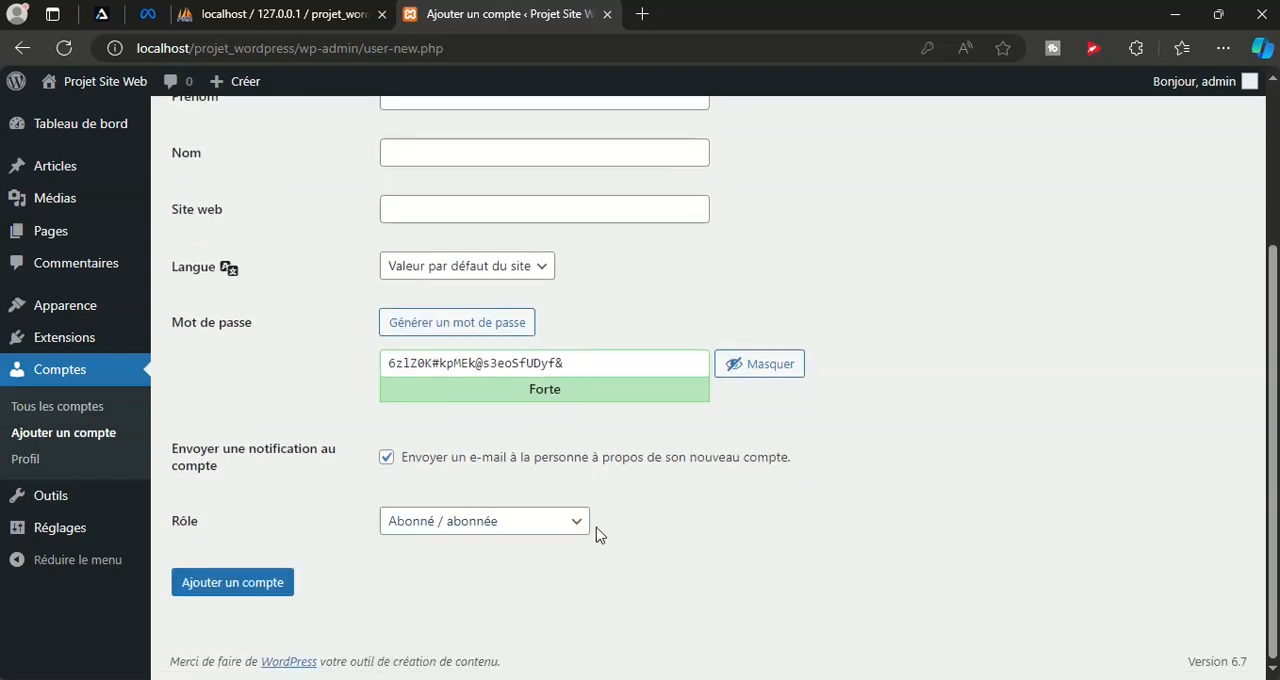
pyautogui.click(540, 538)
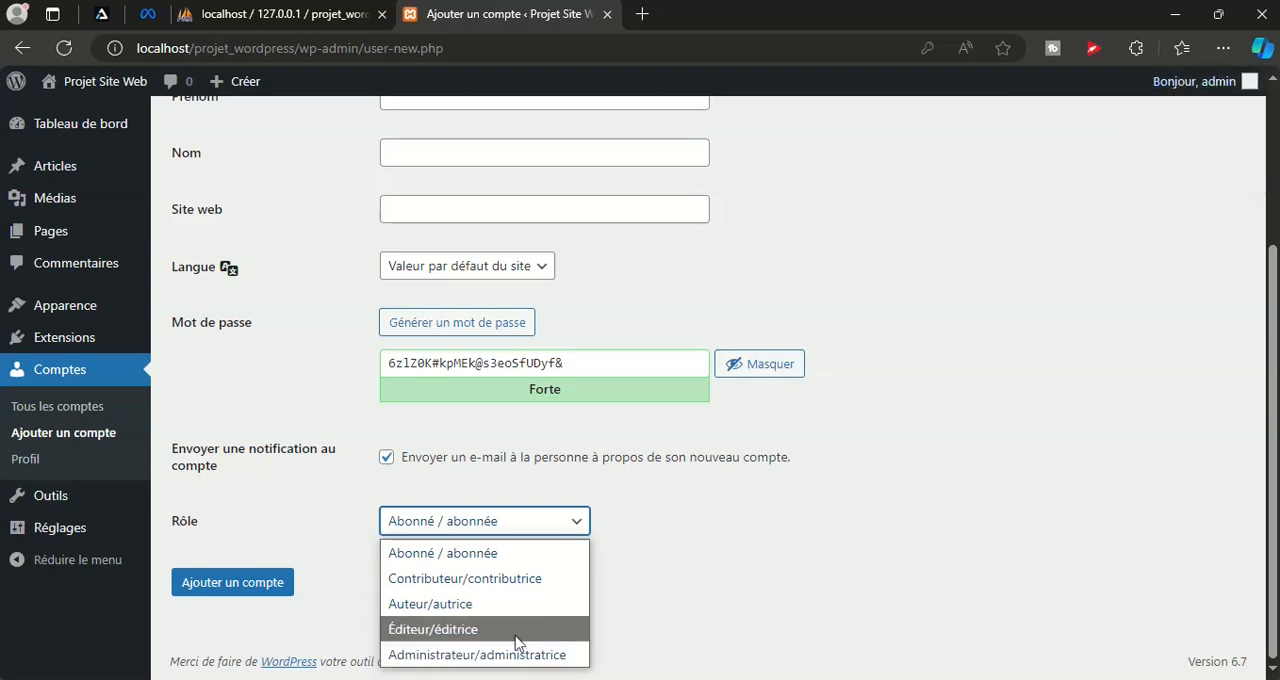
pyautogui.click(824, 566)
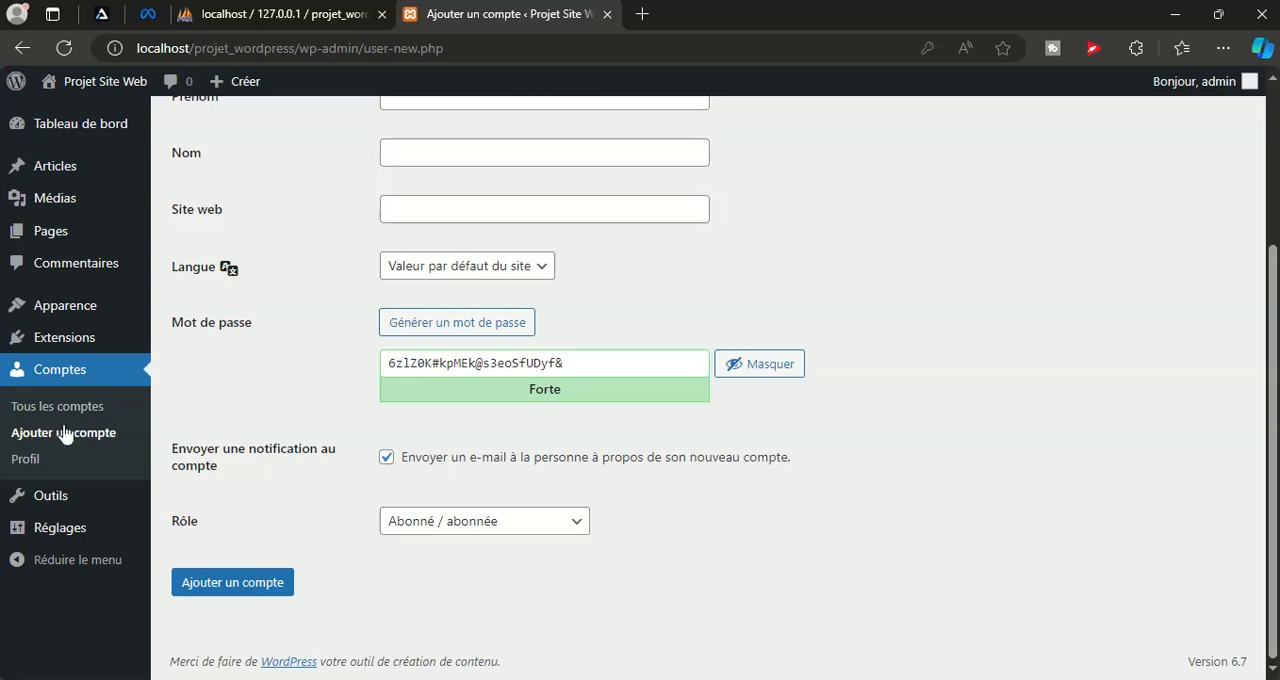
# Leave the account form without saving and read the critical problems and recommended improvements on the Santé du site page
pyautogui.moveTo(48, 510)
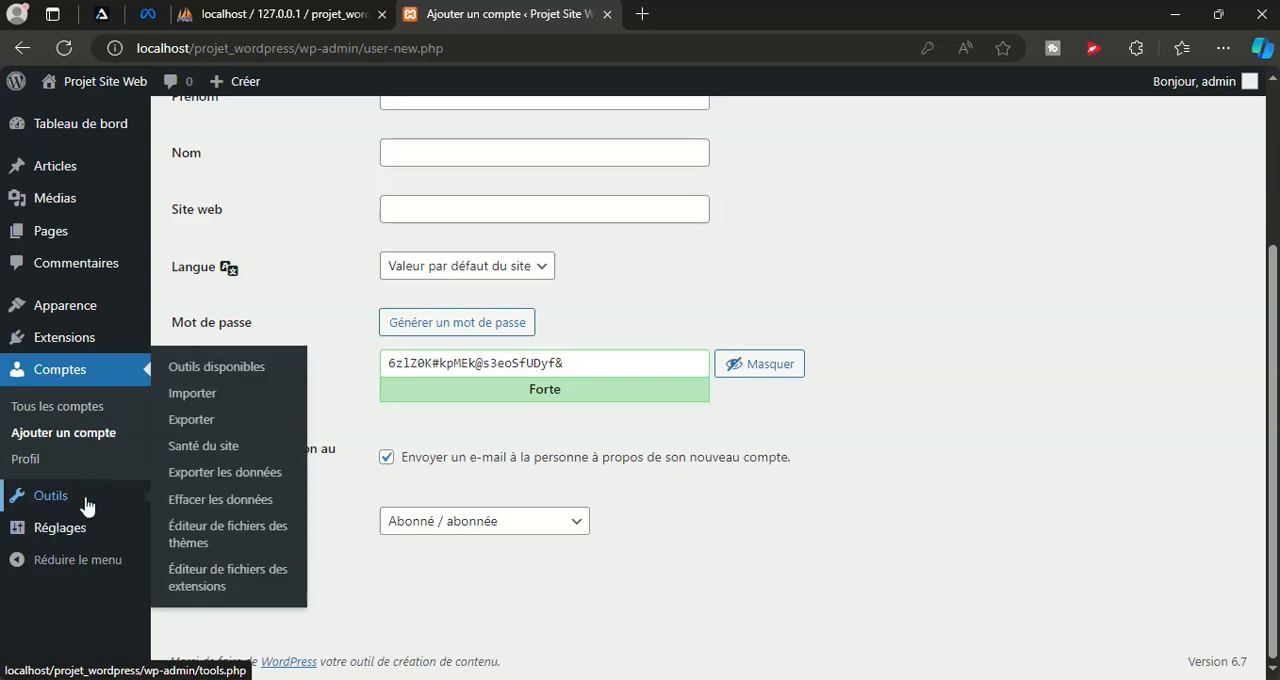
pyautogui.click(197, 452)
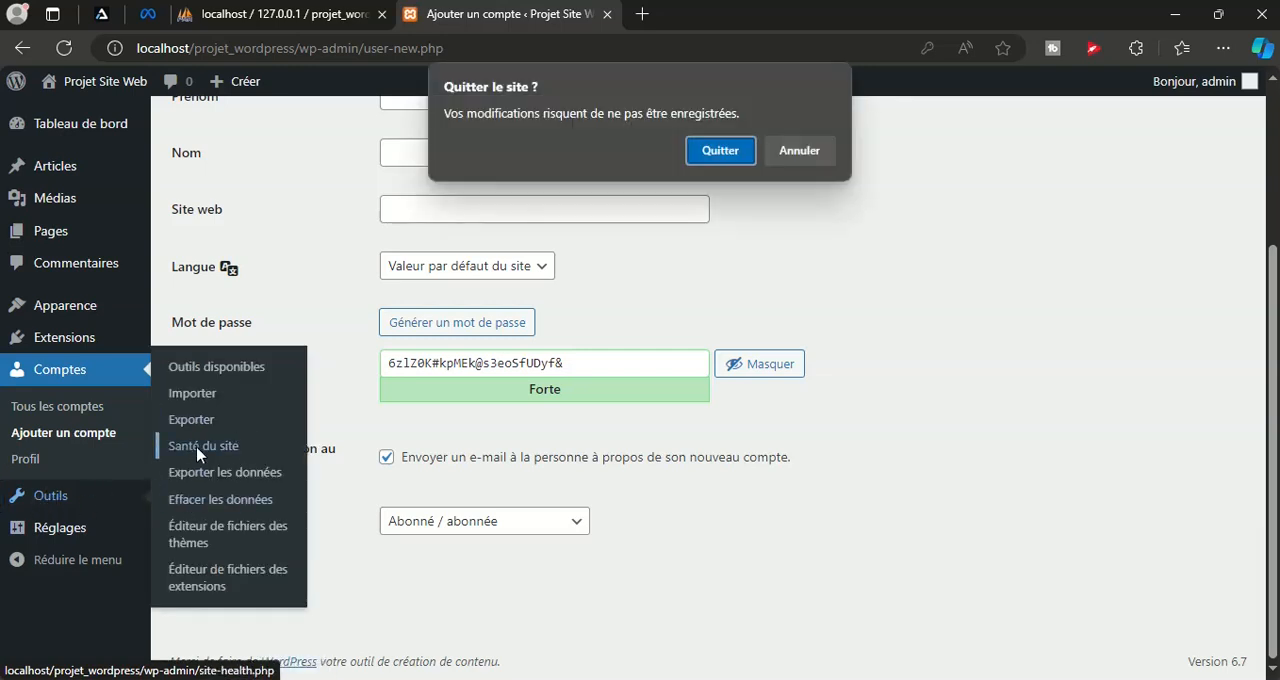
pyautogui.click(722, 150)
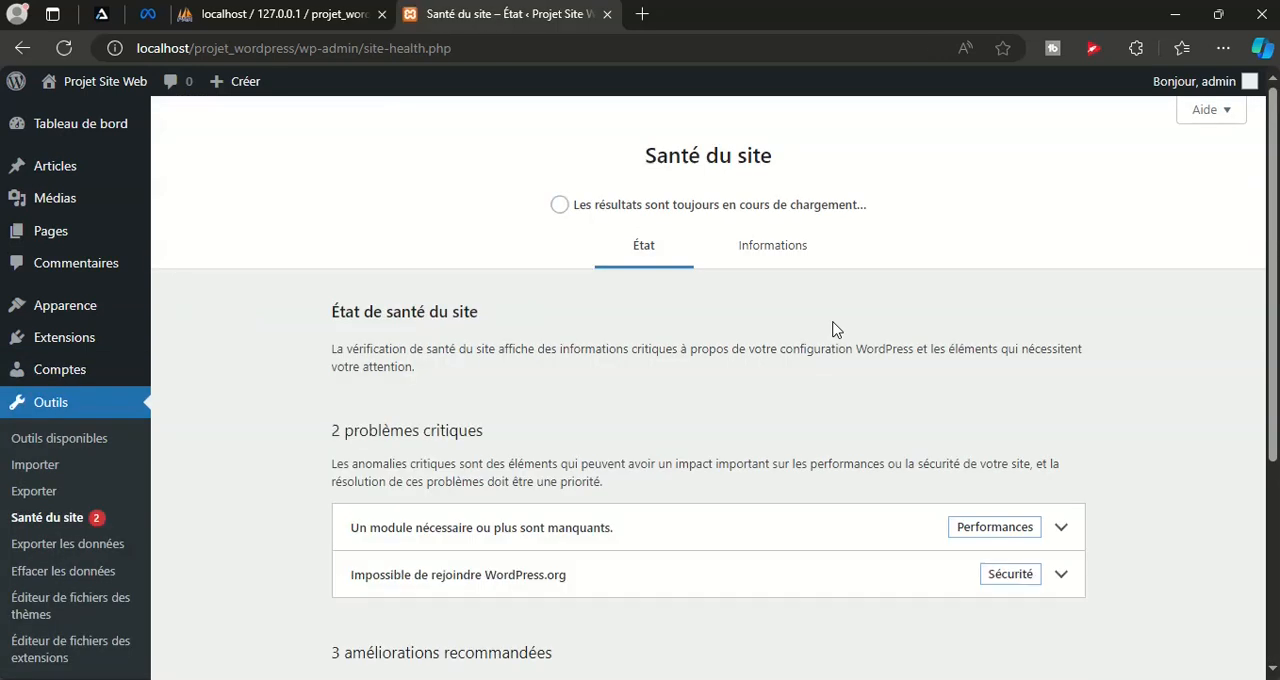
pyautogui.scroll(-2, 835, 330)
pyautogui.scroll(2, 835, 330)
pyautogui.scroll(-2, 1060, 370)
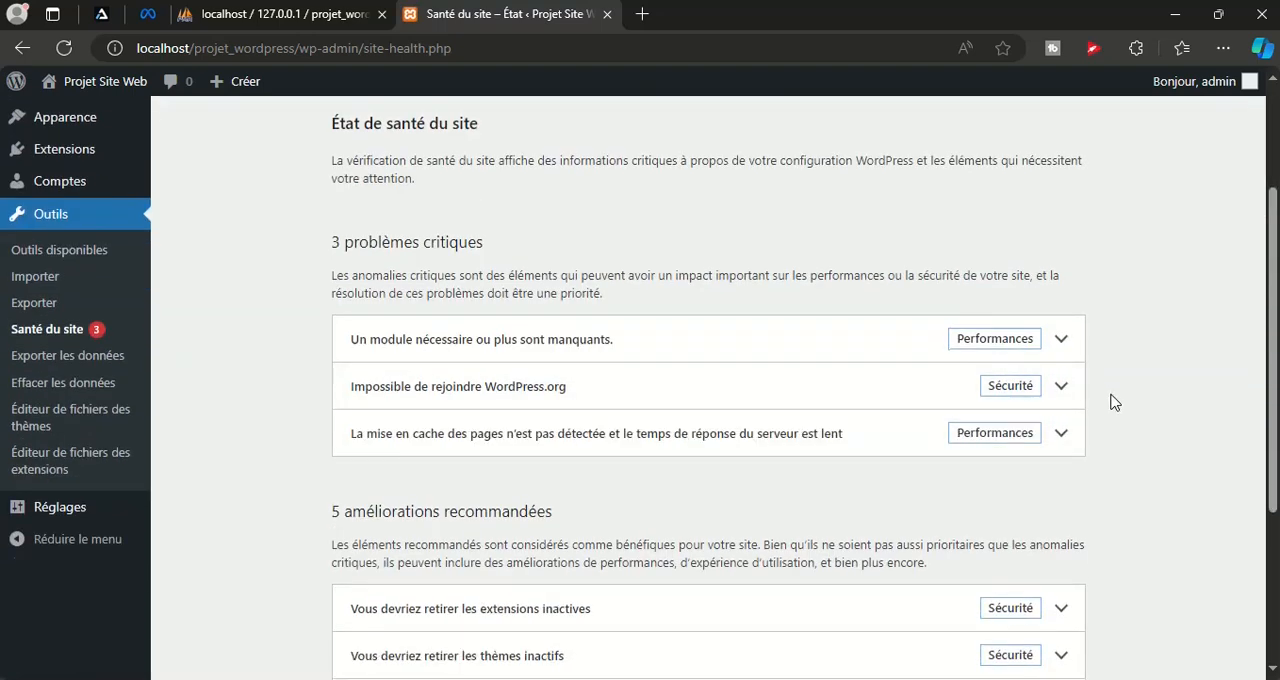
pyautogui.scroll(-1, 1112, 402)
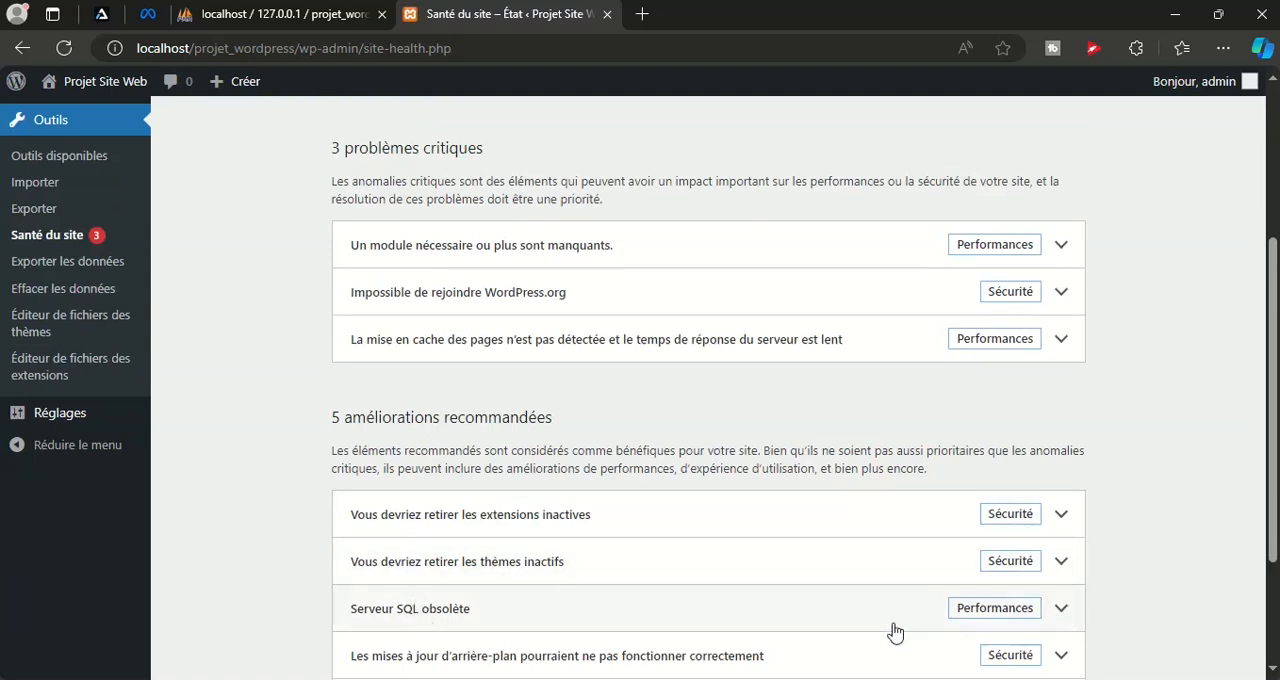
pyautogui.scroll(-1, 1100, 601)
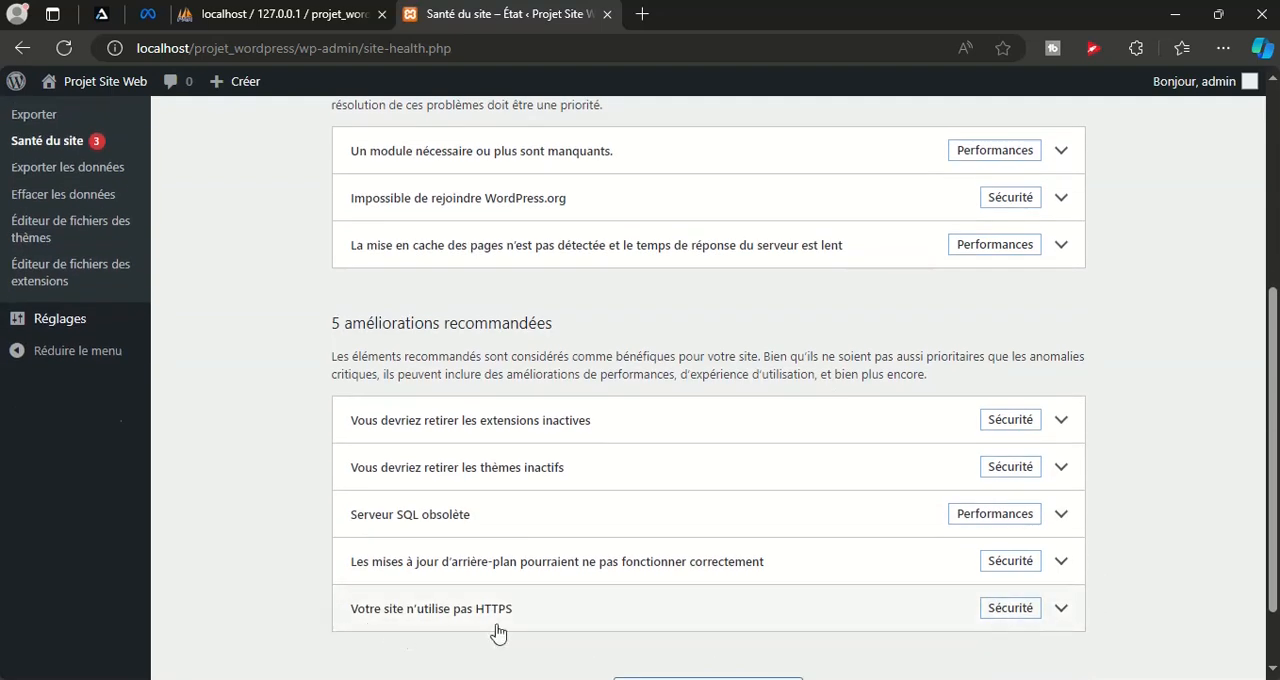
# Expand the "Votre site n'utilise pas HTTPS" recommendation and read its details
pyautogui.click(1066, 620)
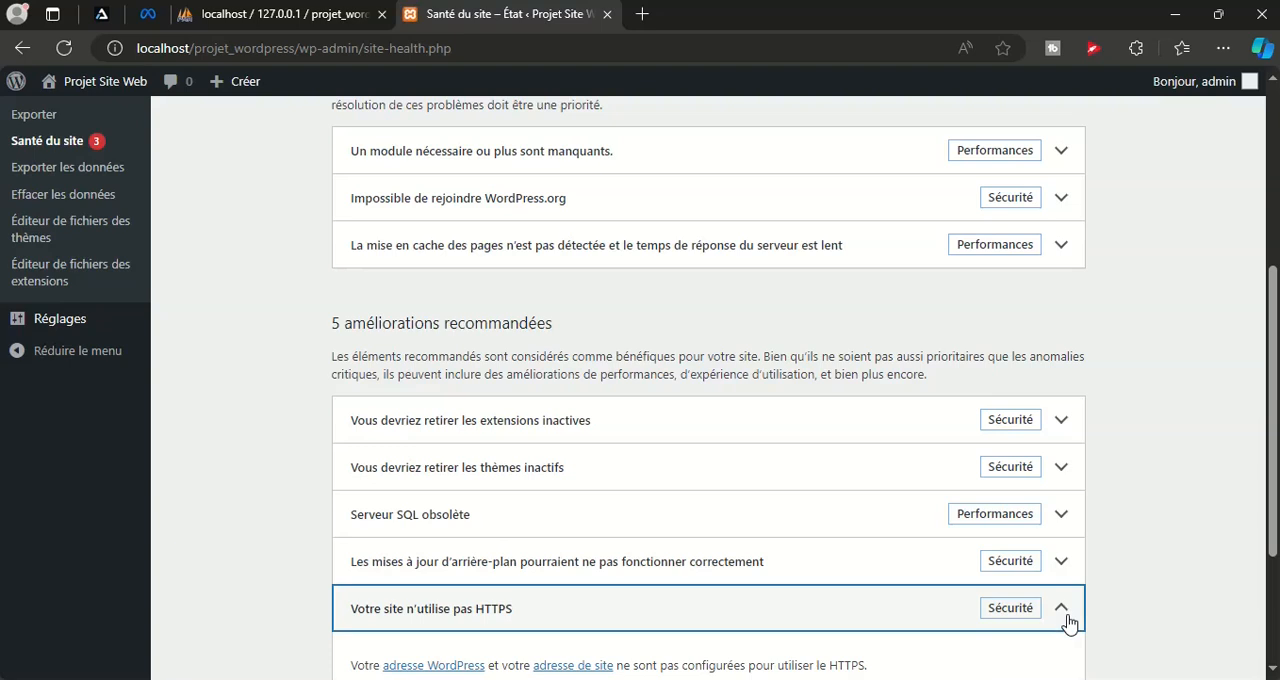
pyautogui.scroll(-2, 514, 346)
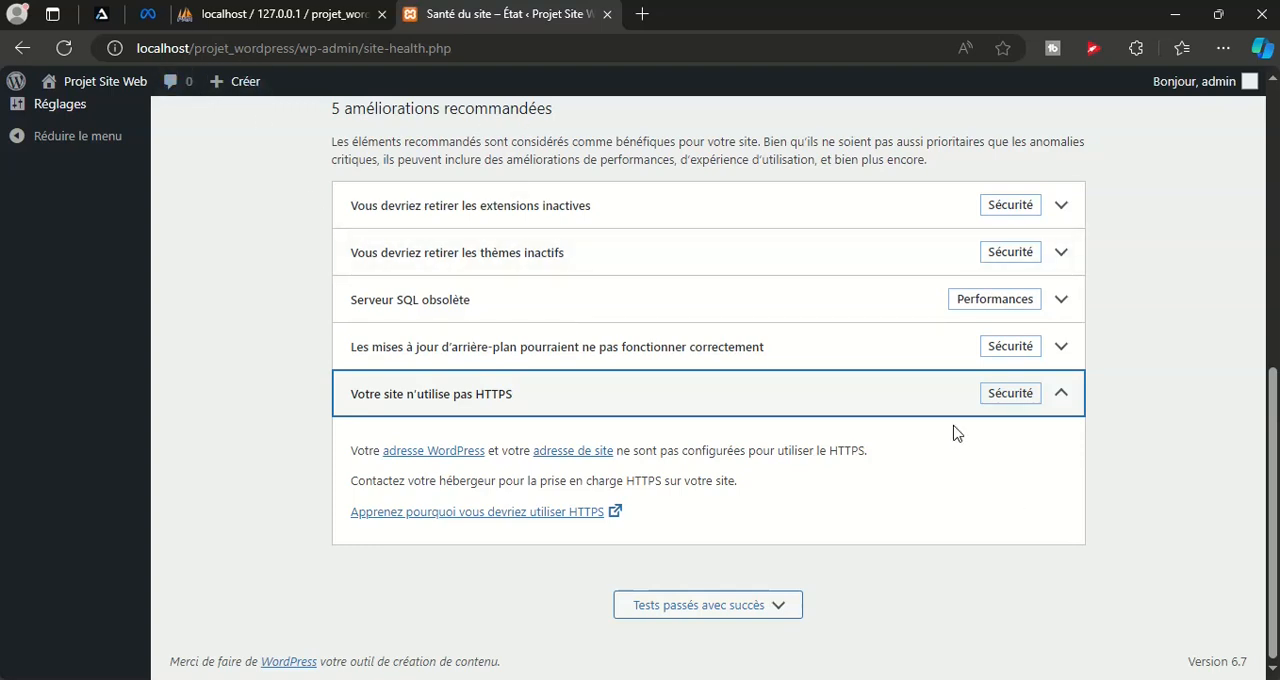
pyautogui.scroll(1, 950, 425)
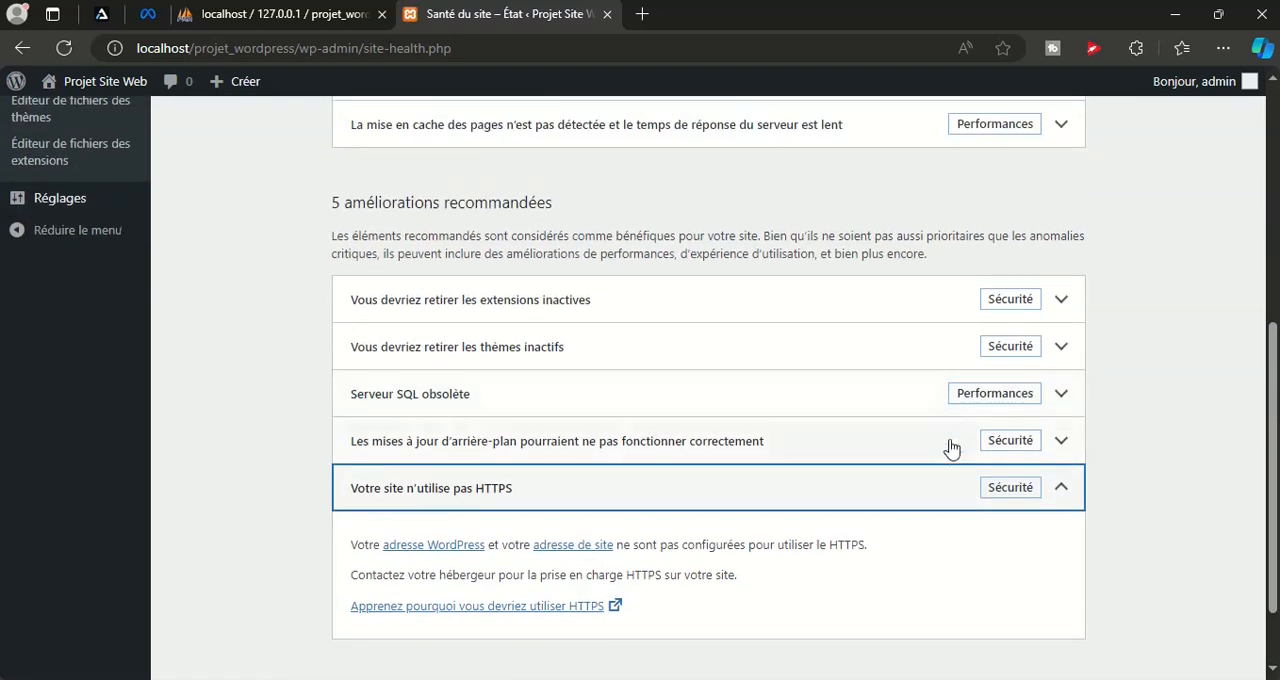
pyautogui.scroll(1, 943, 471)
pyautogui.scroll(-1, 634, 466)
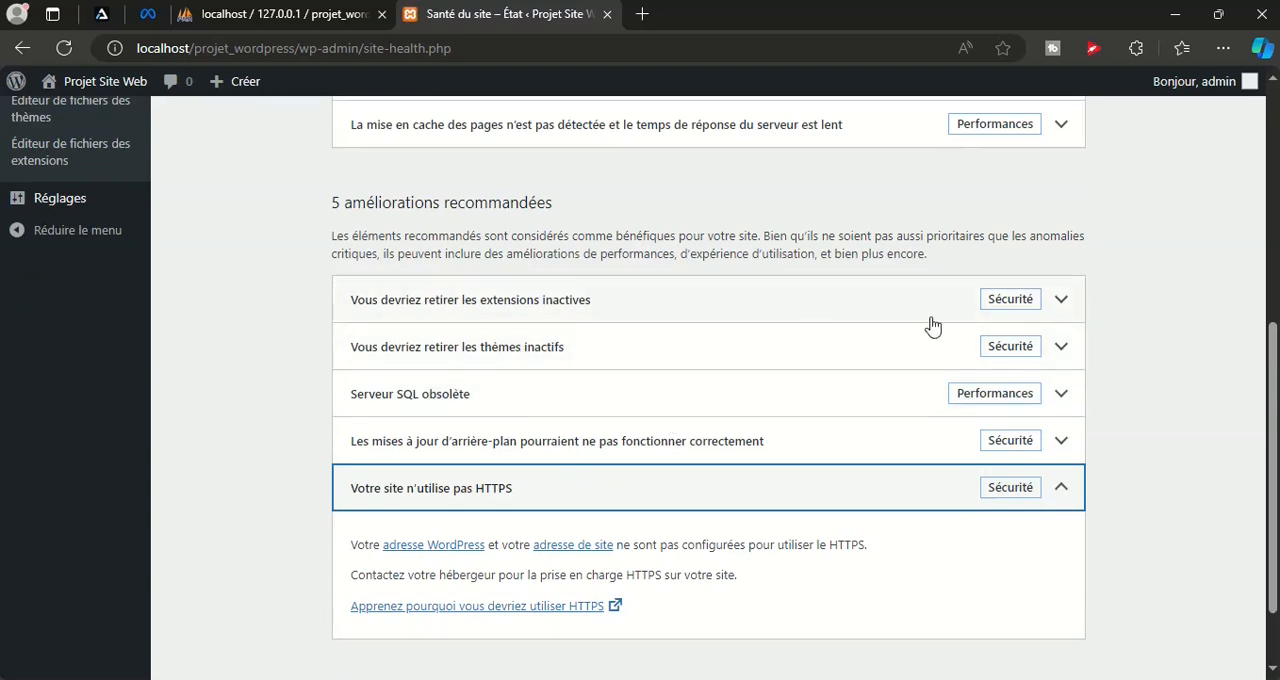
pyautogui.scroll(-1, 938, 479)
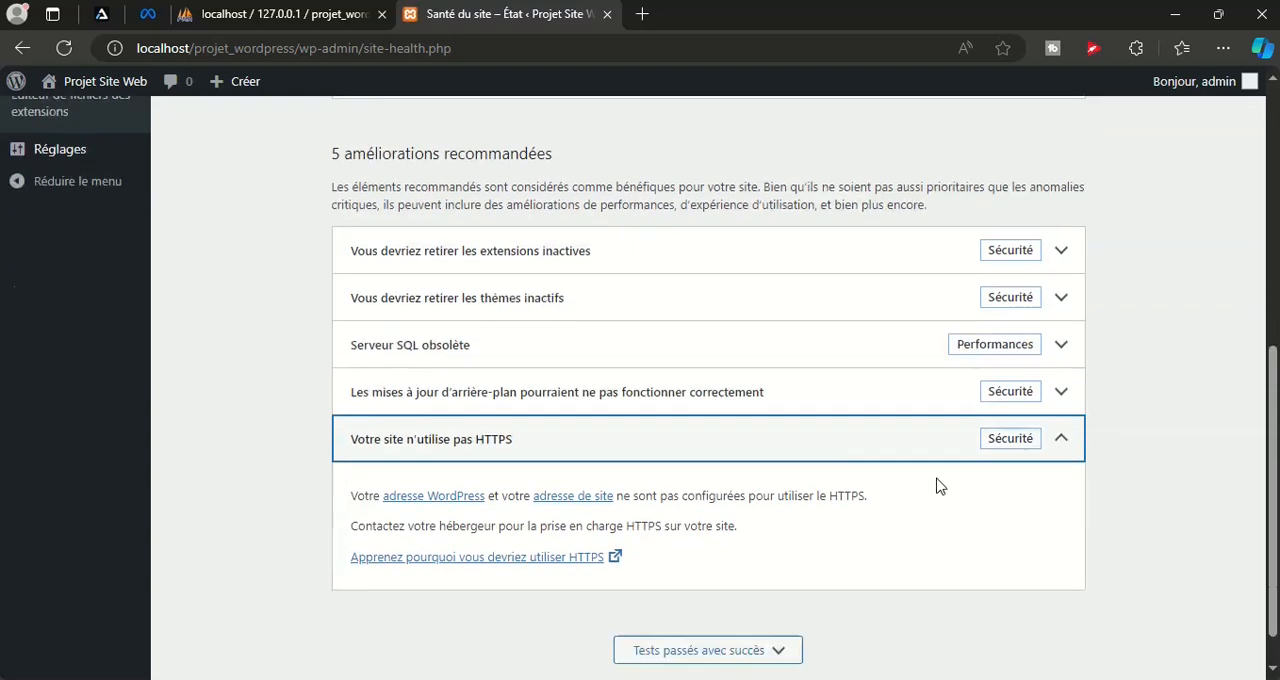
pyautogui.scroll(5, 934, 486)
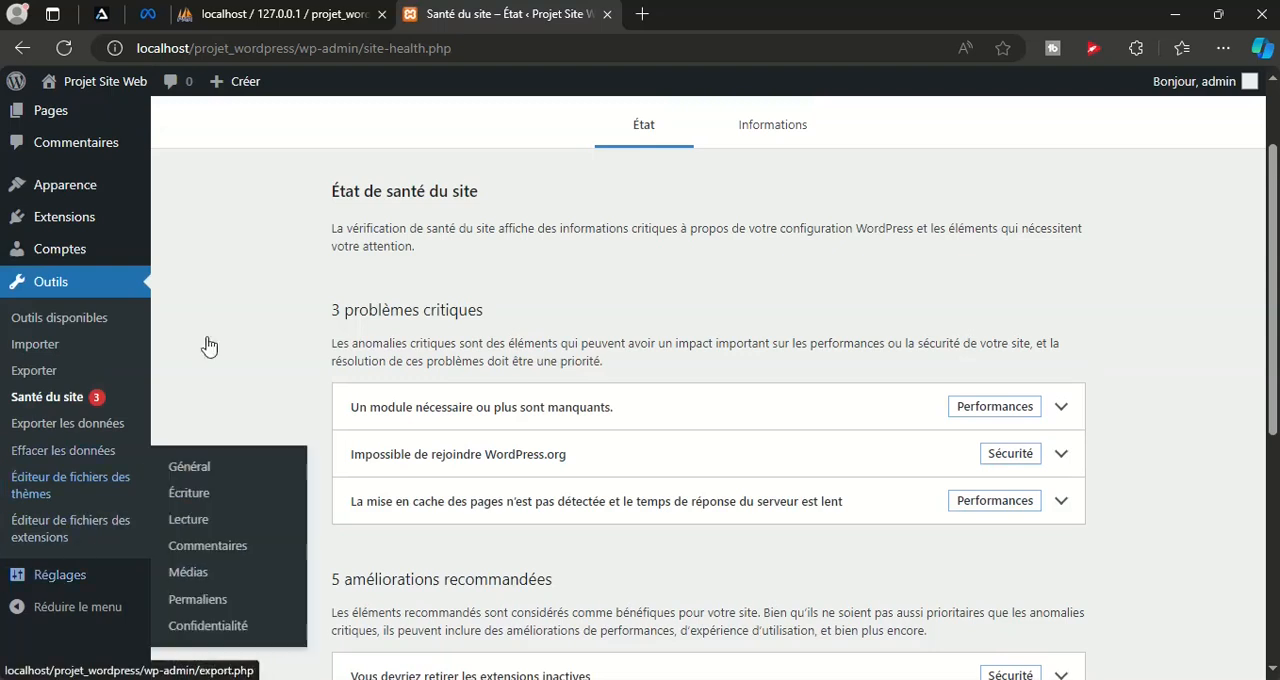
# Open the general settings and examine the site title and slogan fields
pyautogui.moveTo(50, 580)
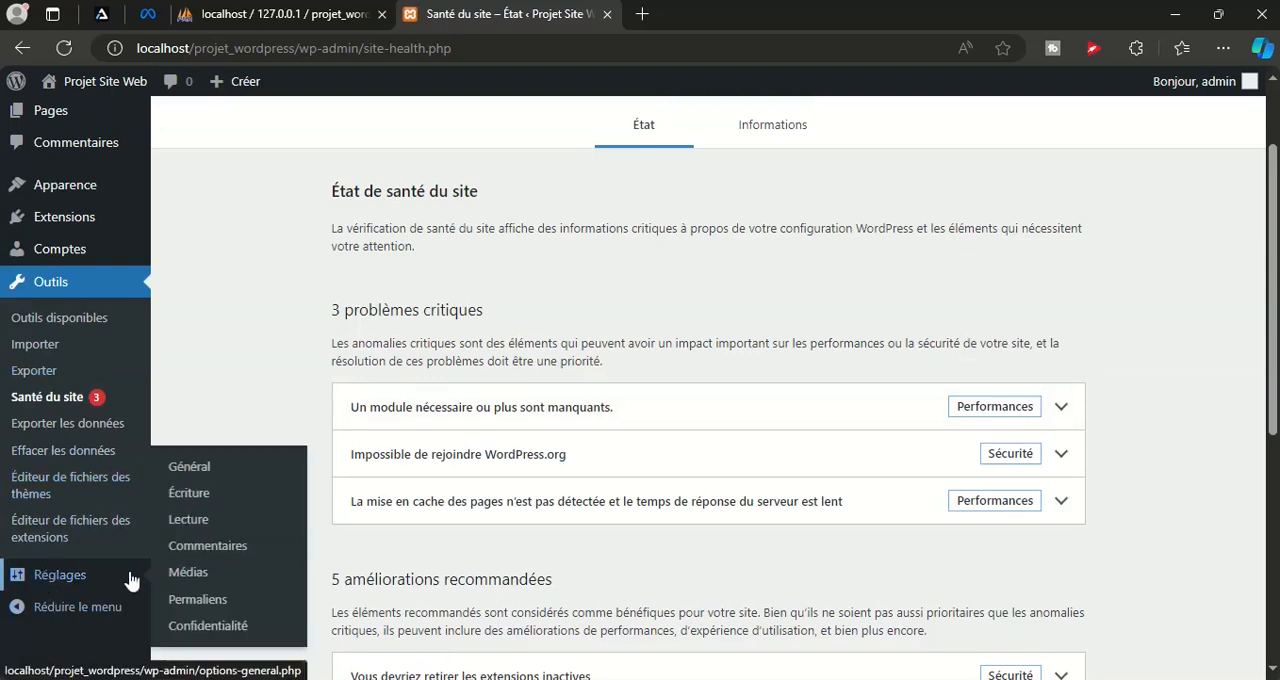
pyautogui.click(183, 470)
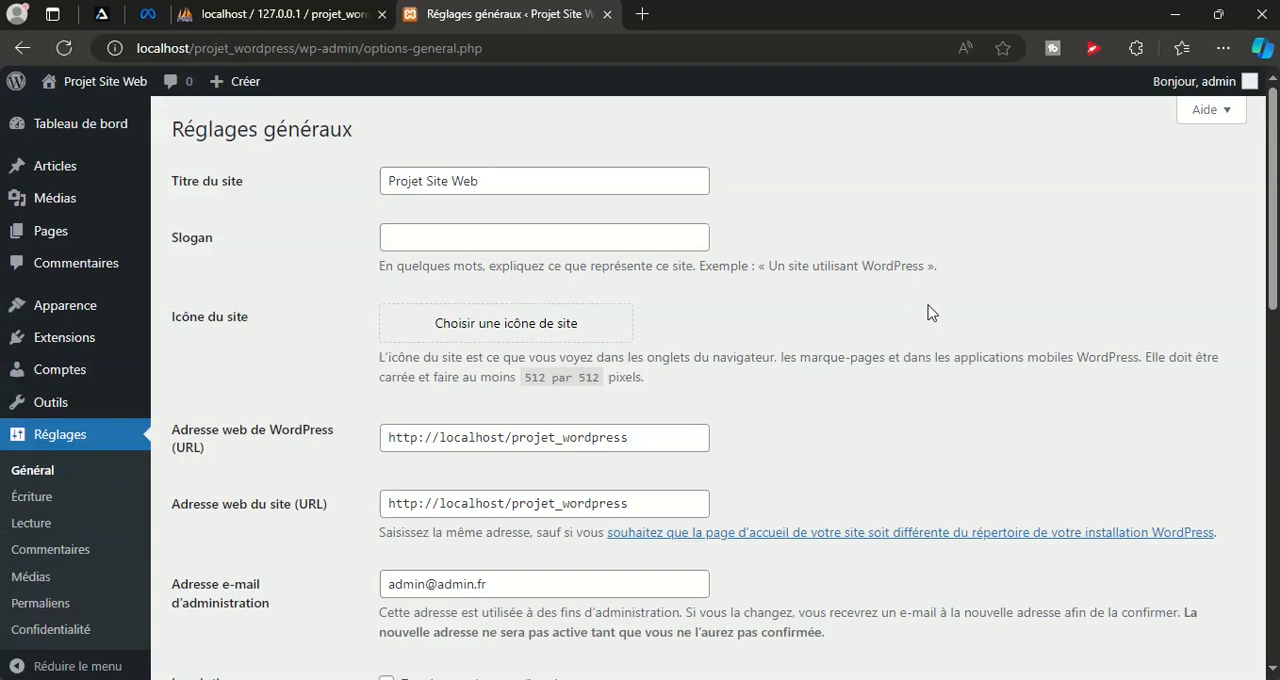
pyautogui.scroll(-2, 928, 313)
pyautogui.scroll(2, 928, 313)
pyautogui.moveTo(531, 182); pyautogui.dragTo(349, 191)
pyautogui.click(405, 241)
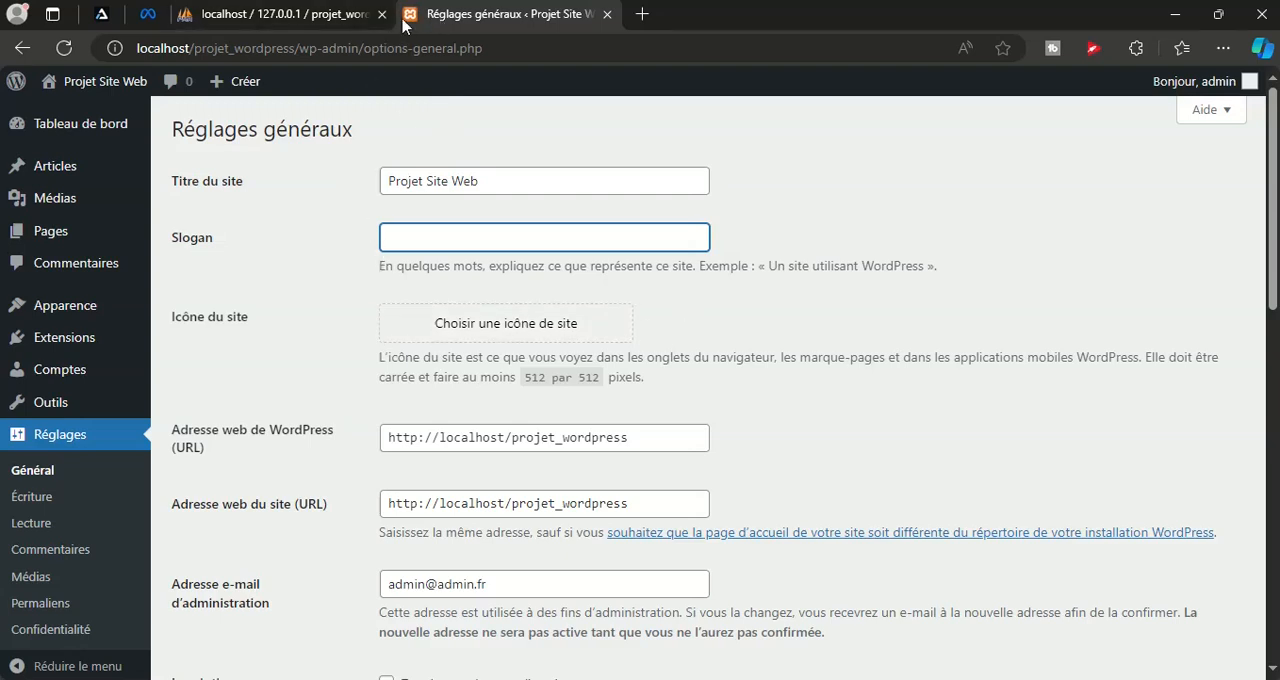
# Examine the WordPress and site URL fields and the administration e-mail field in the general settings
pyautogui.scroll(-3, 851, 389)
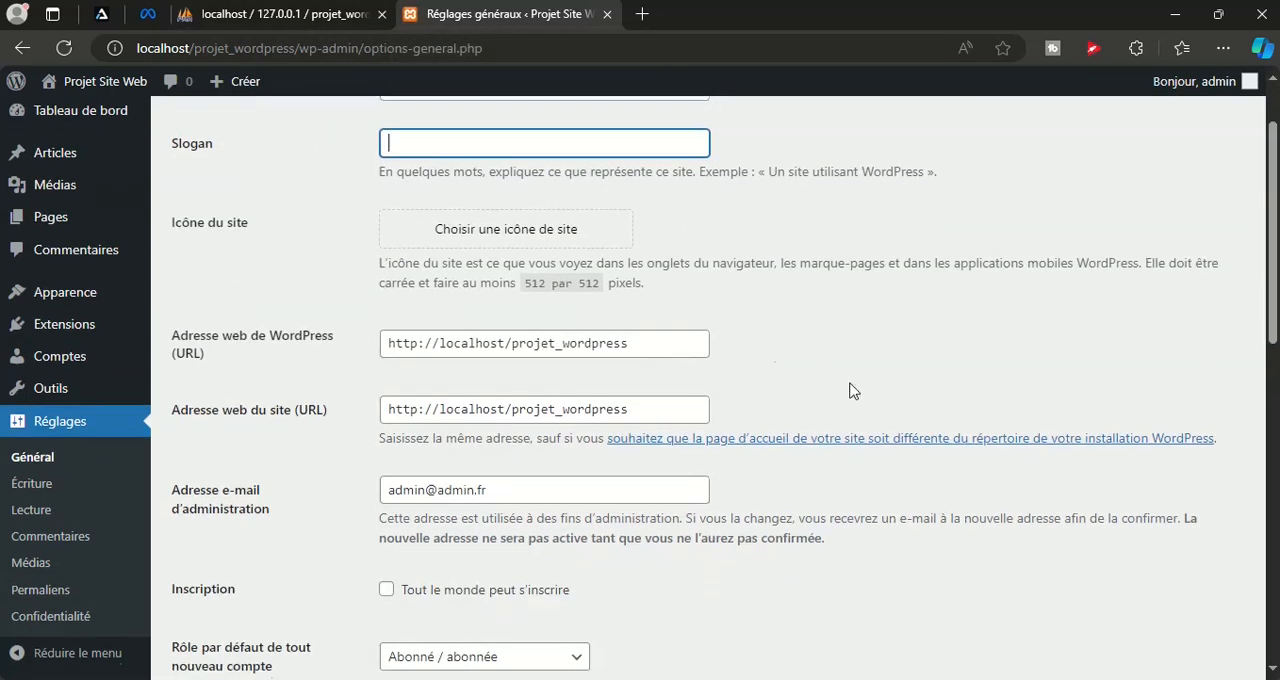
pyautogui.click(551, 297)
pyautogui.moveTo(551, 297); pyautogui.dragTo(350, 305)
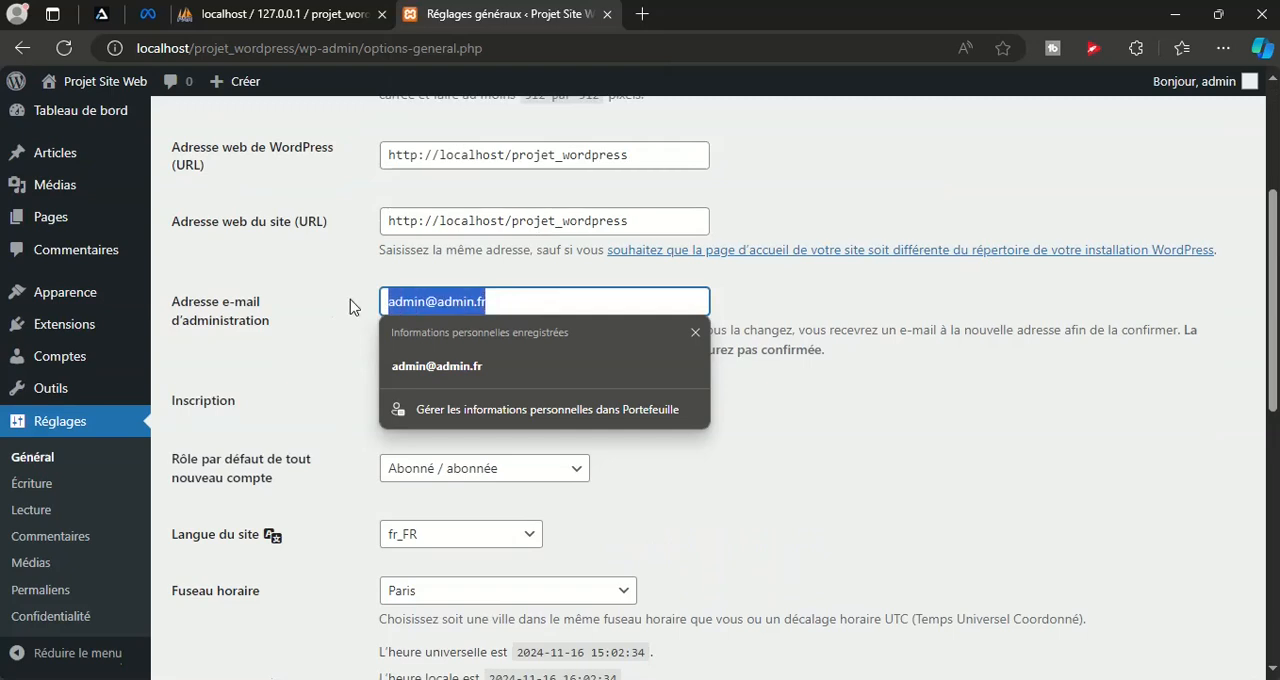
pyautogui.click(313, 333)
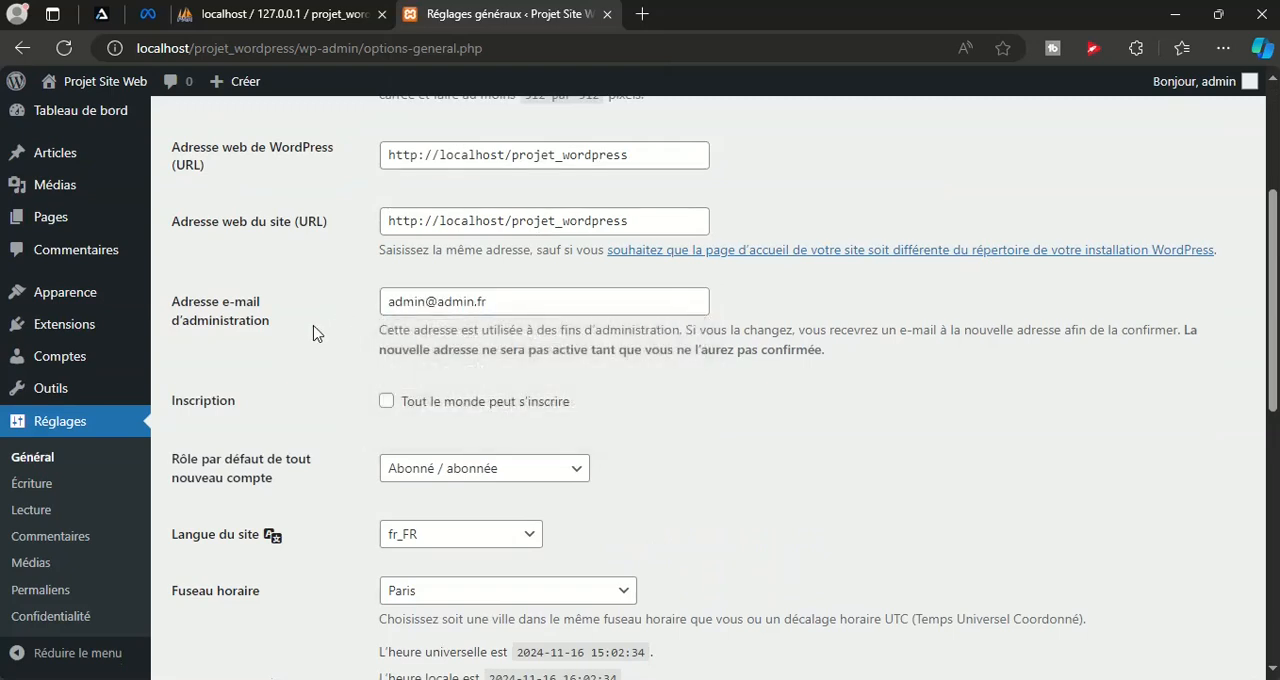
# Allow everyone to register, view the default roles for new accounts, and disallow registration again
pyautogui.scroll(-2, 311, 333)
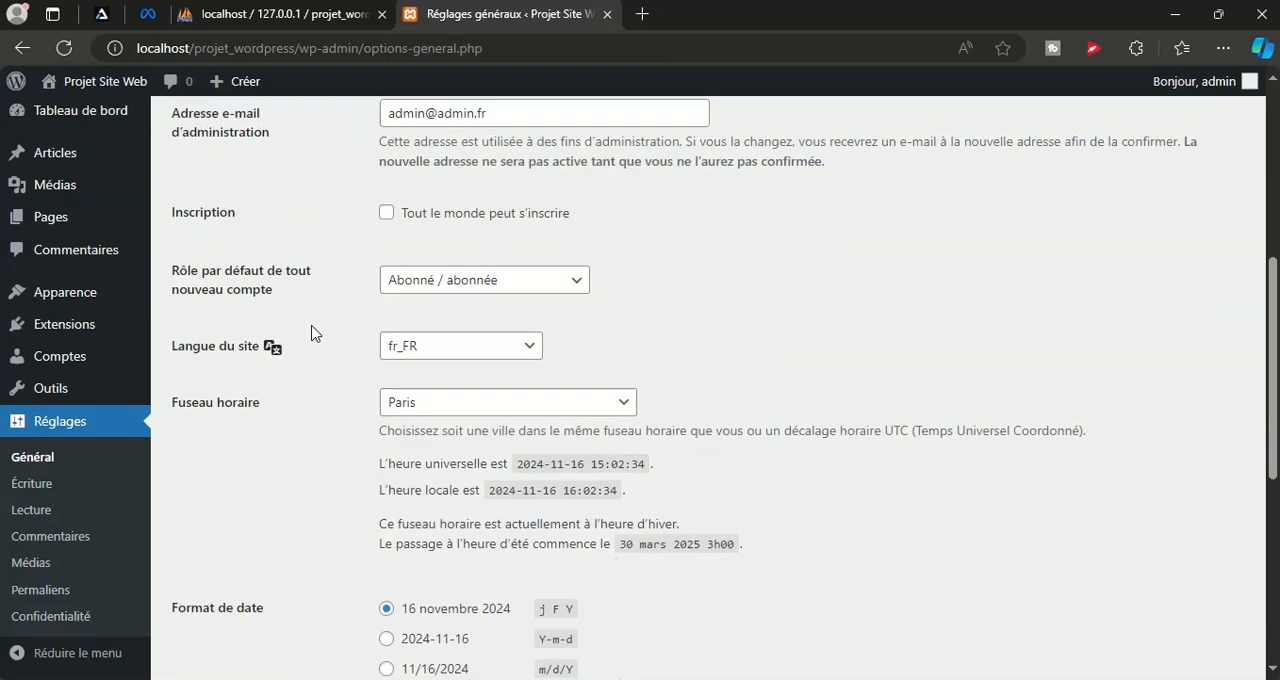
pyautogui.click(458, 218)
pyautogui.click(529, 284)
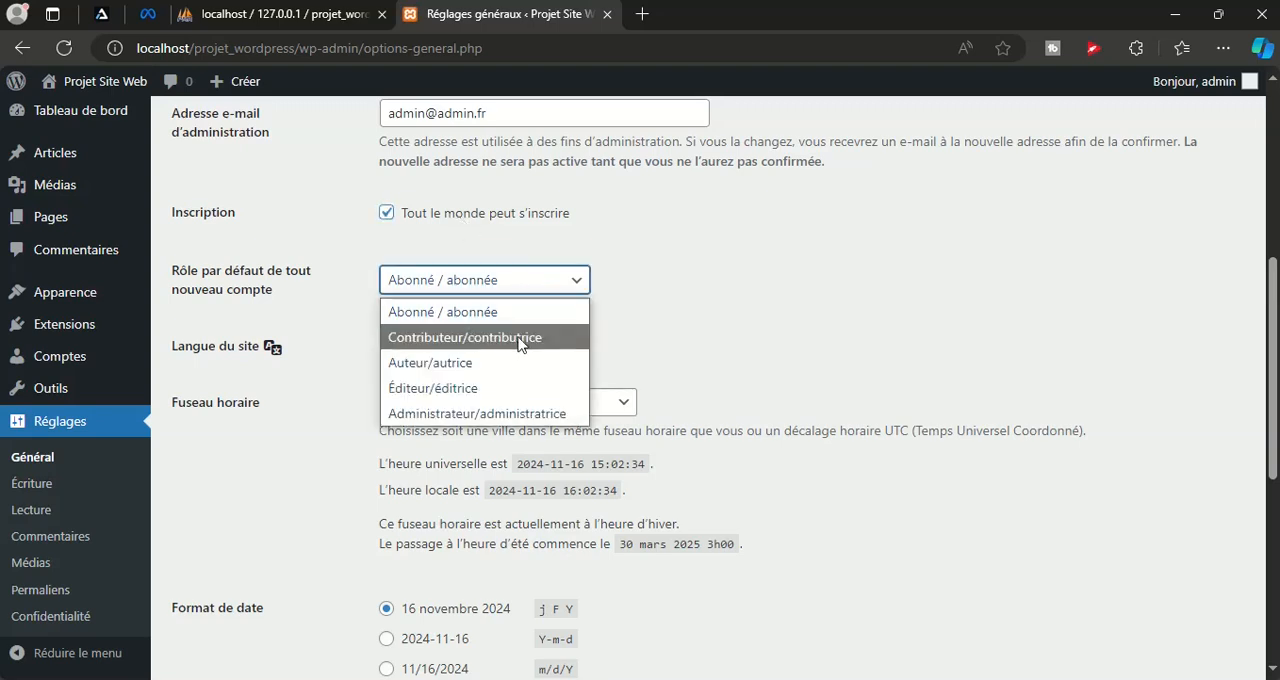
pyautogui.click(443, 220)
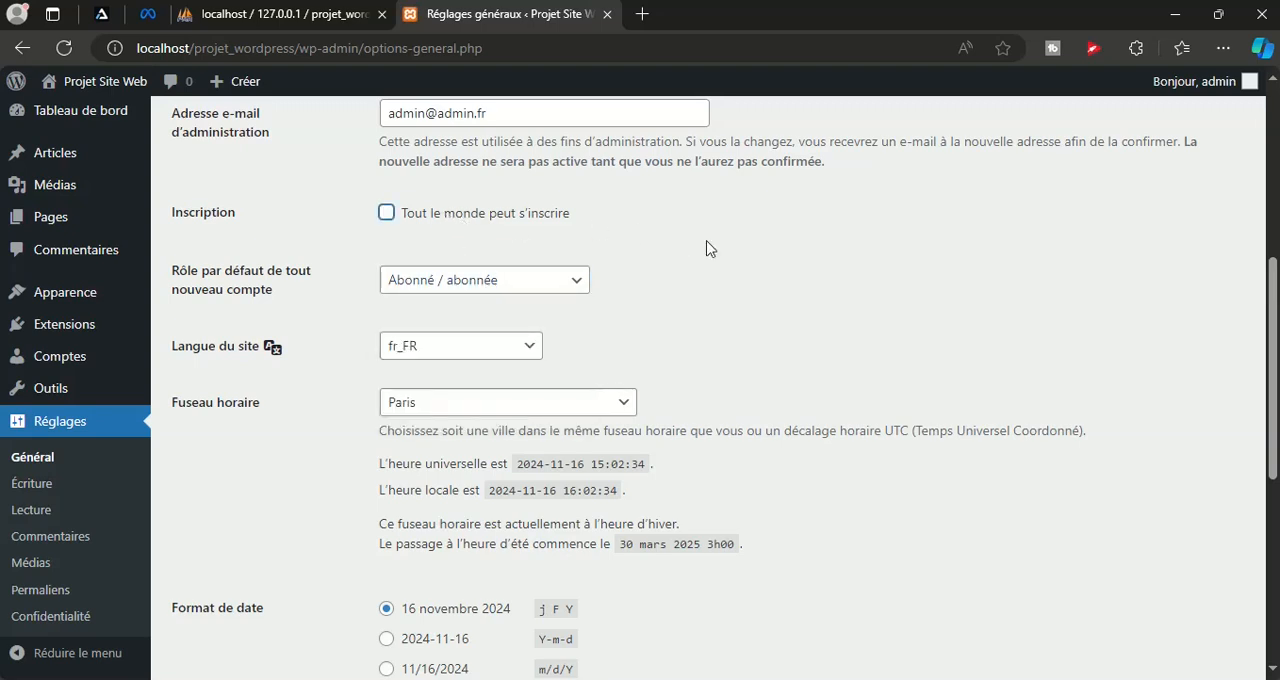
# Review the date format, time format and first-day-of-week options in the general settings
pyautogui.scroll(-3, 720, 252)
pyautogui.scroll(-2, 897, 395)
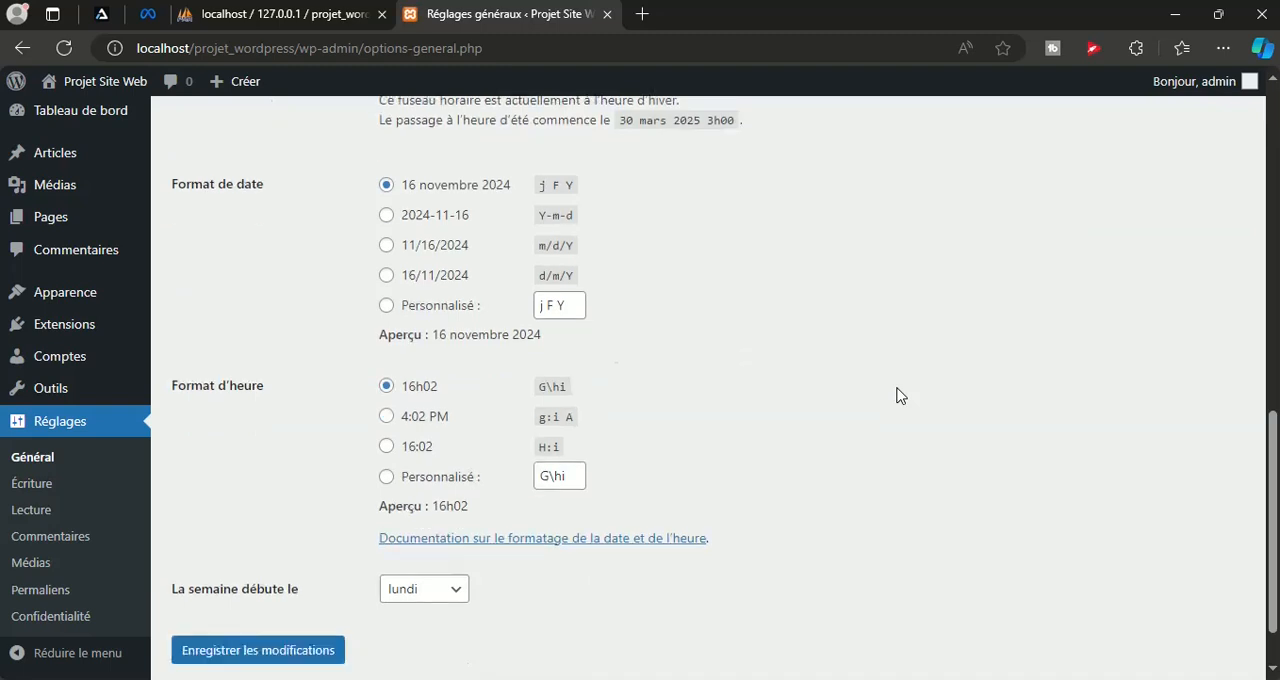
# Open the reading settings and view which pages are available as a static home page
pyautogui.click(27, 518)
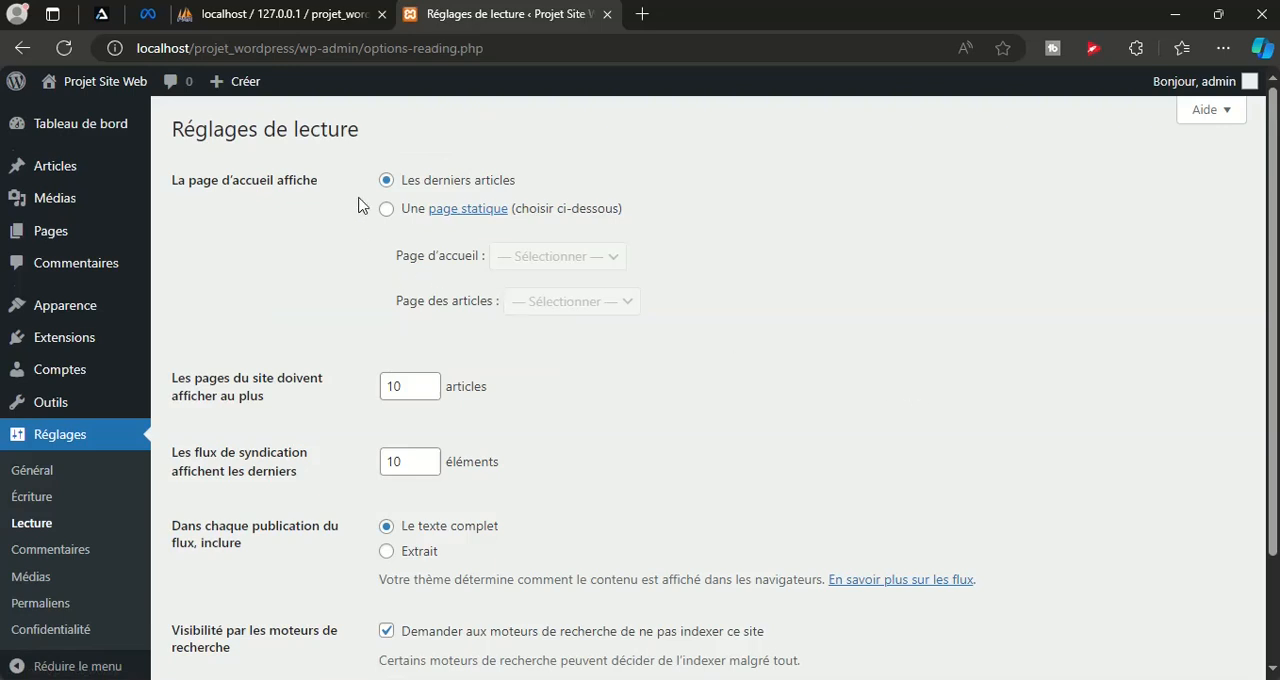
pyautogui.click(385, 212)
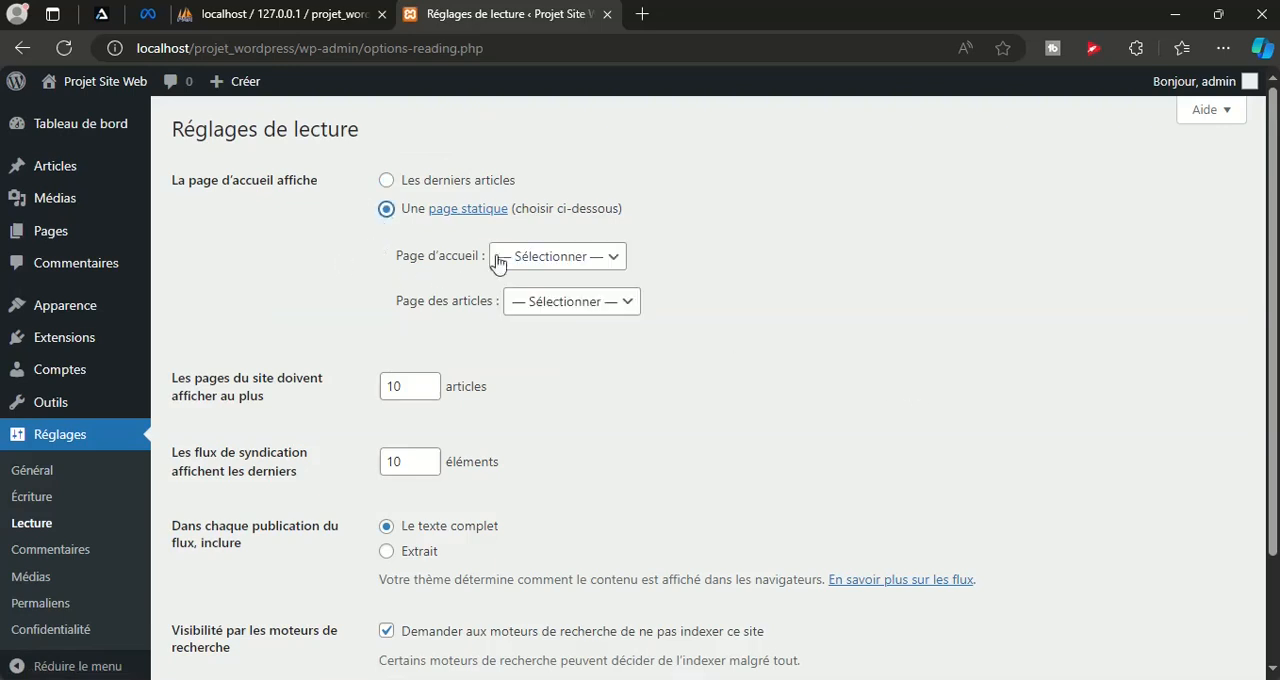
pyautogui.click(548, 257)
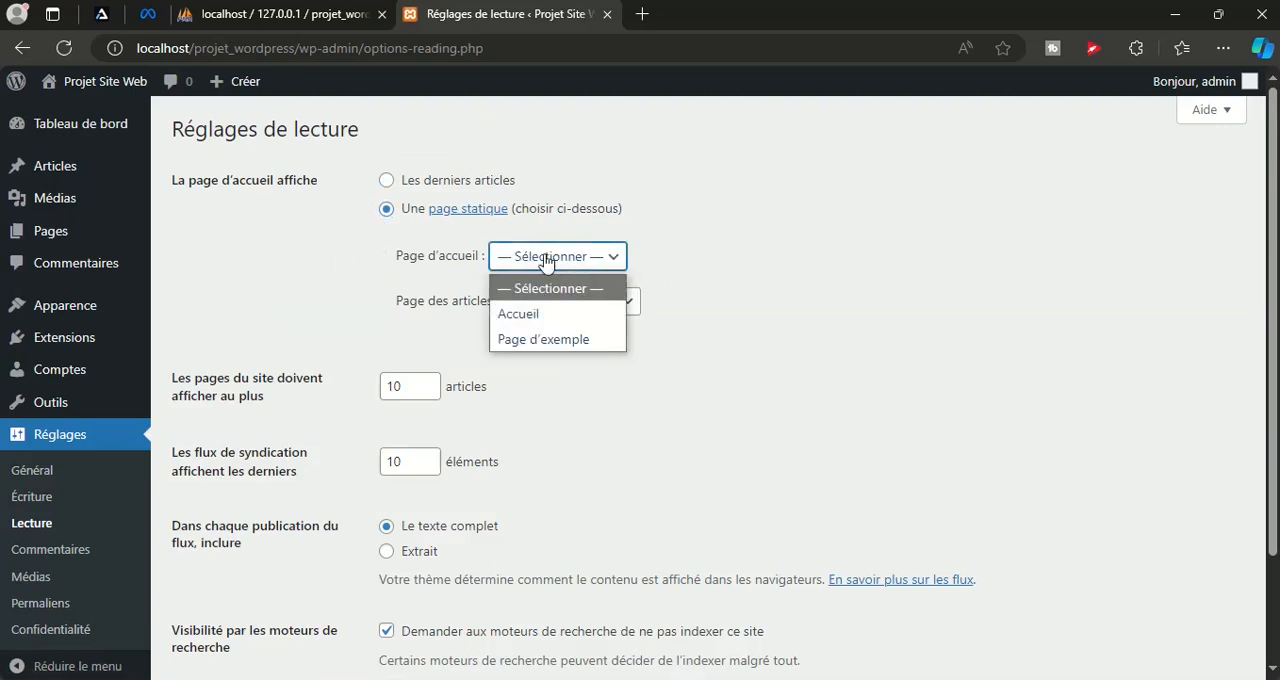
pyautogui.click(545, 260)
pyautogui.click(463, 184)
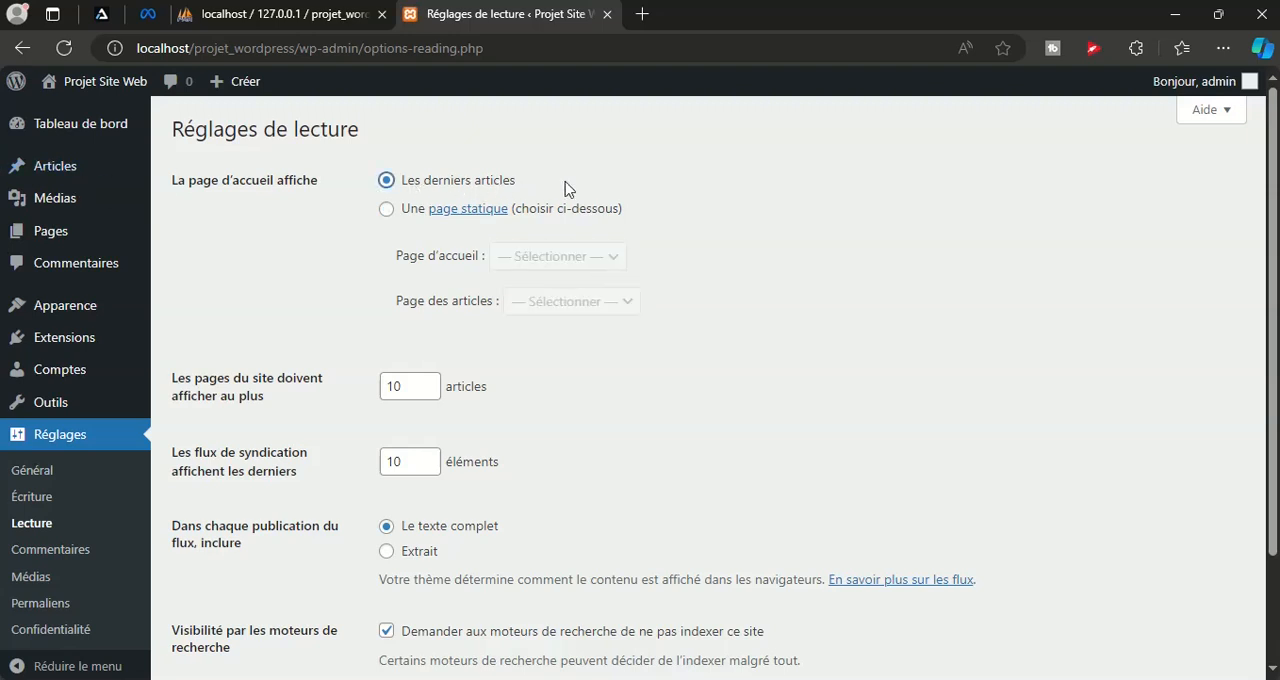
# Set the site's home page to the static page Accueil and save the reading settings
pyautogui.click(387, 212)
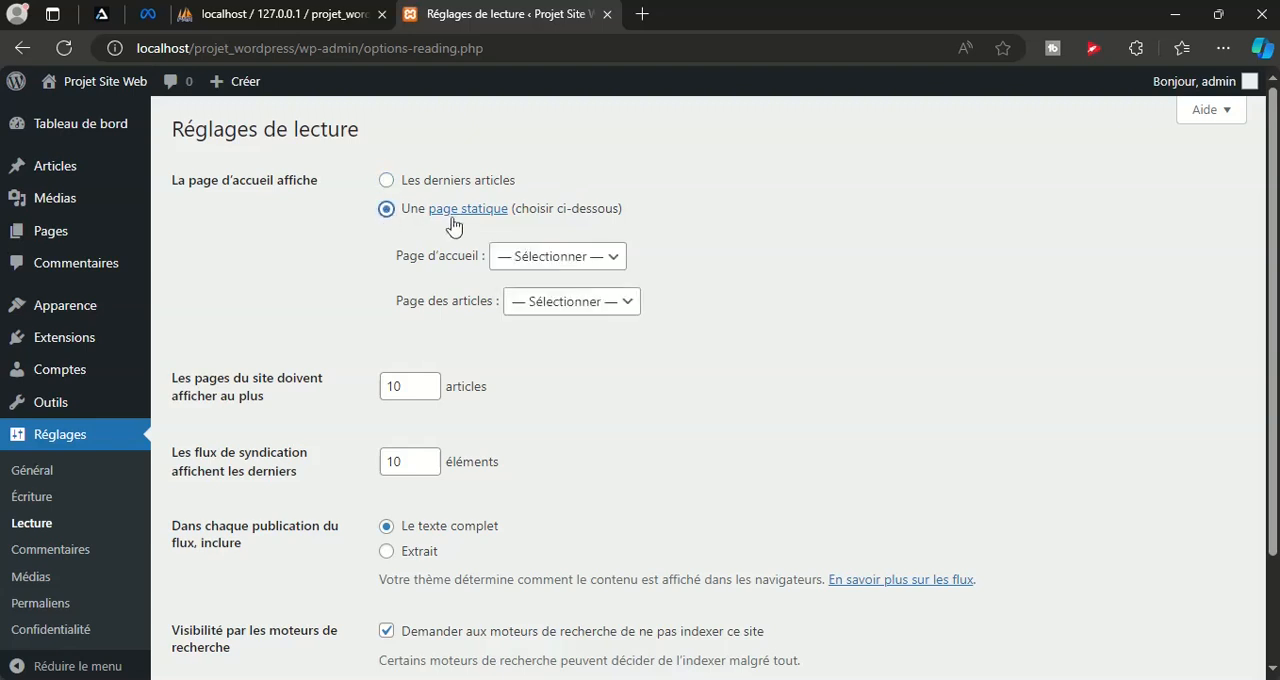
pyautogui.click(605, 268)
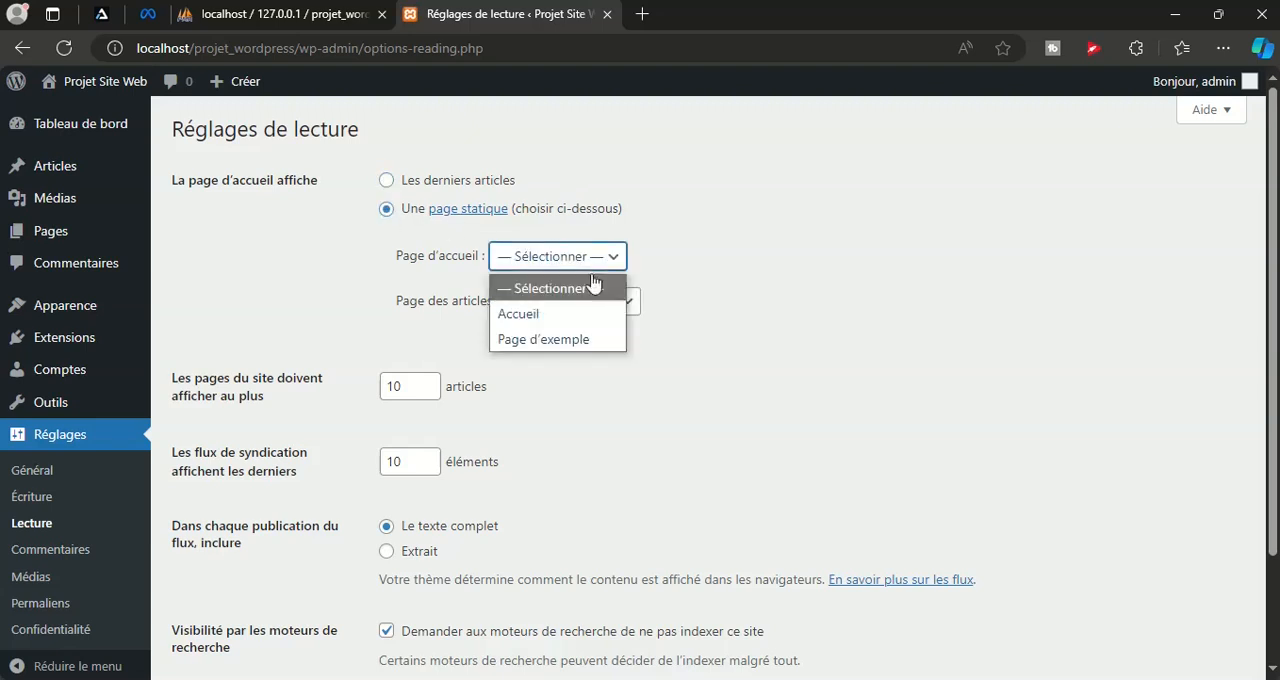
pyautogui.click(518, 314)
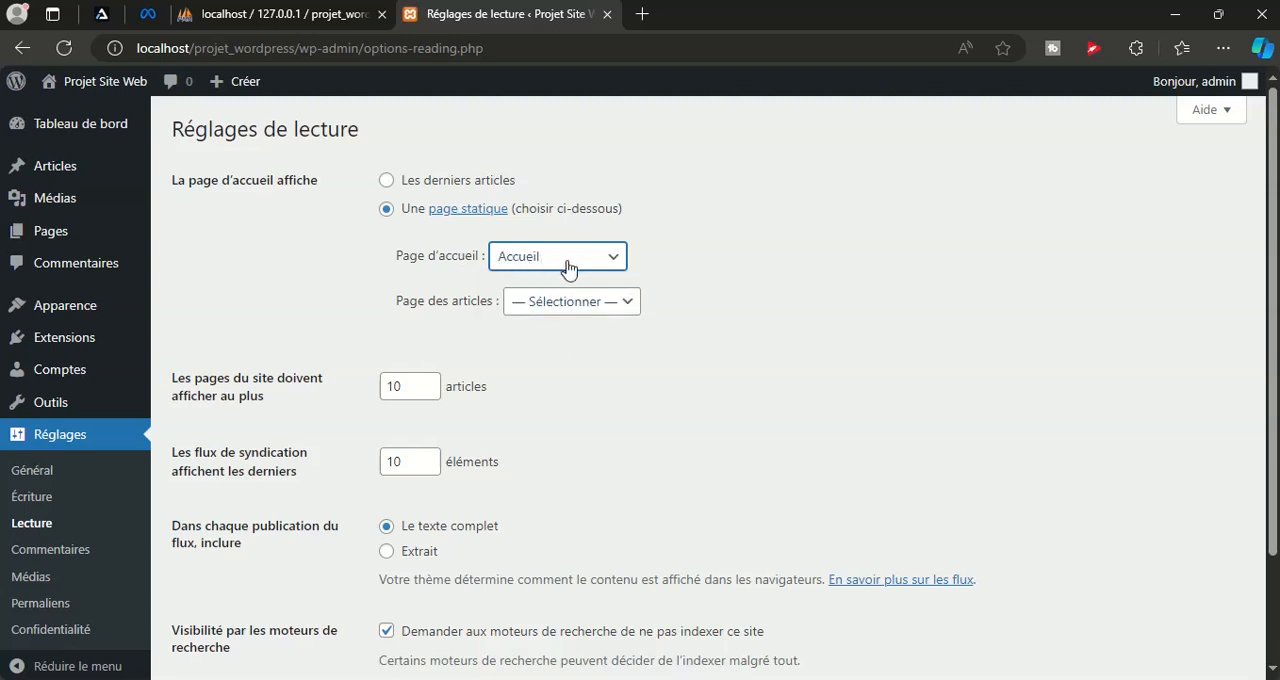
pyautogui.scroll(-2, 750, 291)
pyautogui.click(257, 582)
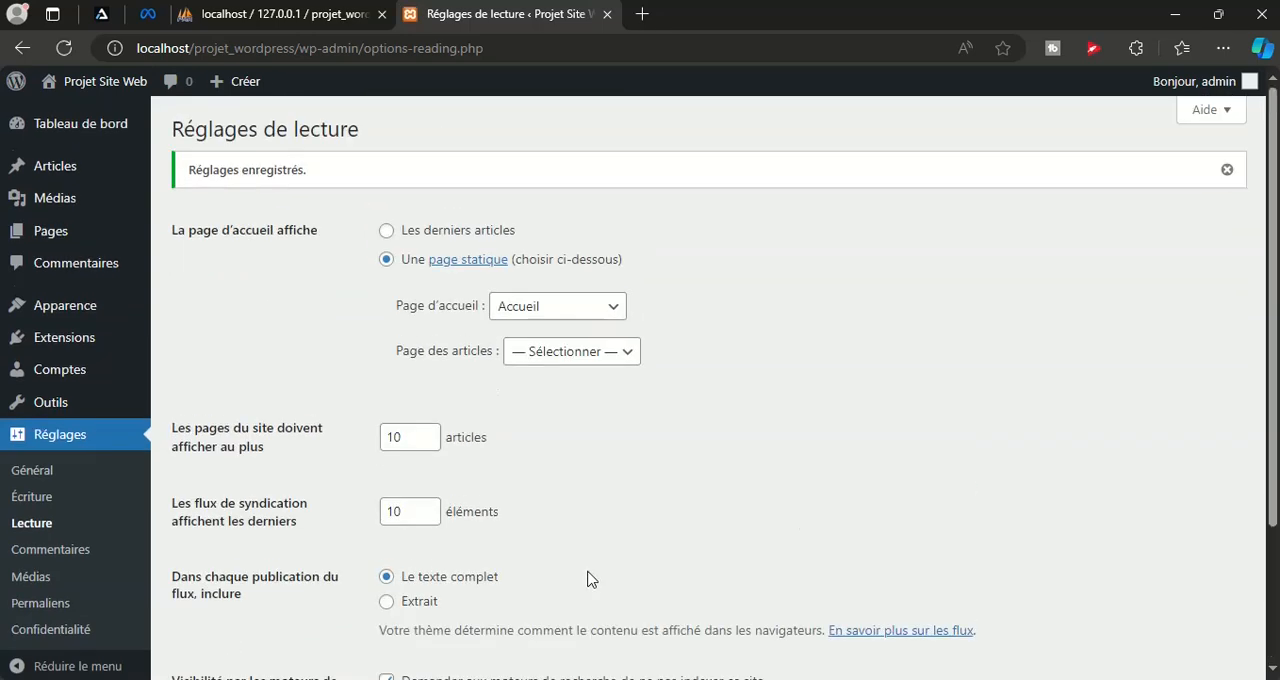
# Create a new page titled Blog and publish it without choosing a starter pattern
pyautogui.click(590, 358)
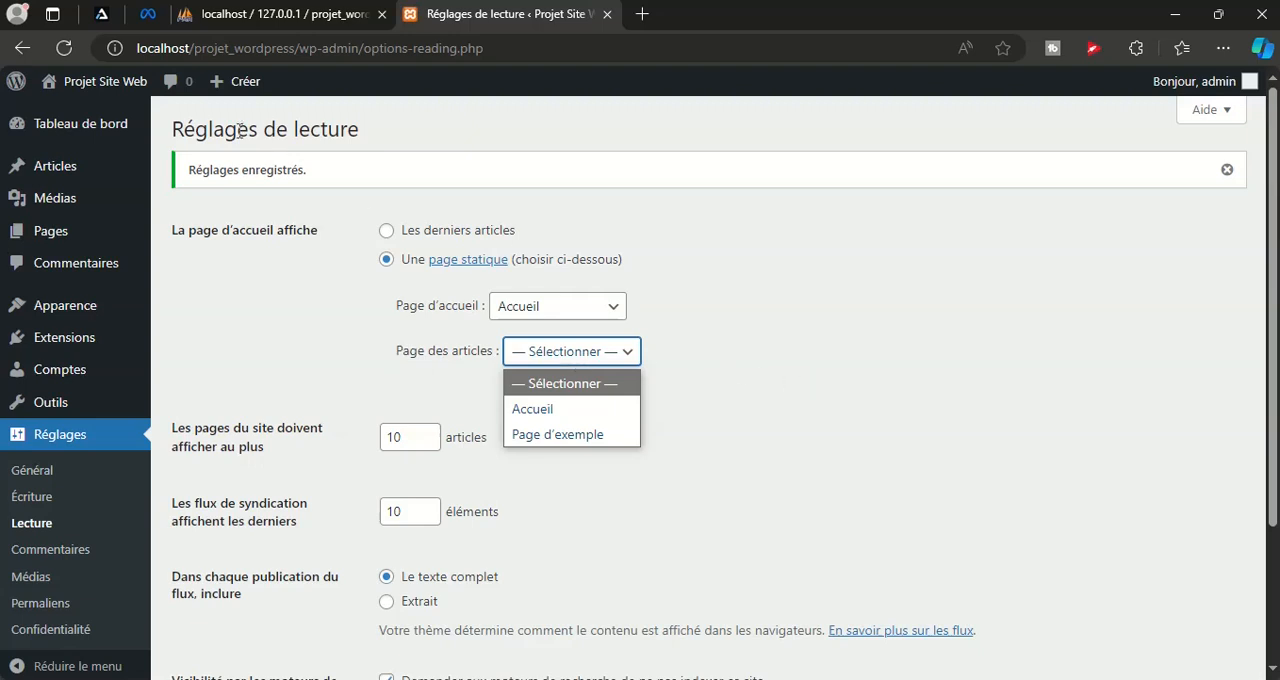
pyautogui.moveTo(220, 81)
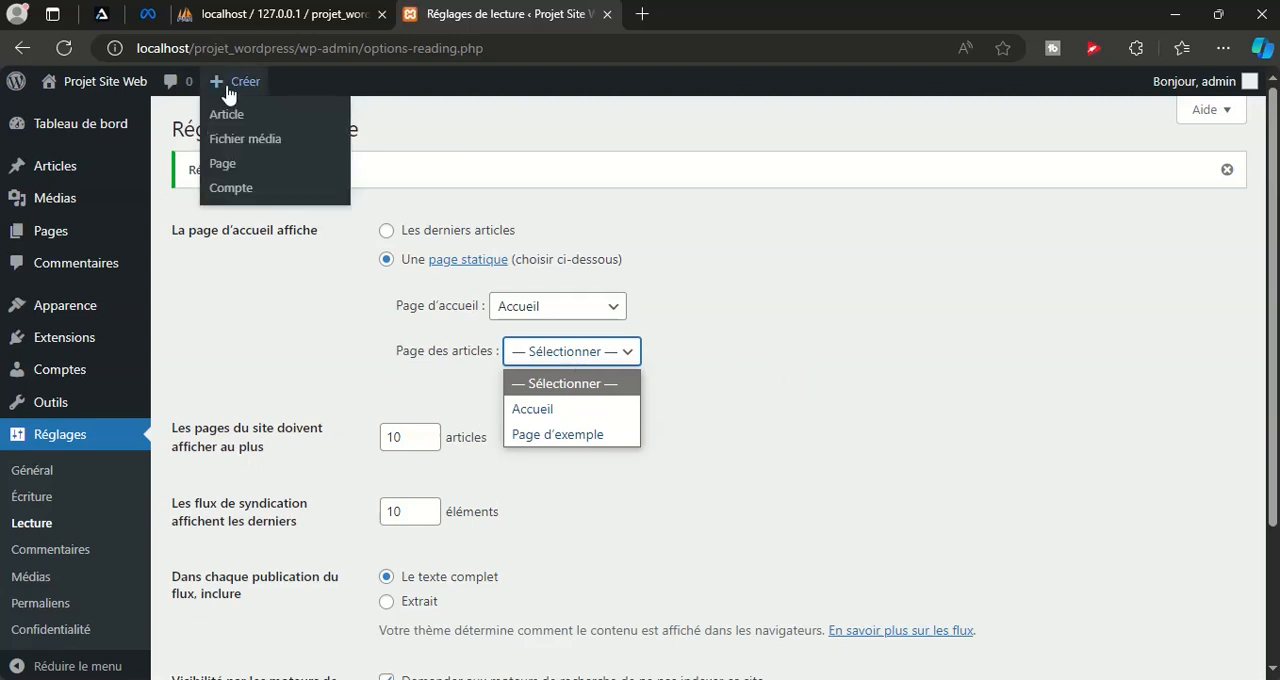
pyautogui.click(222, 164)
pyautogui.click(228, 167)
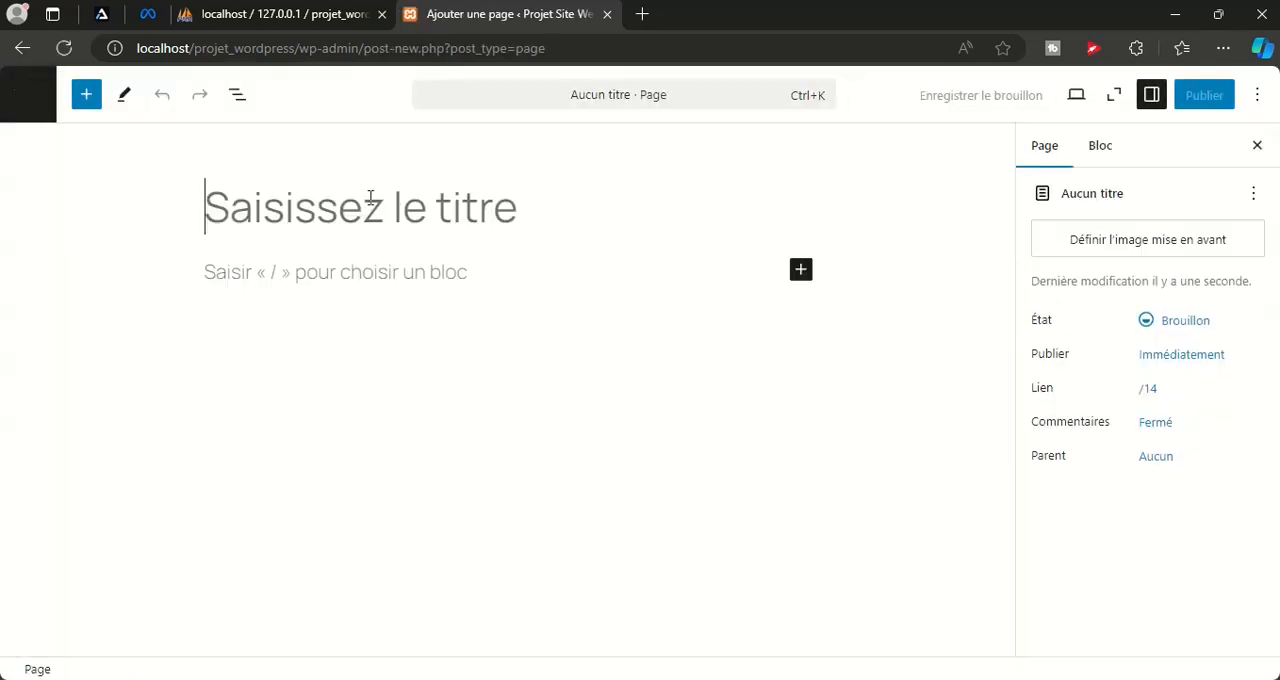
pyautogui.write('Blog')
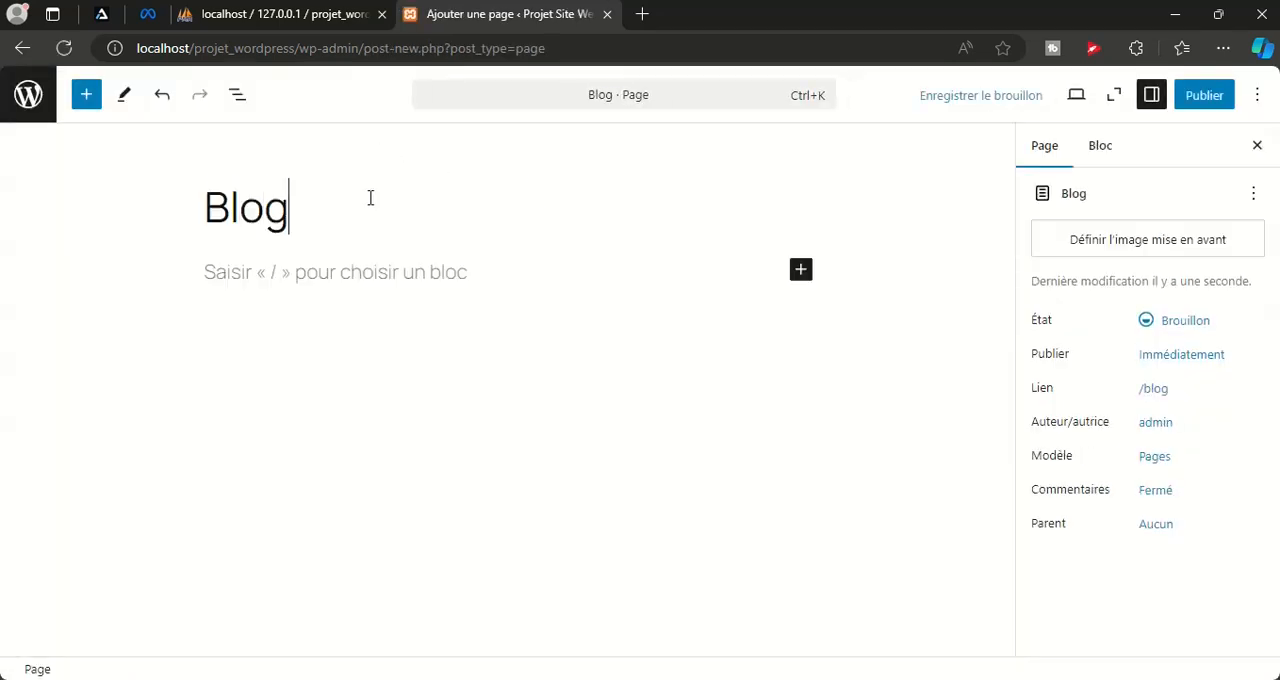
pyautogui.click(1195, 94)
pyautogui.click(1197, 94)
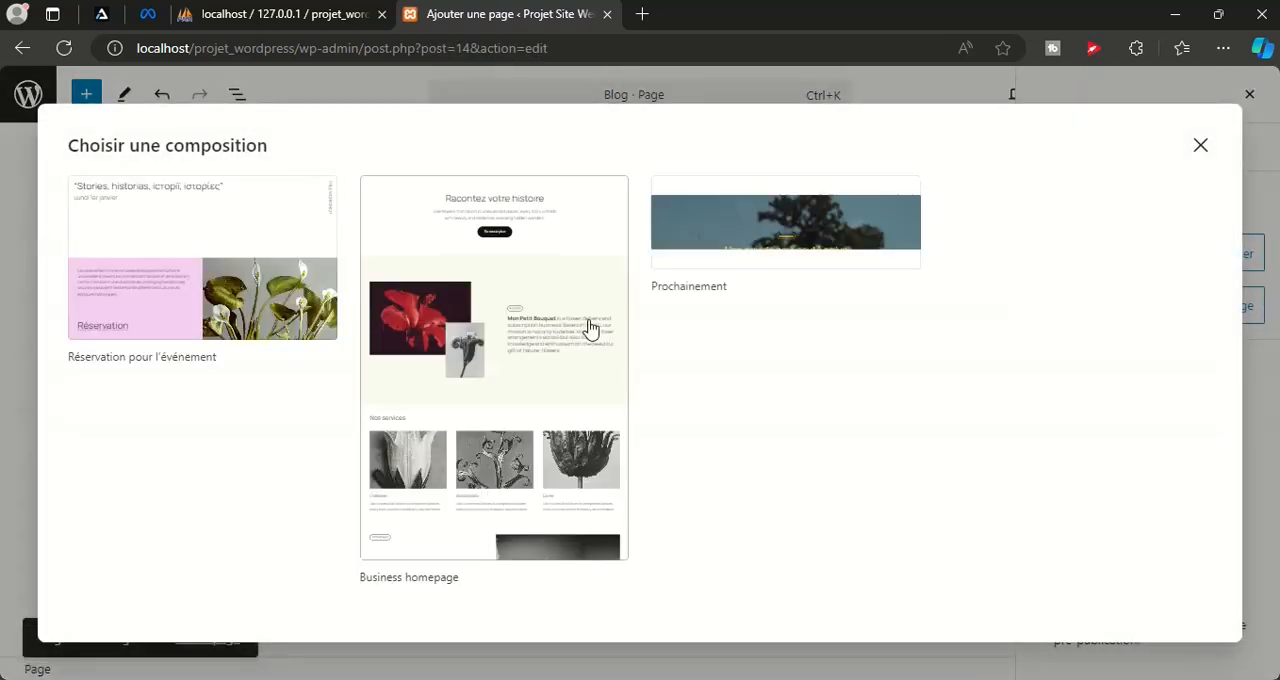
pyautogui.click(1201, 146)
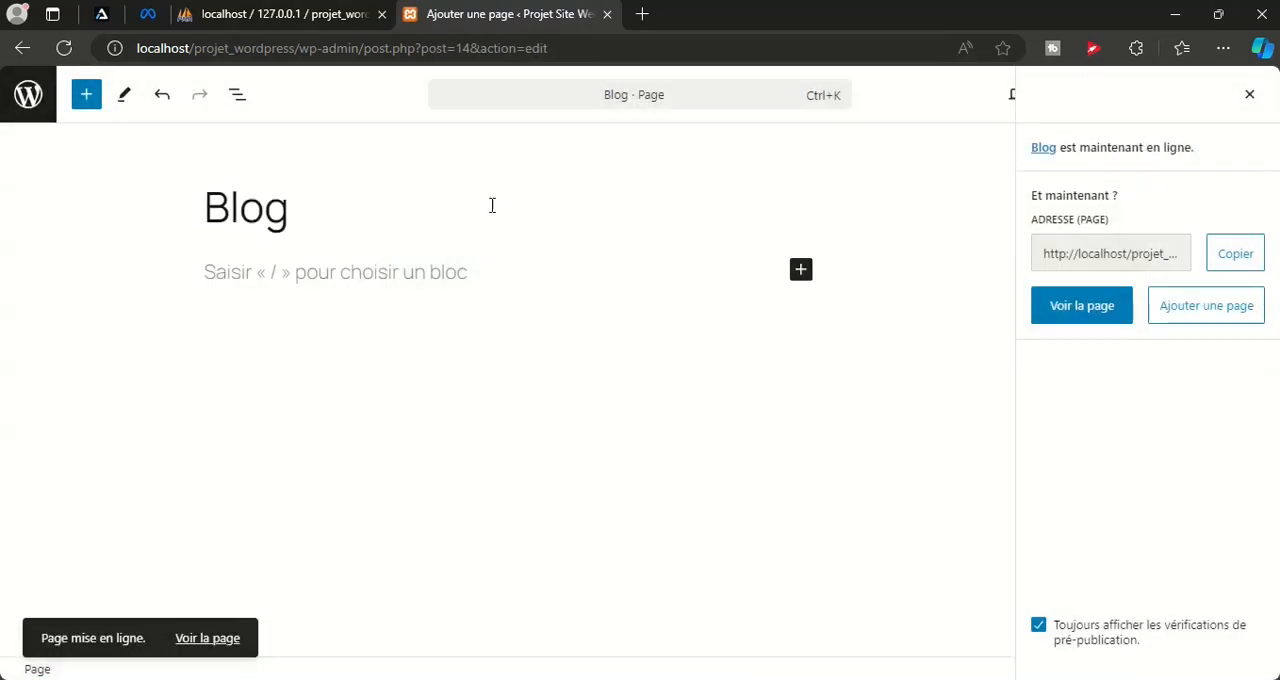
# Return to the reading settings, assign Blog as the articles page and save the changes
pyautogui.click(54, 93)
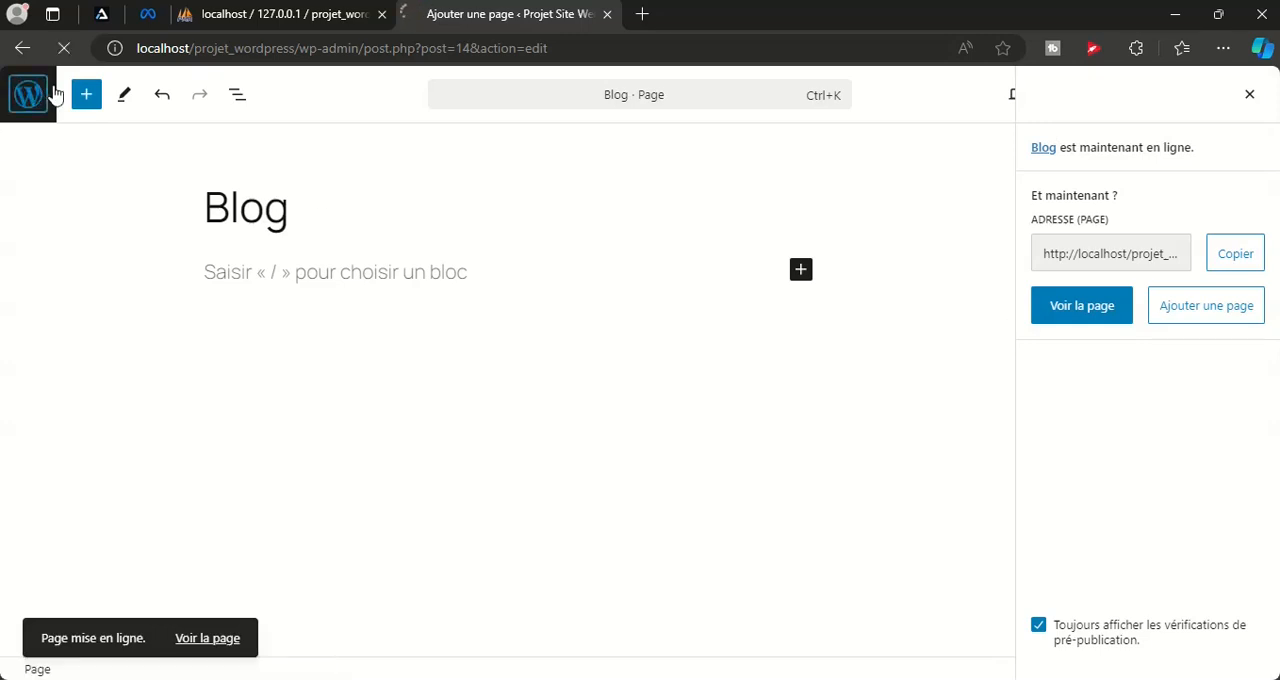
pyautogui.moveTo(28, 510)
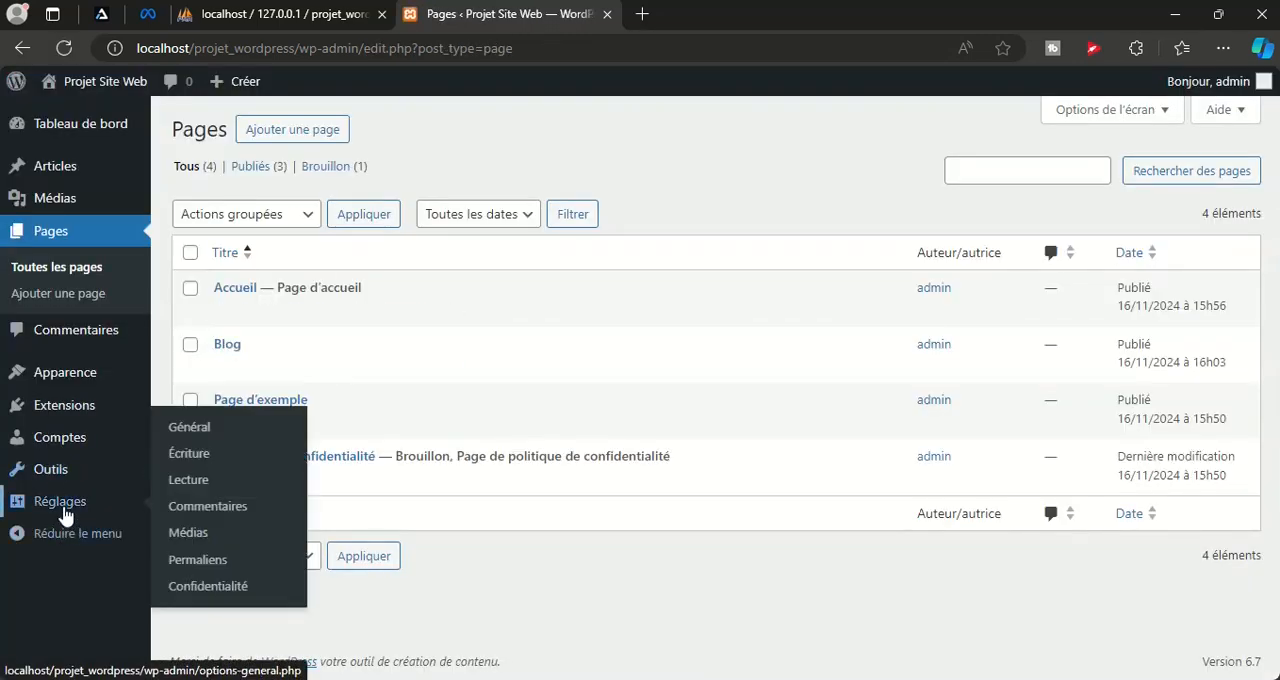
pyautogui.click(181, 481)
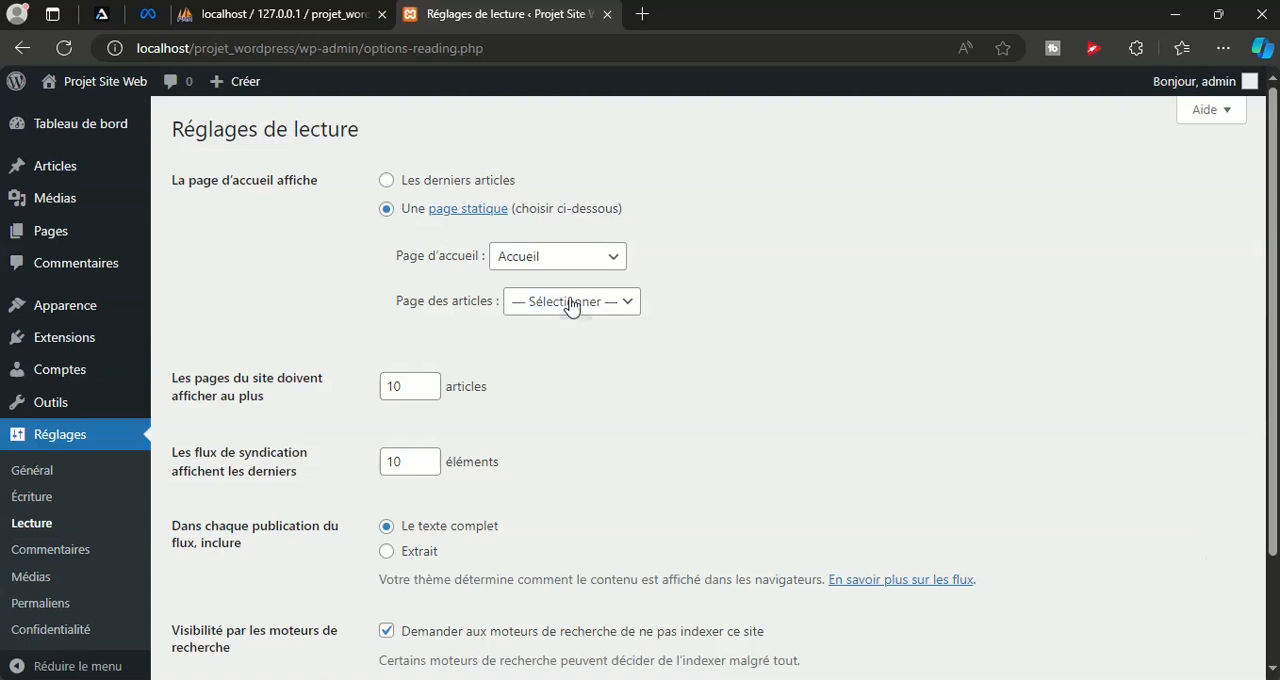
pyautogui.click(570, 303)
pyautogui.click(540, 386)
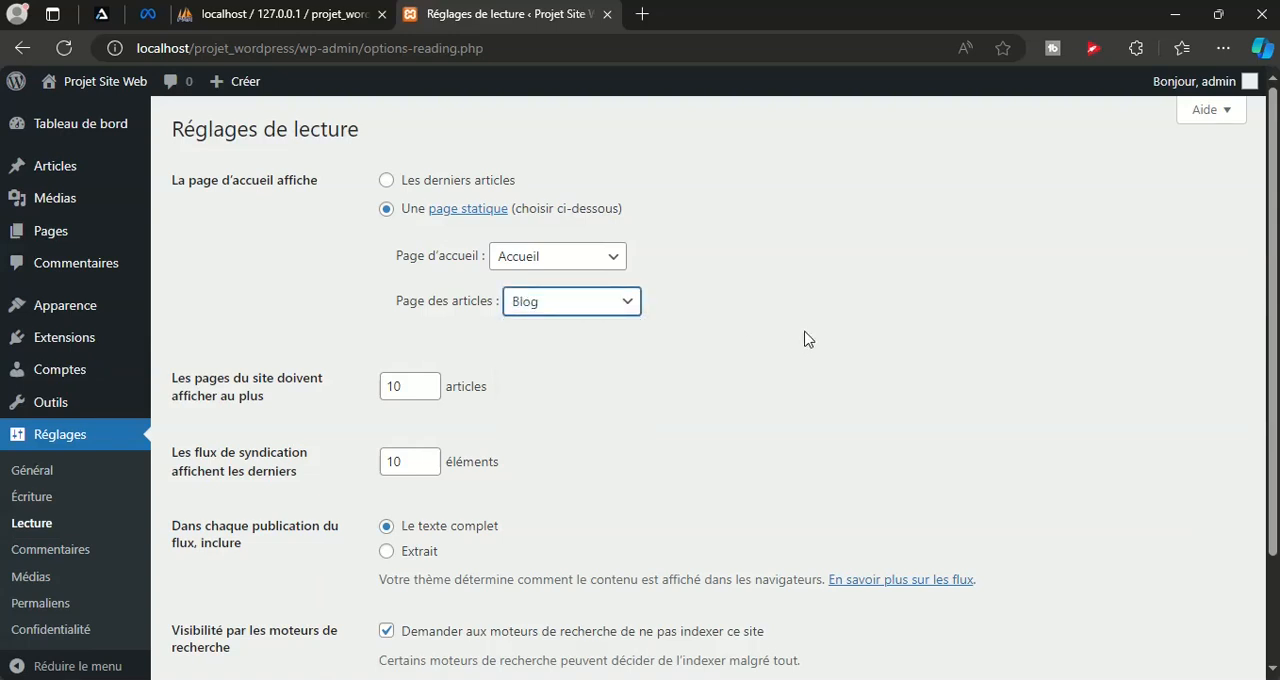
pyautogui.scroll(-2, 690, 350)
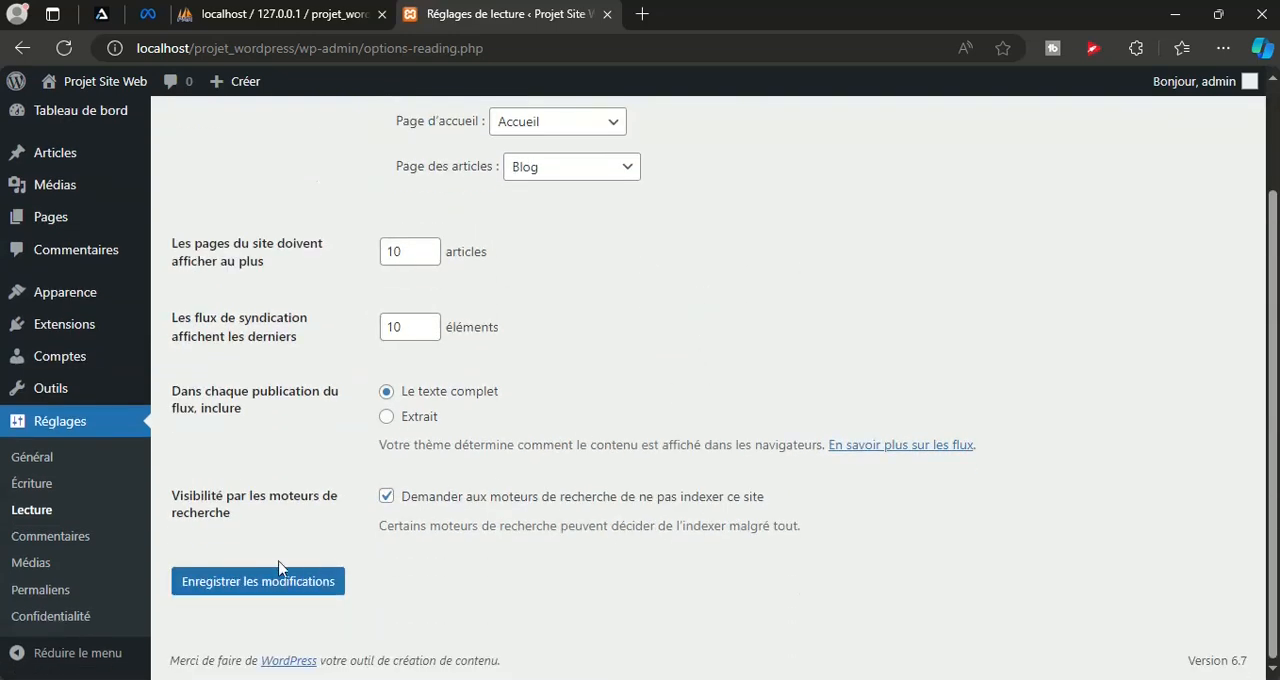
pyautogui.click(249, 587)
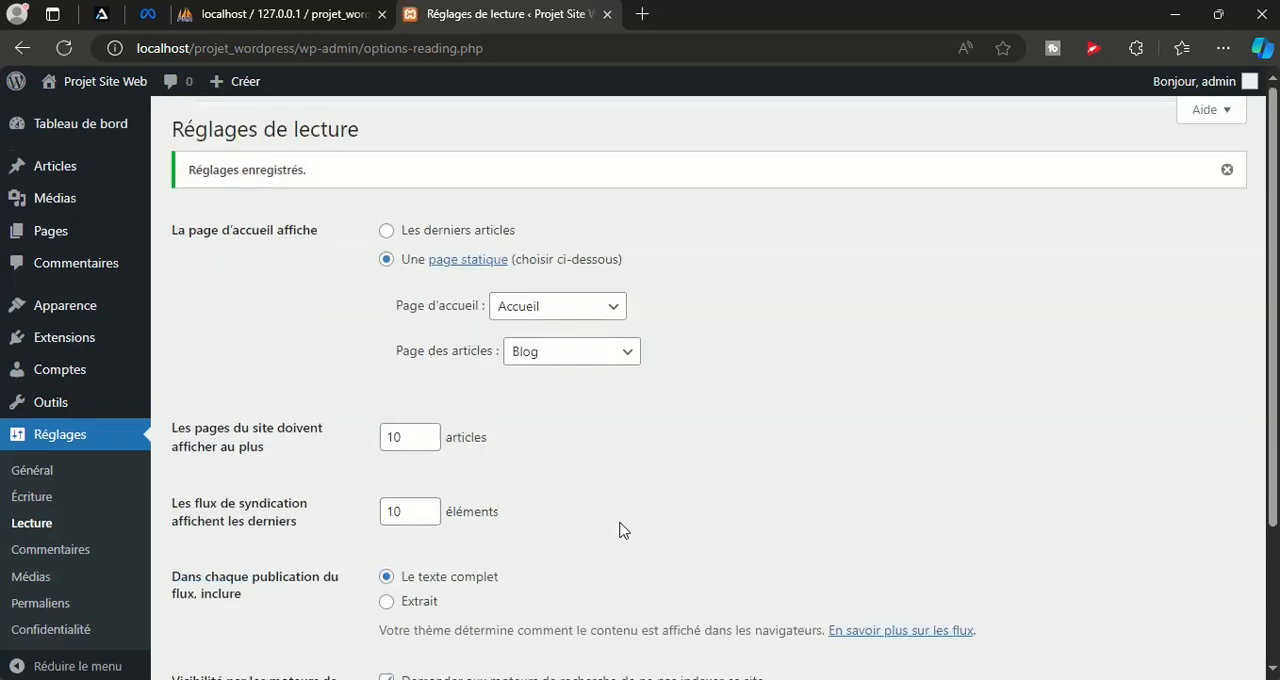
# Visit the public site and examine the home page and its address from header to footer
pyautogui.moveTo(100, 85)
pyautogui.click(86, 118)
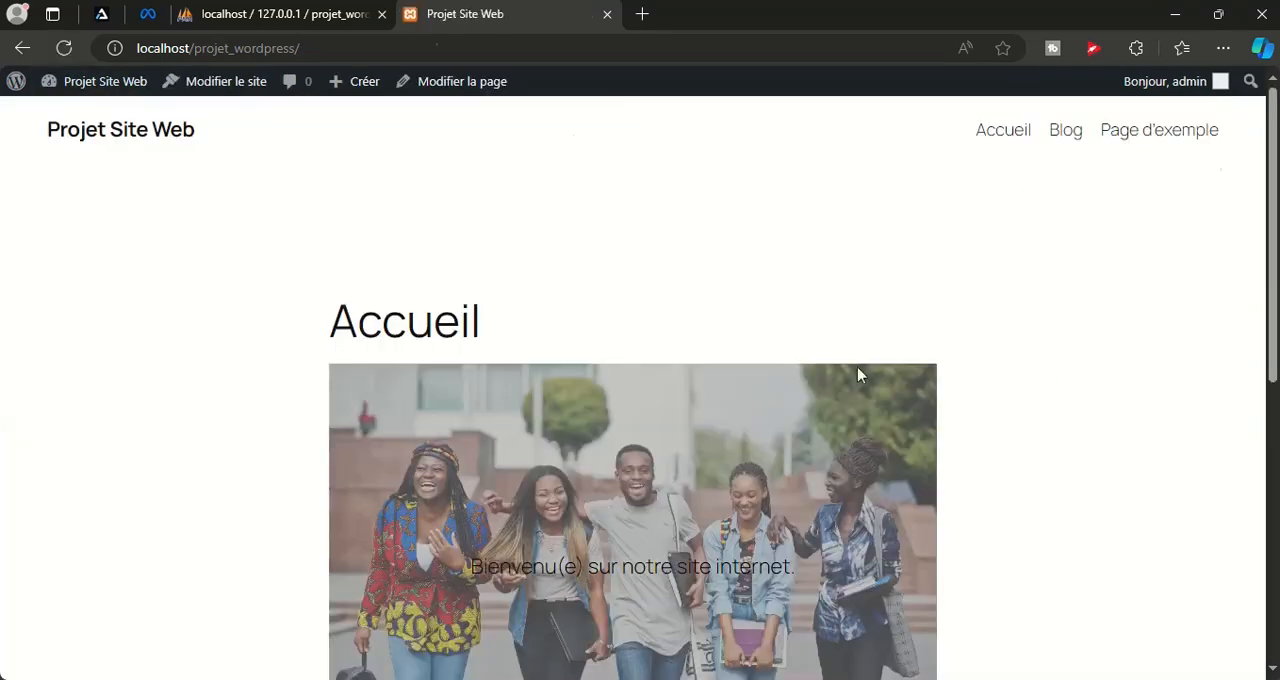
pyautogui.click(297, 48)
pyautogui.click(1096, 414)
pyautogui.scroll(-6, 431, 333)
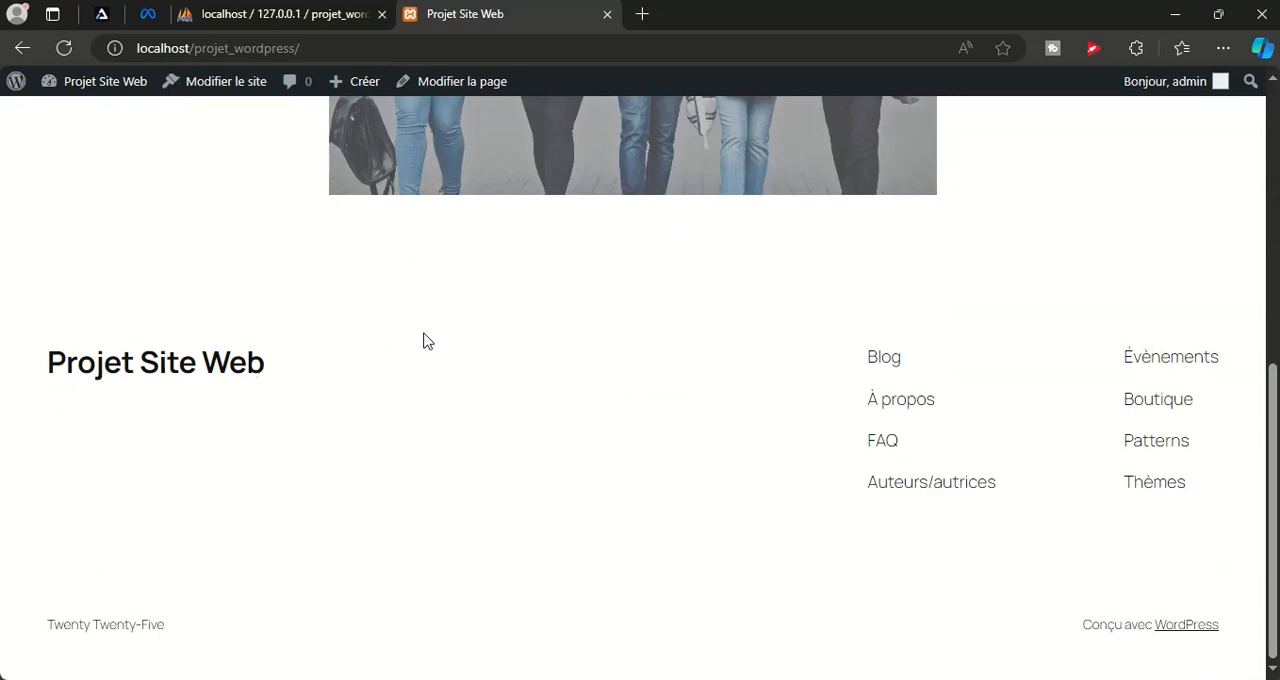
pyautogui.scroll(5, 424, 343)
pyautogui.scroll(1, 424, 343)
# Open the site's Blog page and look through the articles it lists
pyautogui.click(1068, 135)
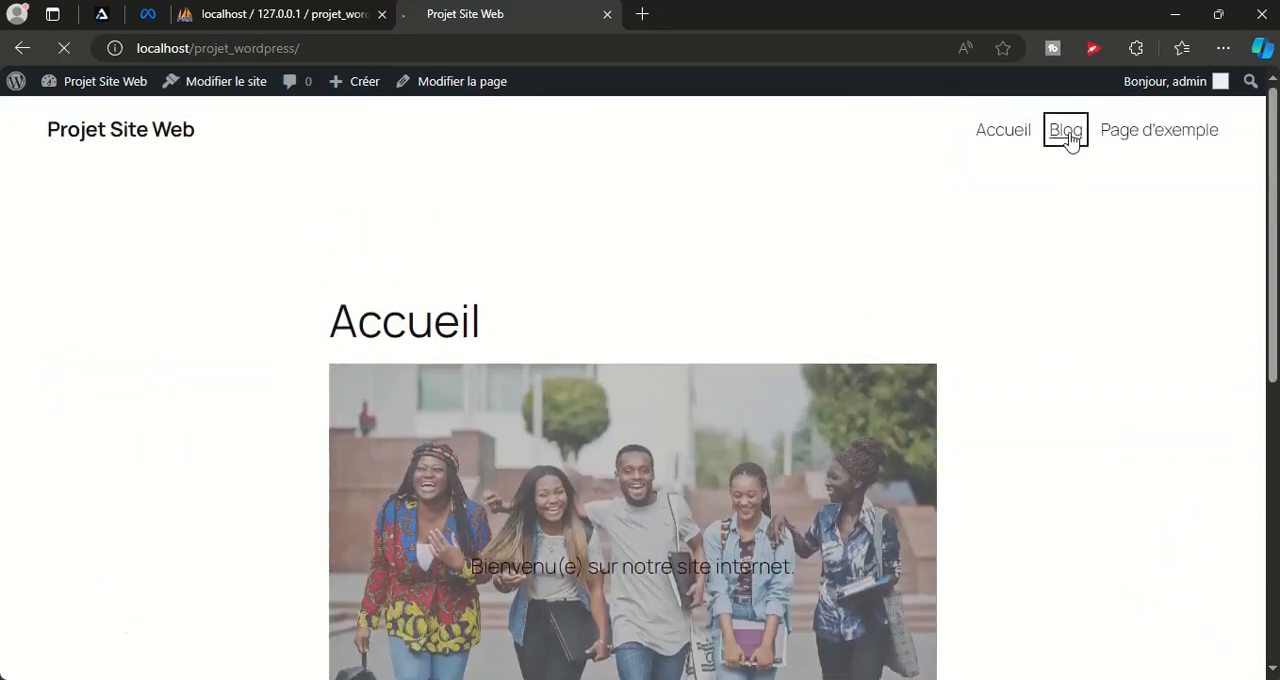
pyautogui.scroll(-2, 620, 290)
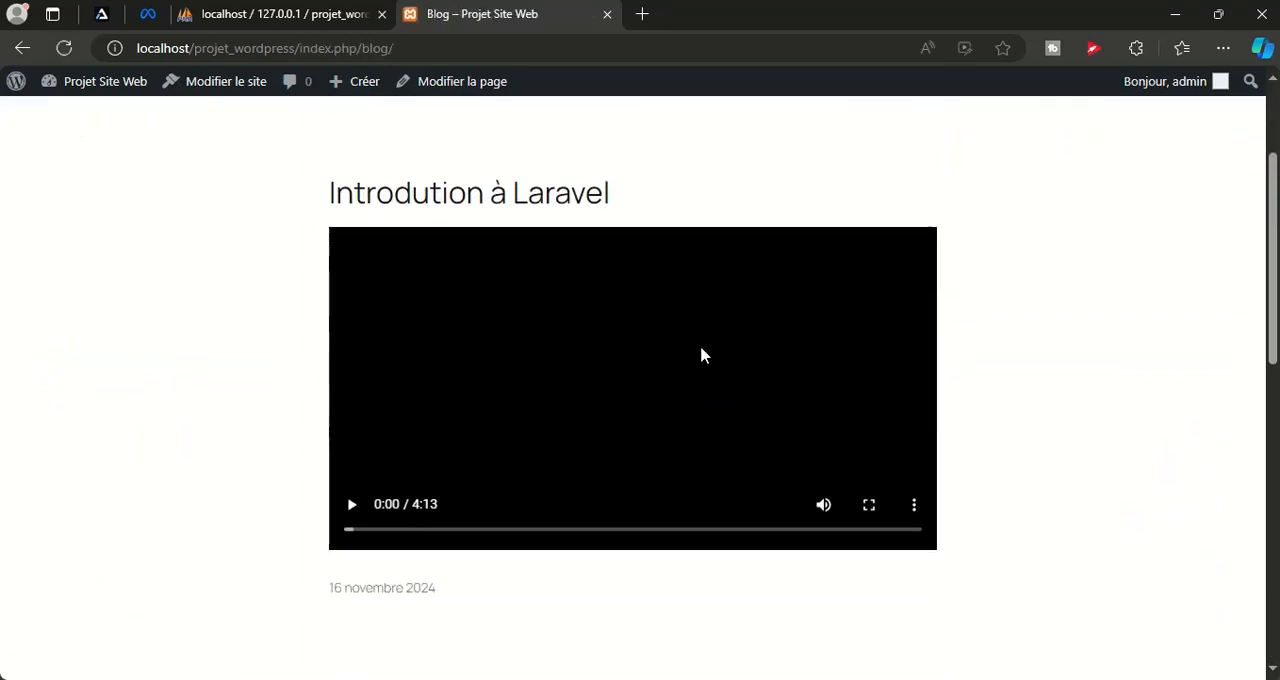
pyautogui.scroll(-8, 1149, 471)
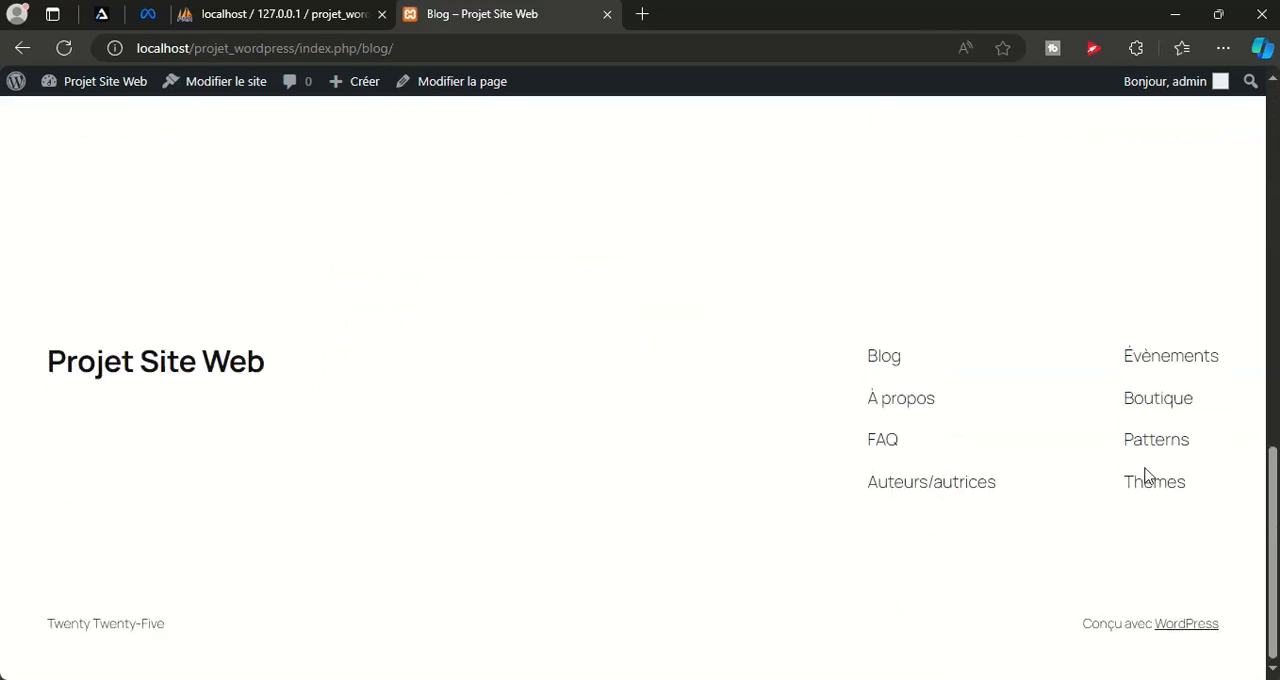
pyautogui.scroll(6, 1148, 476)
pyautogui.scroll(5, 1149, 476)
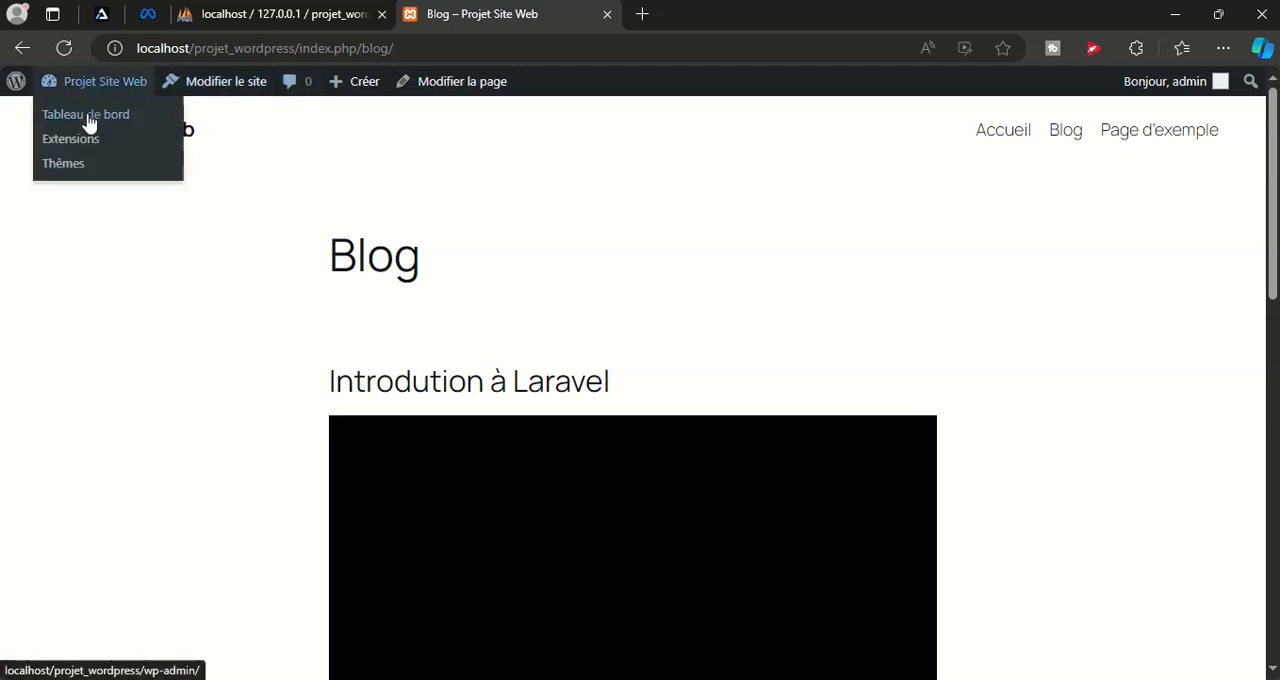
# Open the Blog template in the site editor and convert the header navigation's page list into an editable menu
pyautogui.click(215, 89)
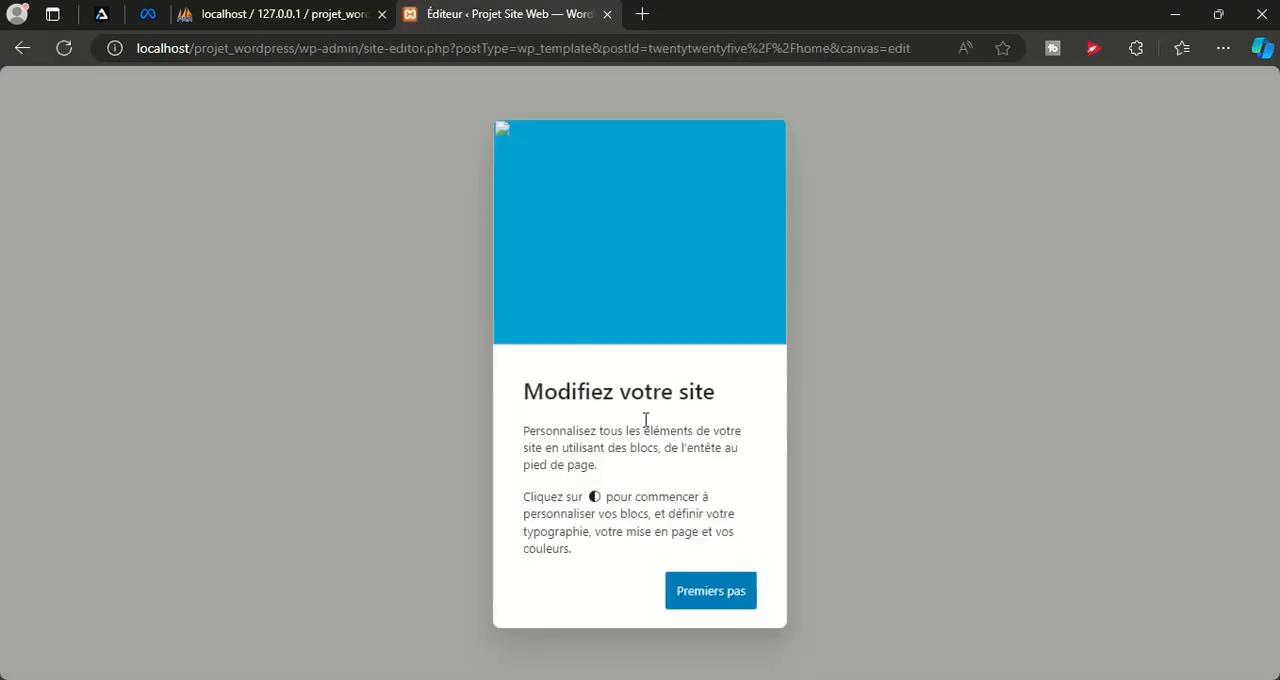
pyautogui.click(728, 598)
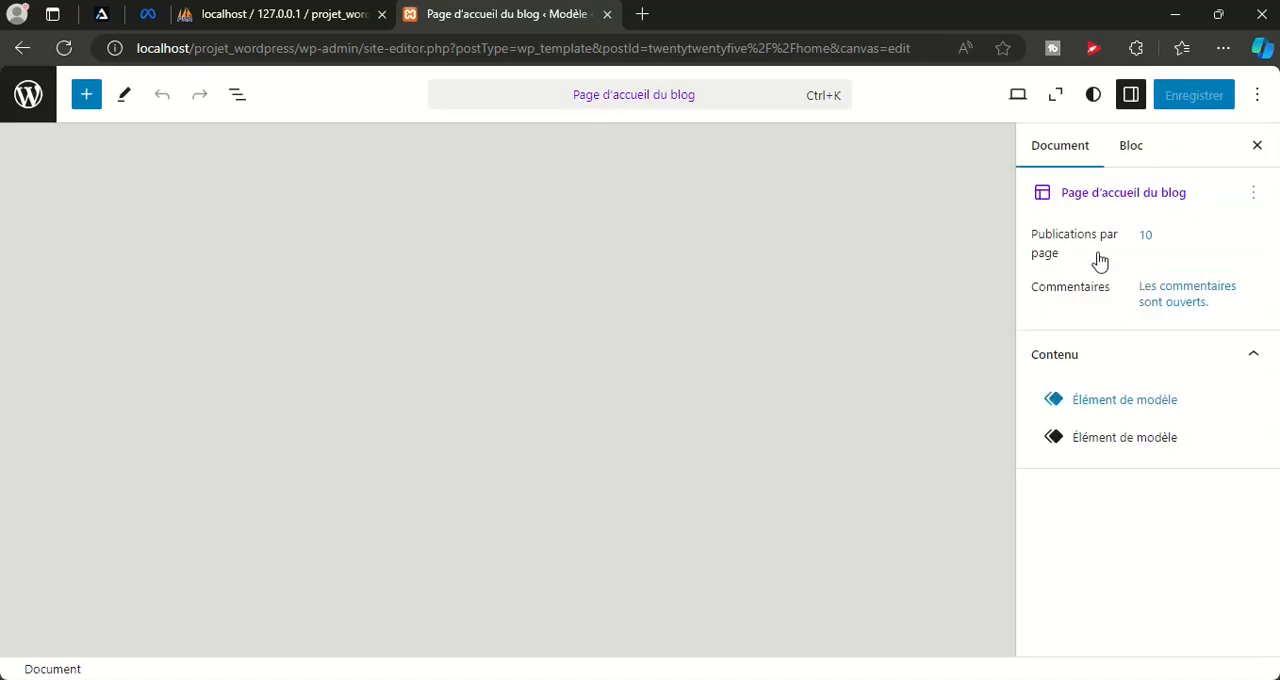
pyautogui.click(893, 160)
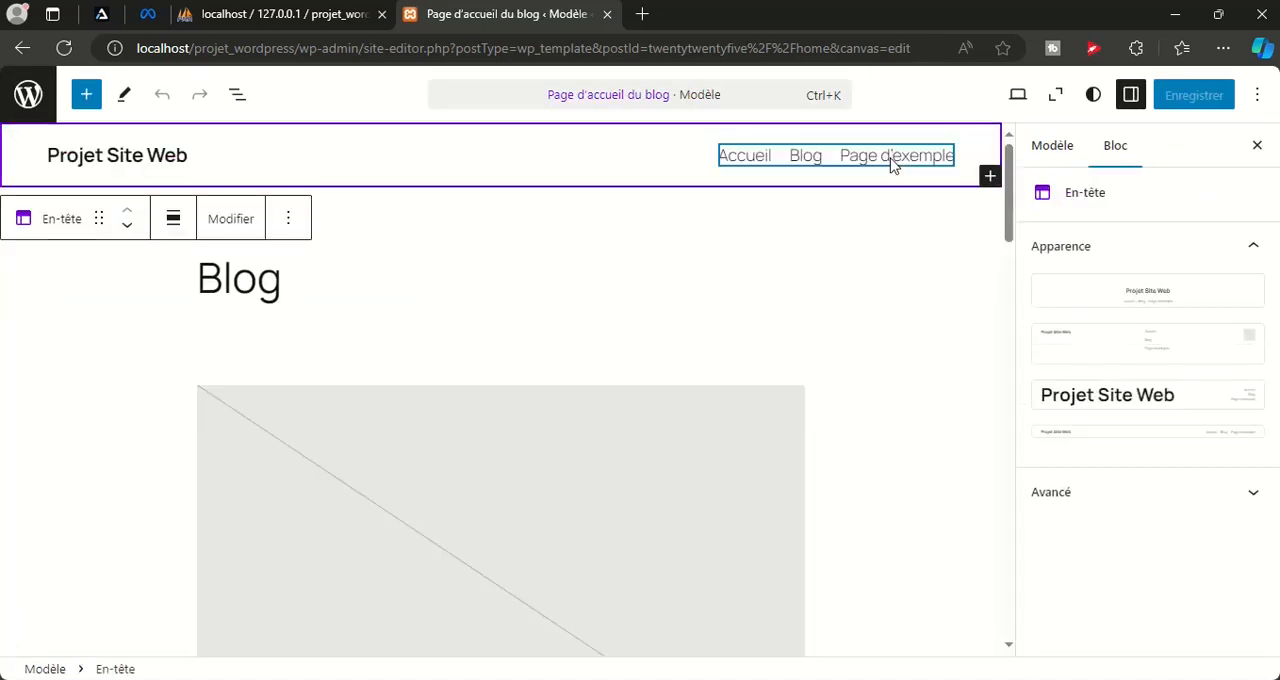
pyautogui.click(893, 163)
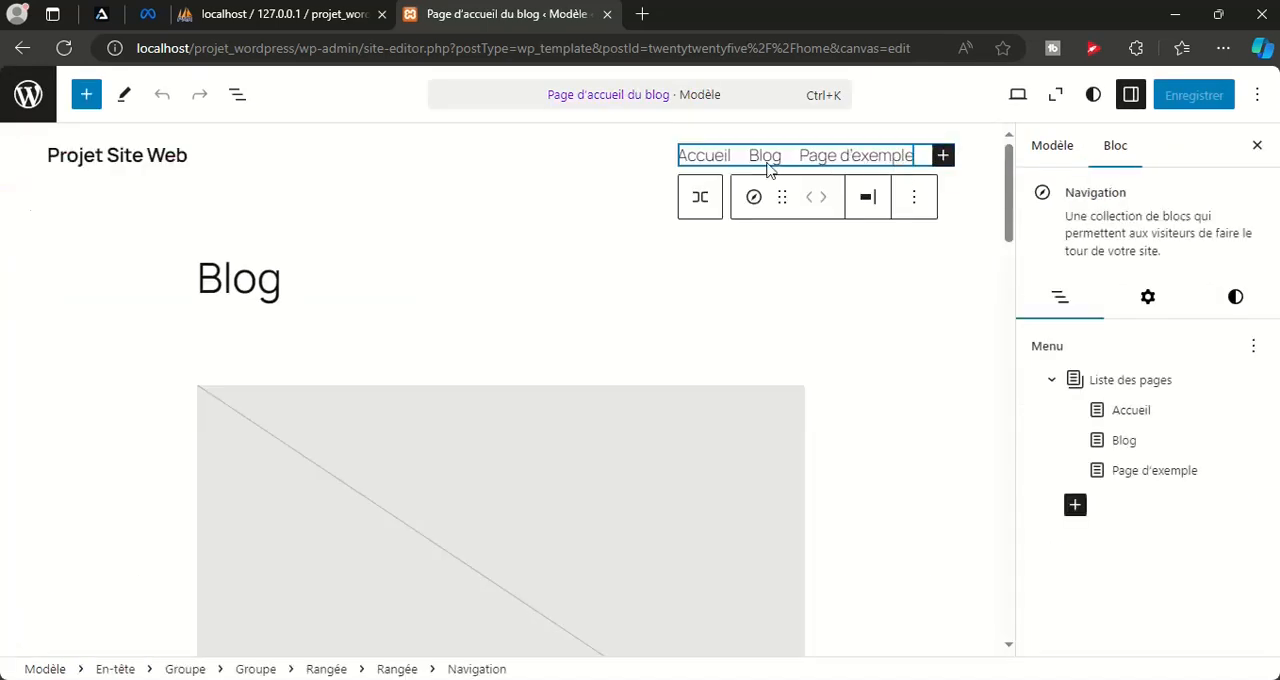
pyautogui.click(912, 157)
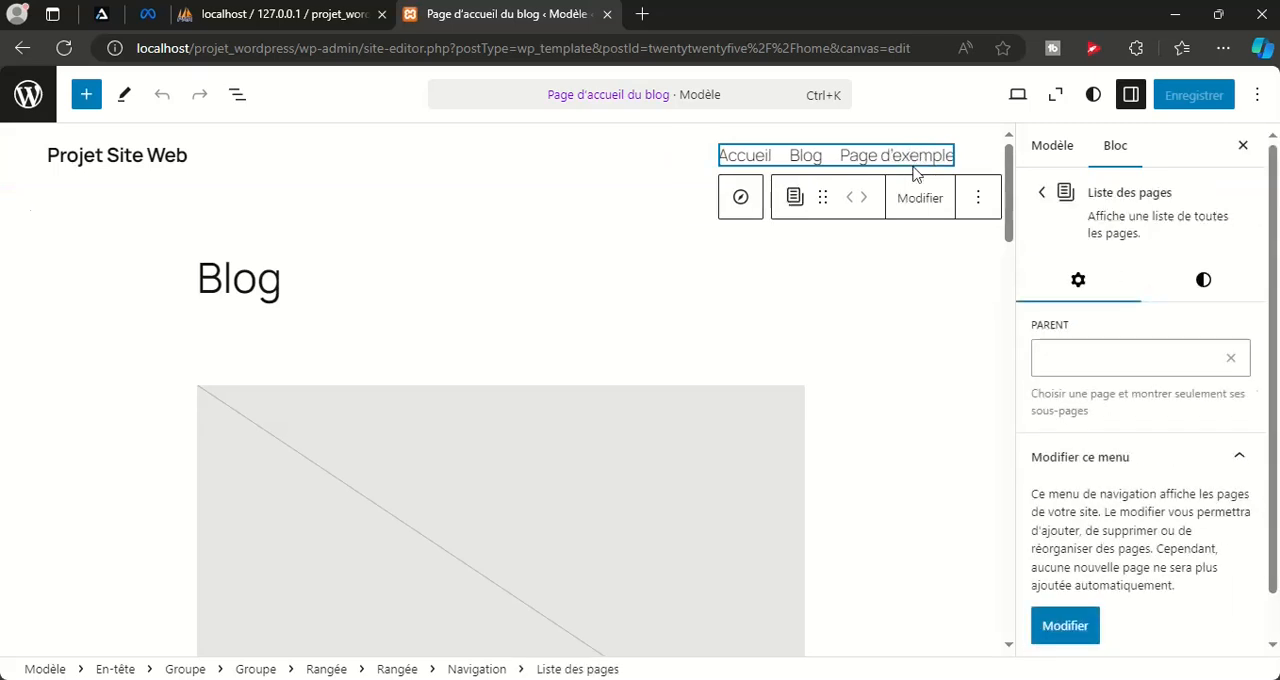
pyautogui.scroll(-1, 1121, 352)
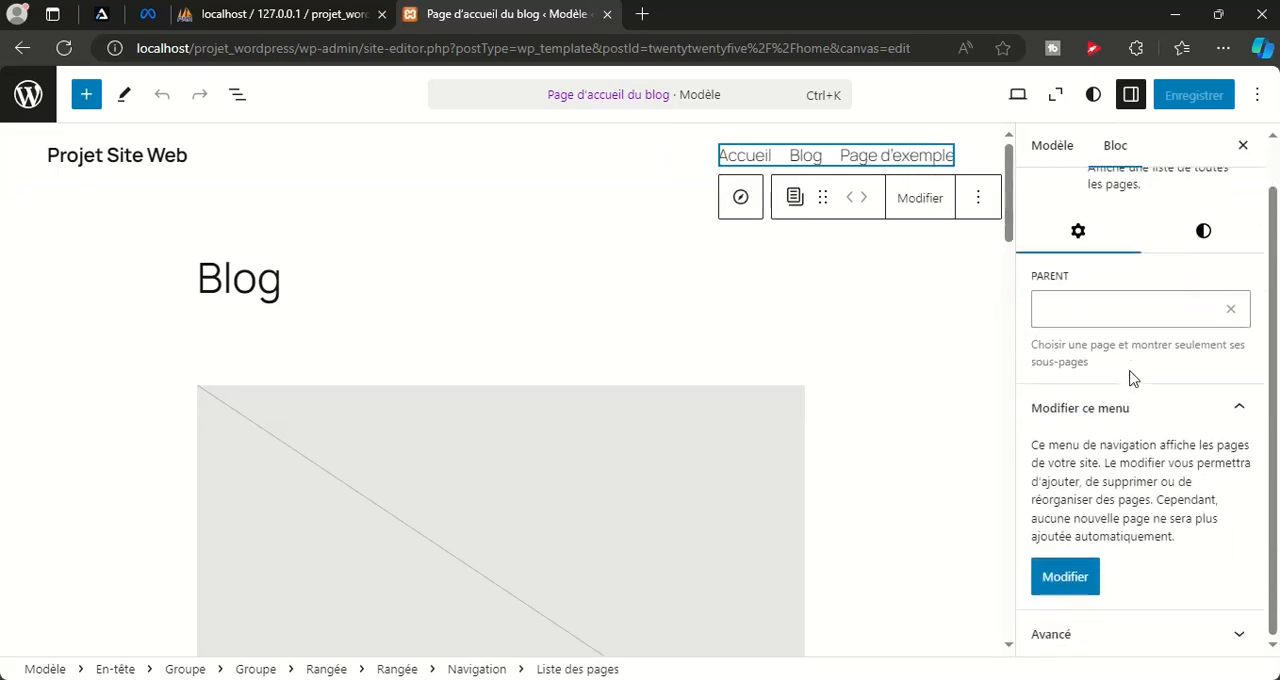
pyautogui.click(1069, 580)
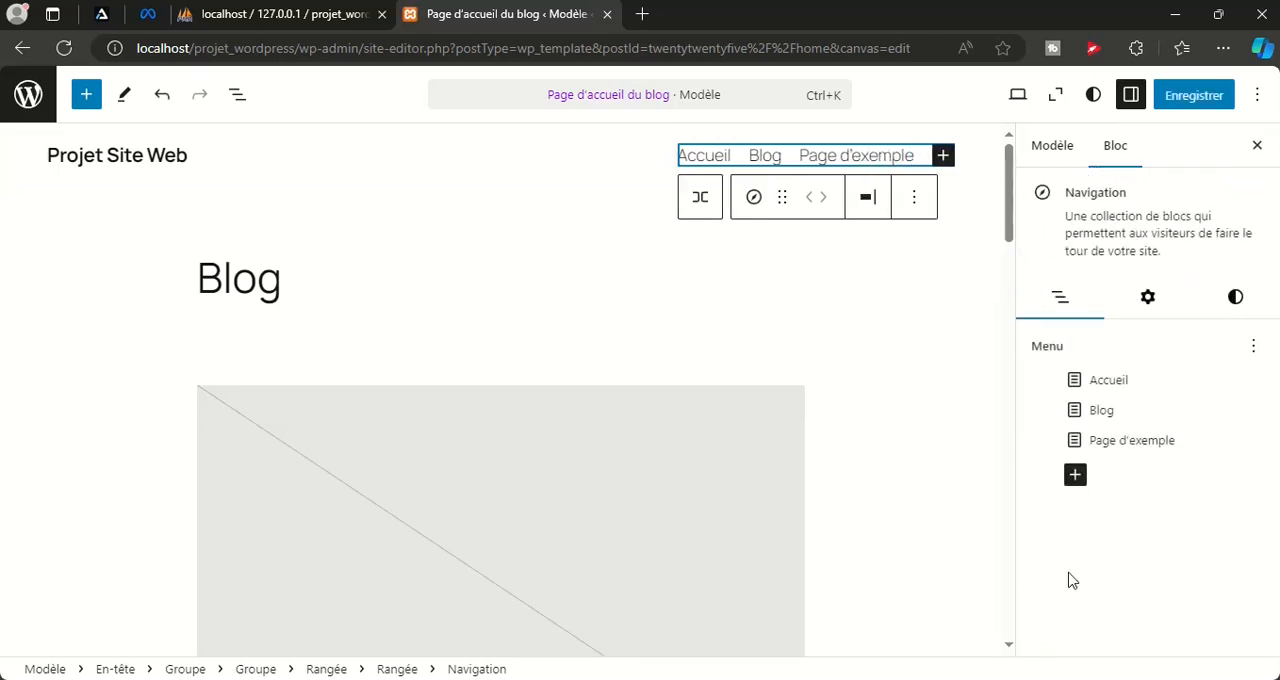
# Remove the Page d'exemple entry from the header navigation menu
pyautogui.moveTo(1190, 440)
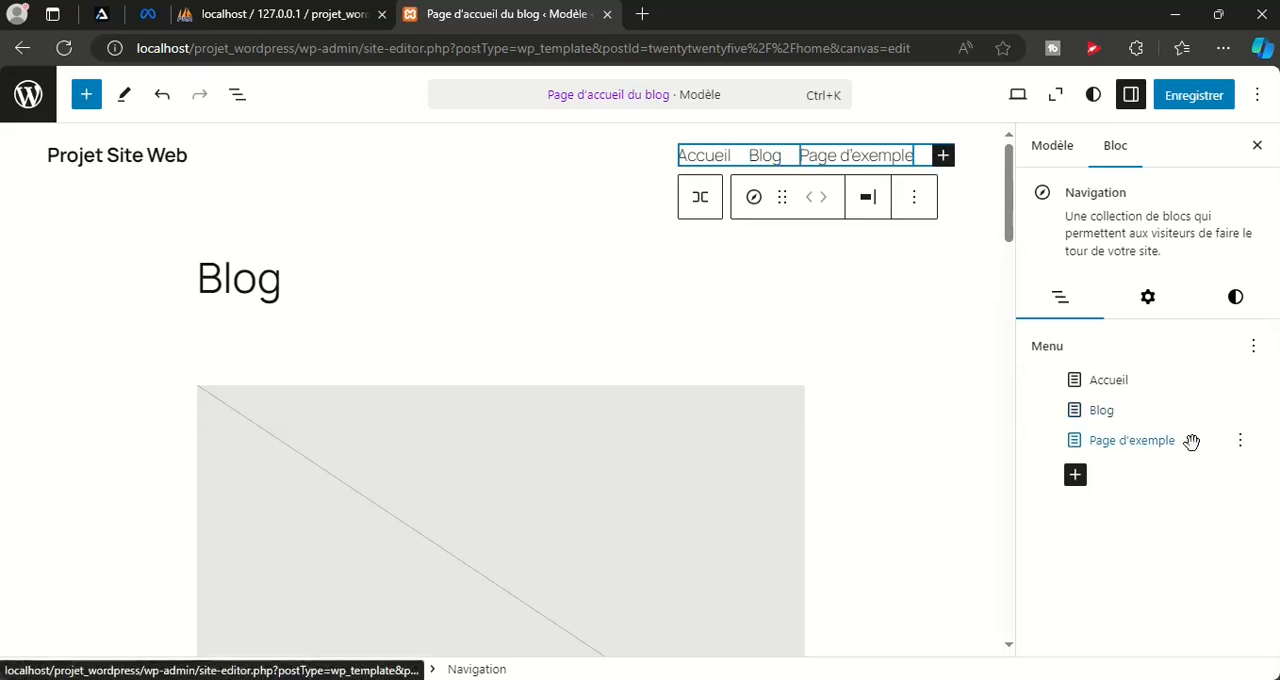
pyautogui.click(1240, 443)
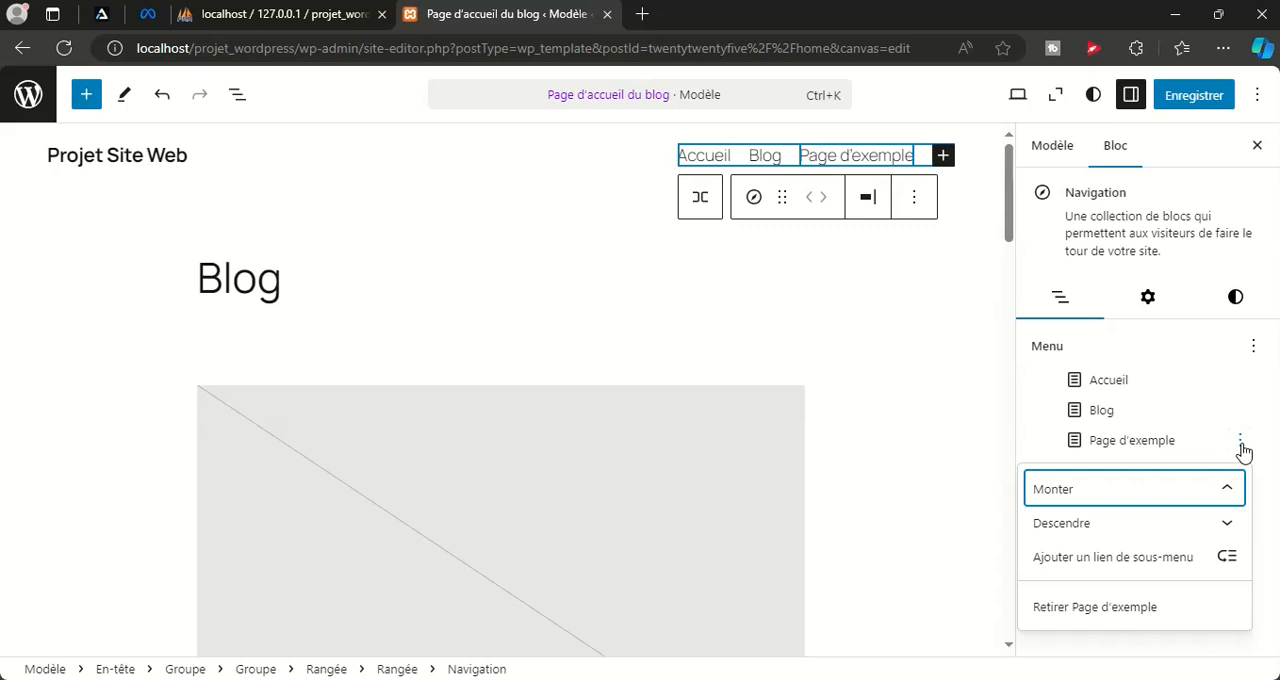
pyautogui.click(1106, 610)
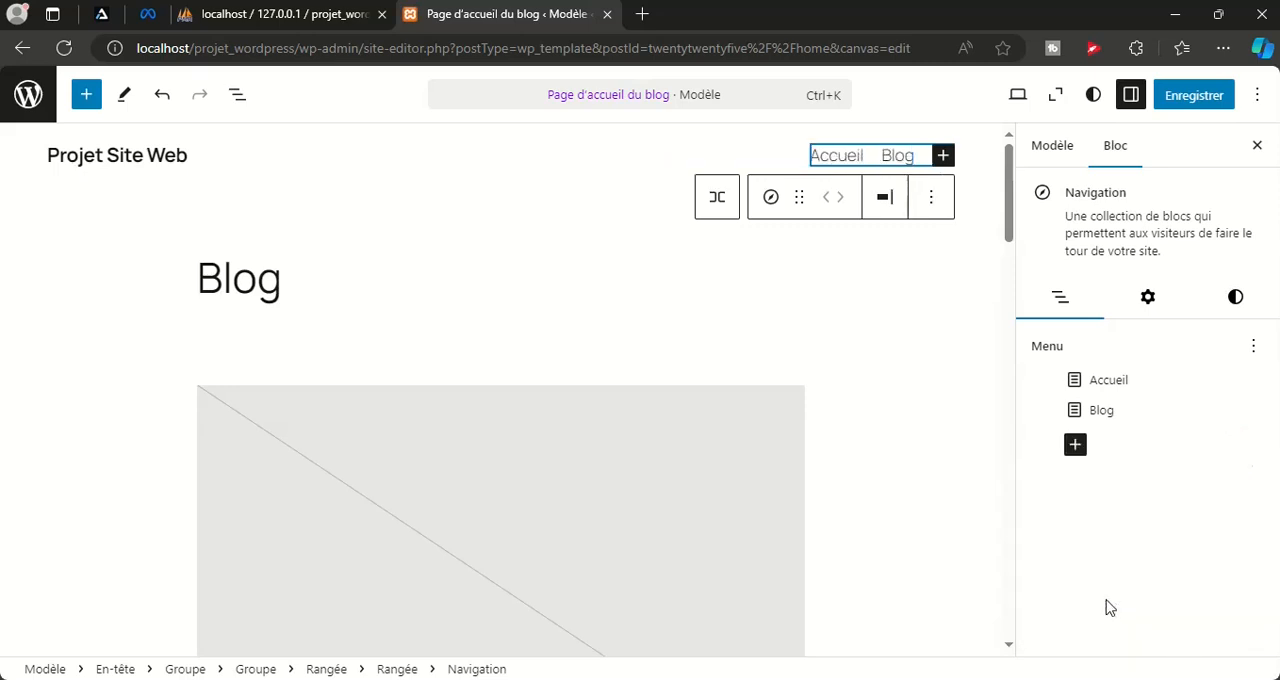
# Save the Navigation menu change made in the Blog template and confirm the save
pyautogui.click(1186, 96)
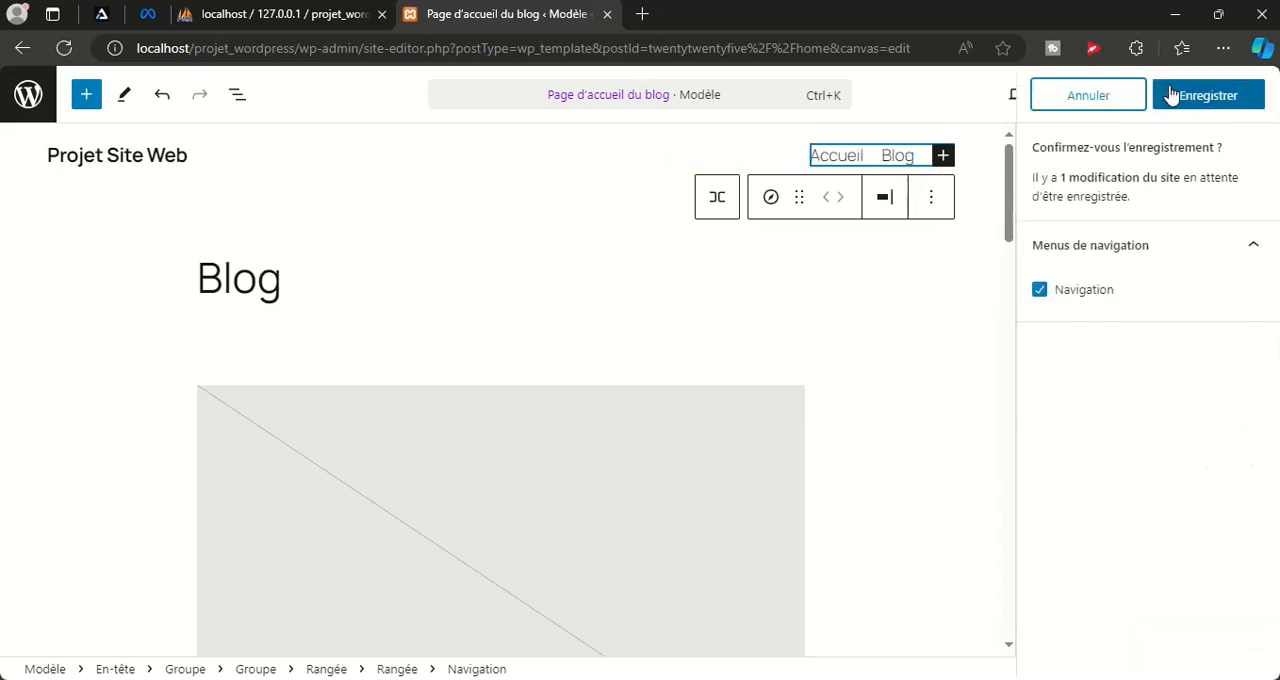
pyautogui.click(1186, 94)
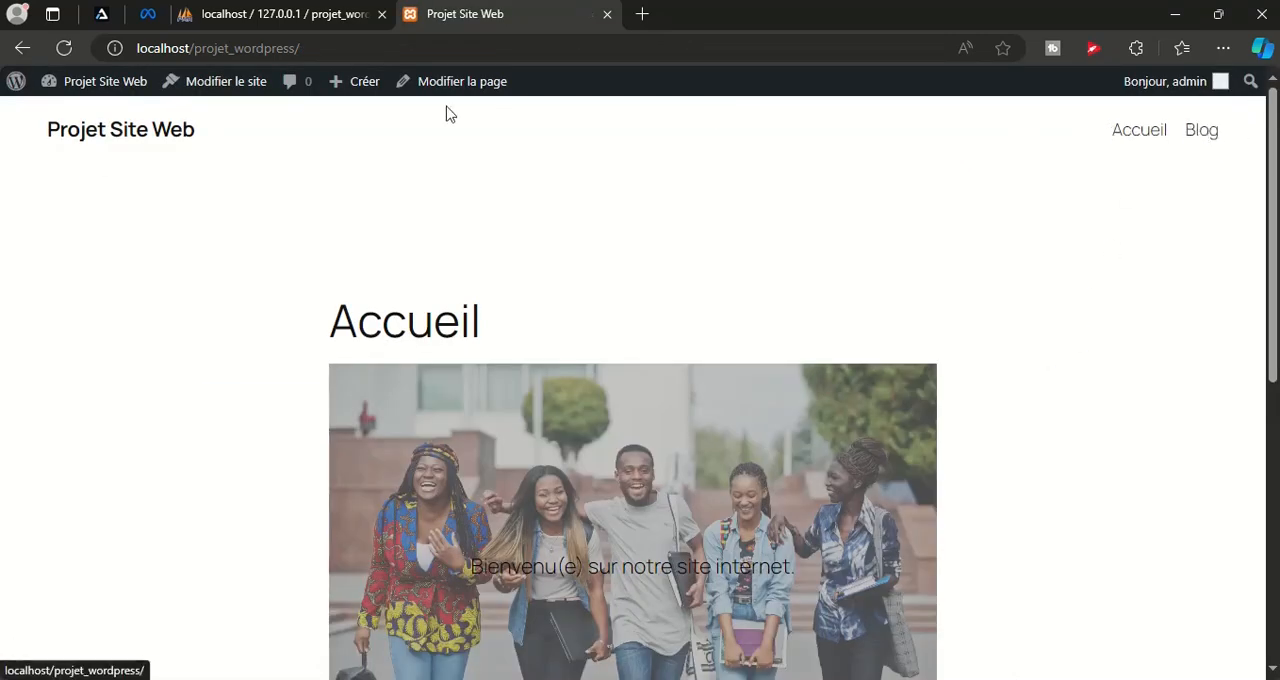
# Go from the public home page to the WordPress admin dashboard and look over its overview widgets
pyautogui.moveTo(90, 81)
pyautogui.click(76, 117)
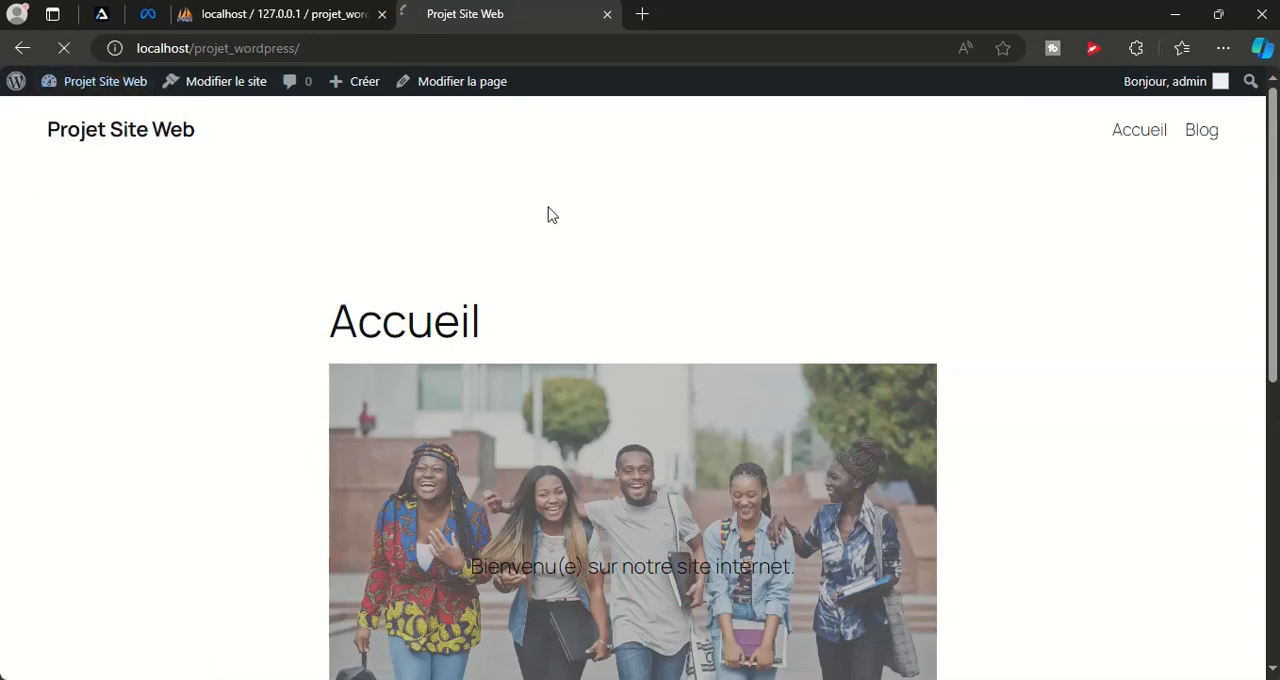
pyautogui.moveTo(40, 501)
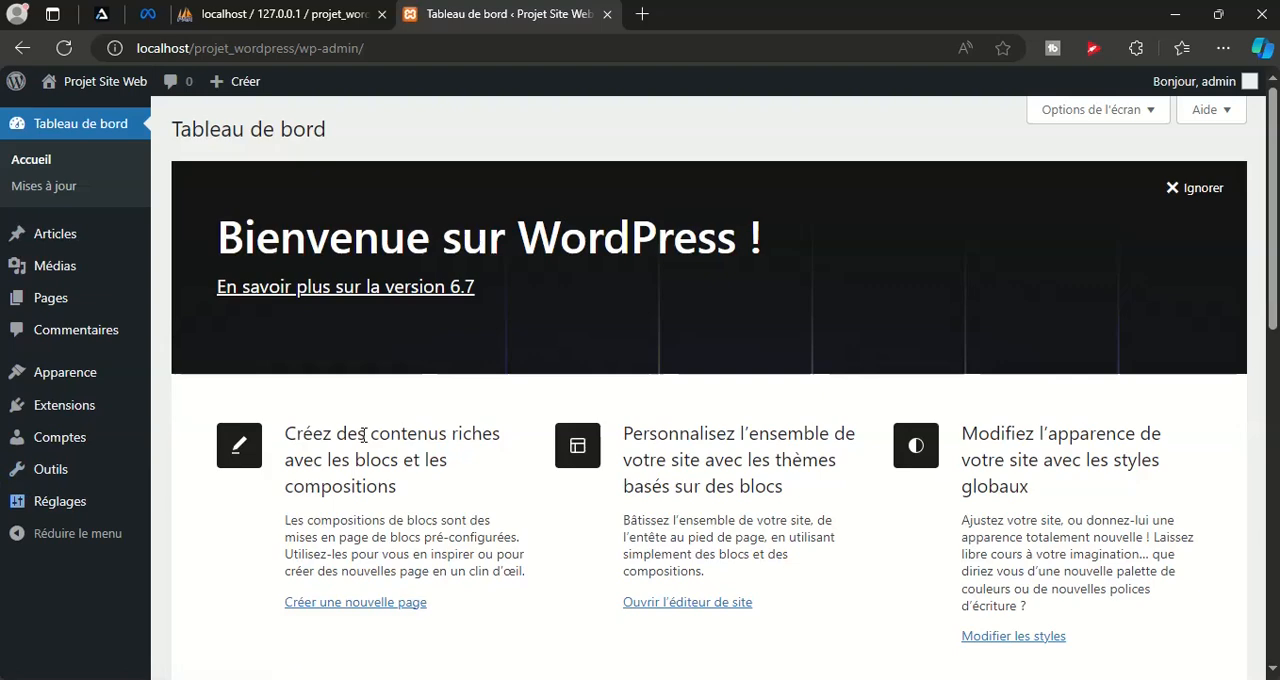
pyautogui.scroll(-5, 785, 347)
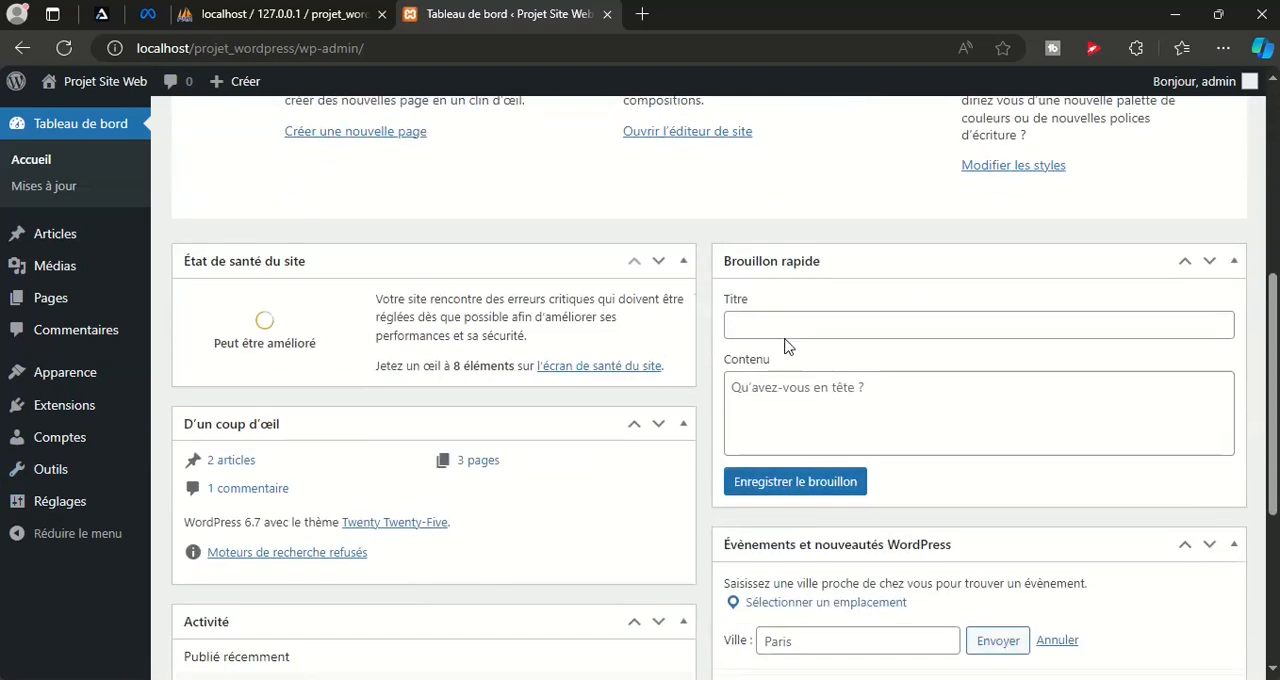
pyautogui.scroll(5, 786, 339)
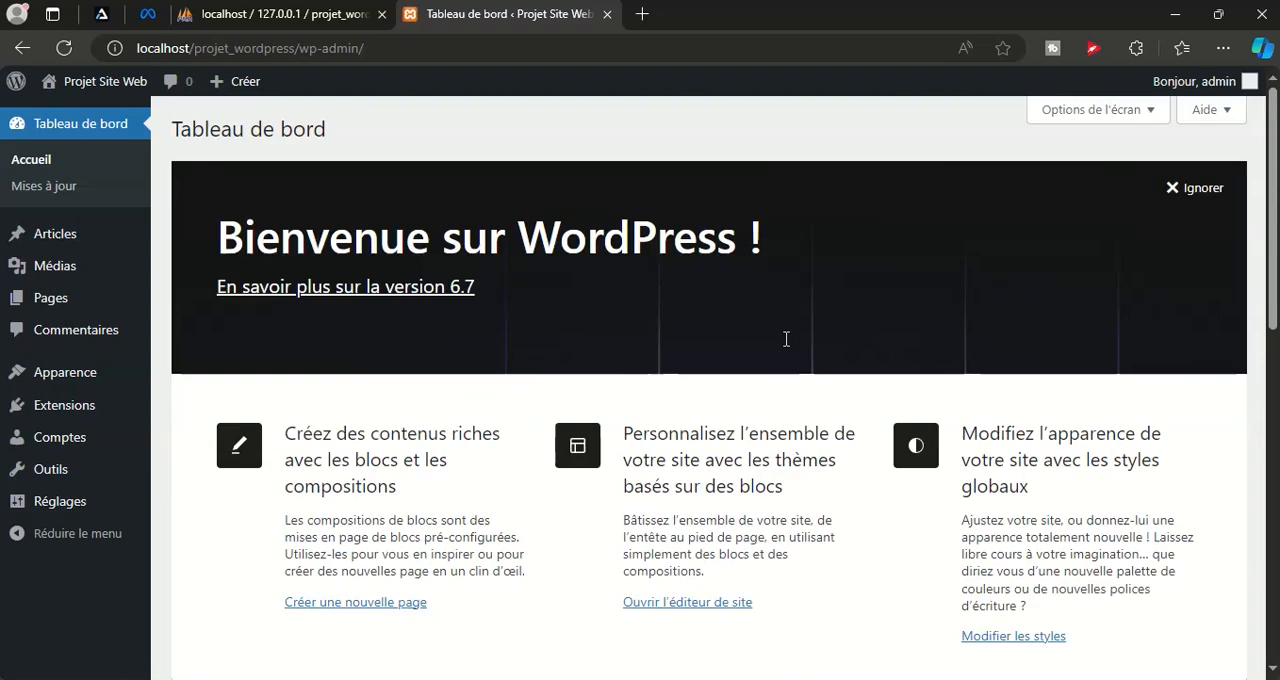